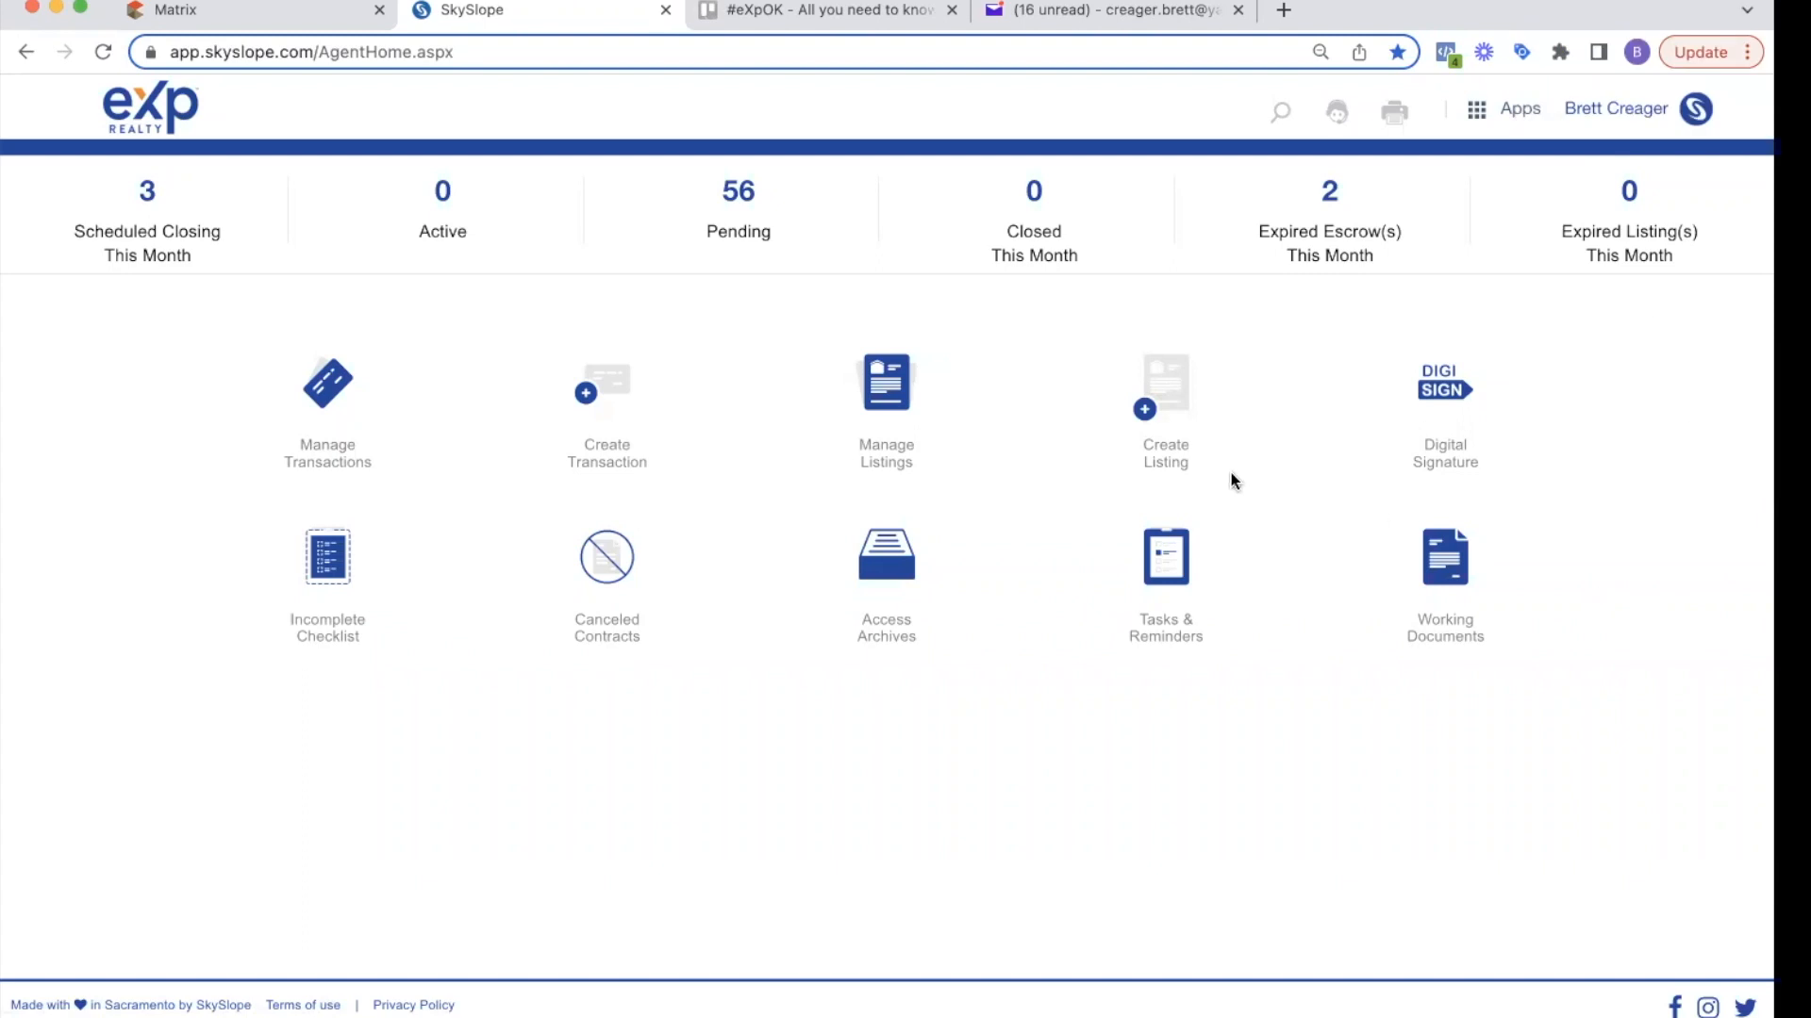
drag(1230, 474, 1132, 394)
click(1056, 350)
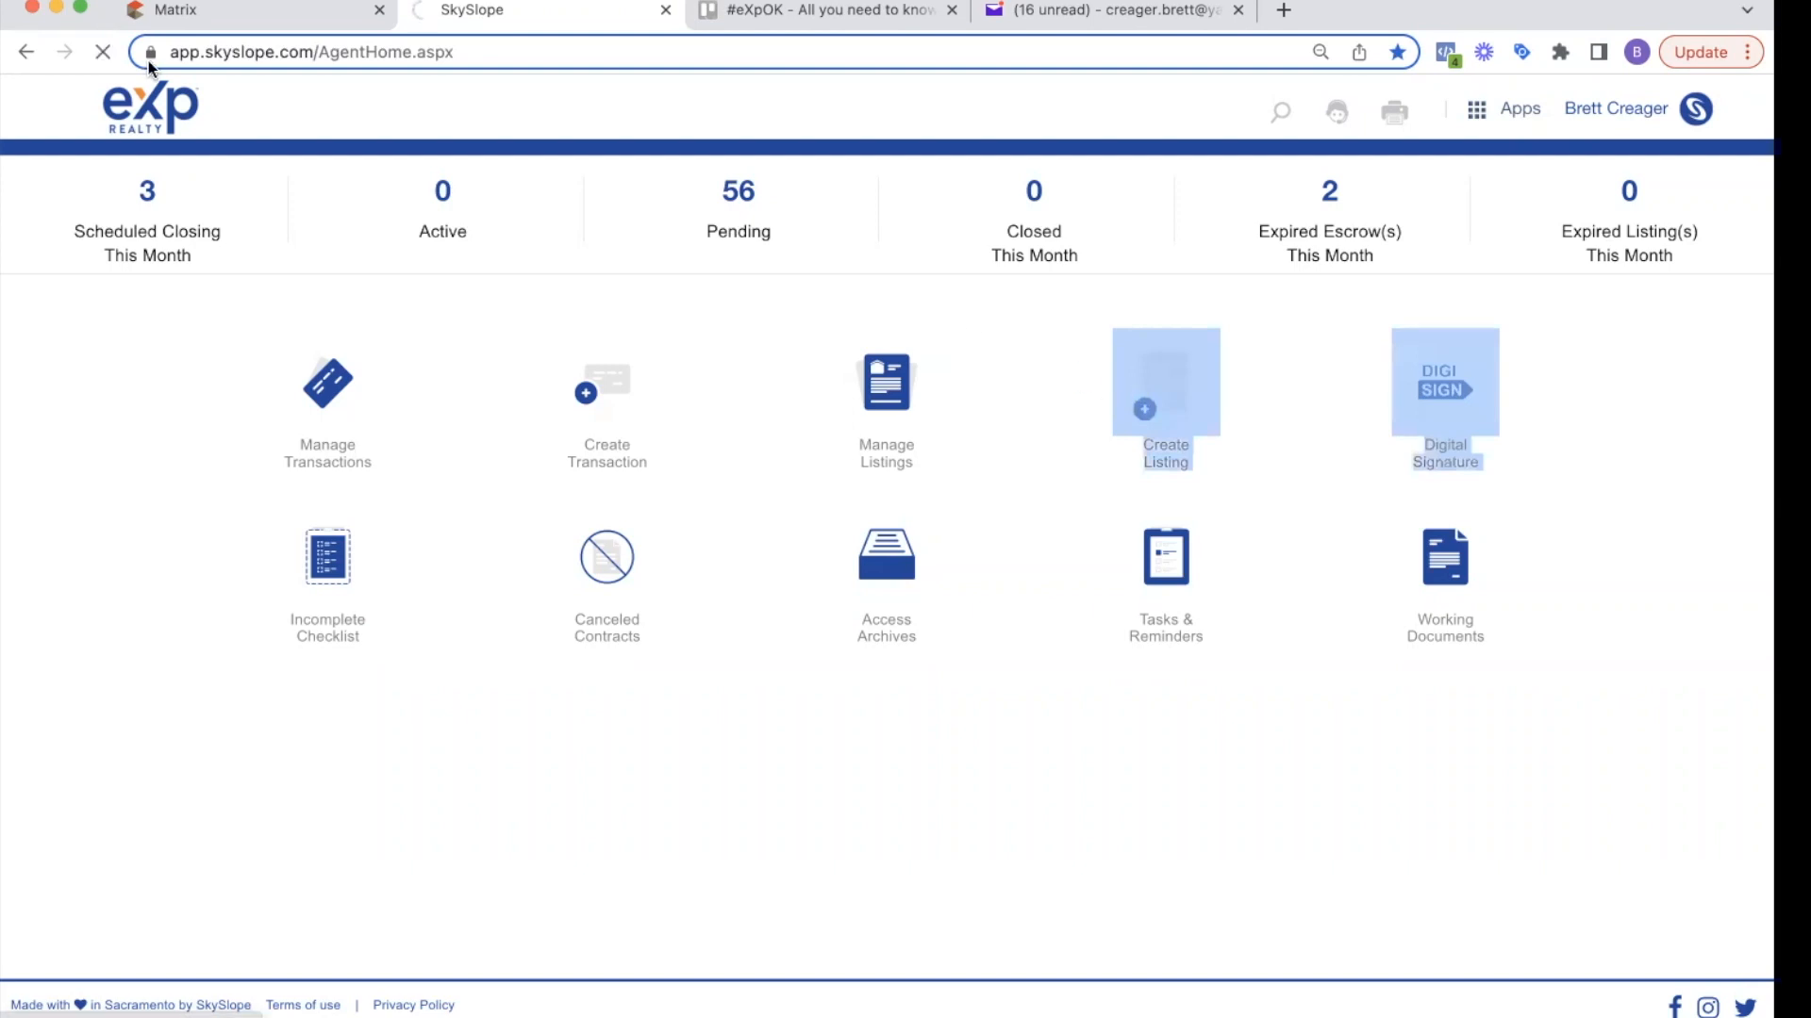
click(26, 52)
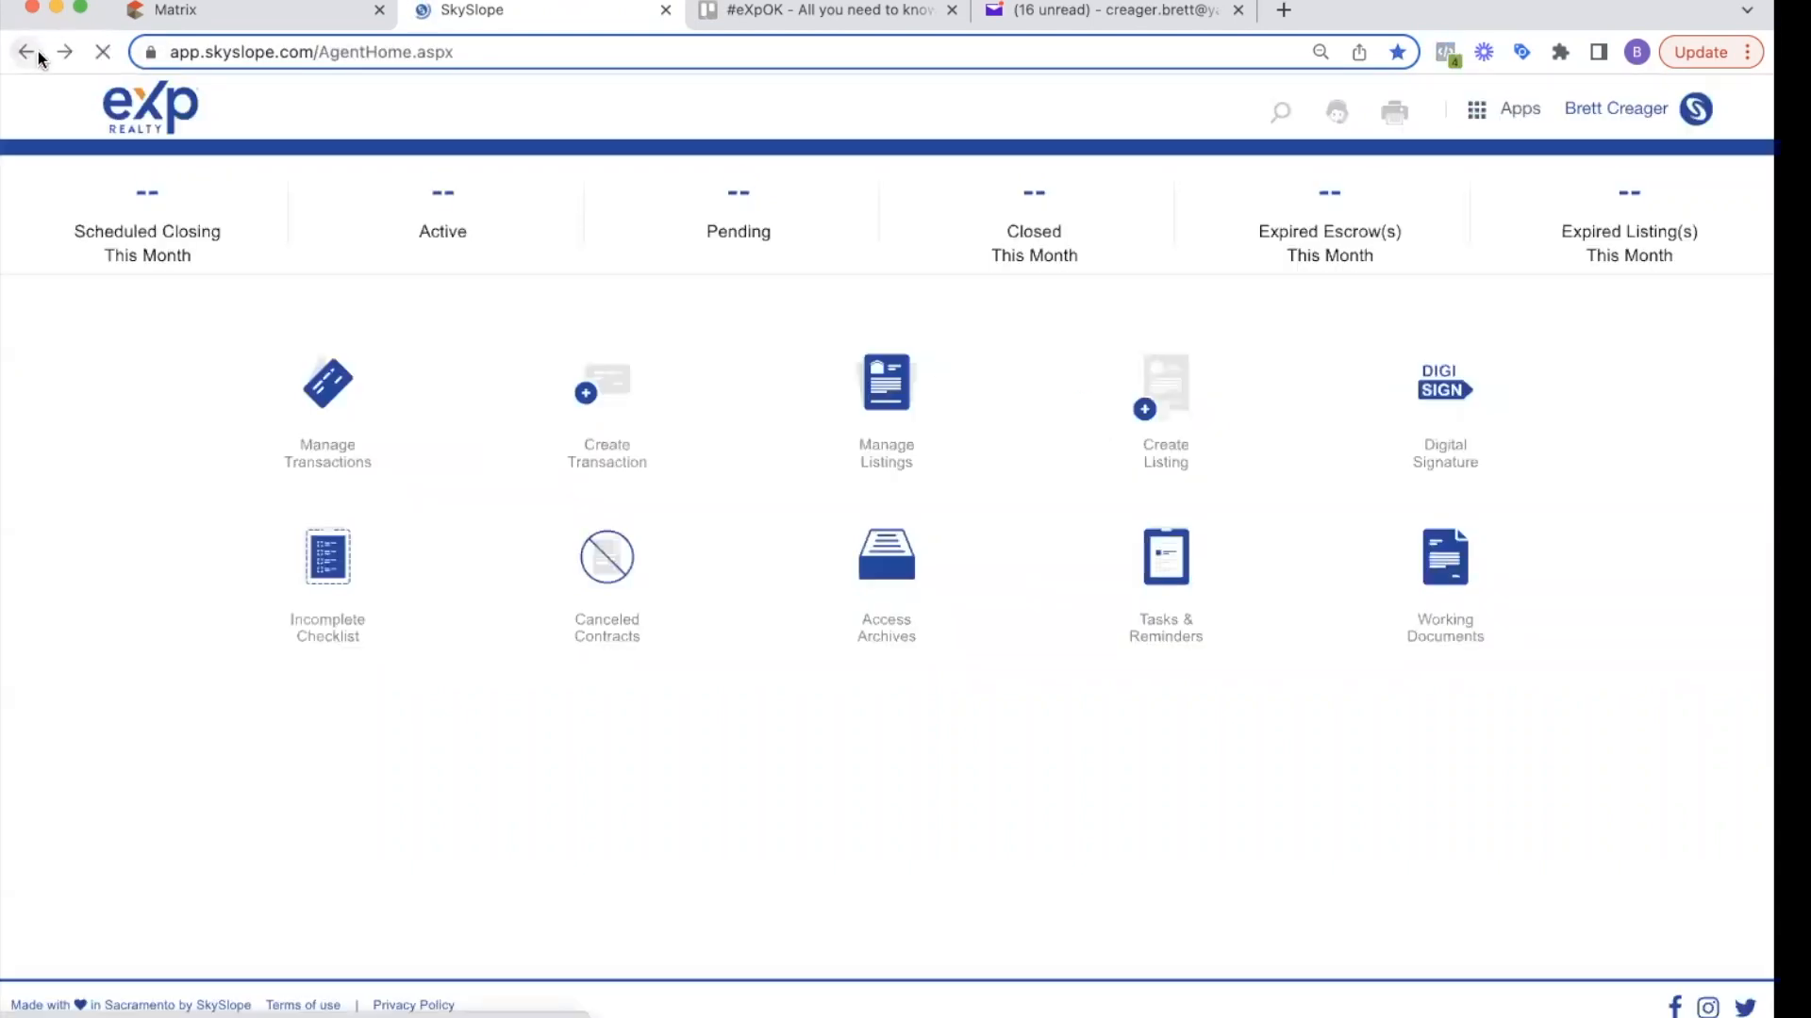
drag(1207, 470, 1115, 373)
click(1691, 668)
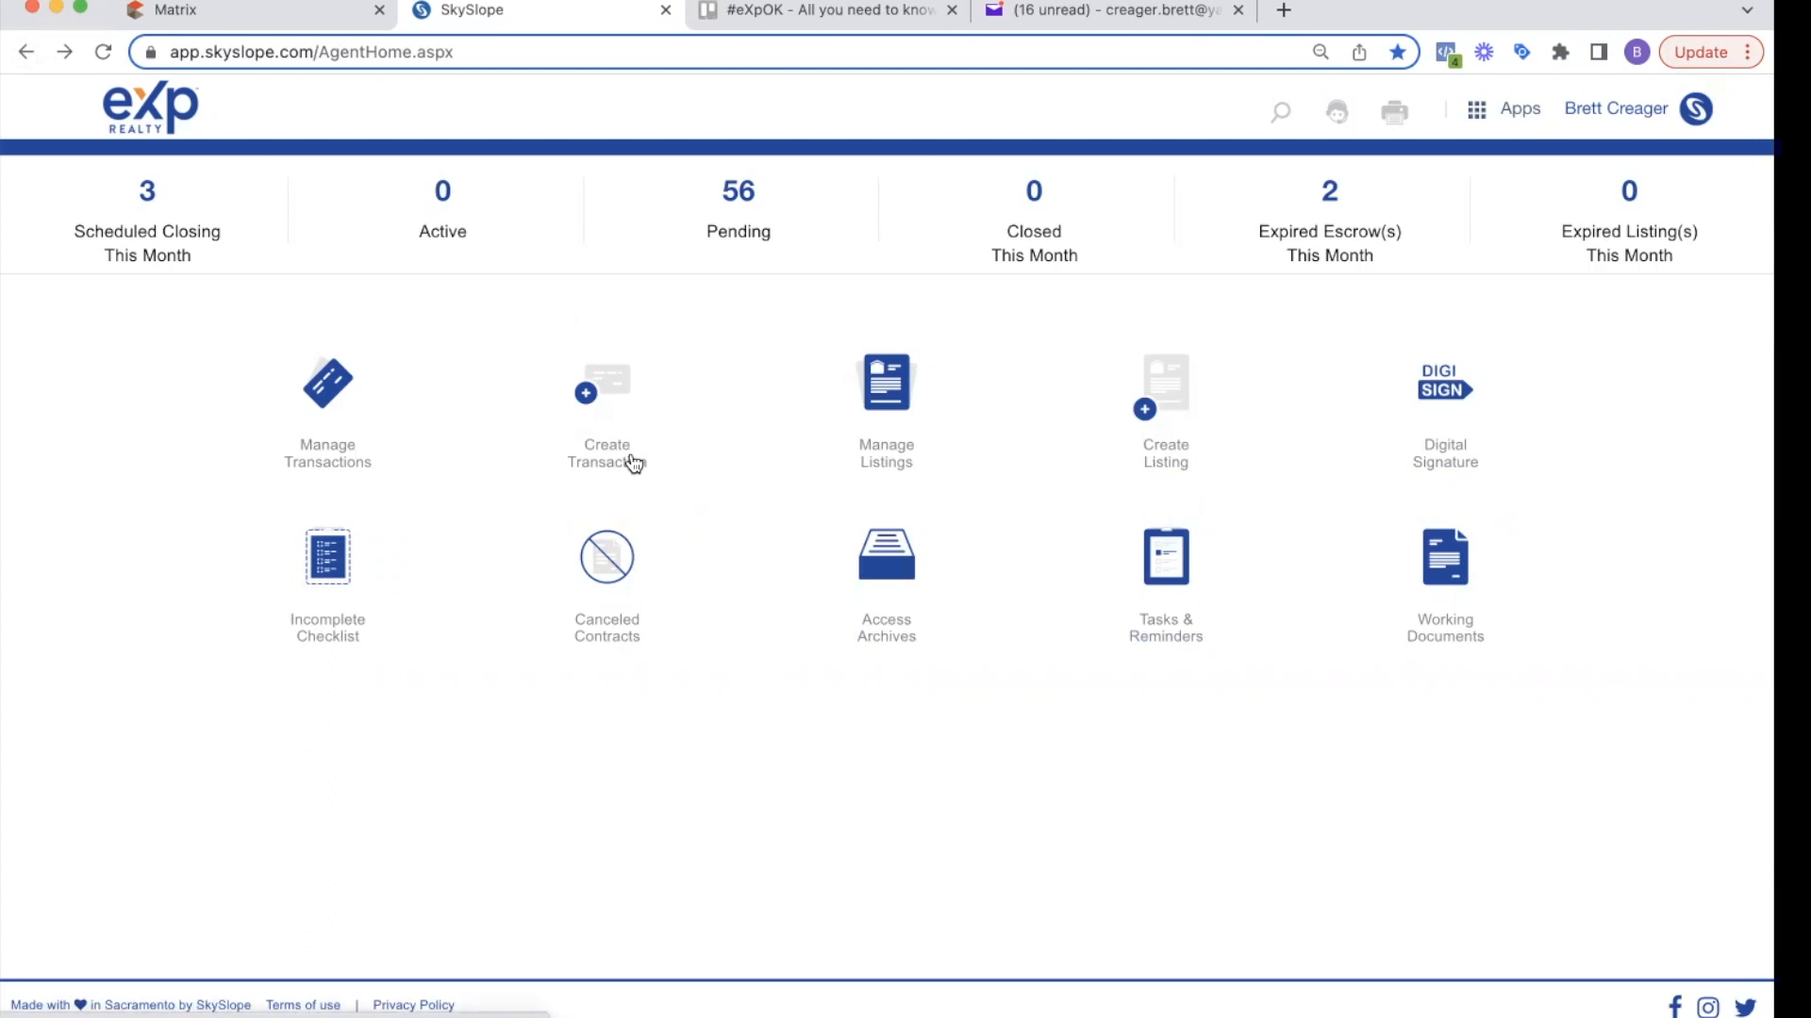
- Switch from the SkySlope agent home page to SkySlope Forms
click(1503, 123)
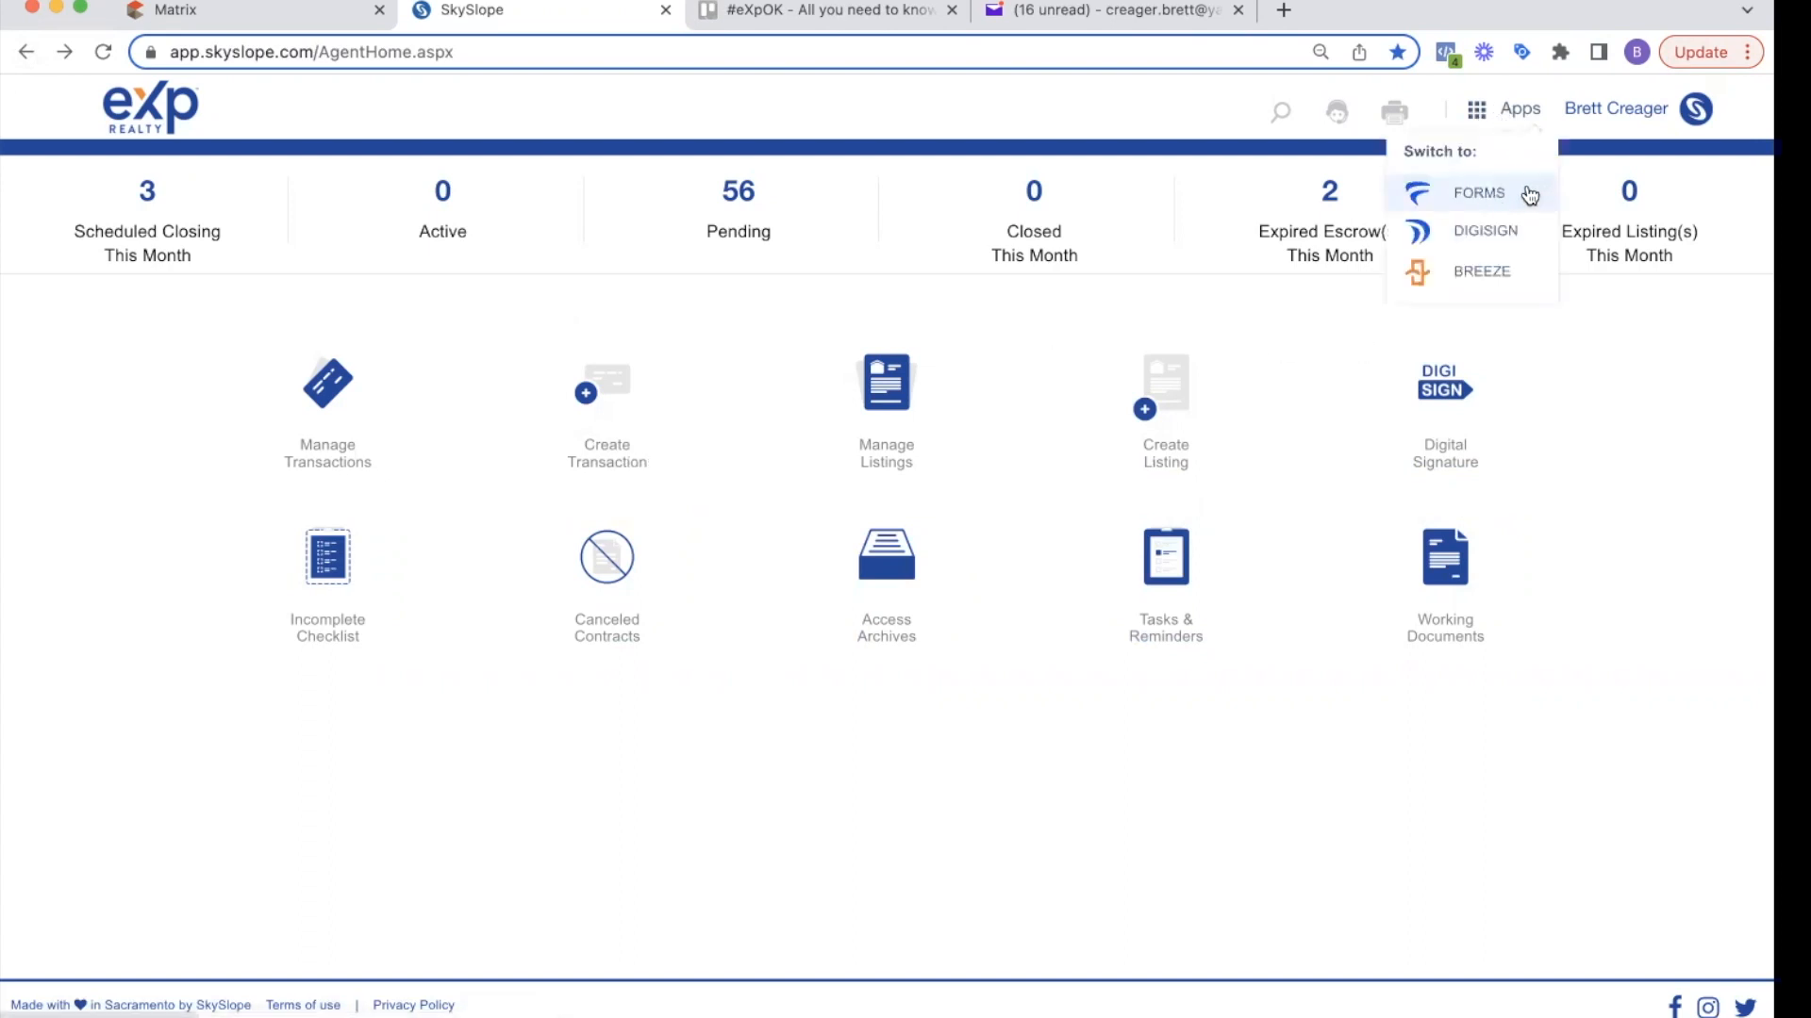
click(1525, 119)
click(1525, 119)
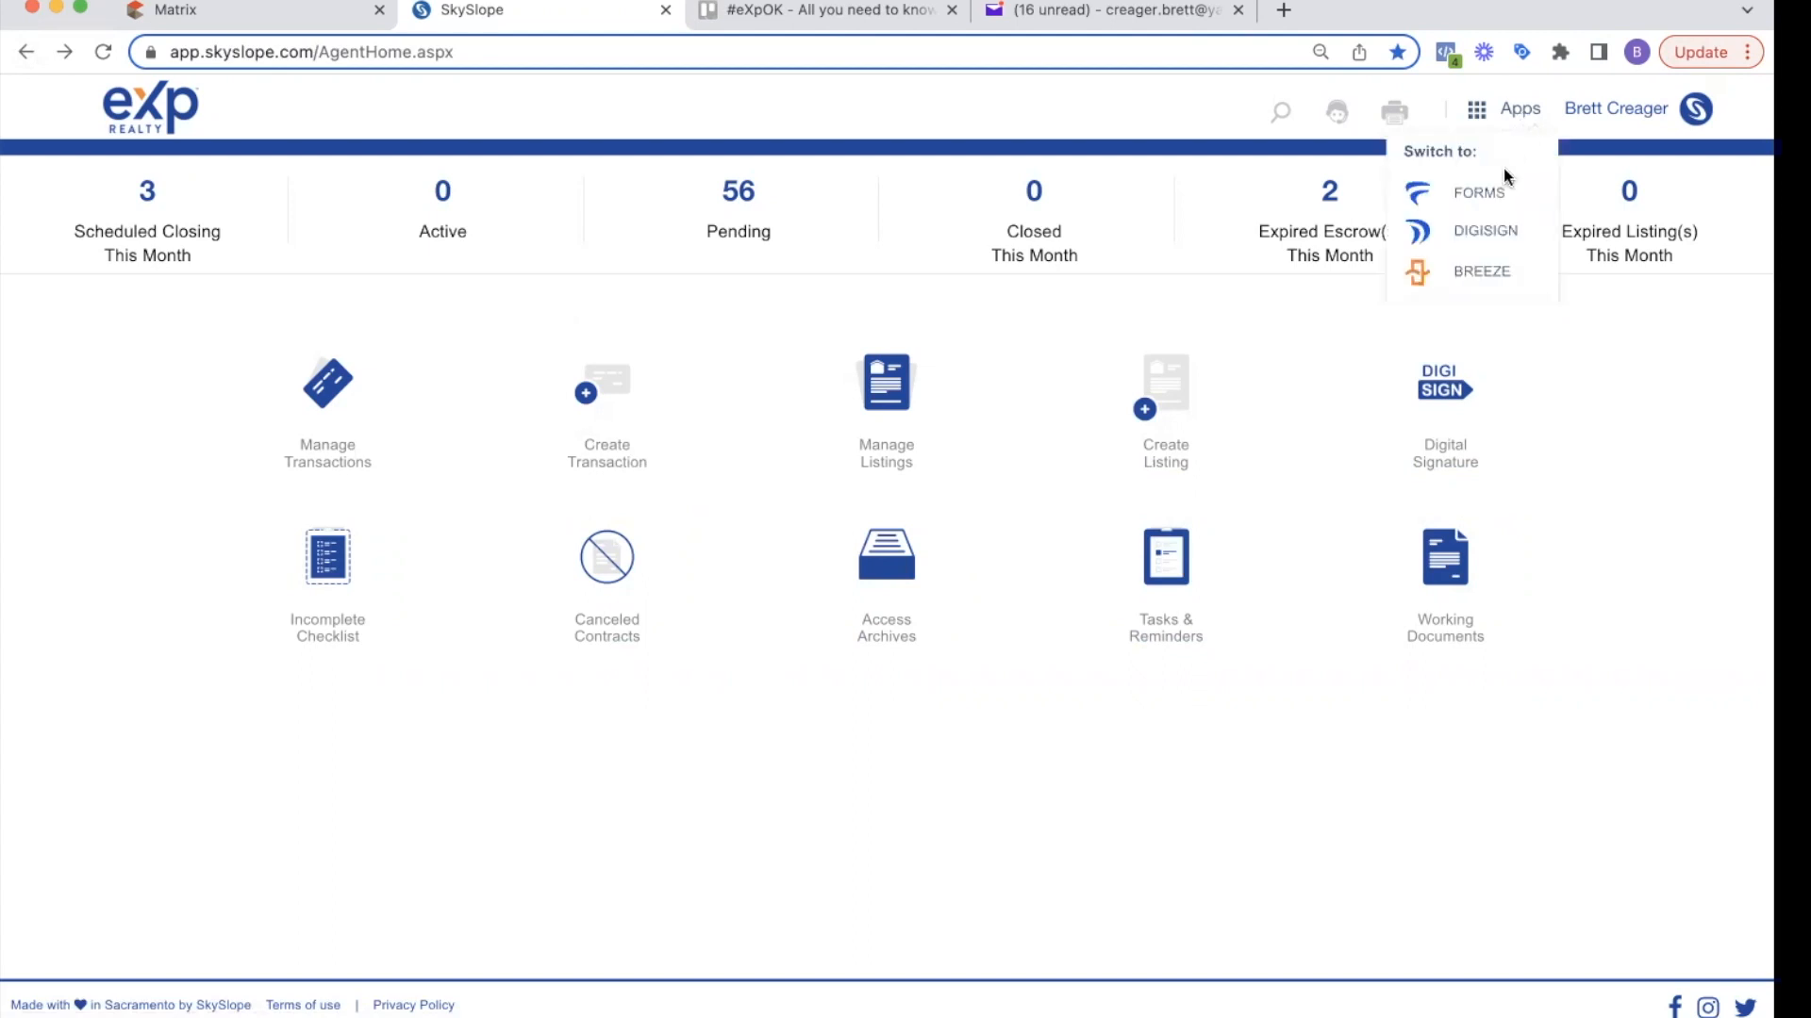
click(1537, 194)
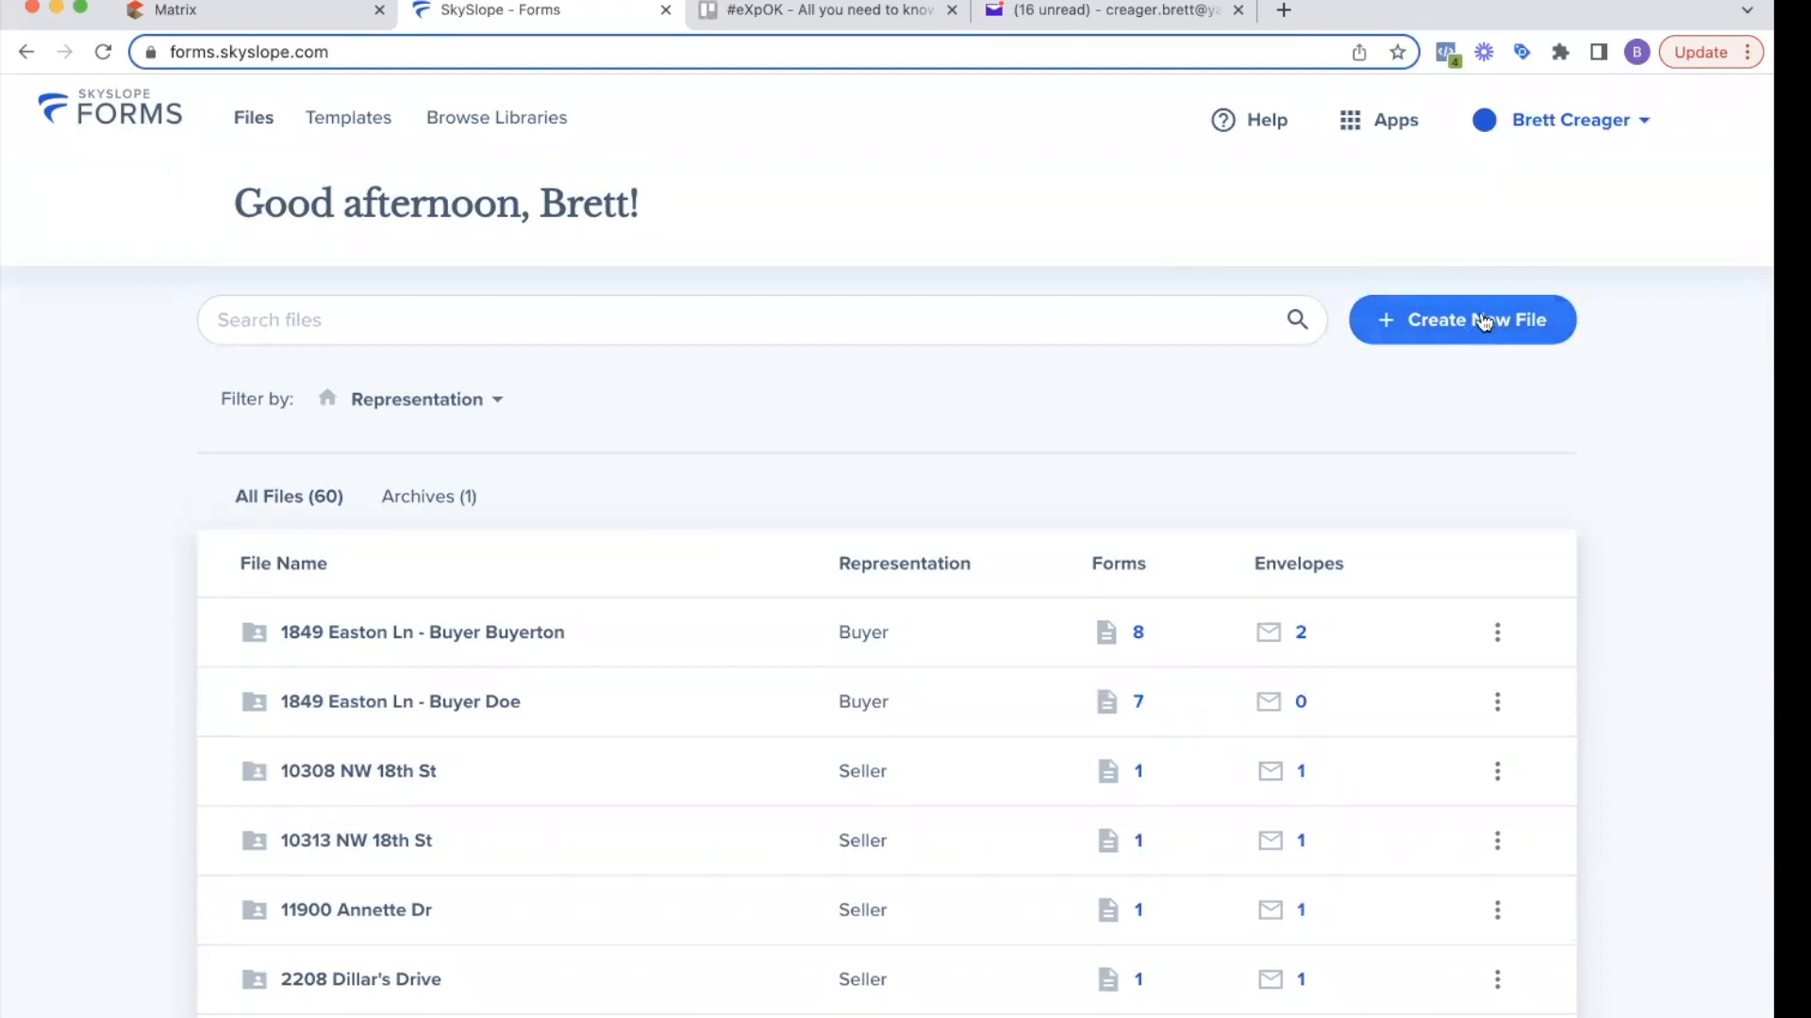
- Start a new file with Seller representation and enter the primary client's first and last name
click(1504, 323)
scroll(591, 332, down, 1)
click(324, 604)
click(311, 801)
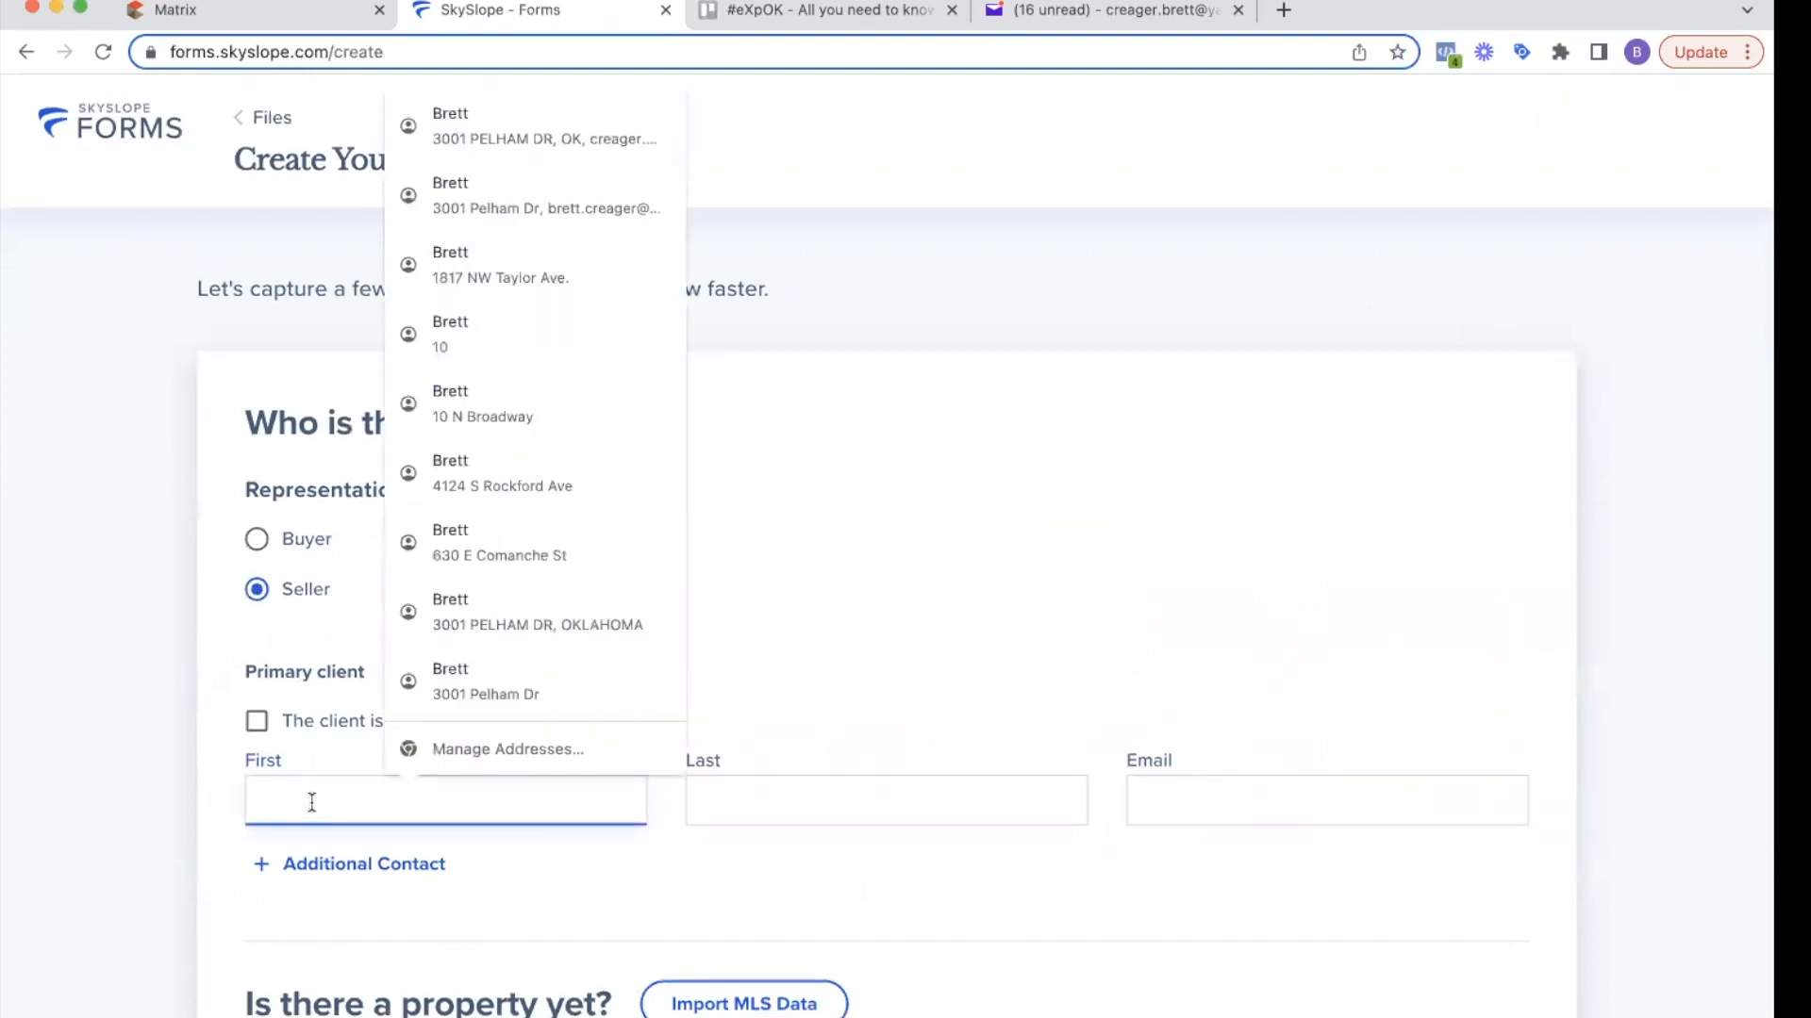
text(Seller)
key(Tab)
text(Sellerton)
scroll(410, 634, down, 5)
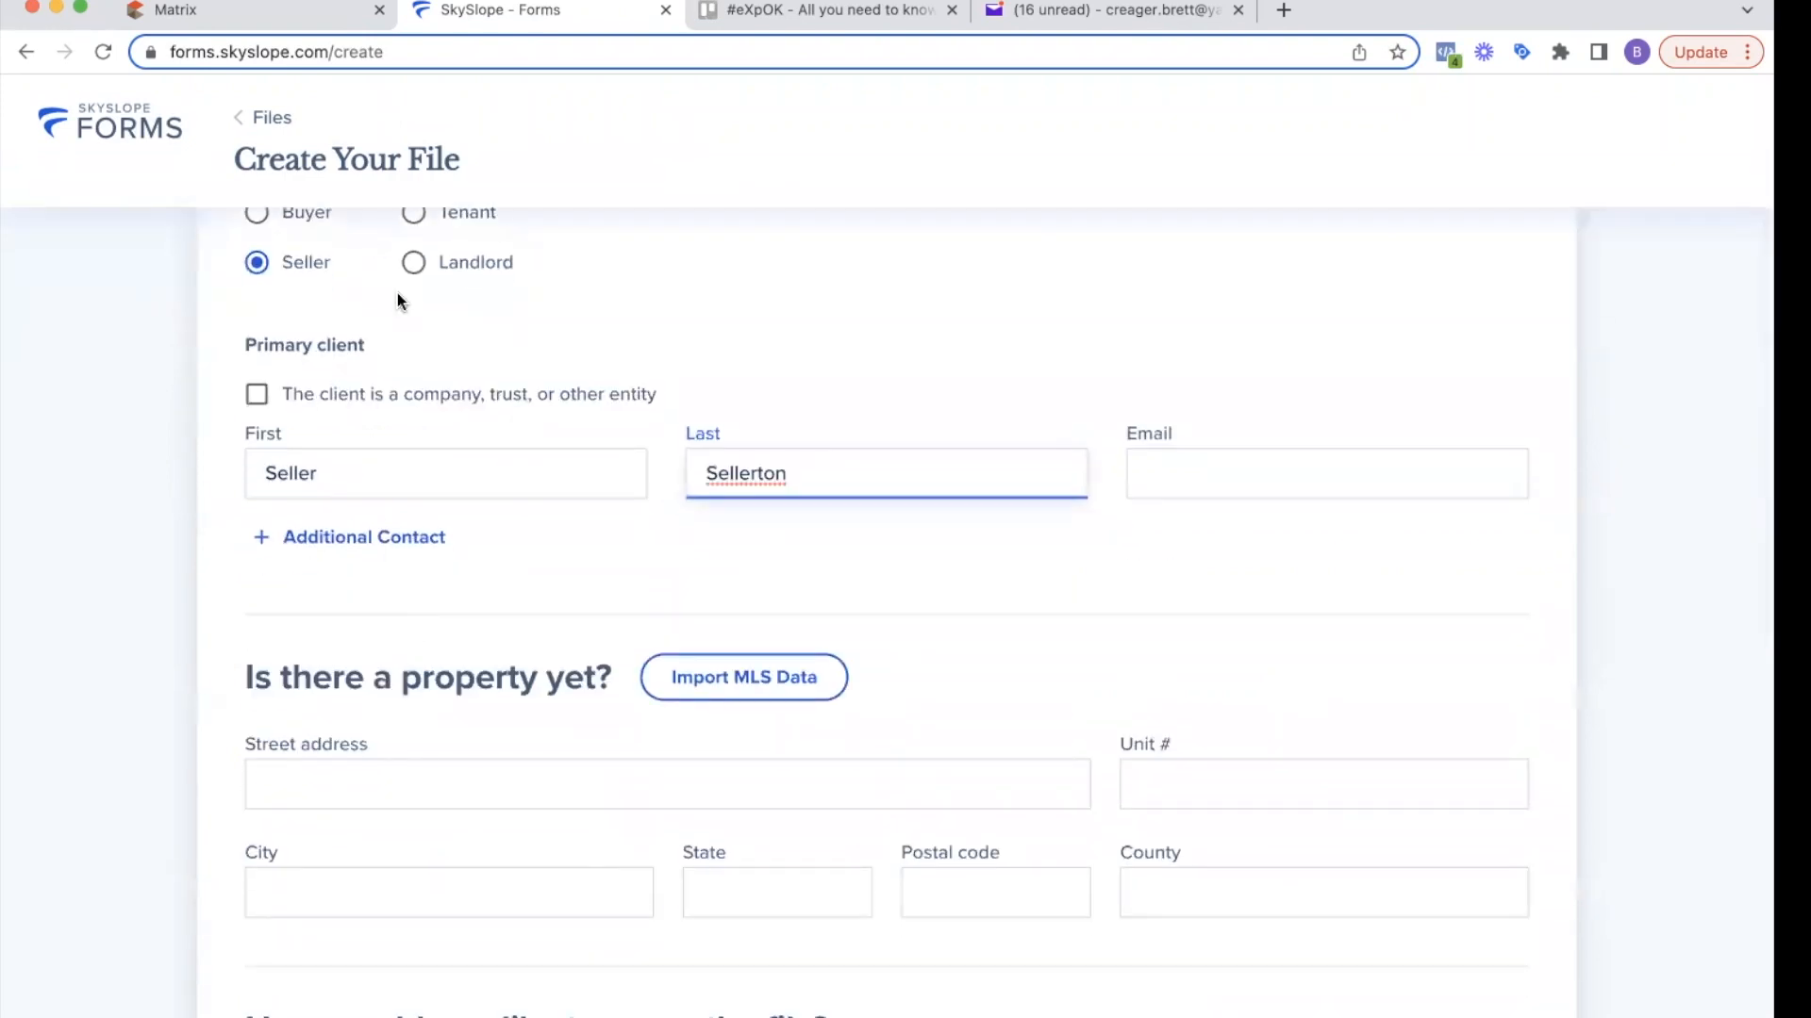
- Enter the property's street address and accept the suggested match in Oklahoma City to complete the address details
click(411, 782)
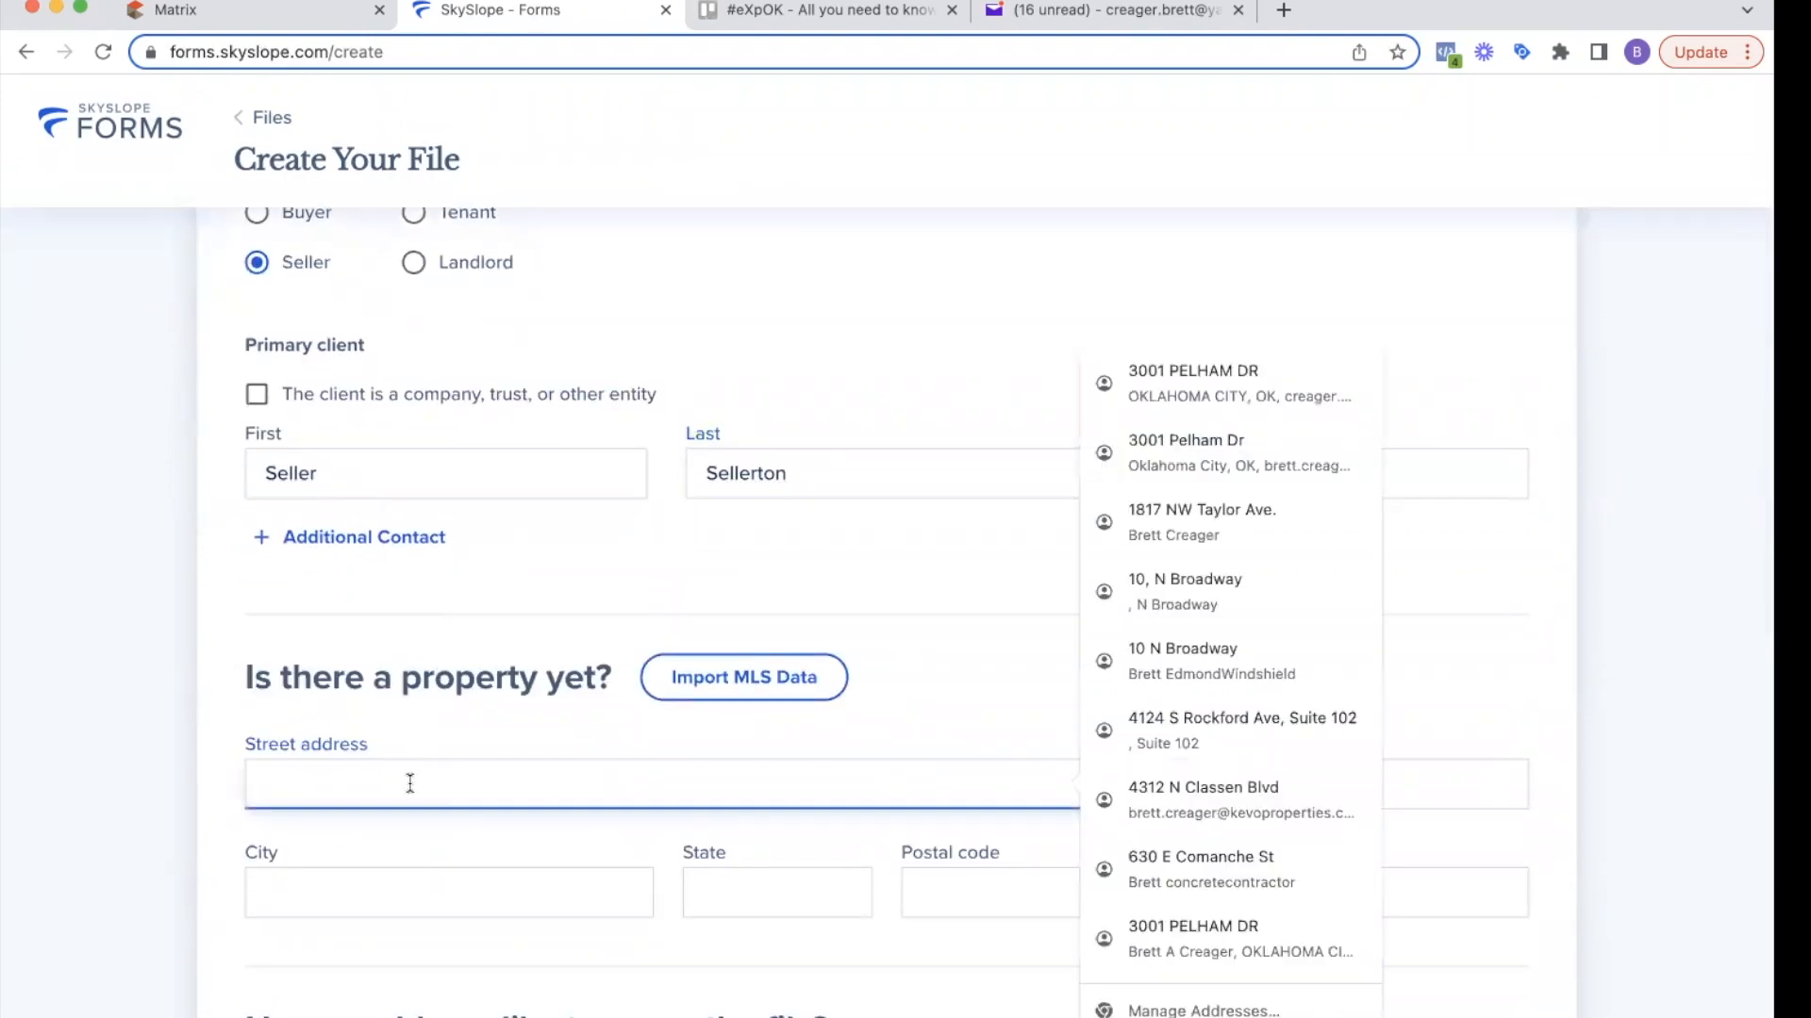
text(123 Main St)
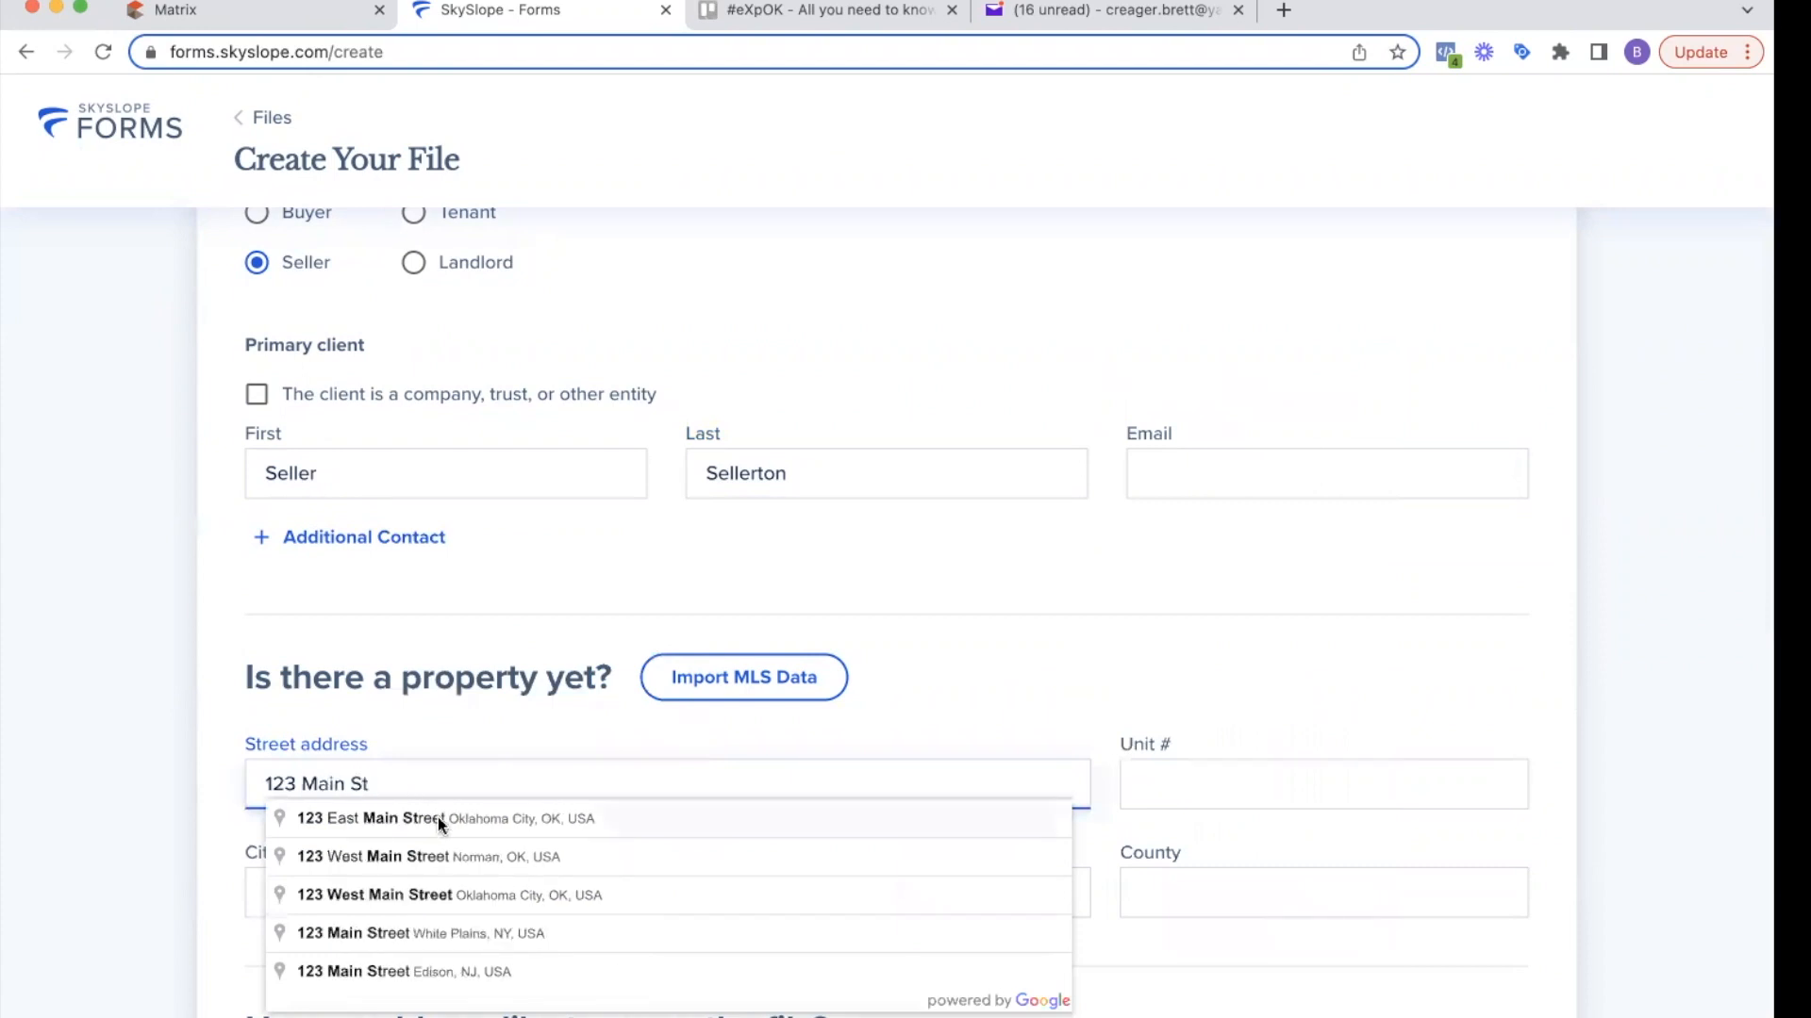
click(440, 819)
- Name the file with the property's street address, a spaced hyphen and the client's full name
scroll(457, 745, down, 4)
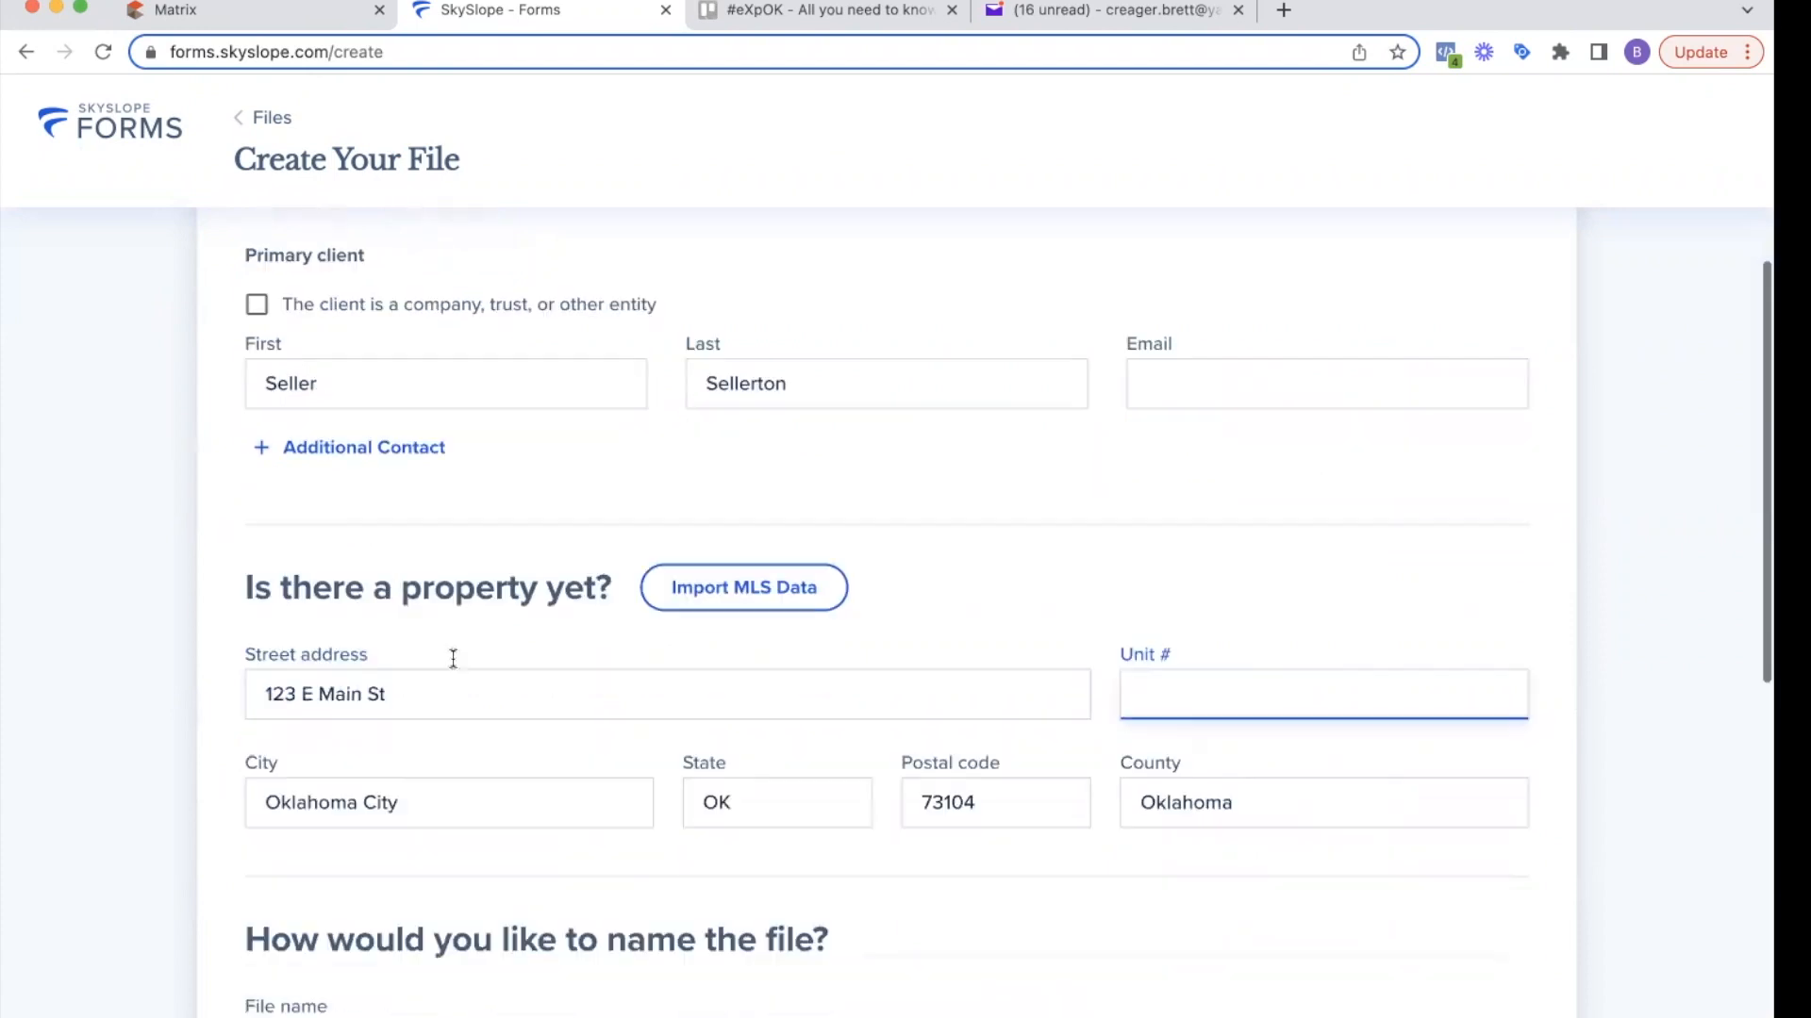
click(433, 746)
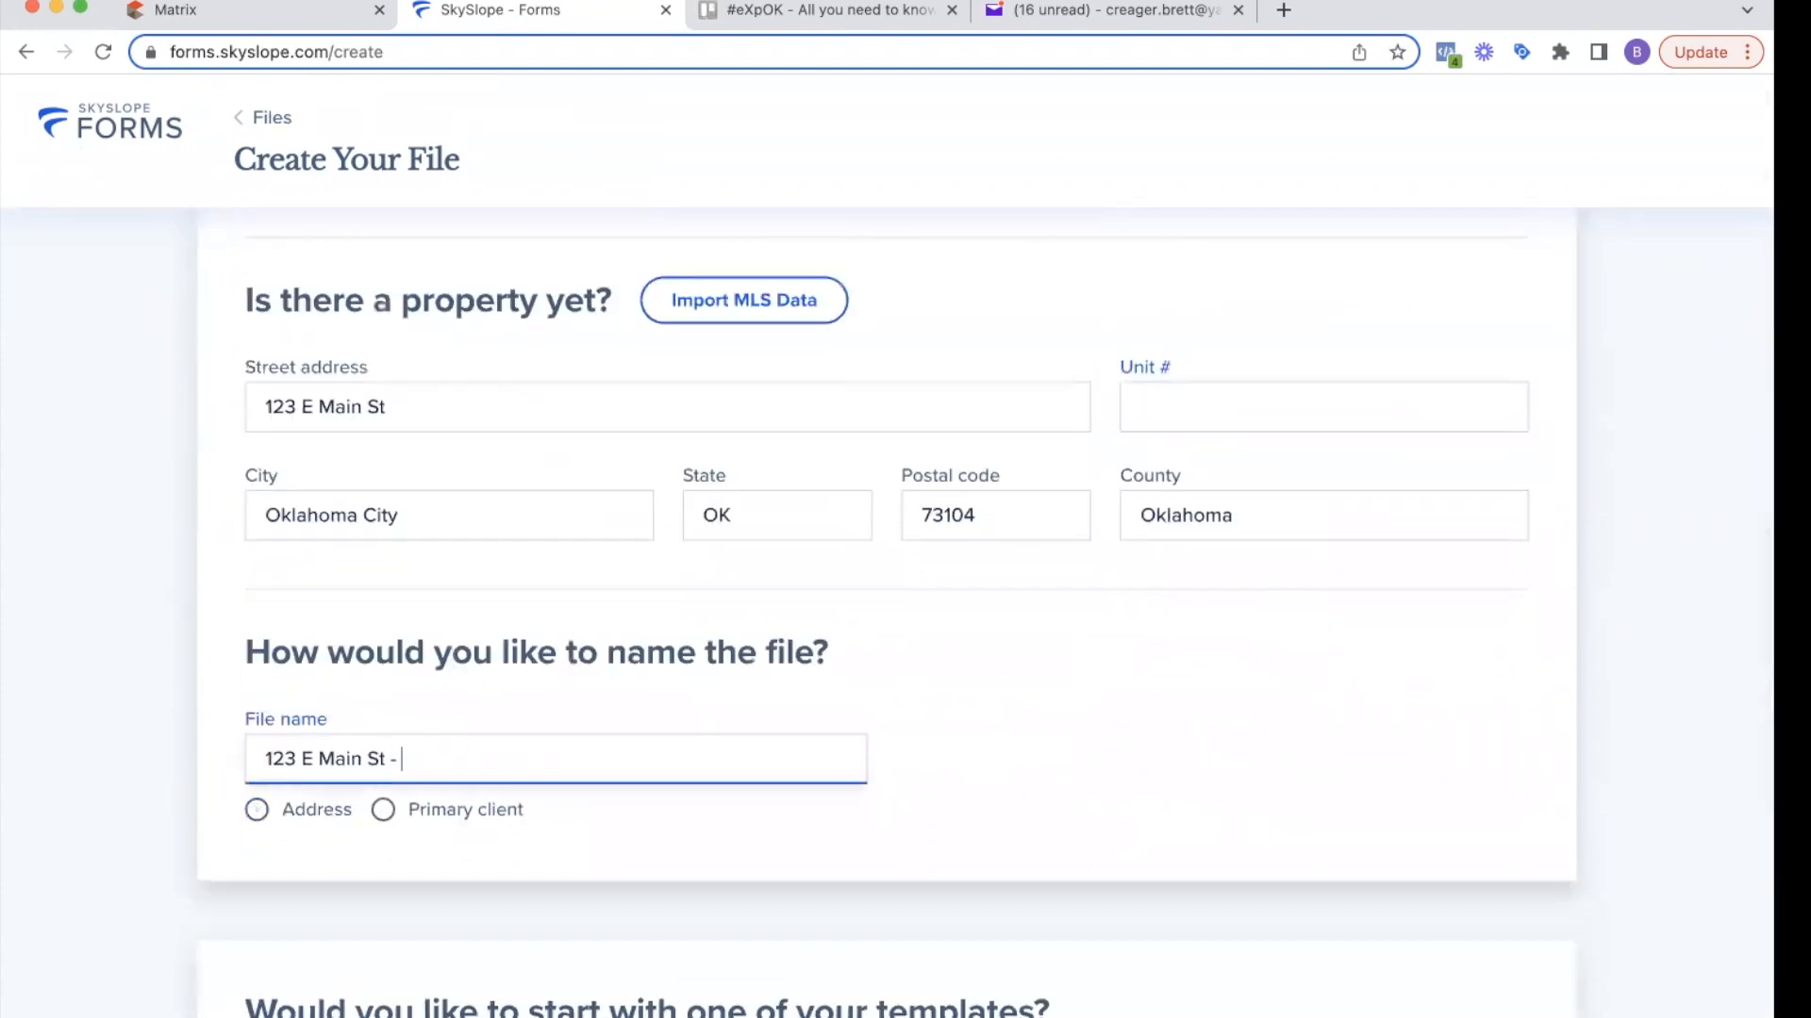
triple_click(484, 648)
click(481, 744)
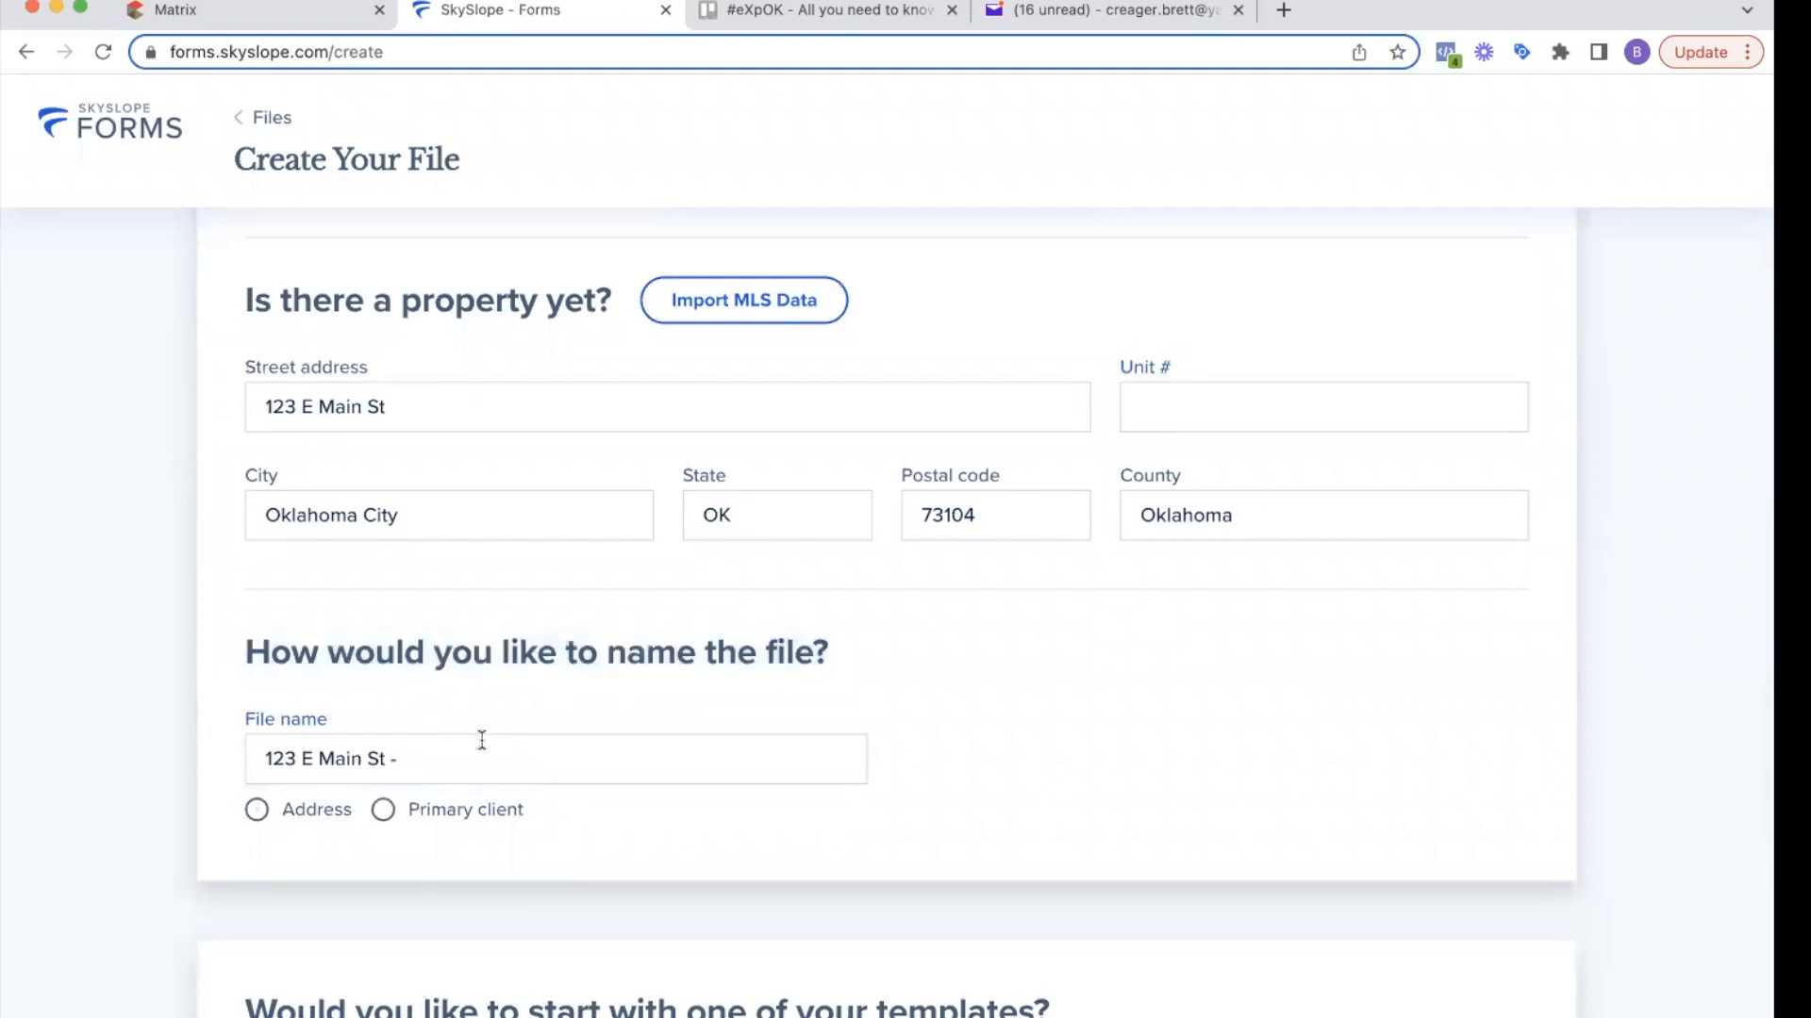
text(-Seller)
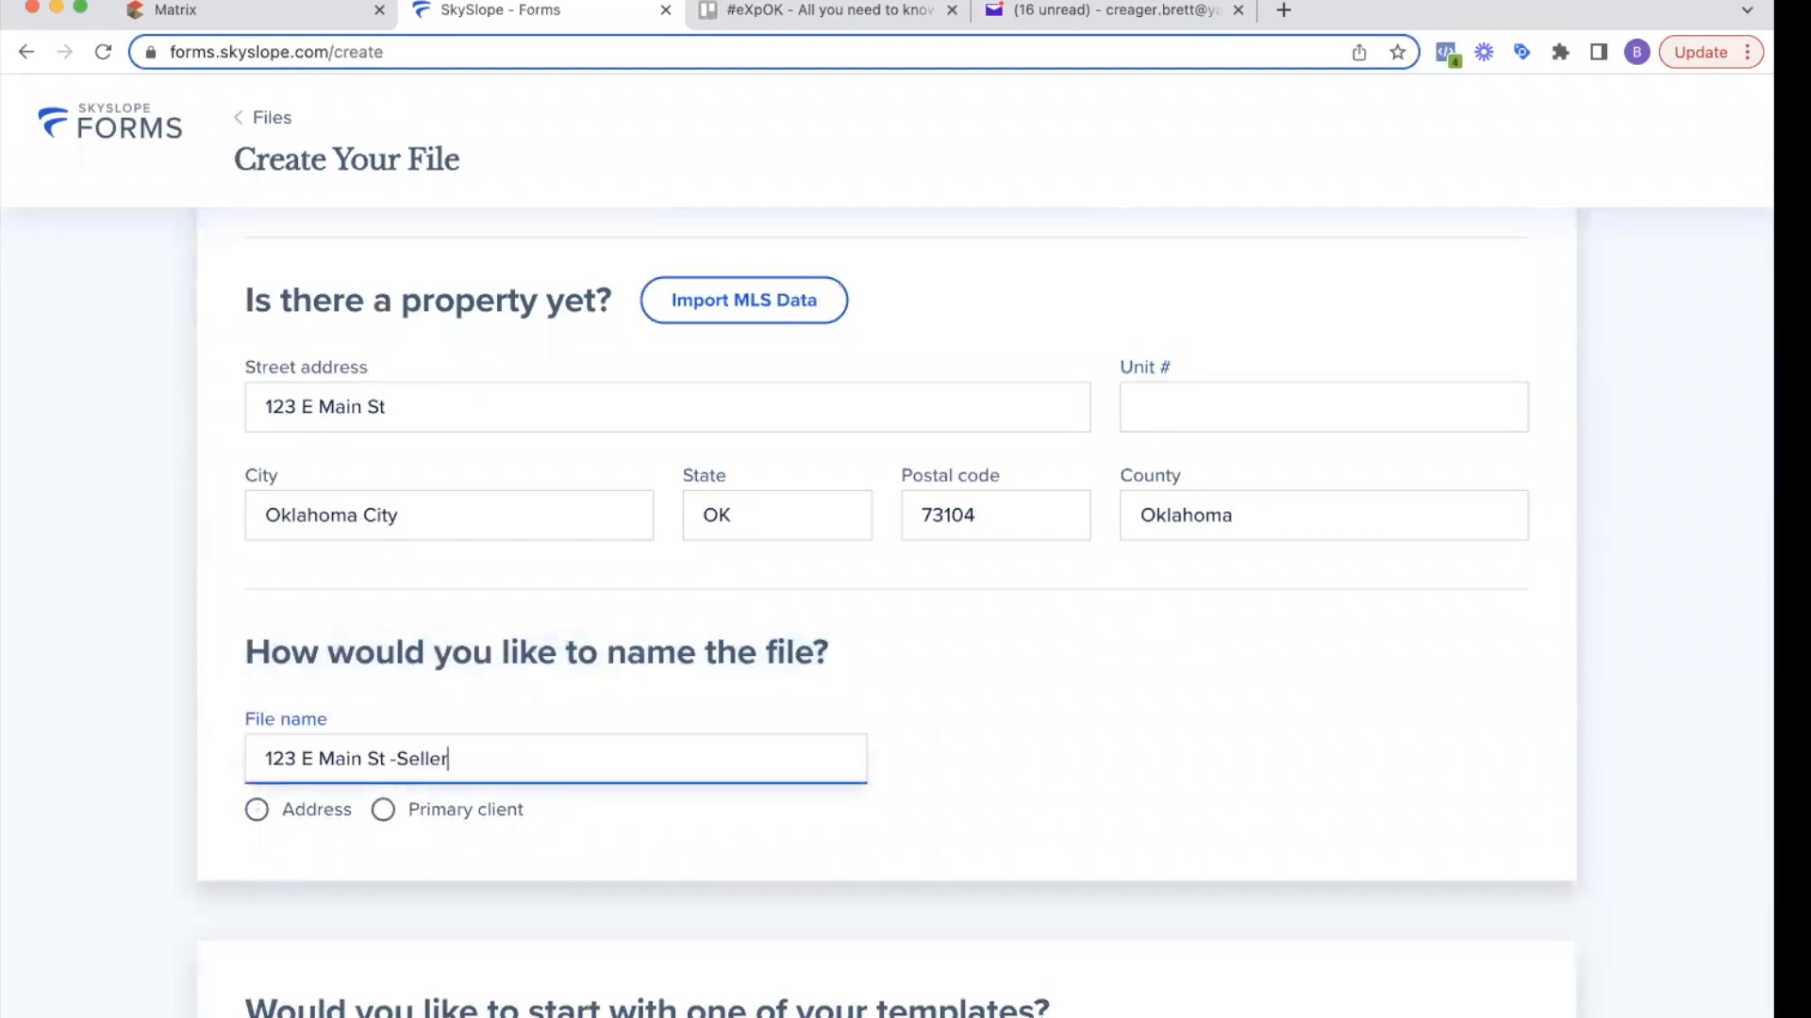
text( Sewlel)
text(lerton)
click(396, 758)
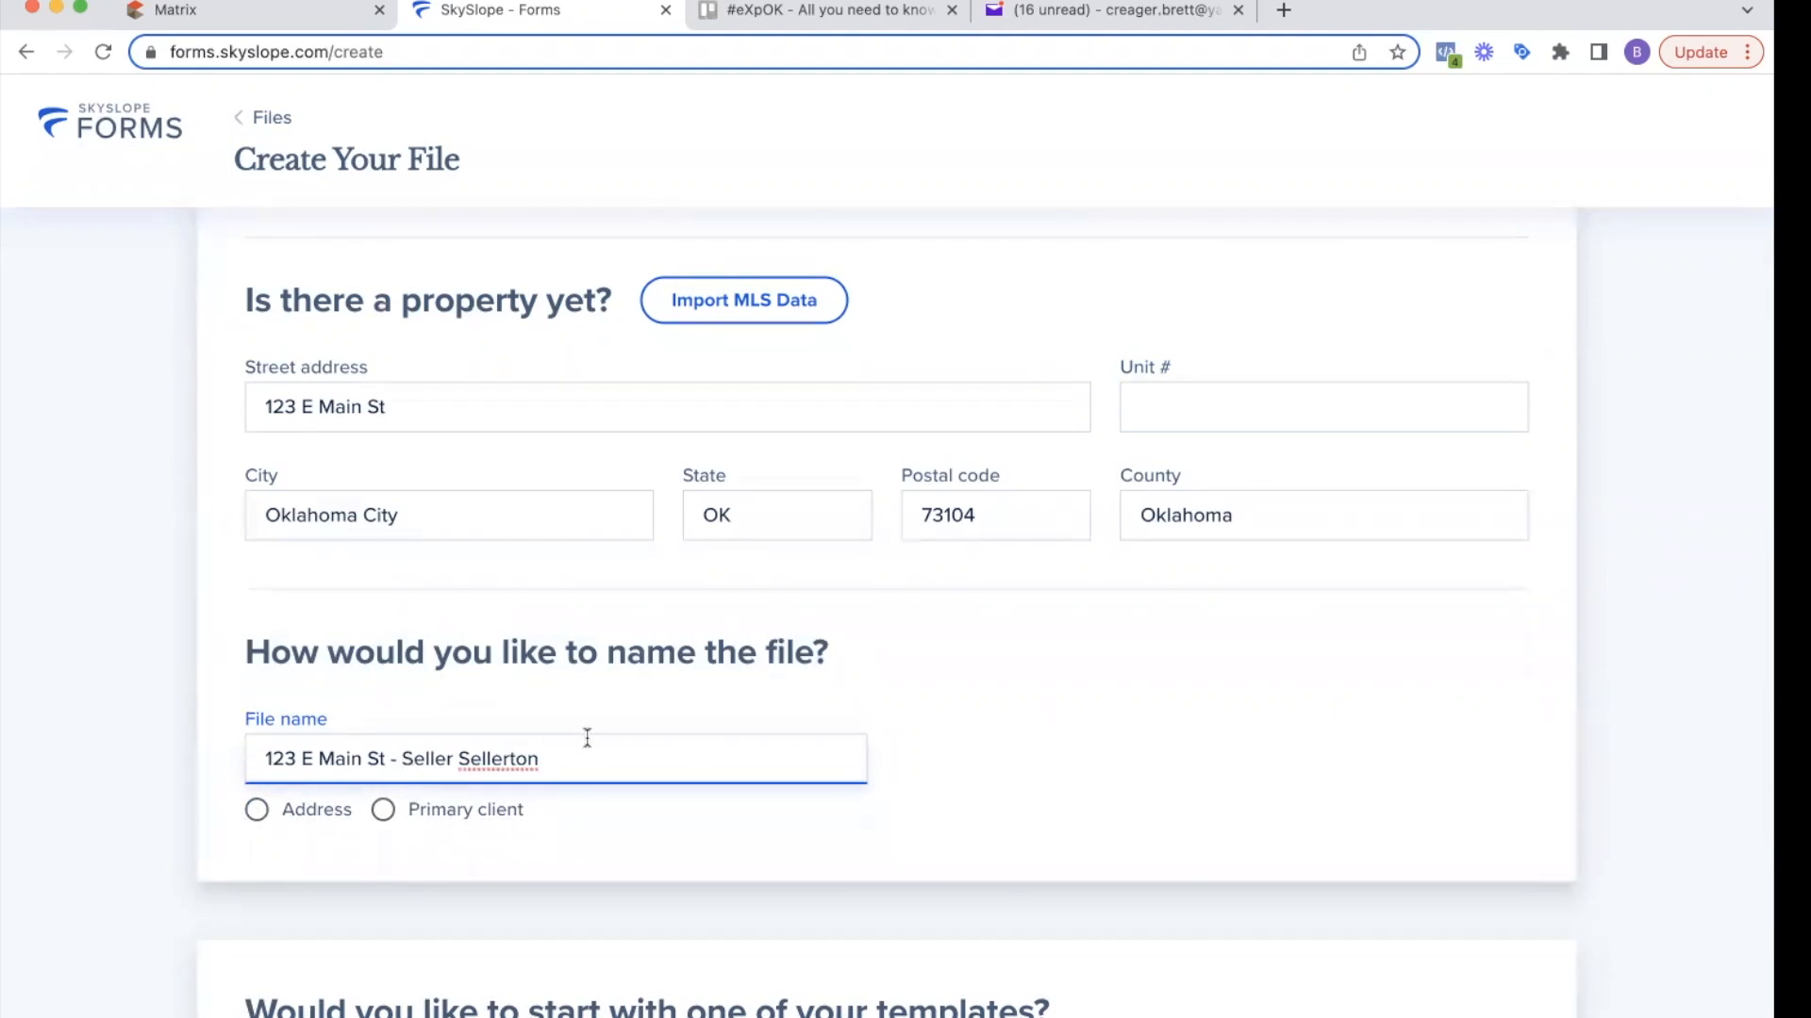
- Choose the Listing Template as the starting point and create the file
scroll(594, 739, down, 3)
scroll(370, 611, down, 3)
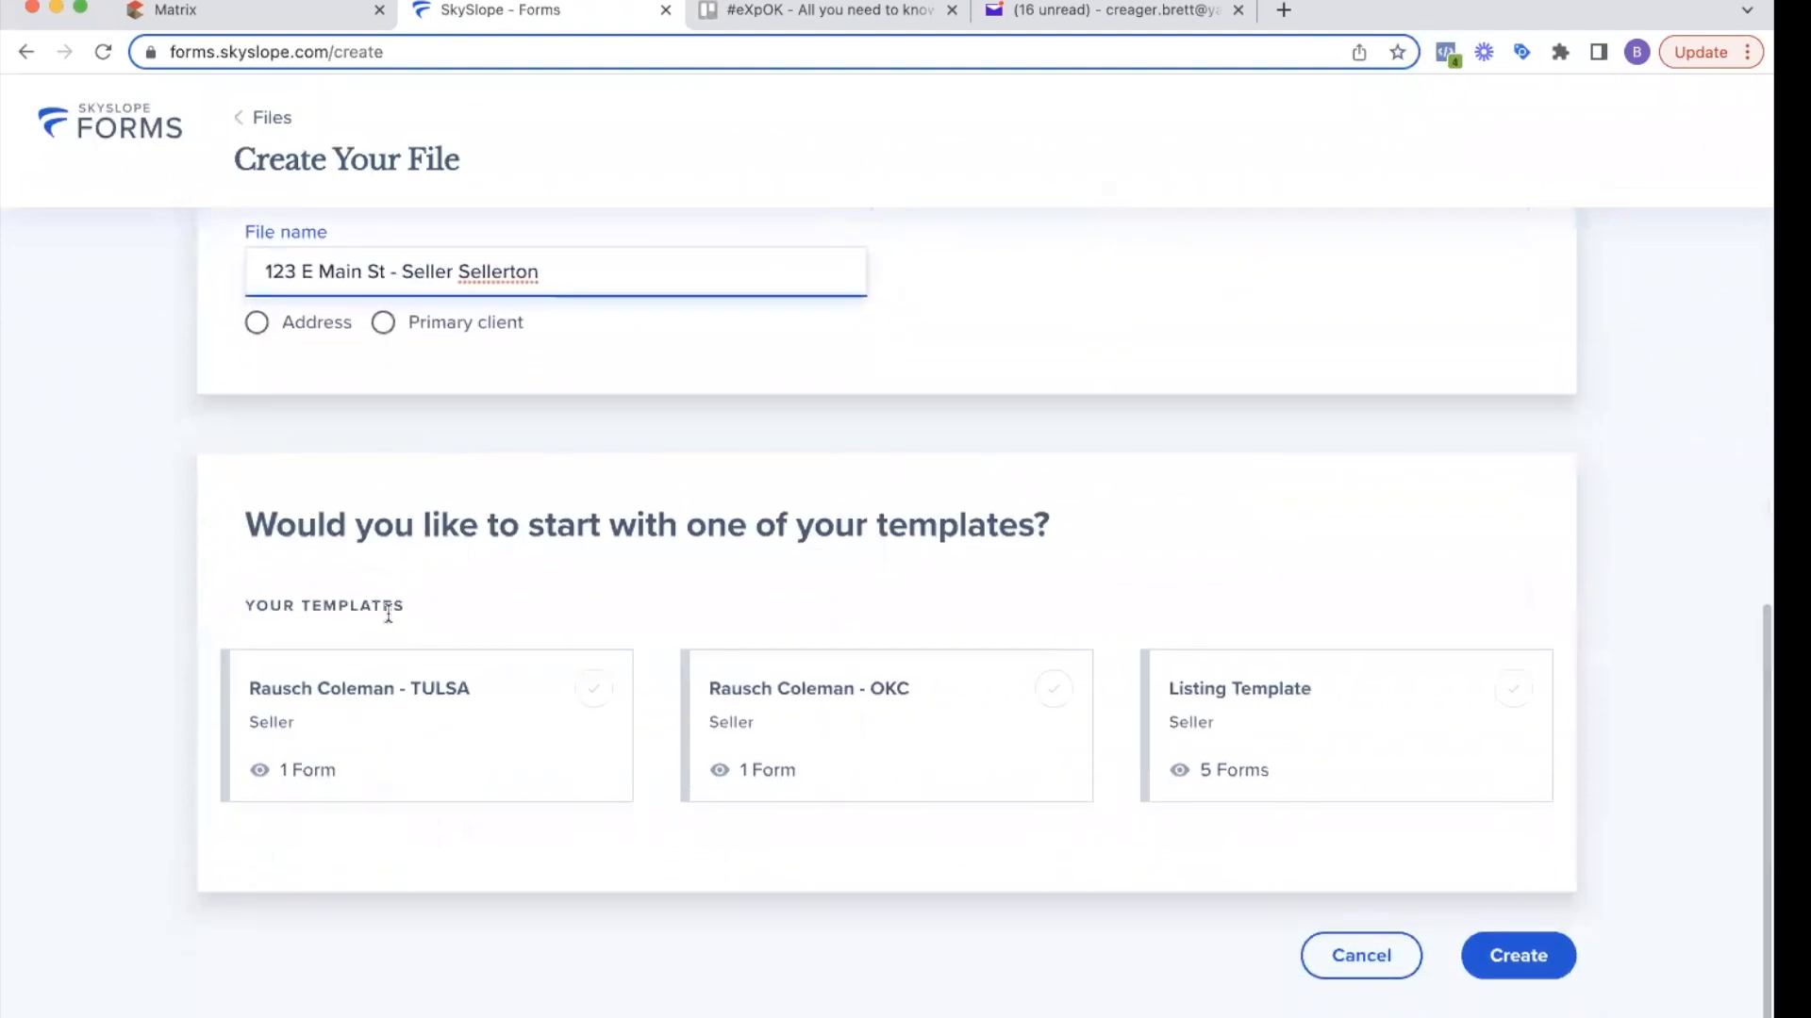
triple_click(351, 526)
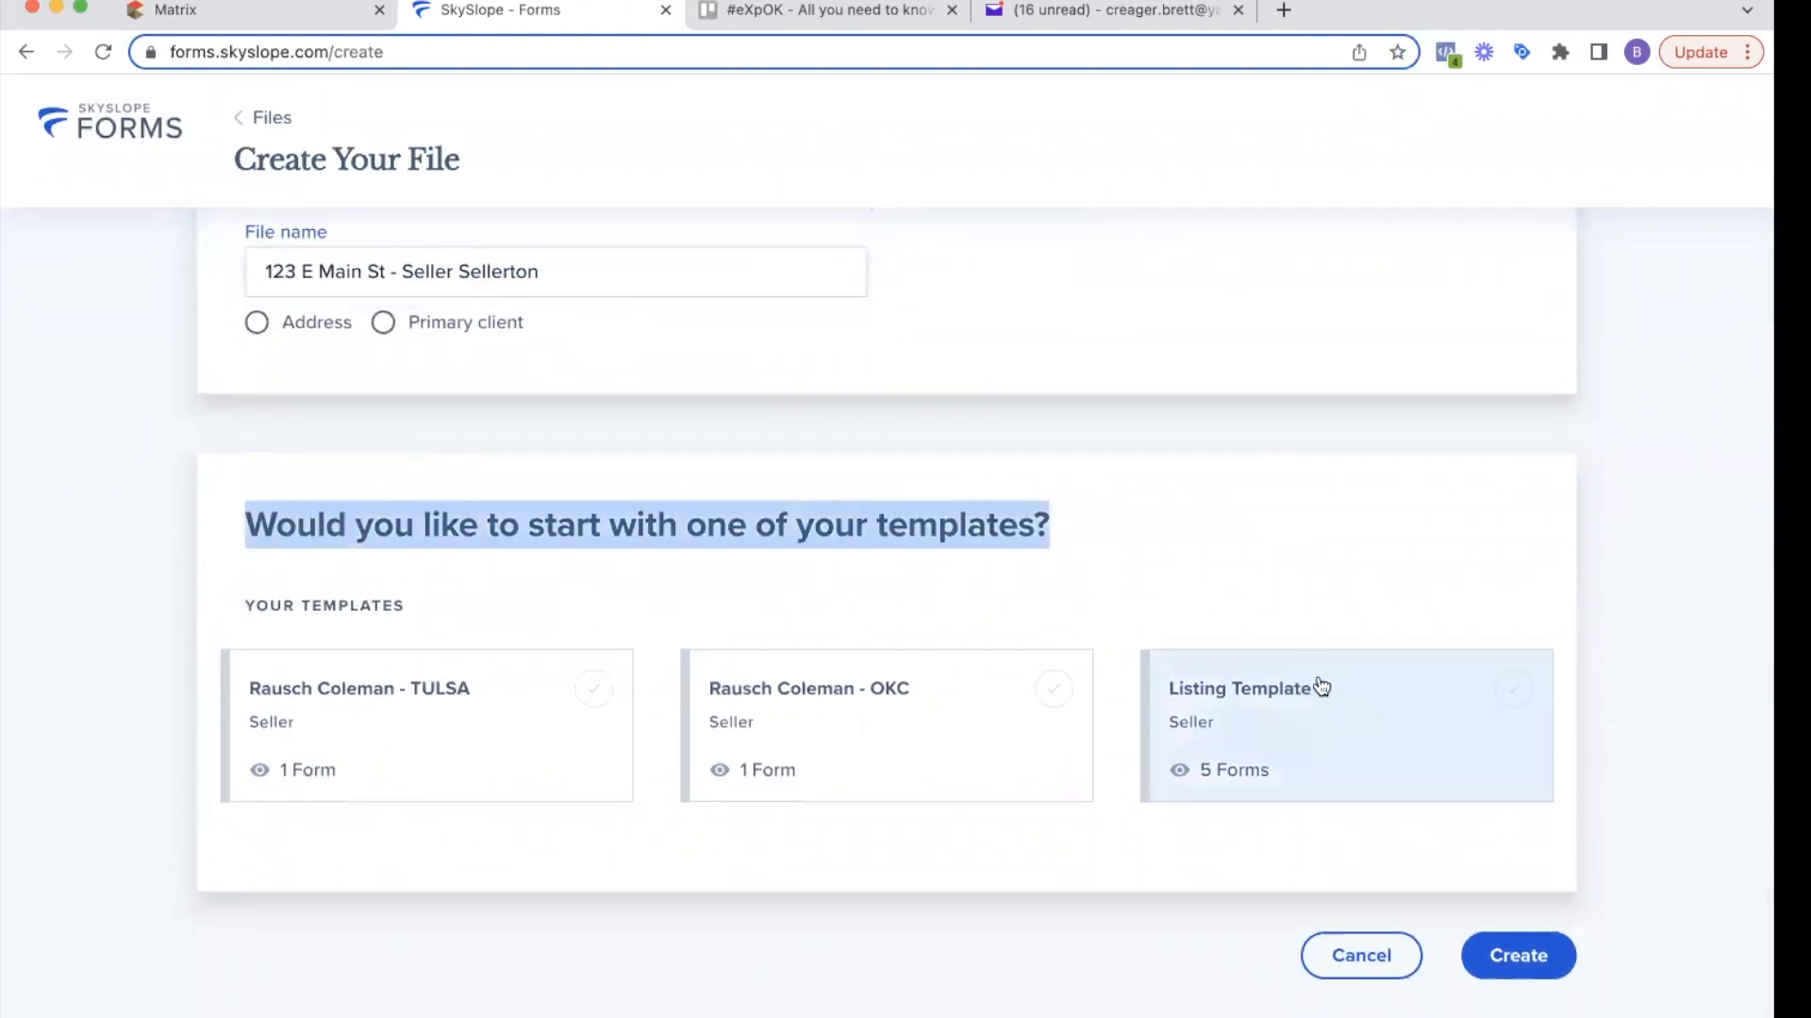
click(1346, 728)
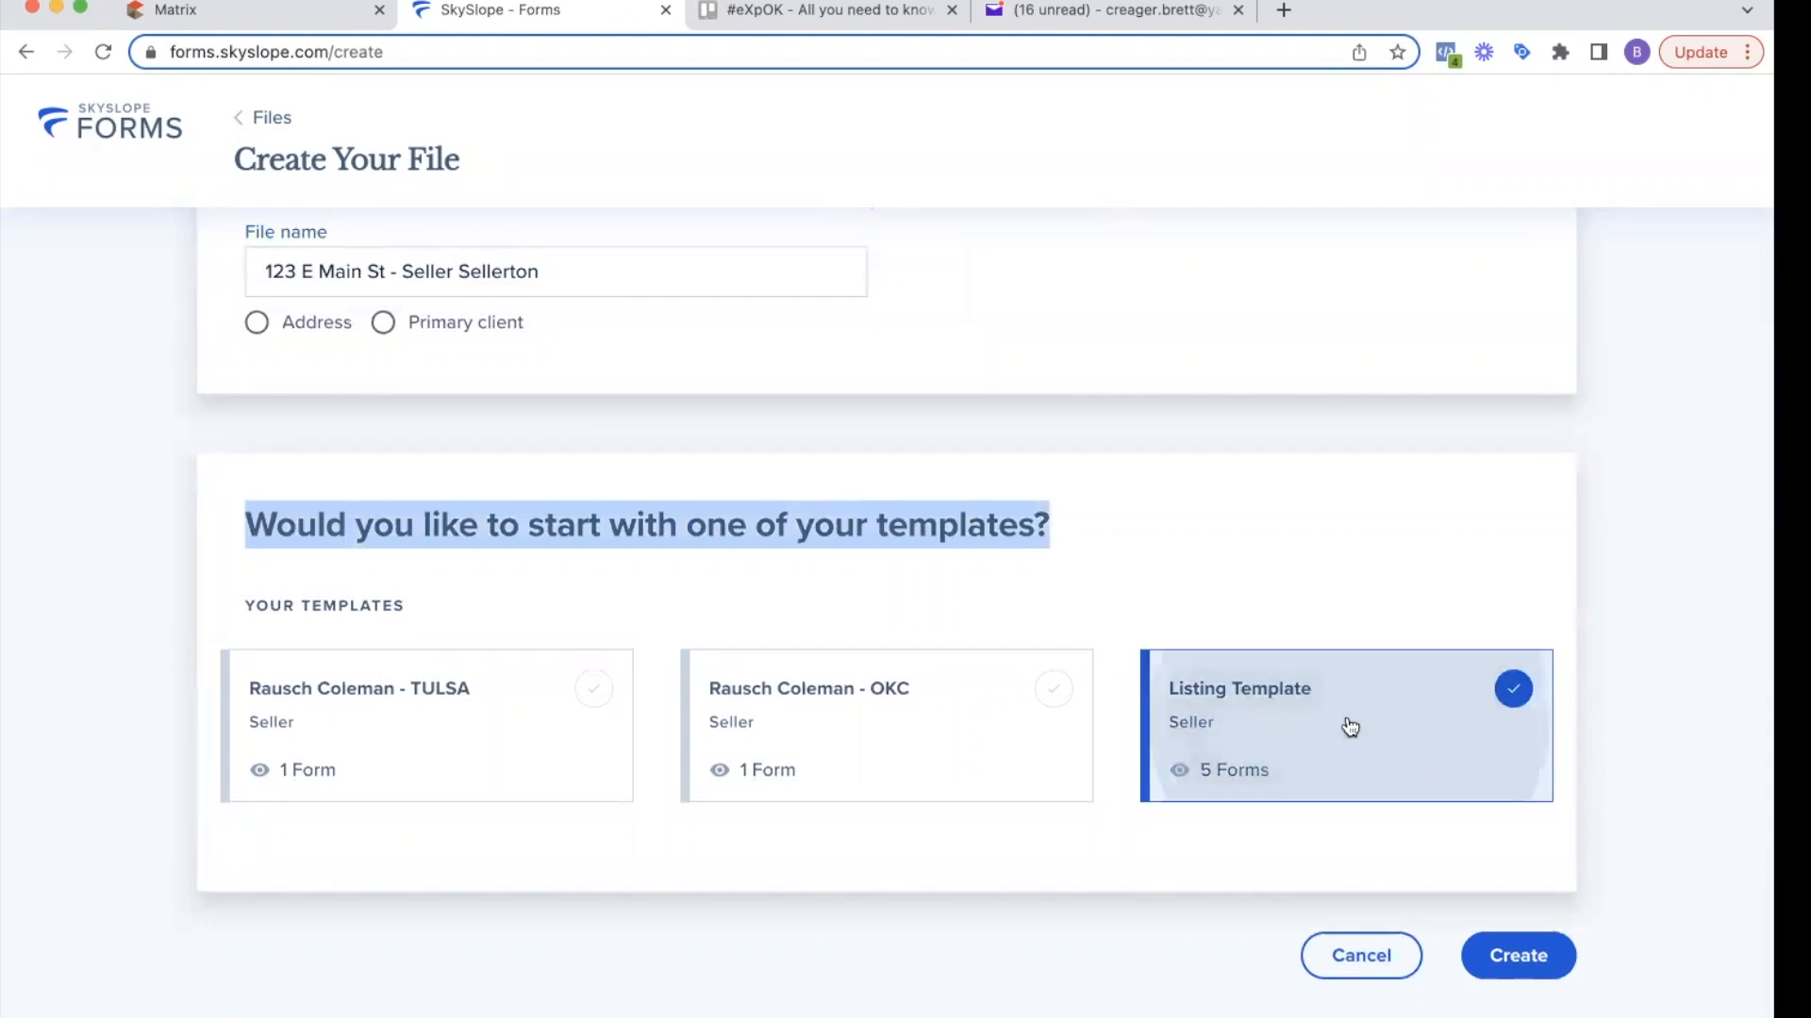
click(1515, 957)
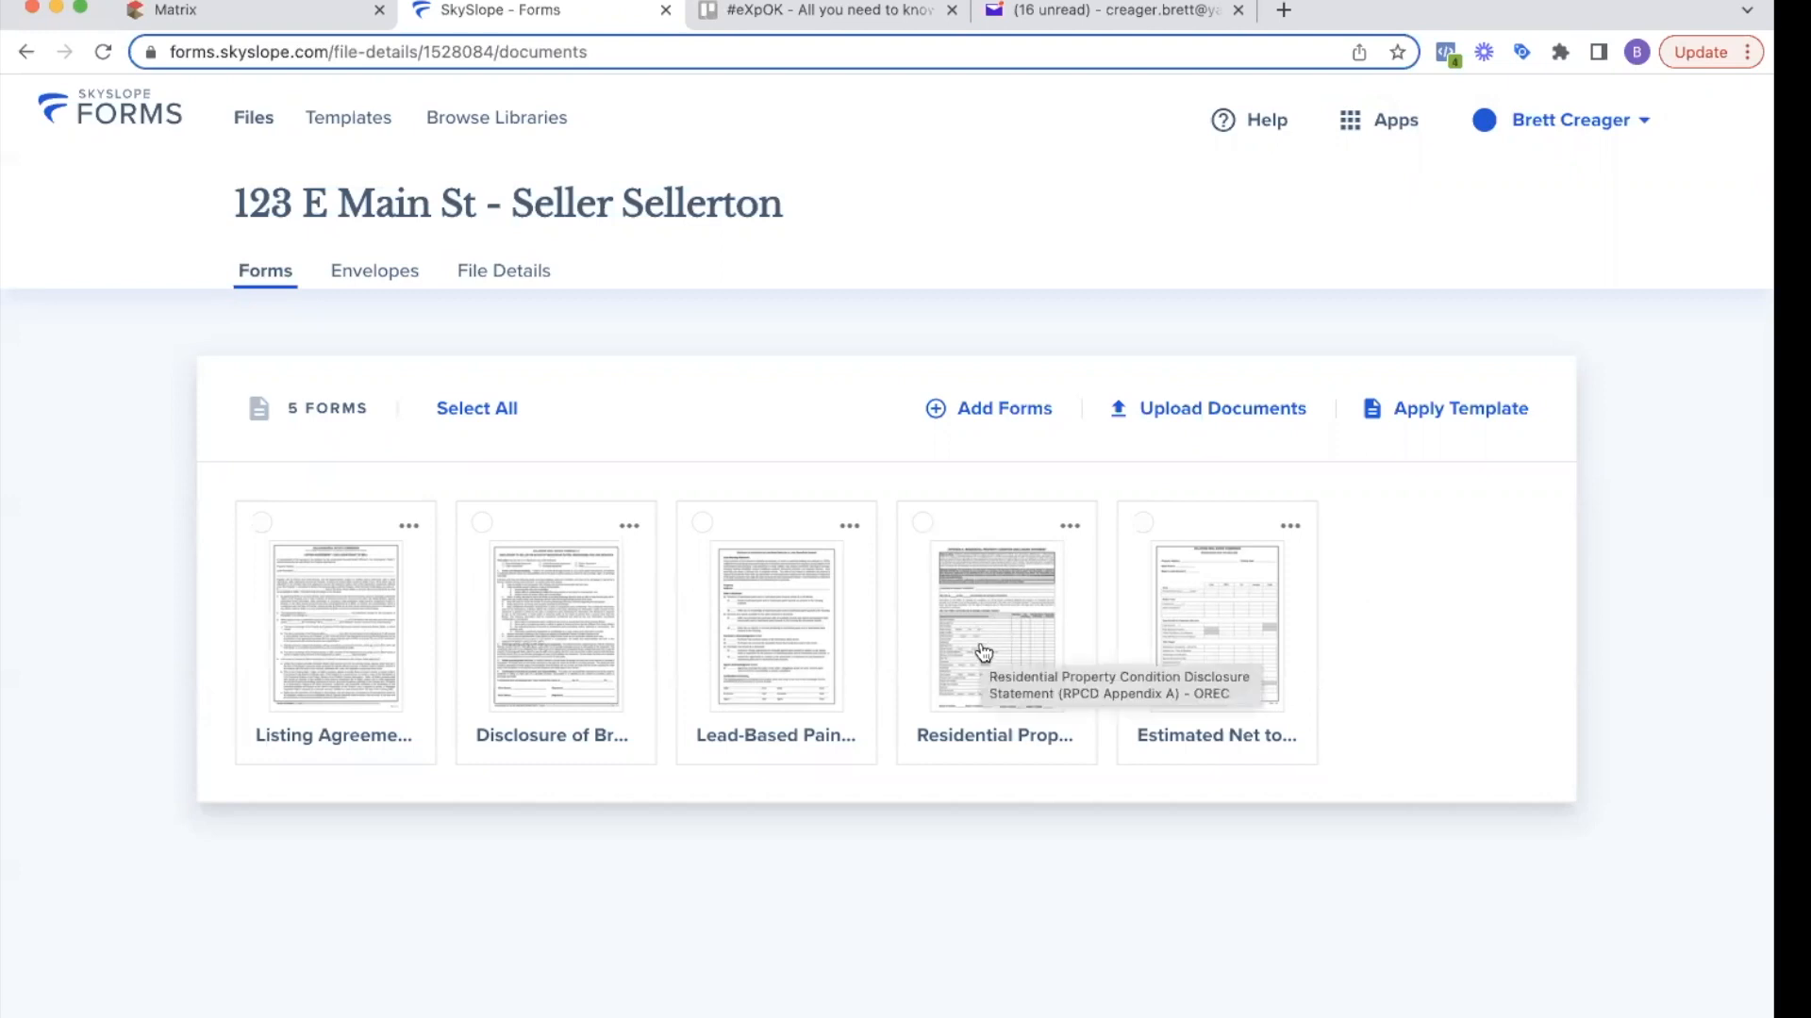
- Search the forms that can be added for "exemp" and return to the file's forms
click(988, 409)
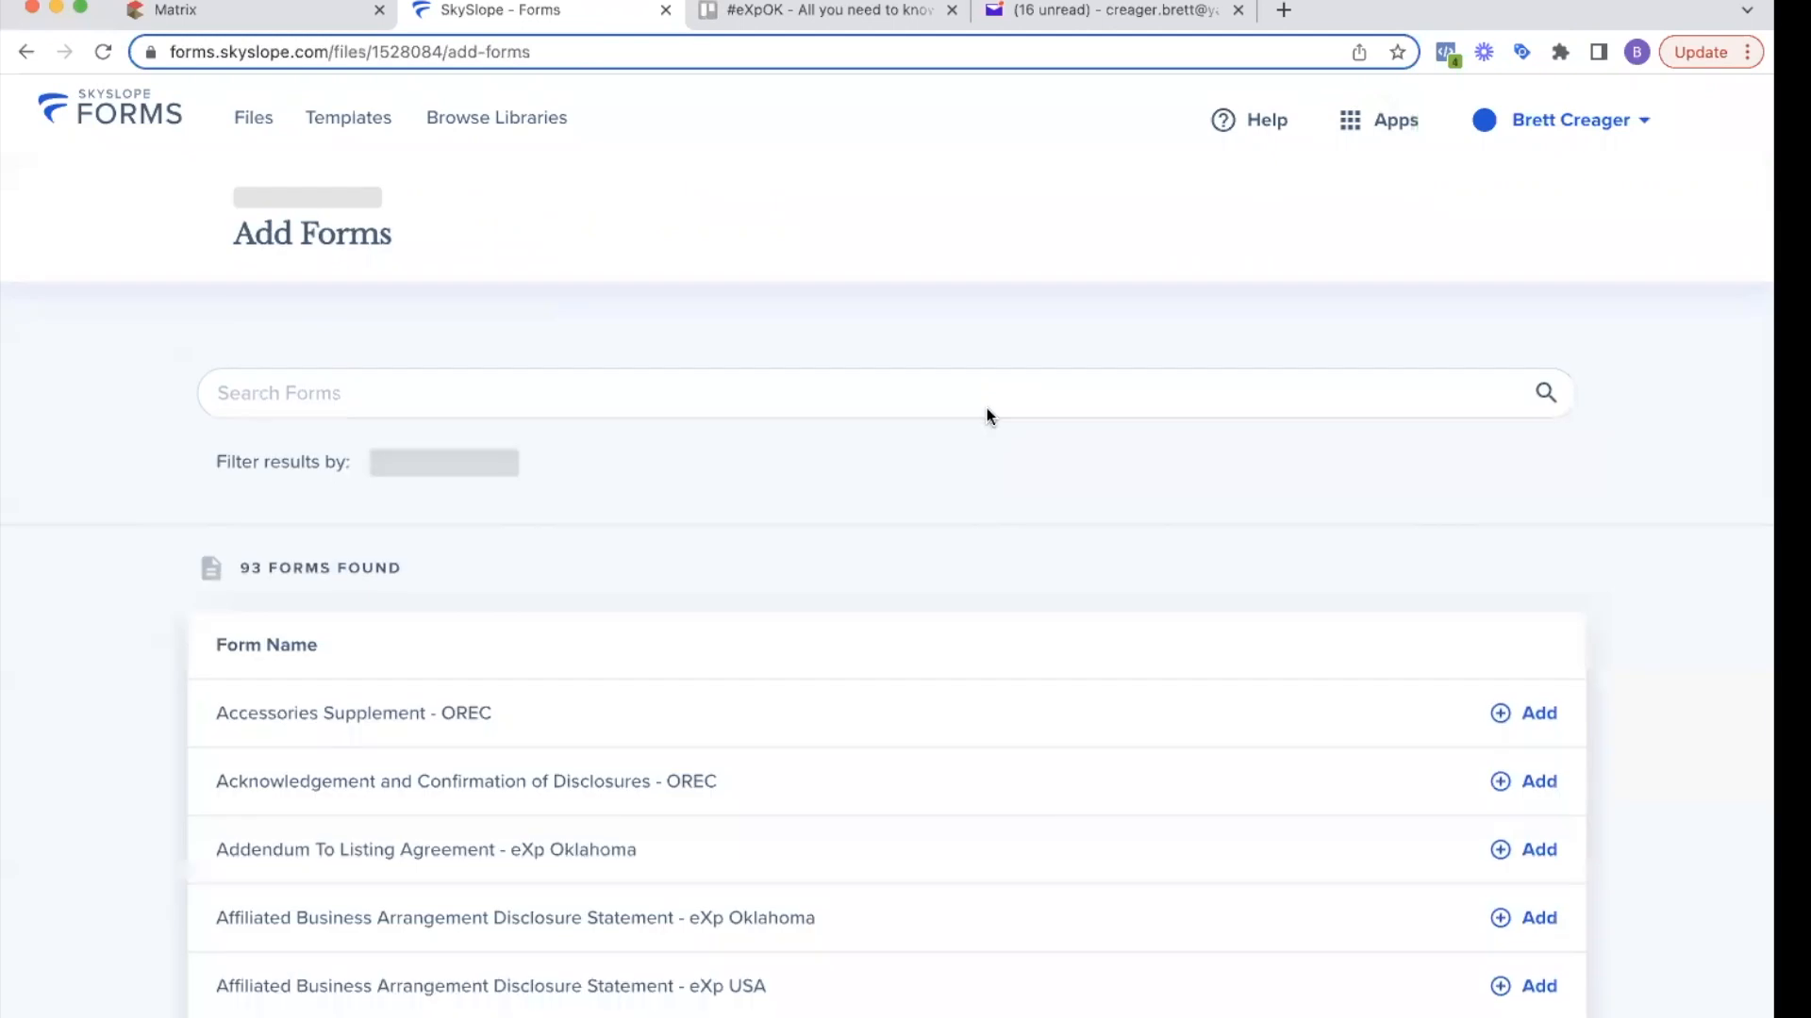
scroll(775, 603, down, 15)
scroll(783, 637, up, 8)
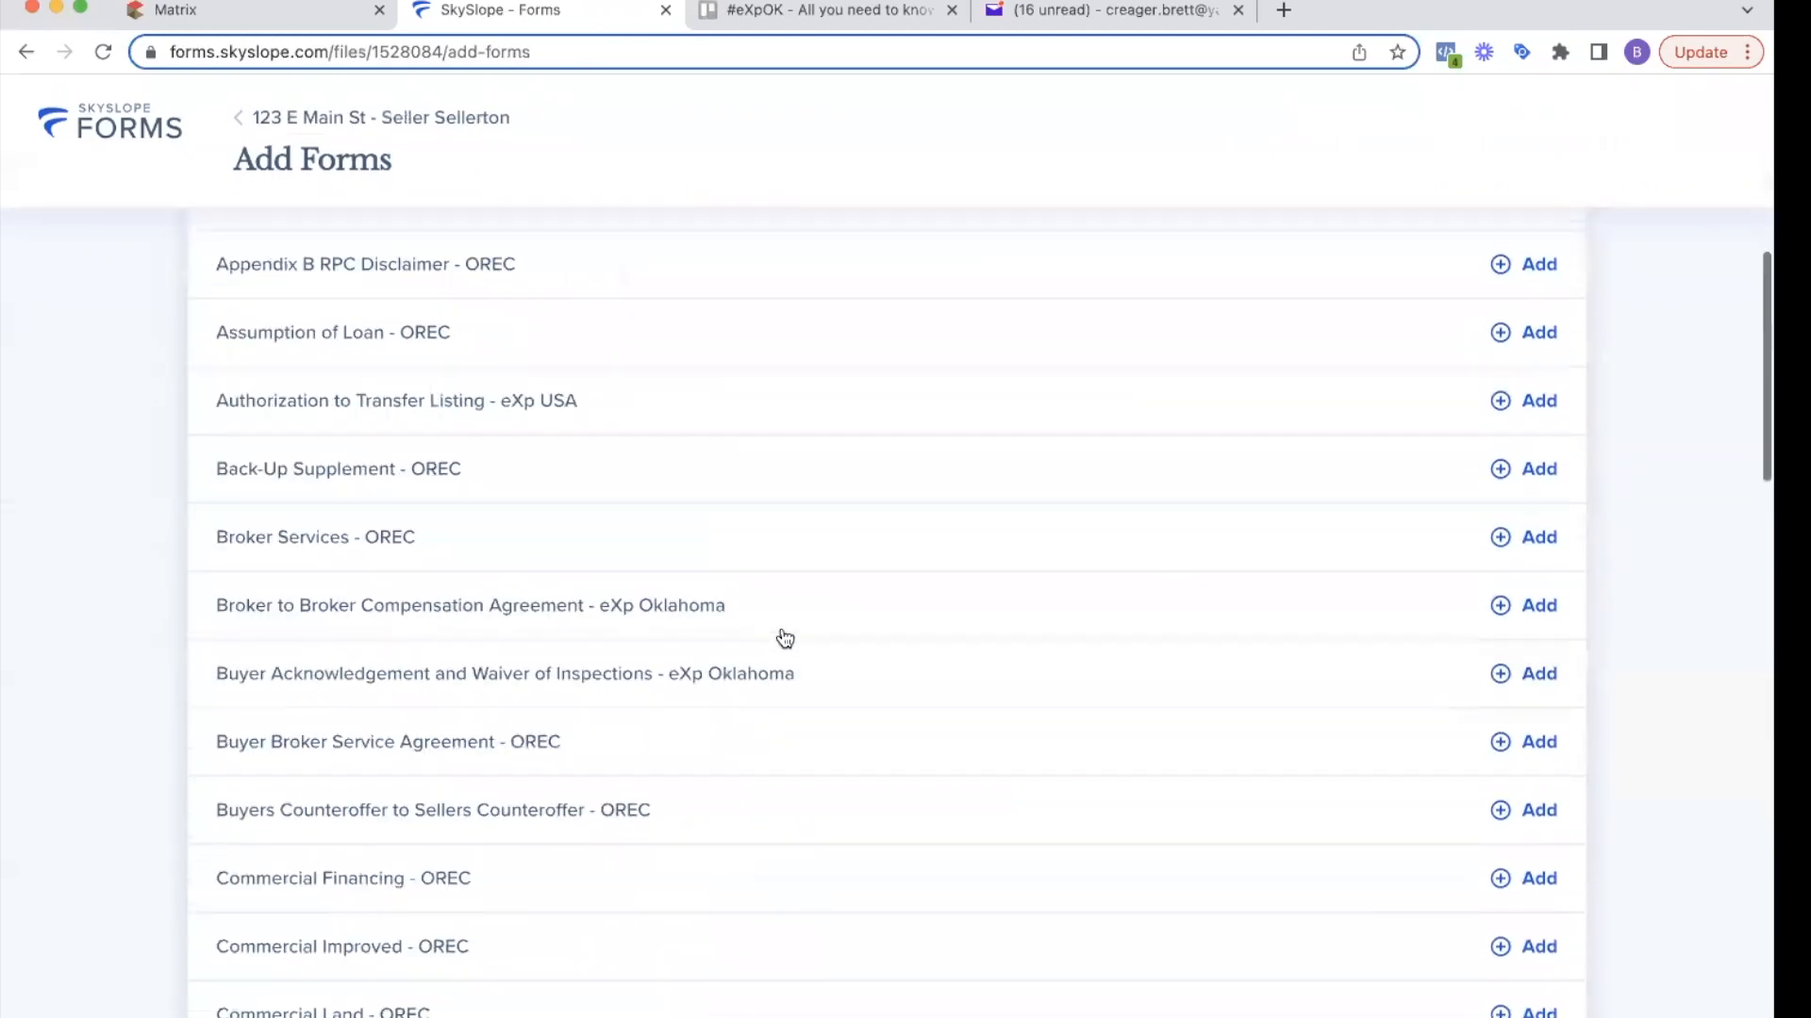
scroll(783, 639, up, 7)
click(659, 315)
text(exemp)
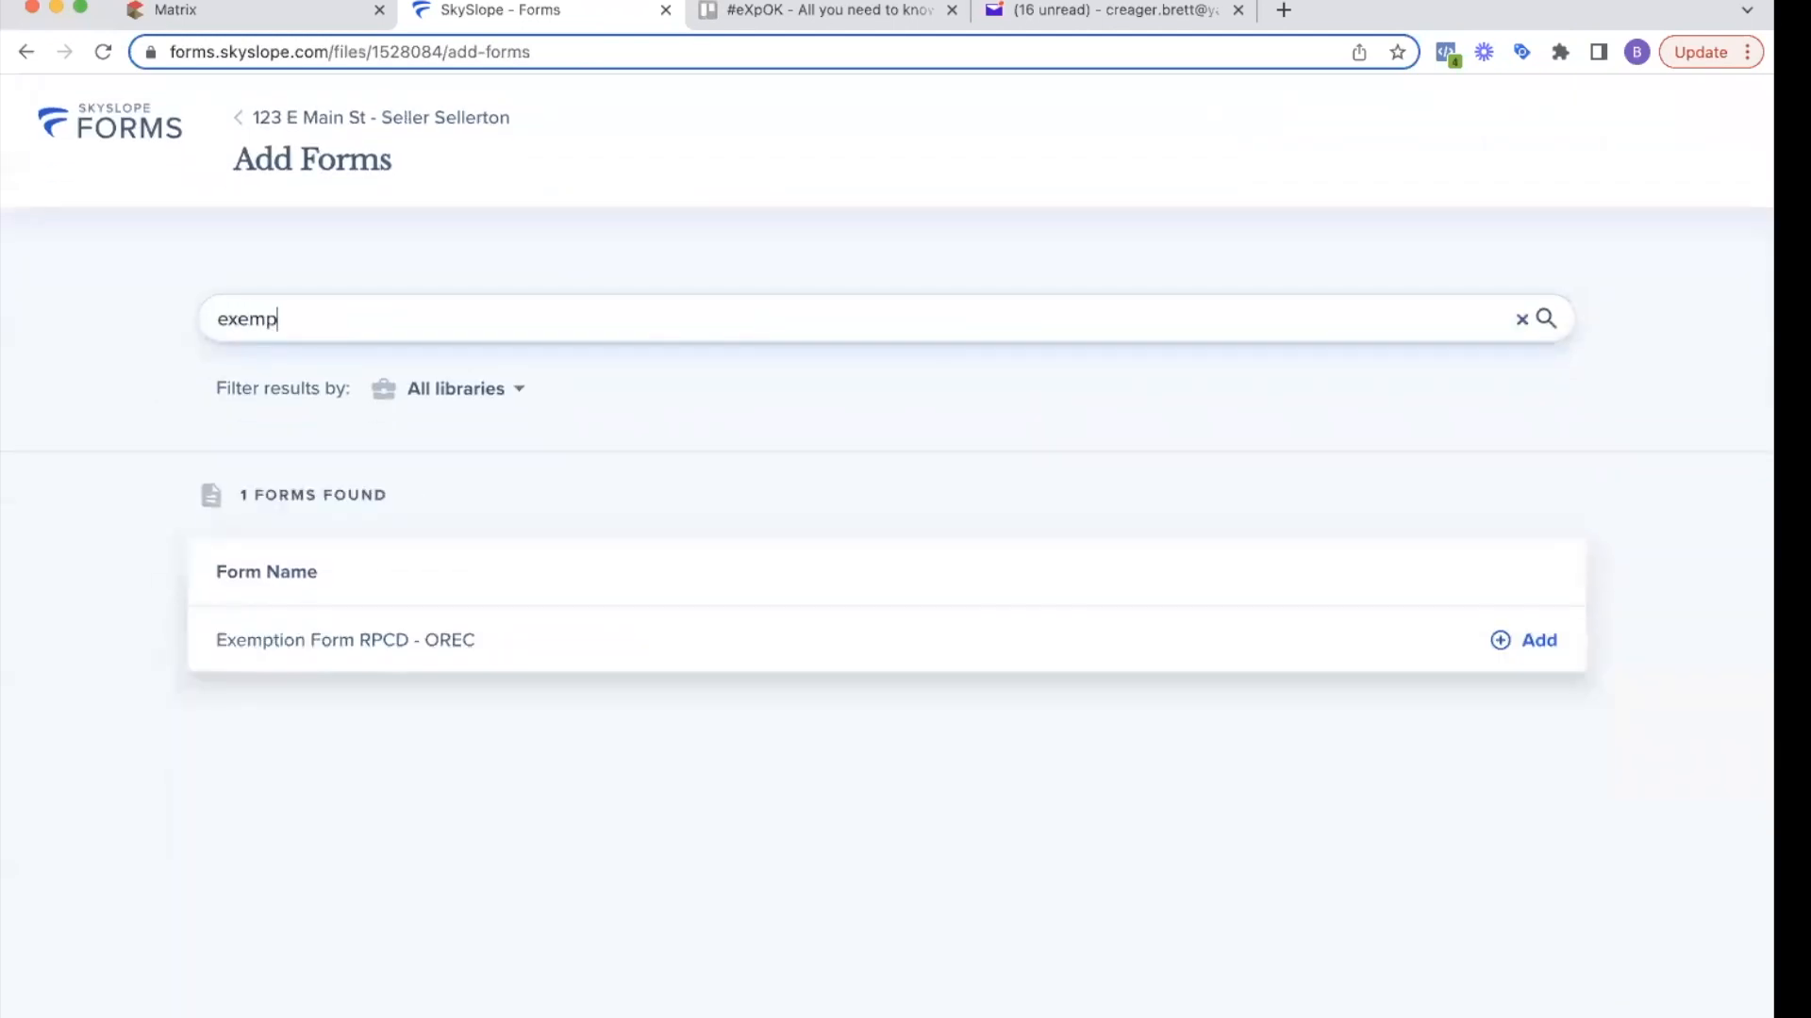
click(324, 128)
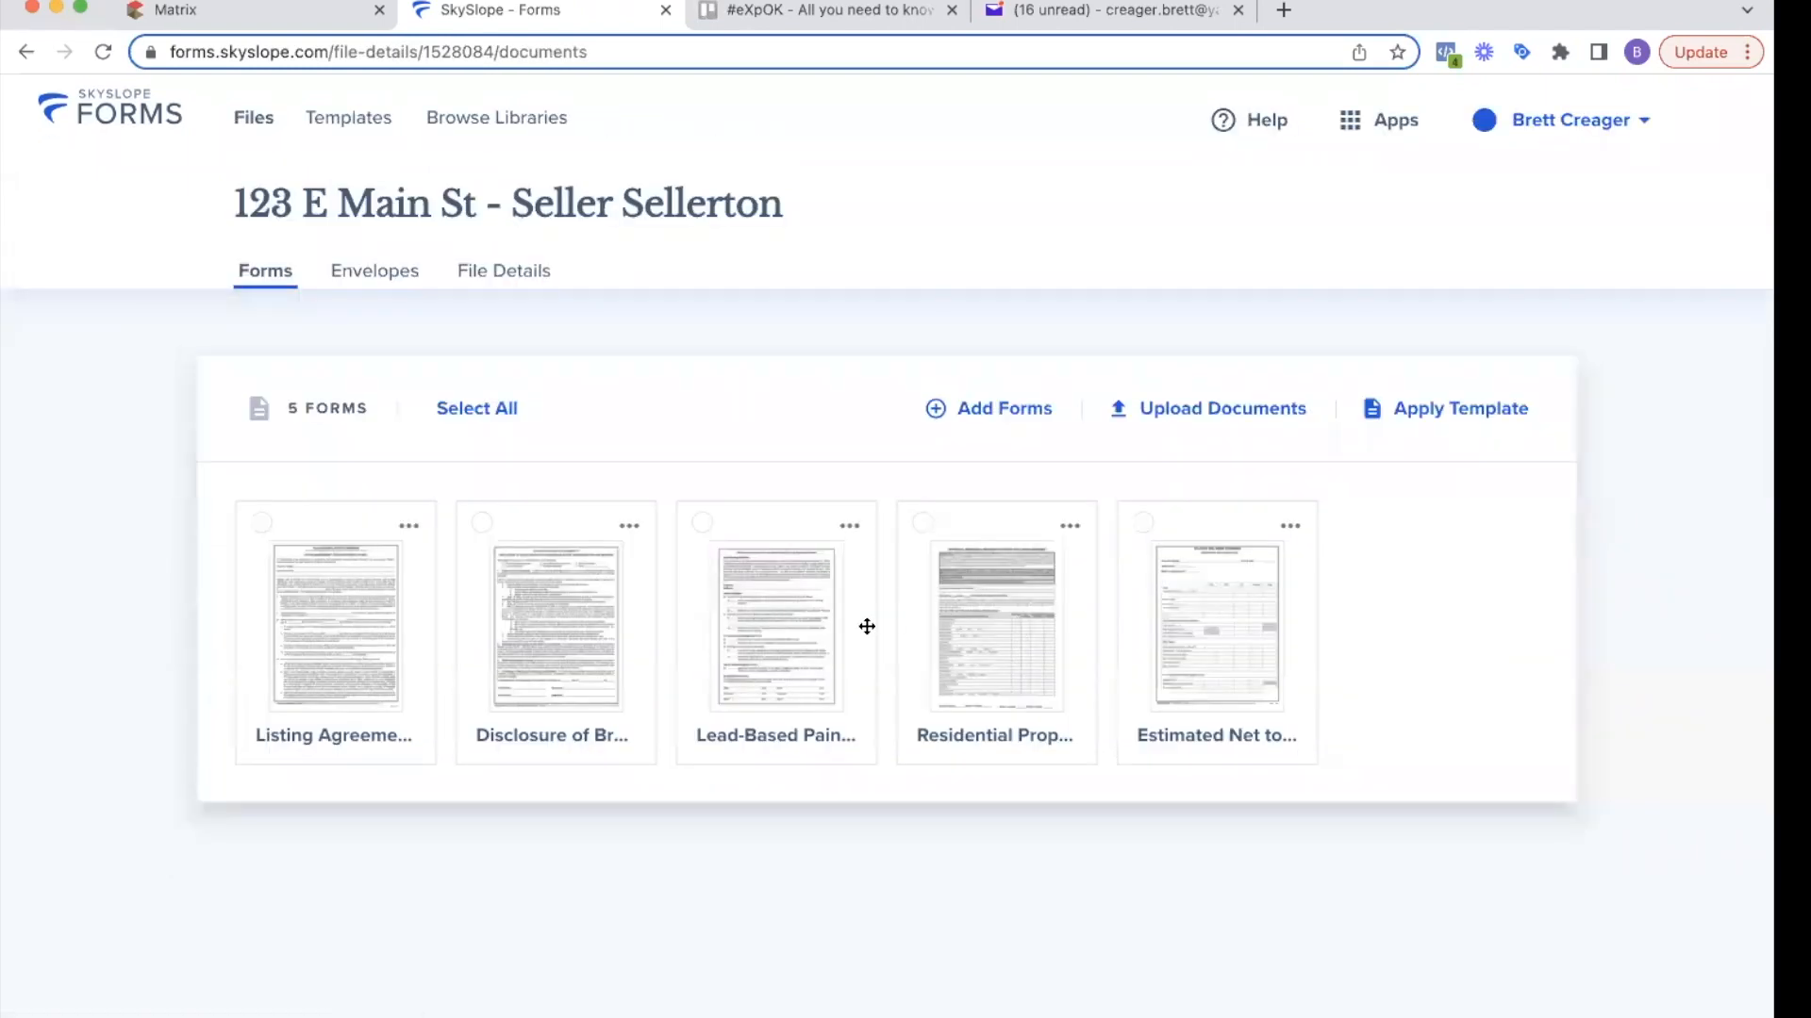
click(426, 418)
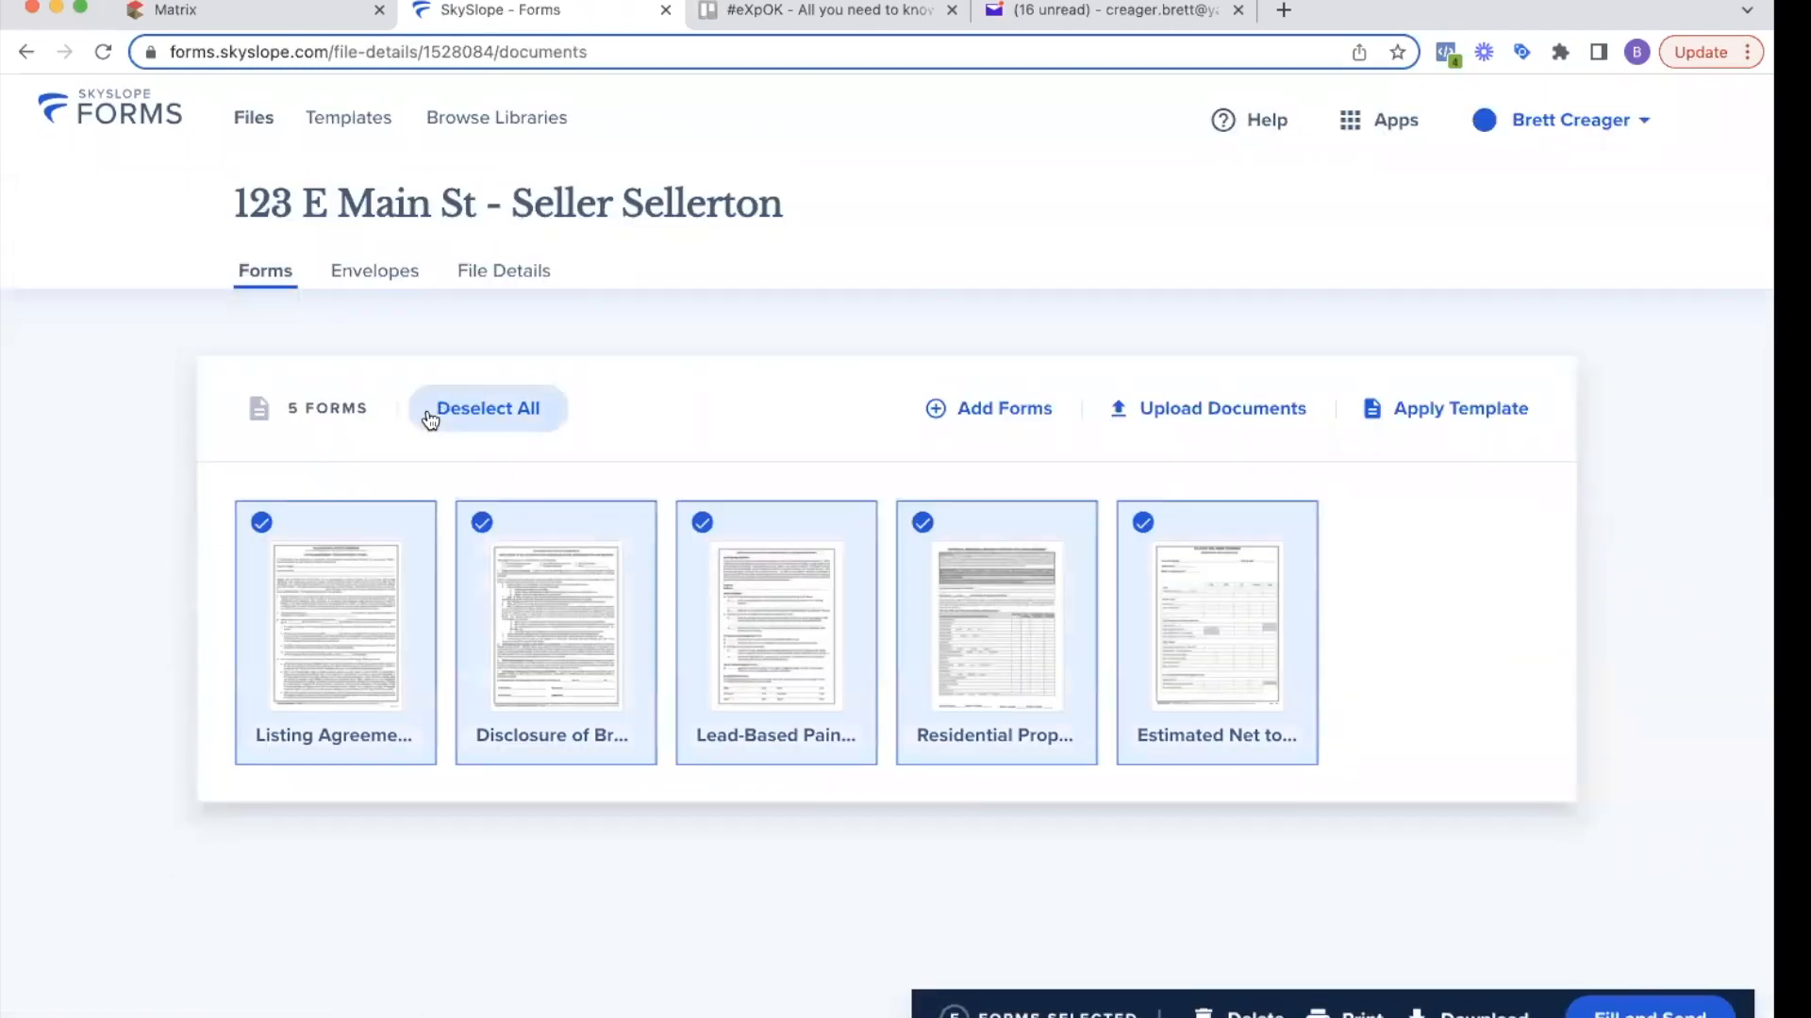
click(699, 527)
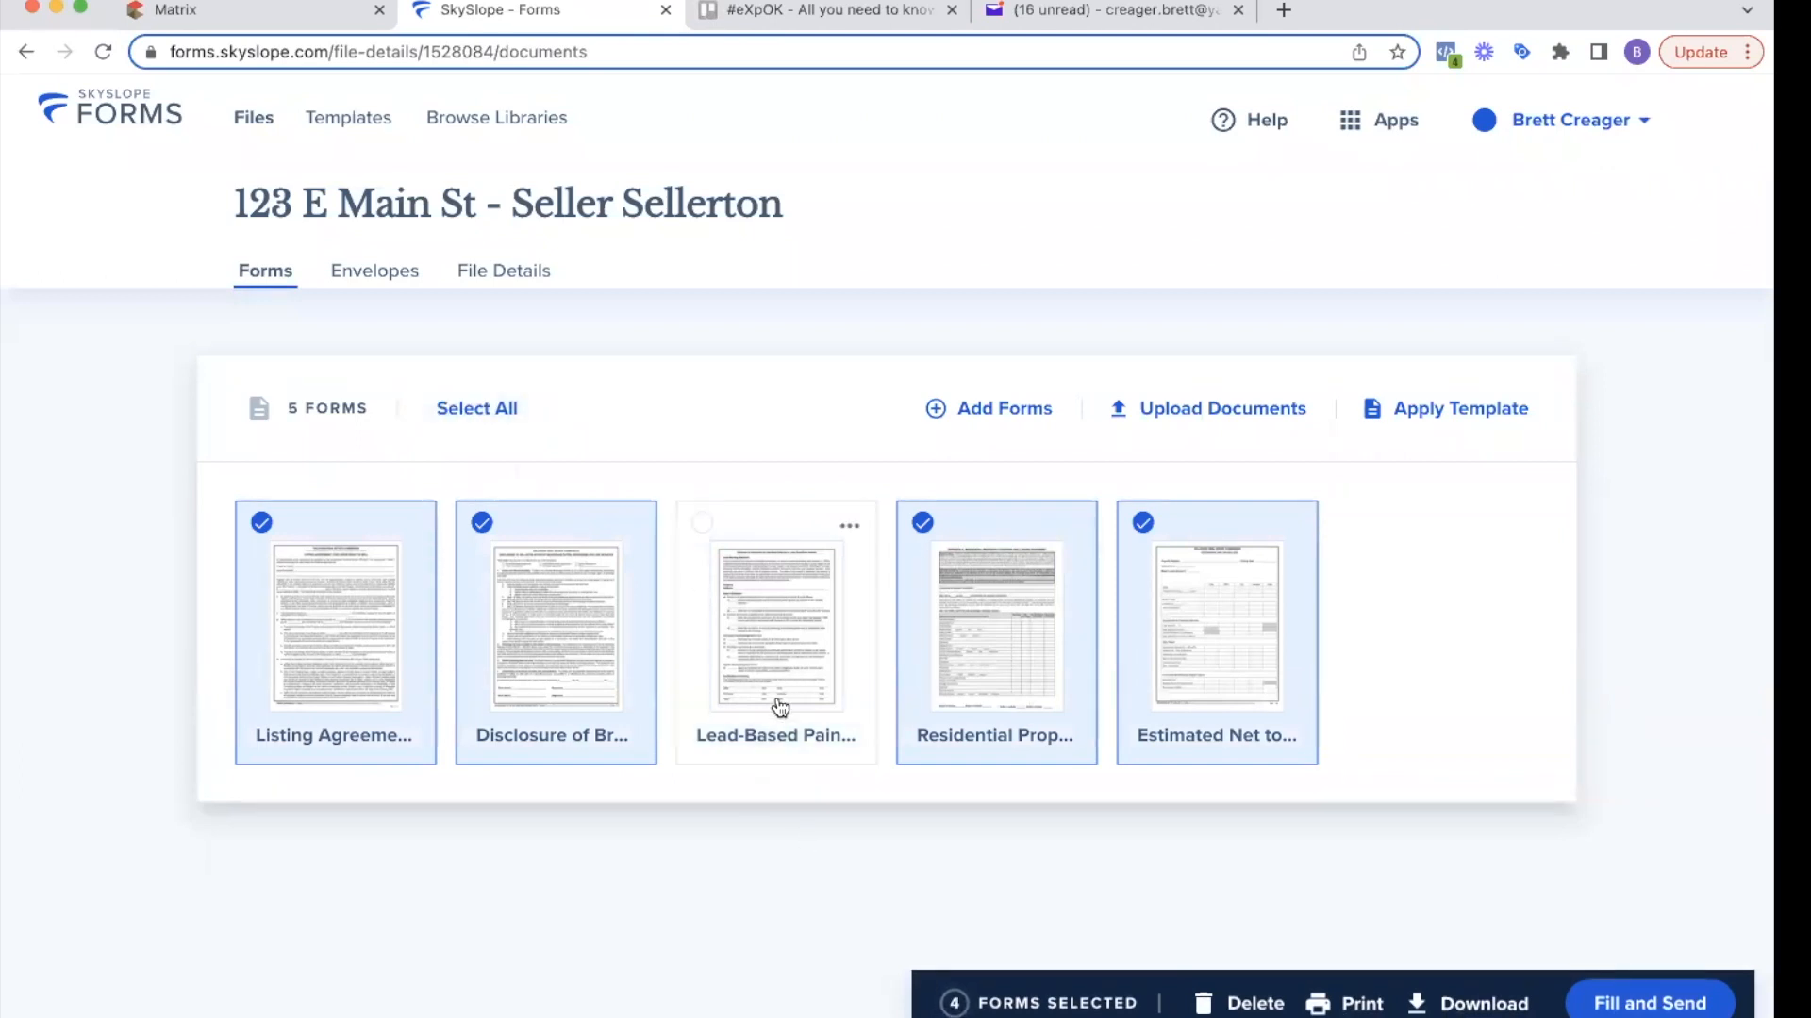
click(702, 523)
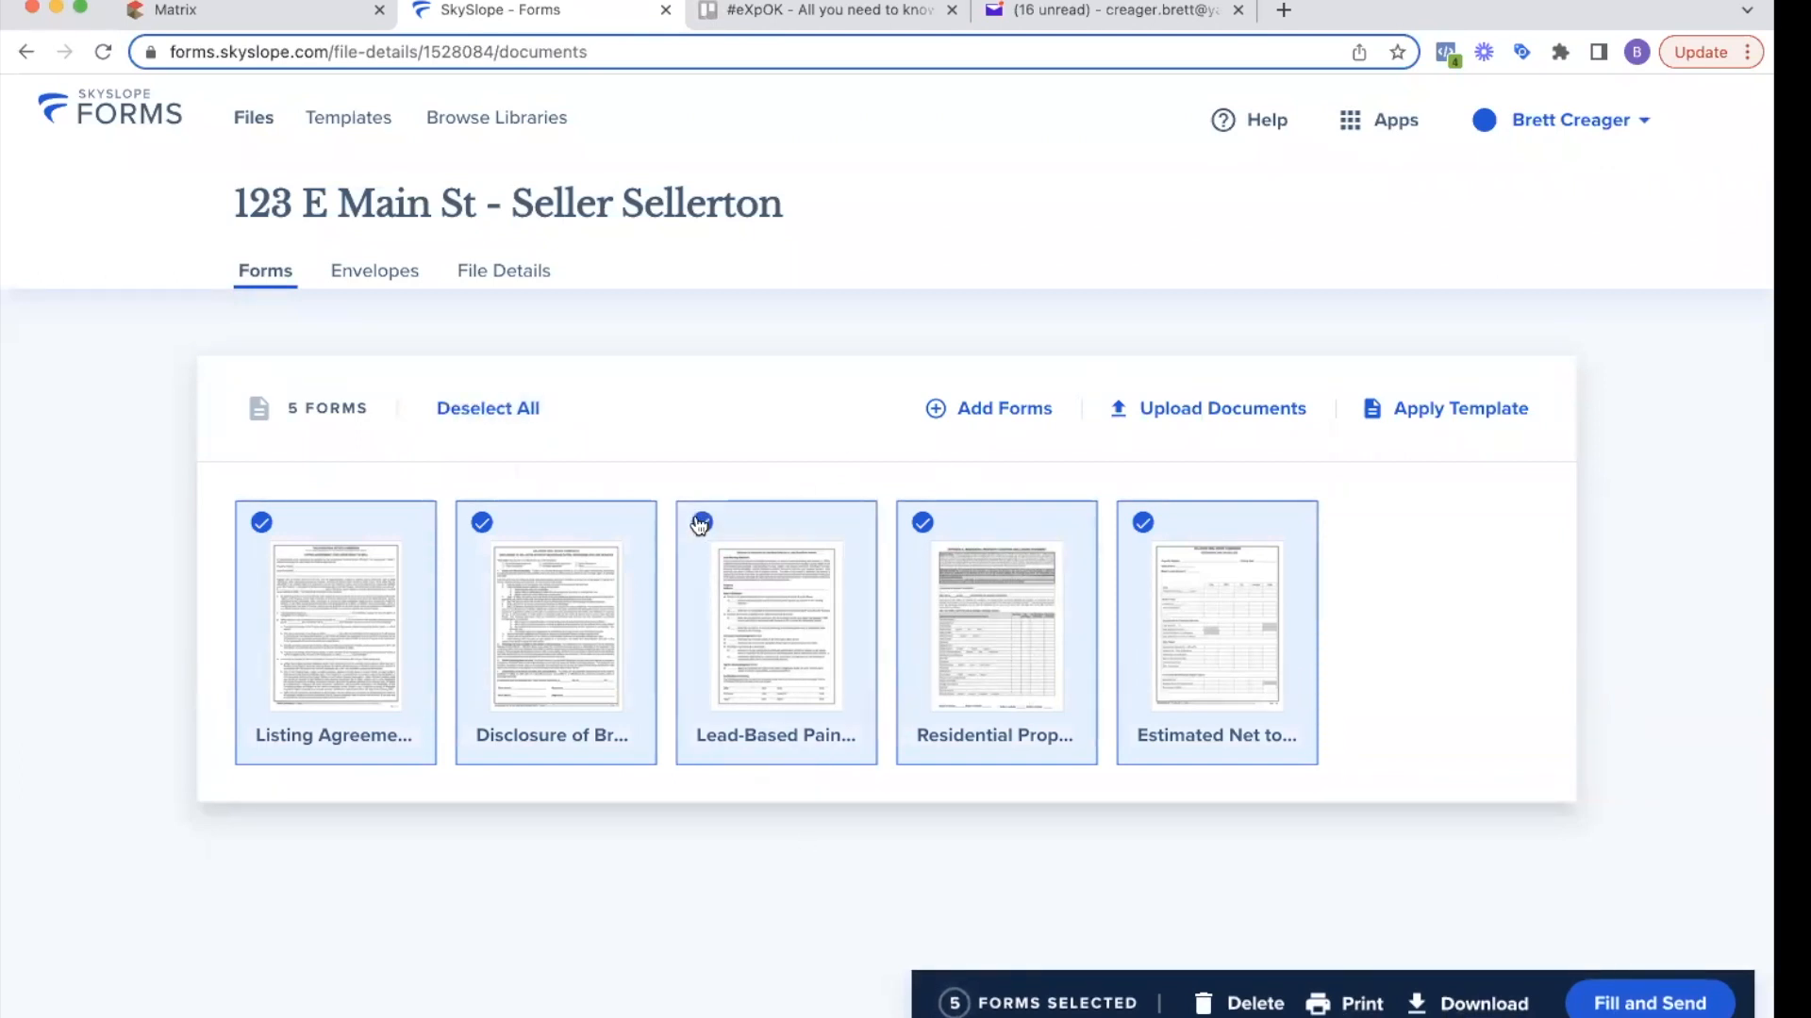
click(525, 416)
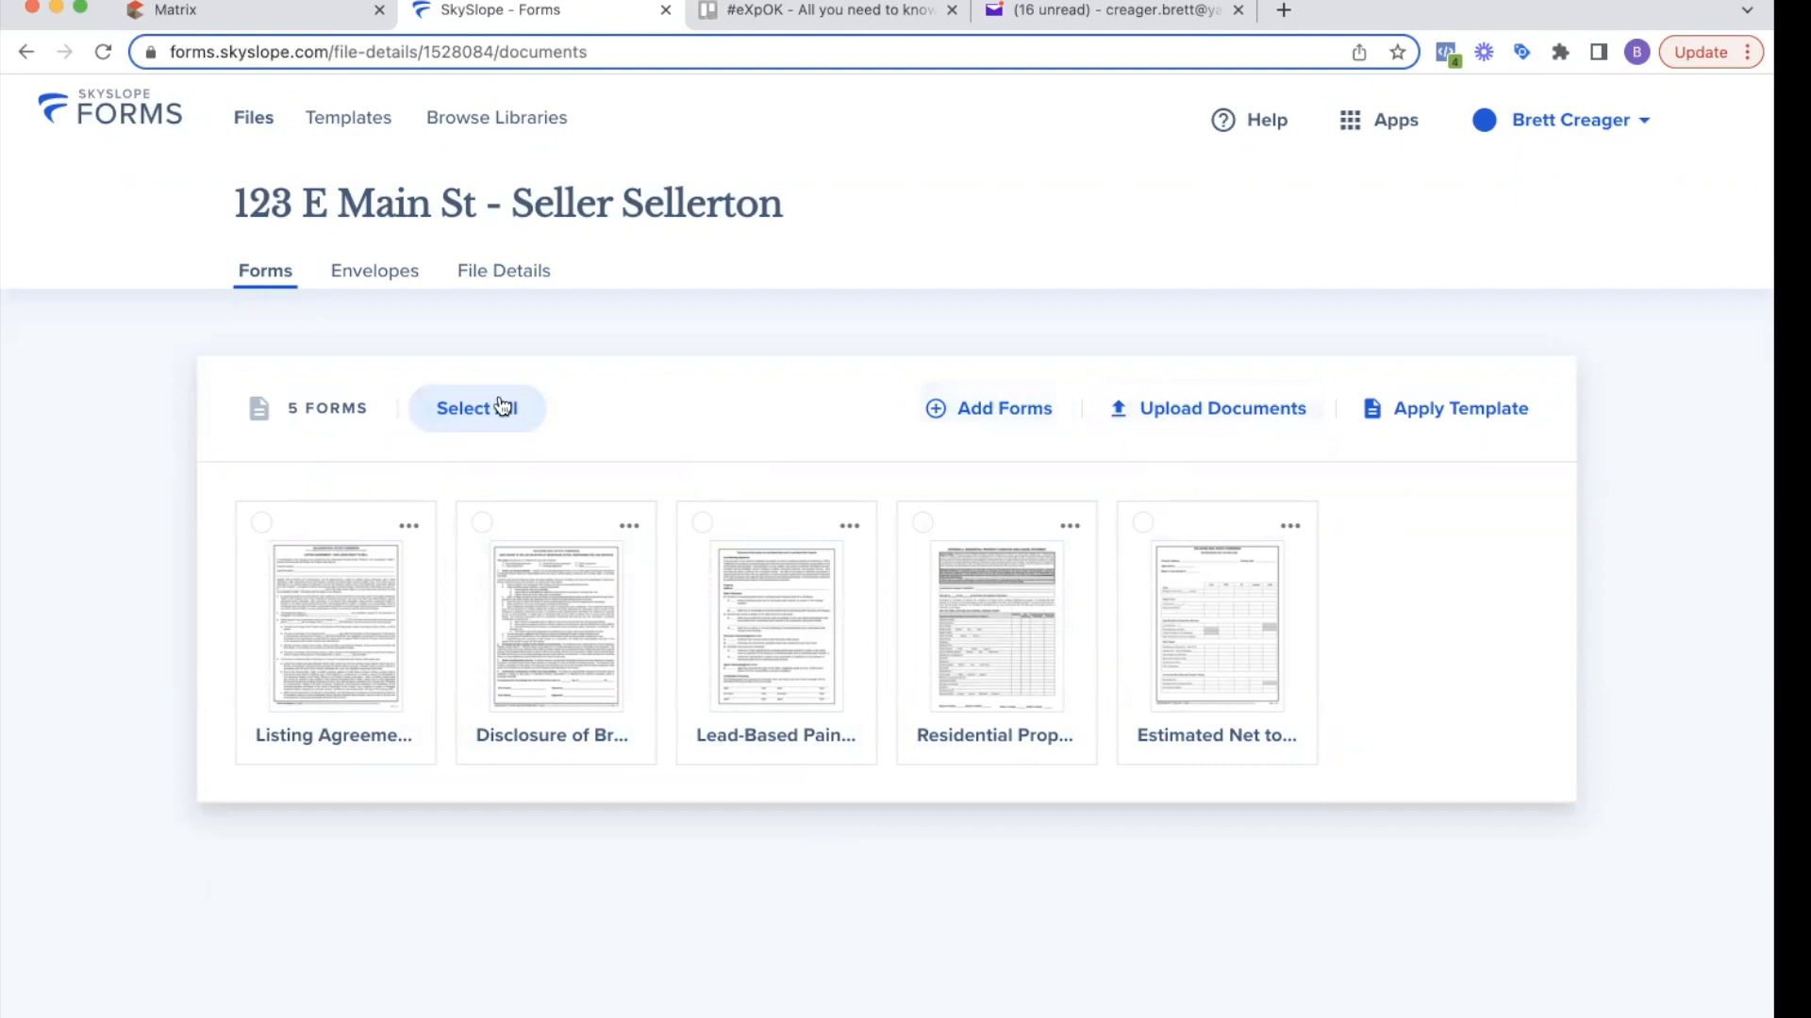
- Select all the forms in the file and open them for filling and sending
click(459, 411)
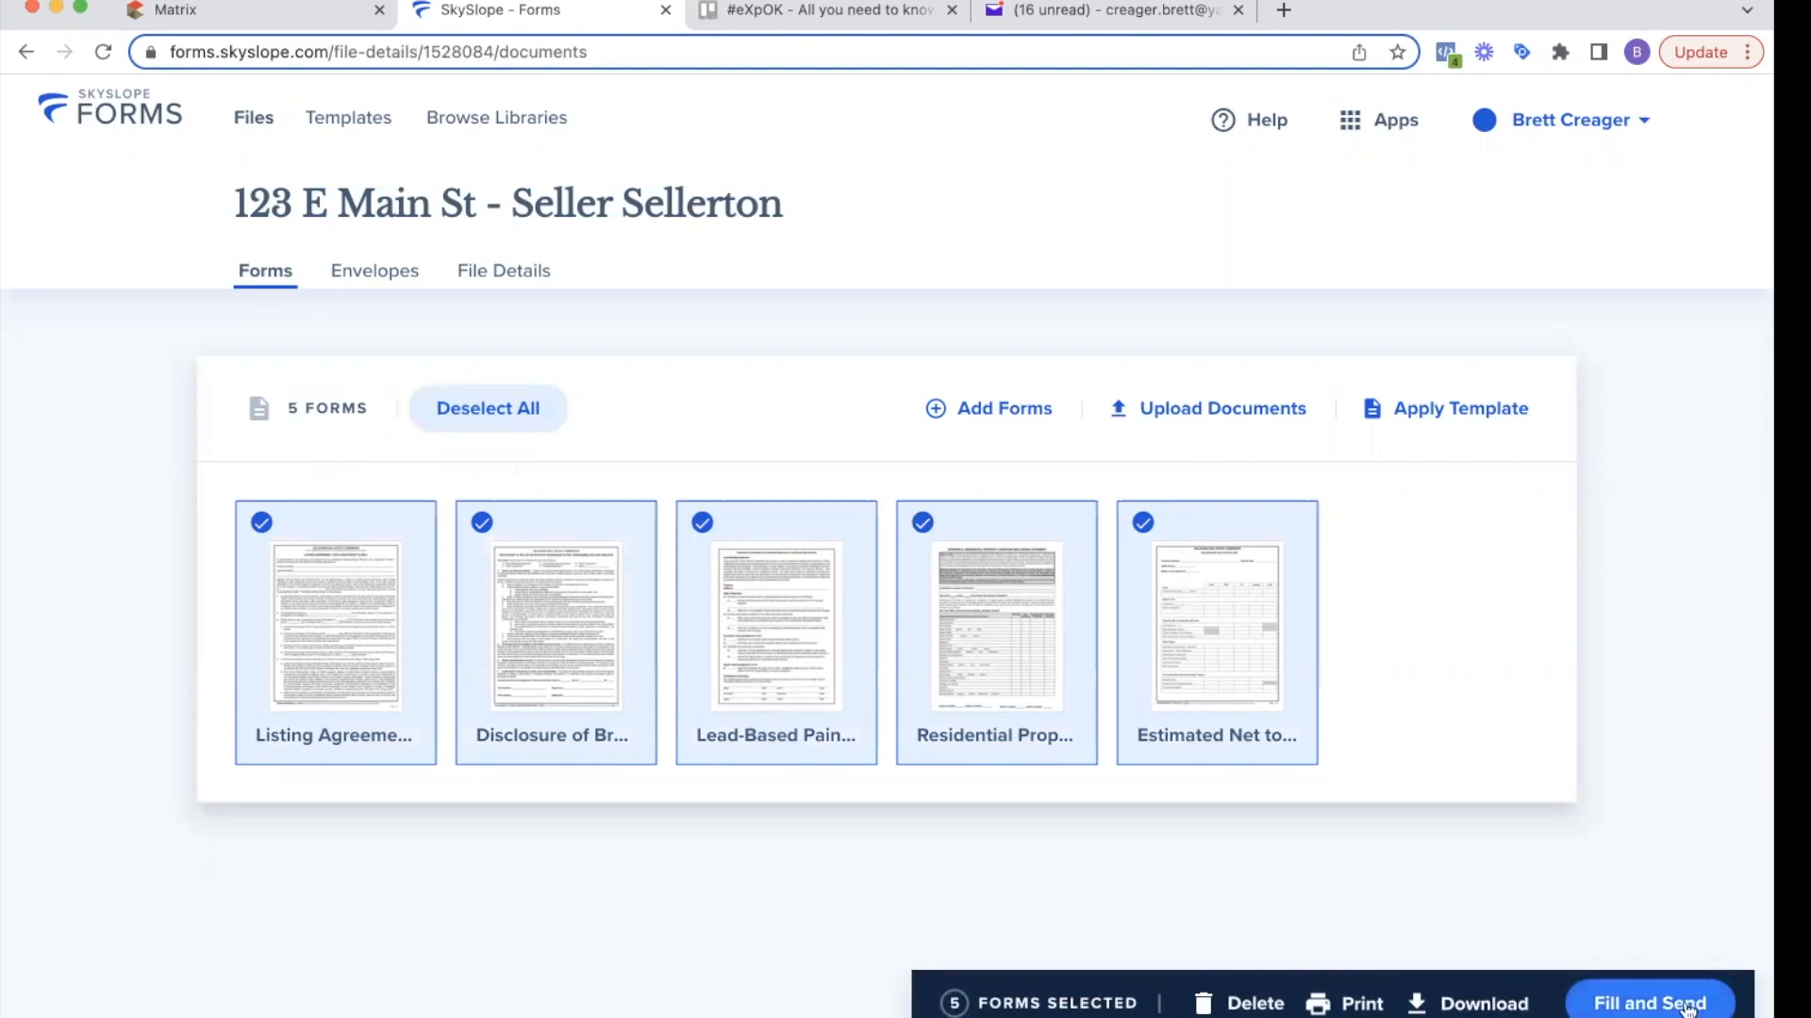
click(1645, 1002)
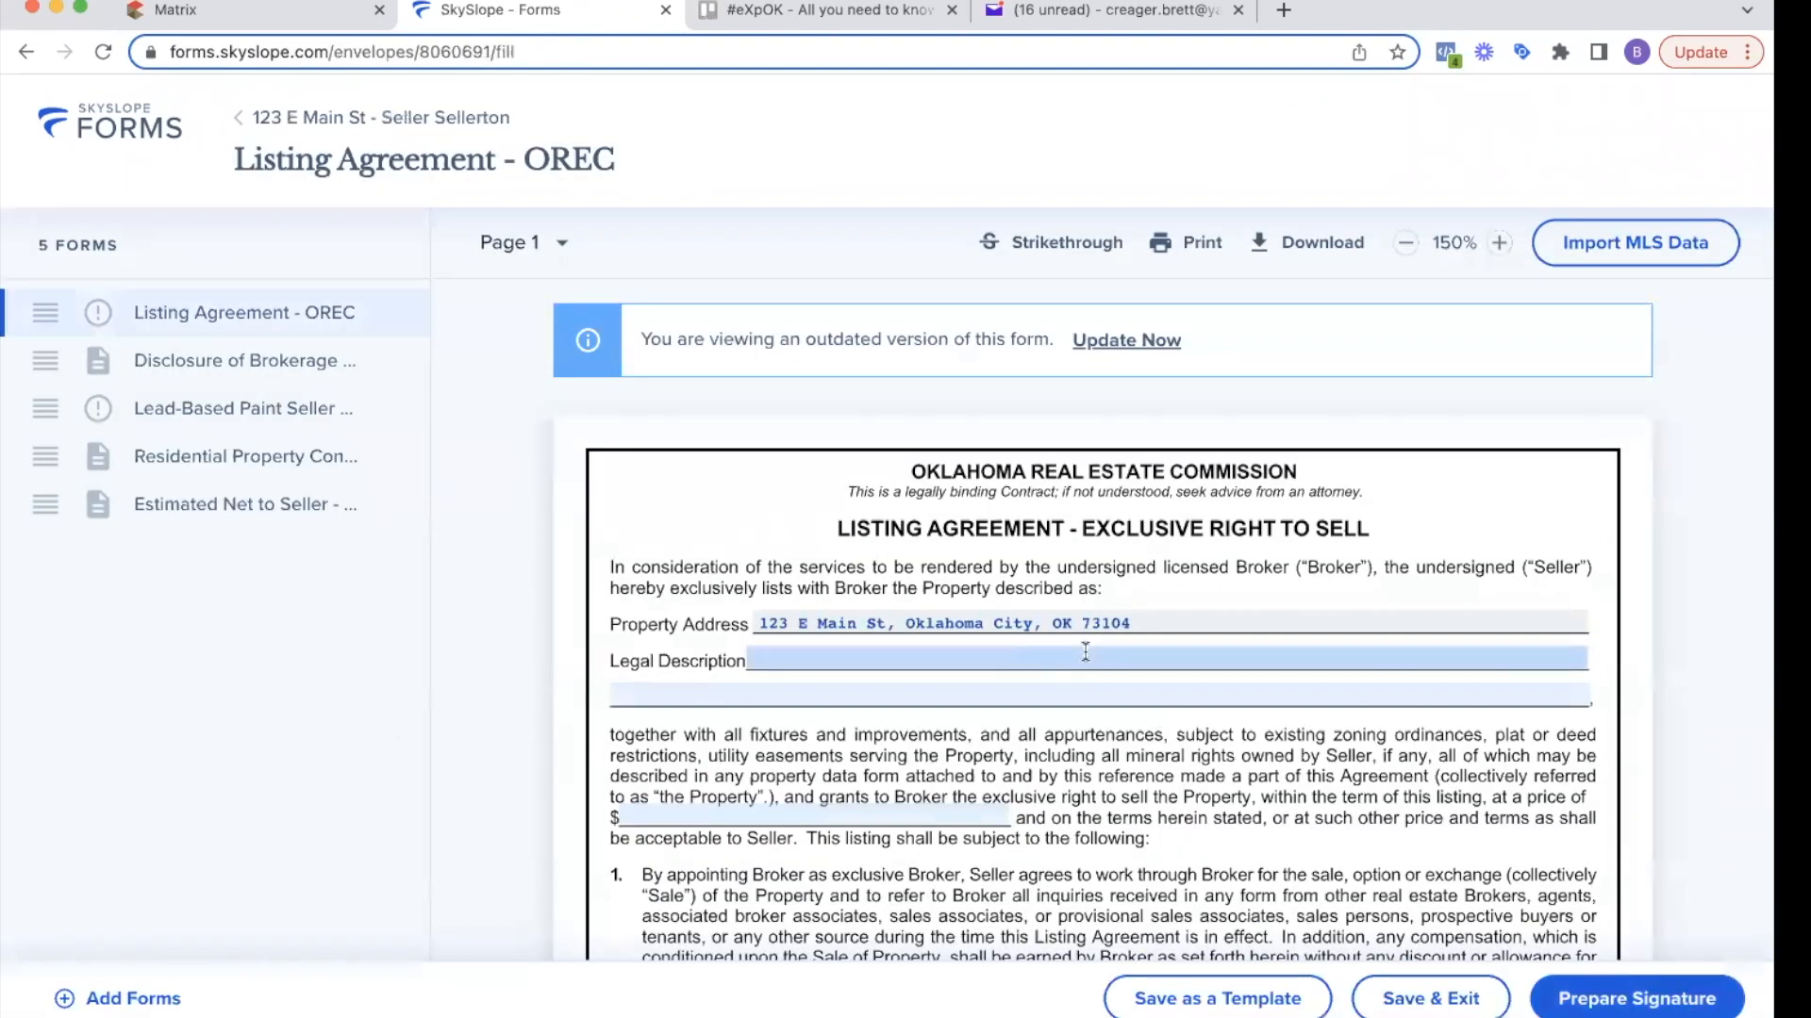
scroll(917, 608, down, 8)
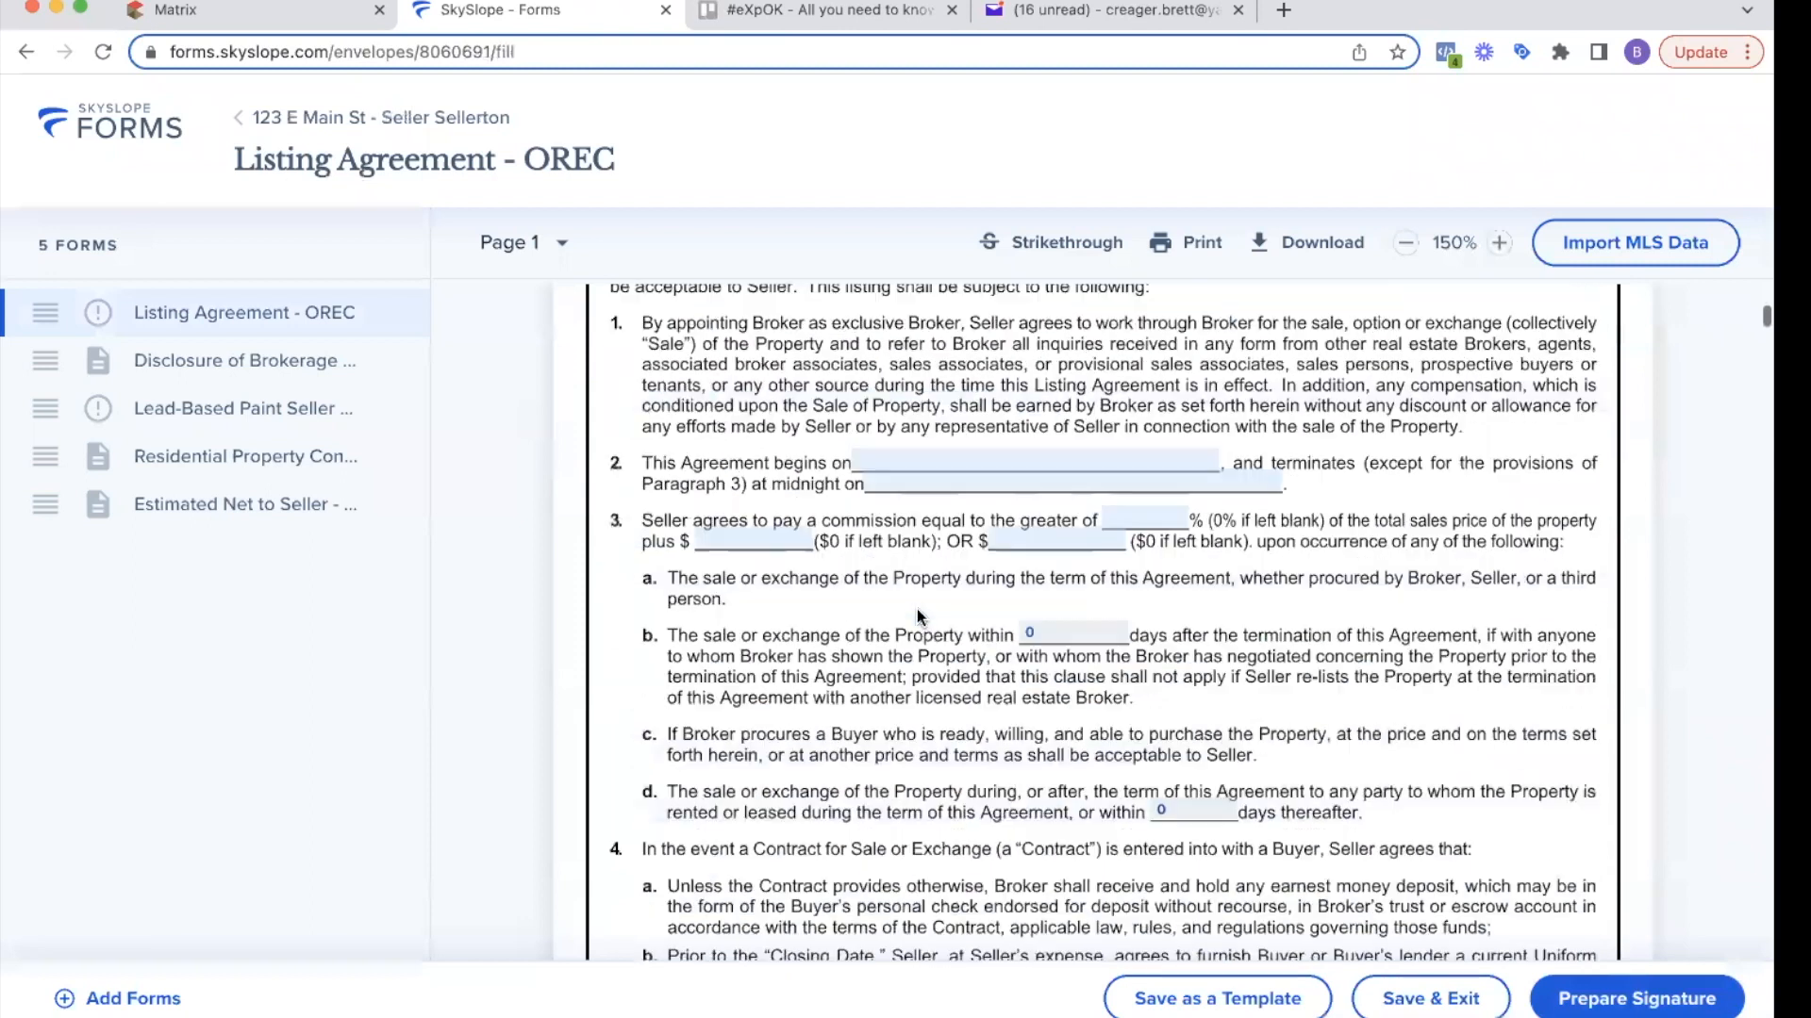
scroll(917, 608, down, 8)
scroll(917, 609, up, 15)
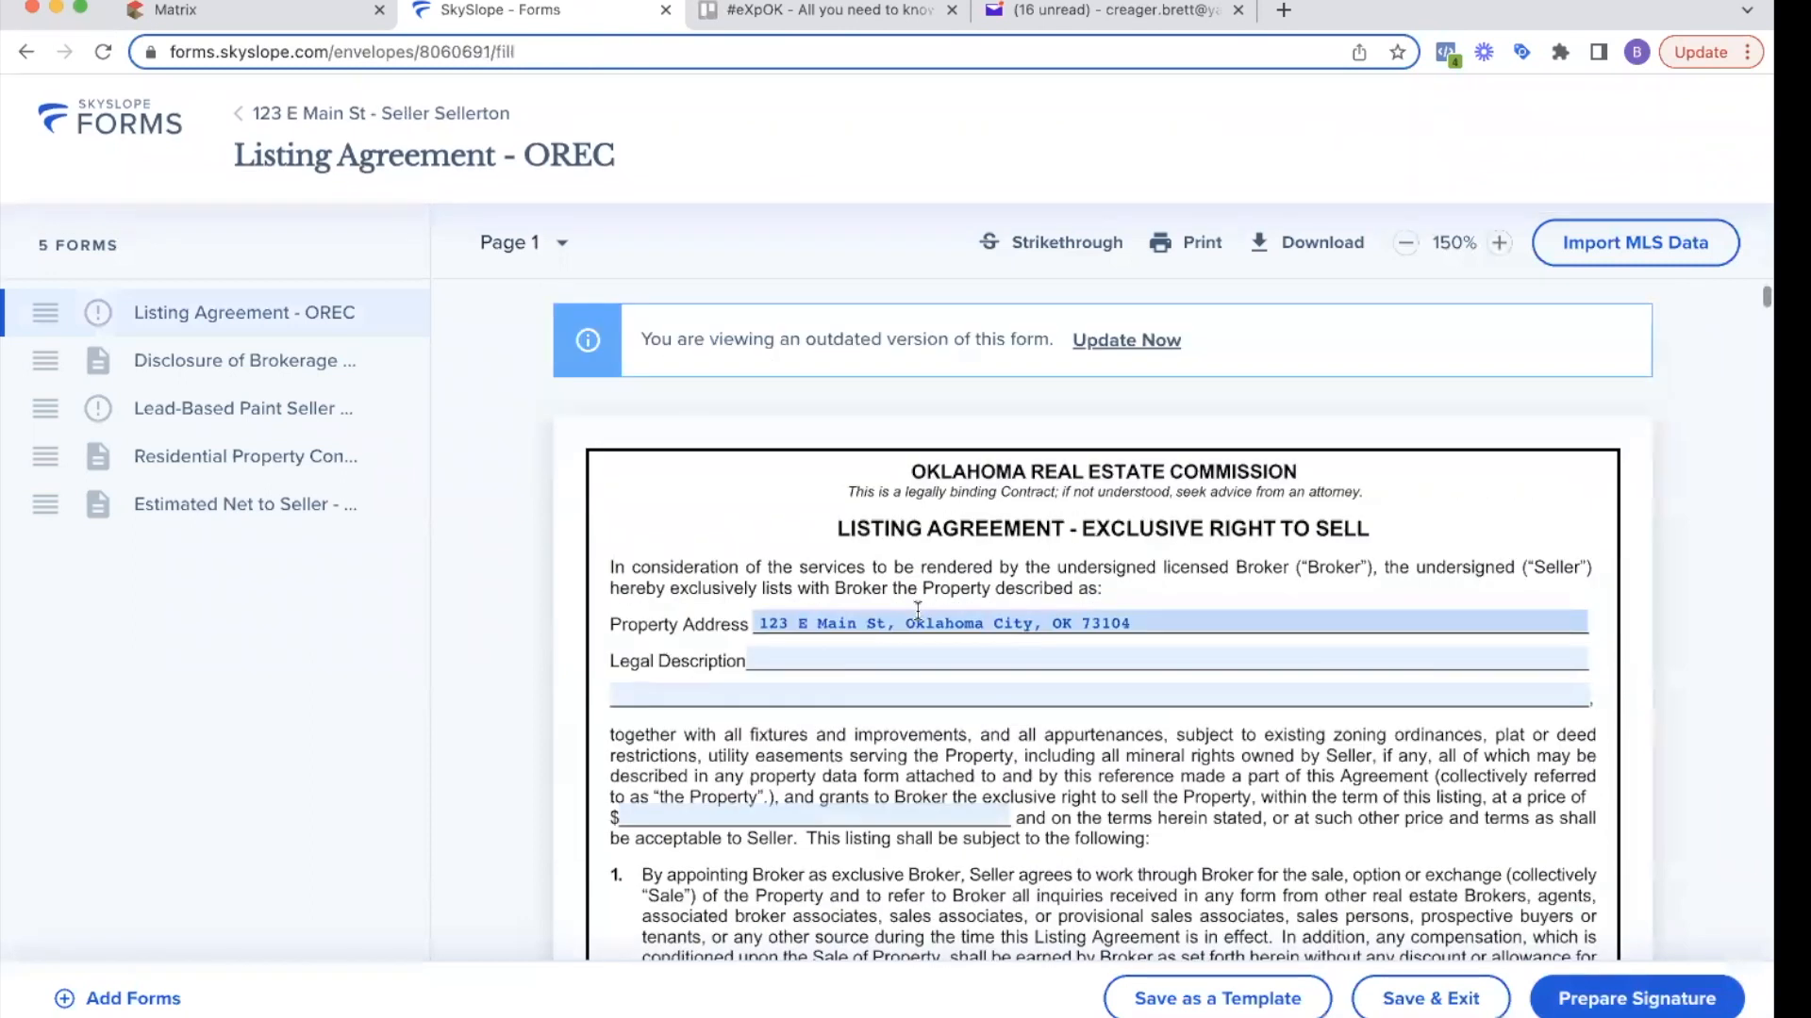
- Set the listing price in the Listing Agreement to 200,000
click(843, 714)
text(200,000)
scroll(971, 592, down, 3)
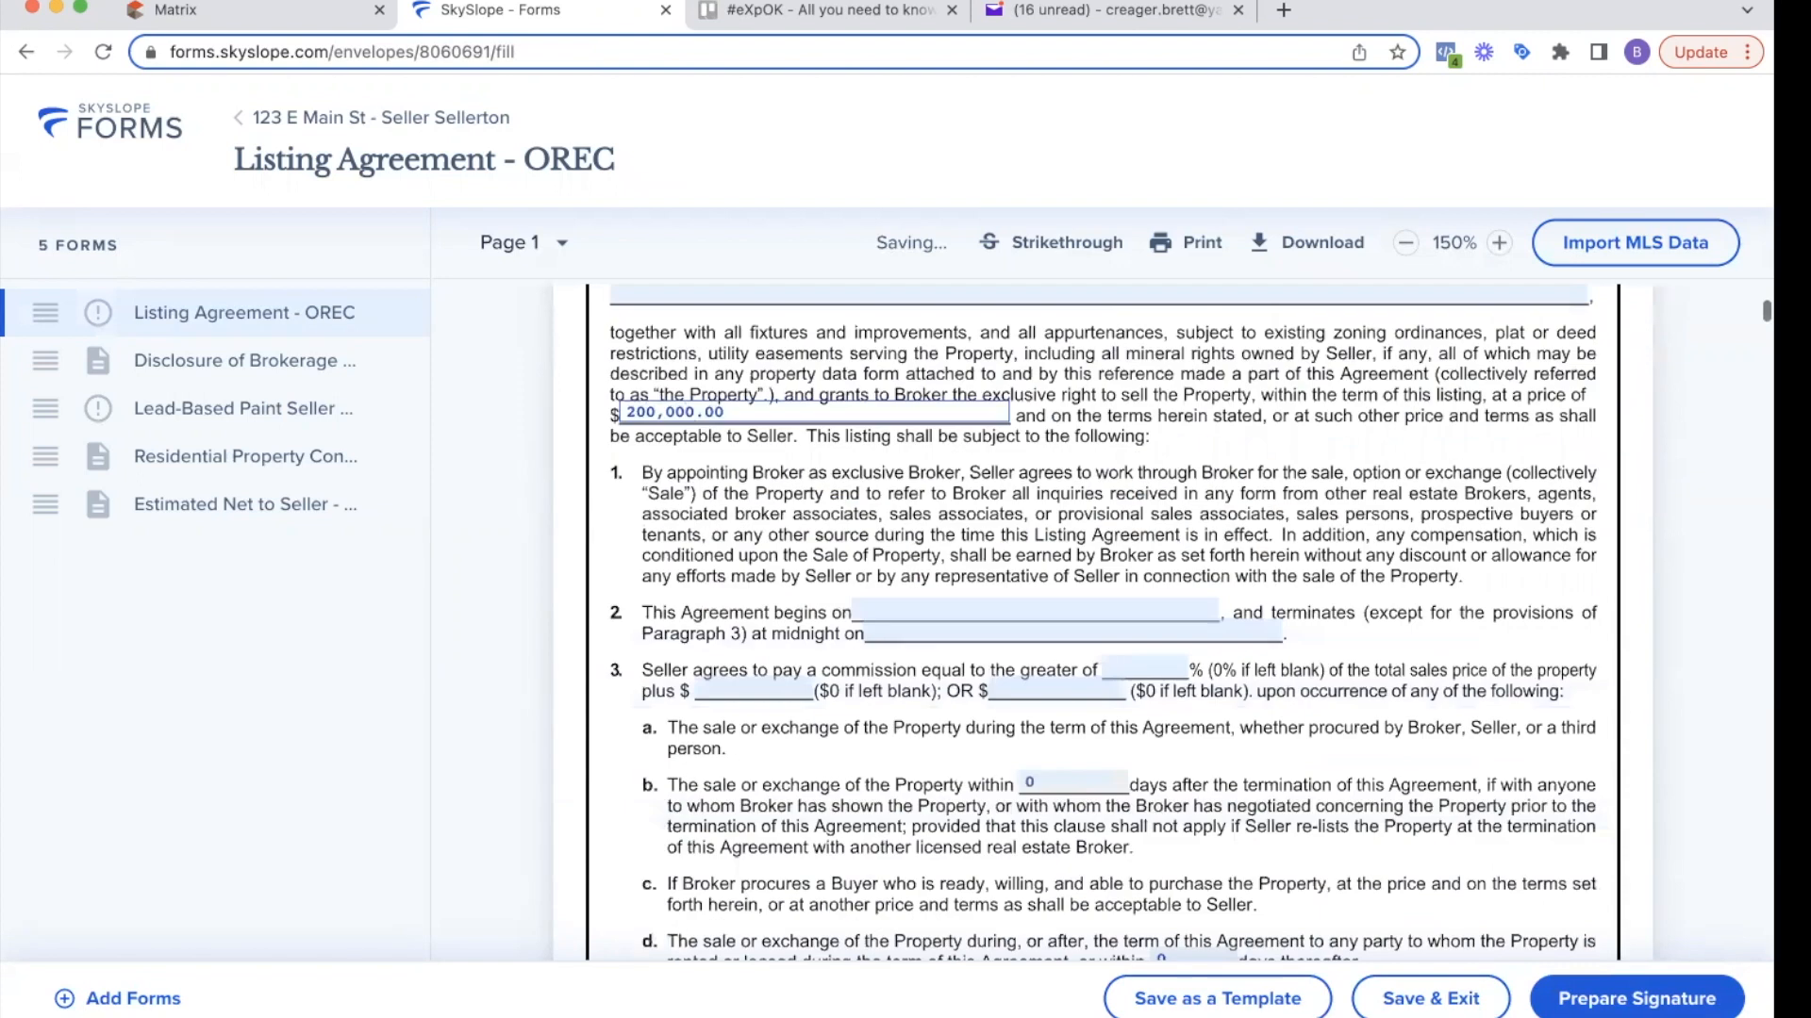
- Set the Listing Agreement to begin on 04/30/2023 and terminate on 09/30/2023
click(971, 592)
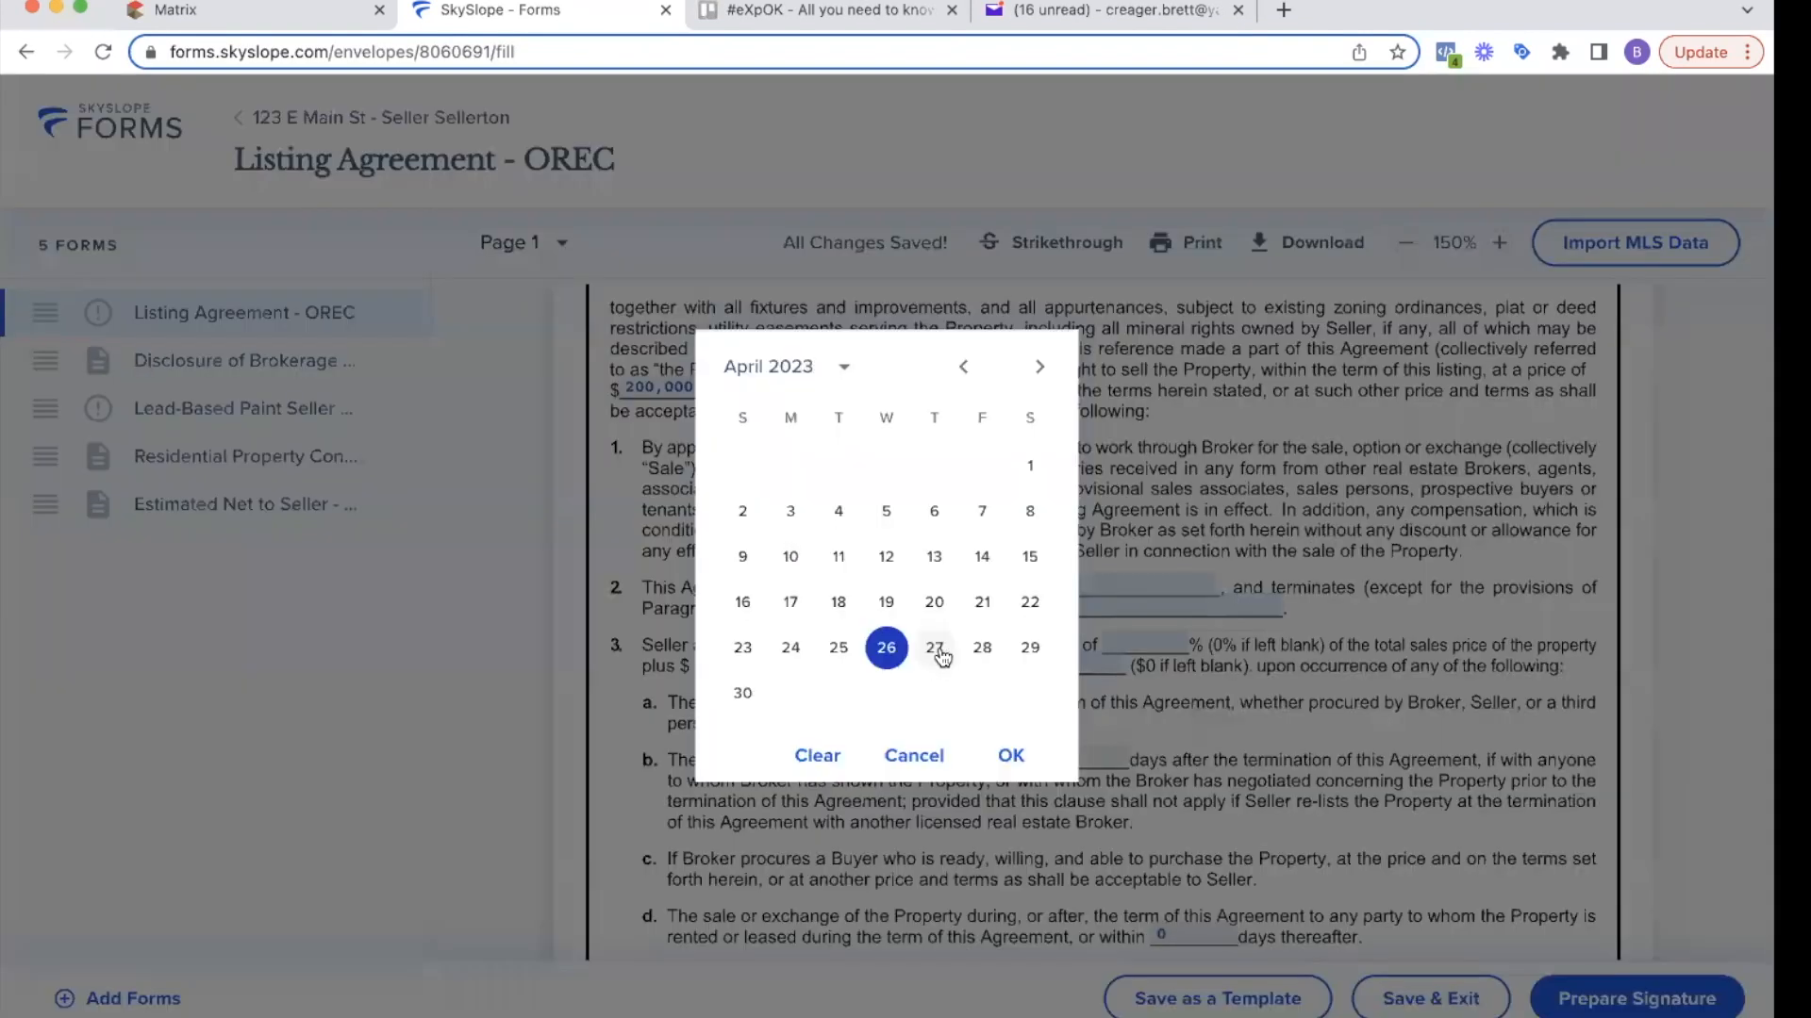
click(738, 692)
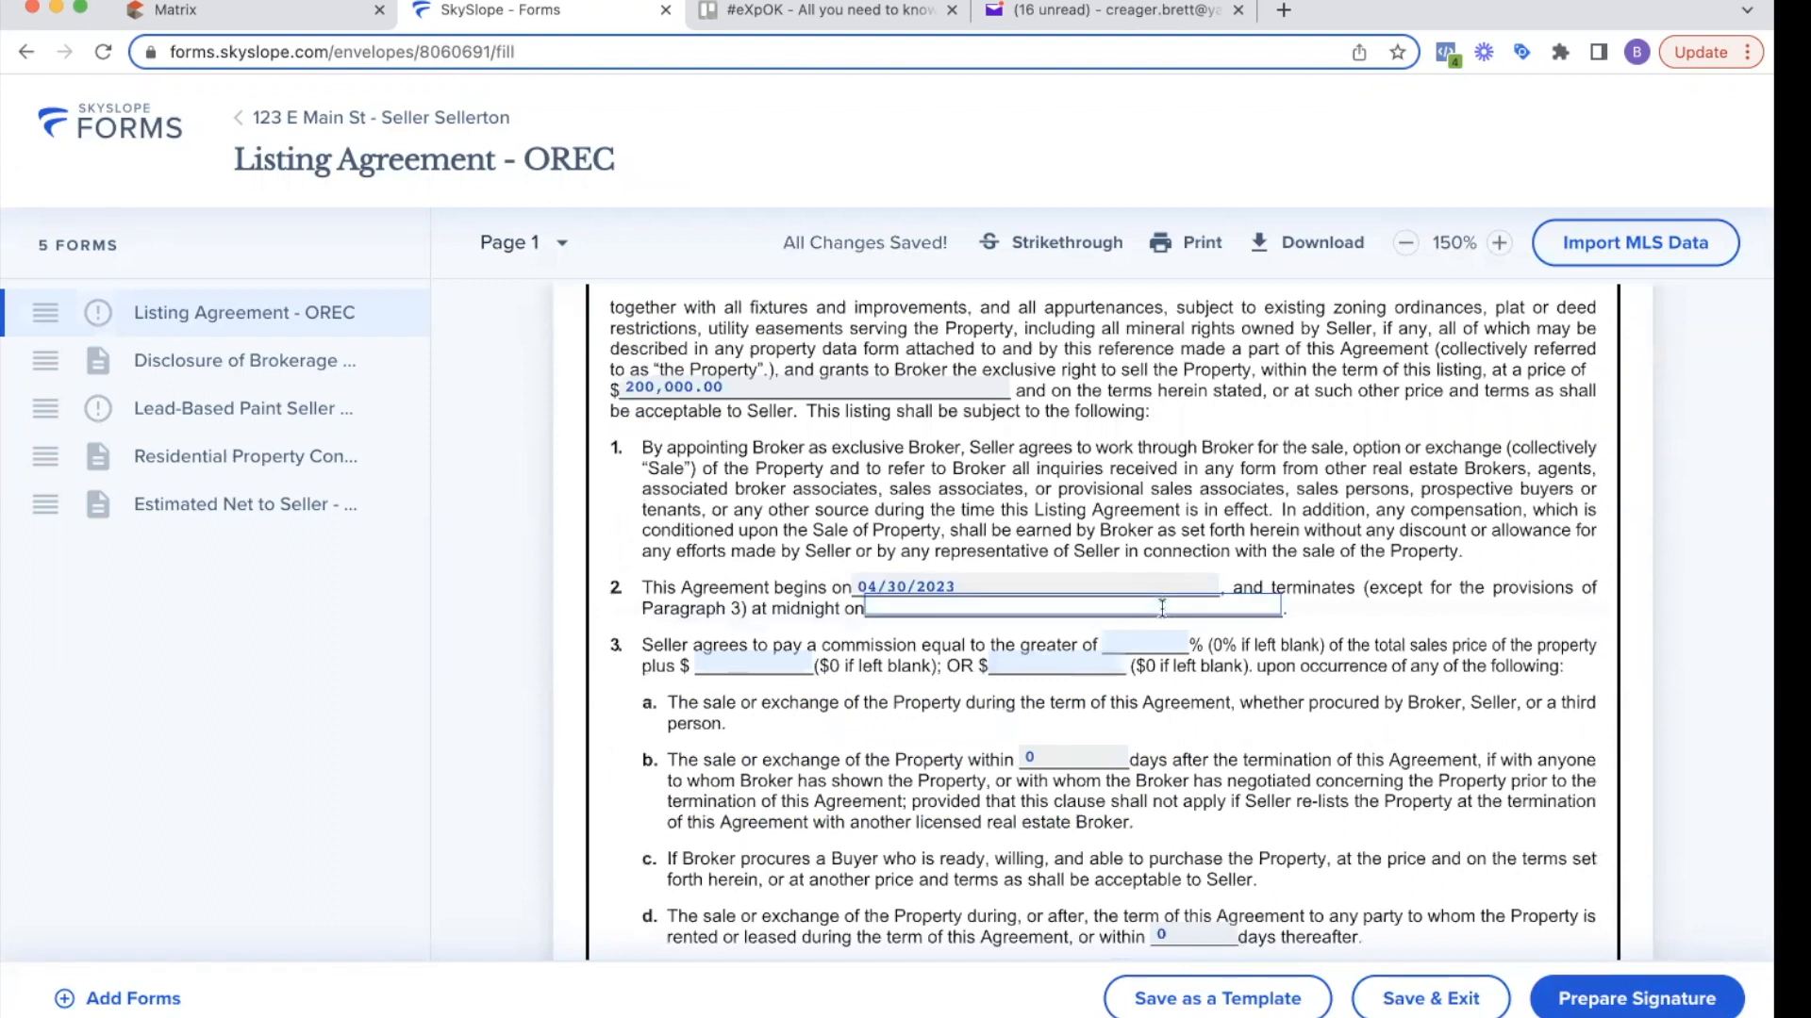
click(1162, 609)
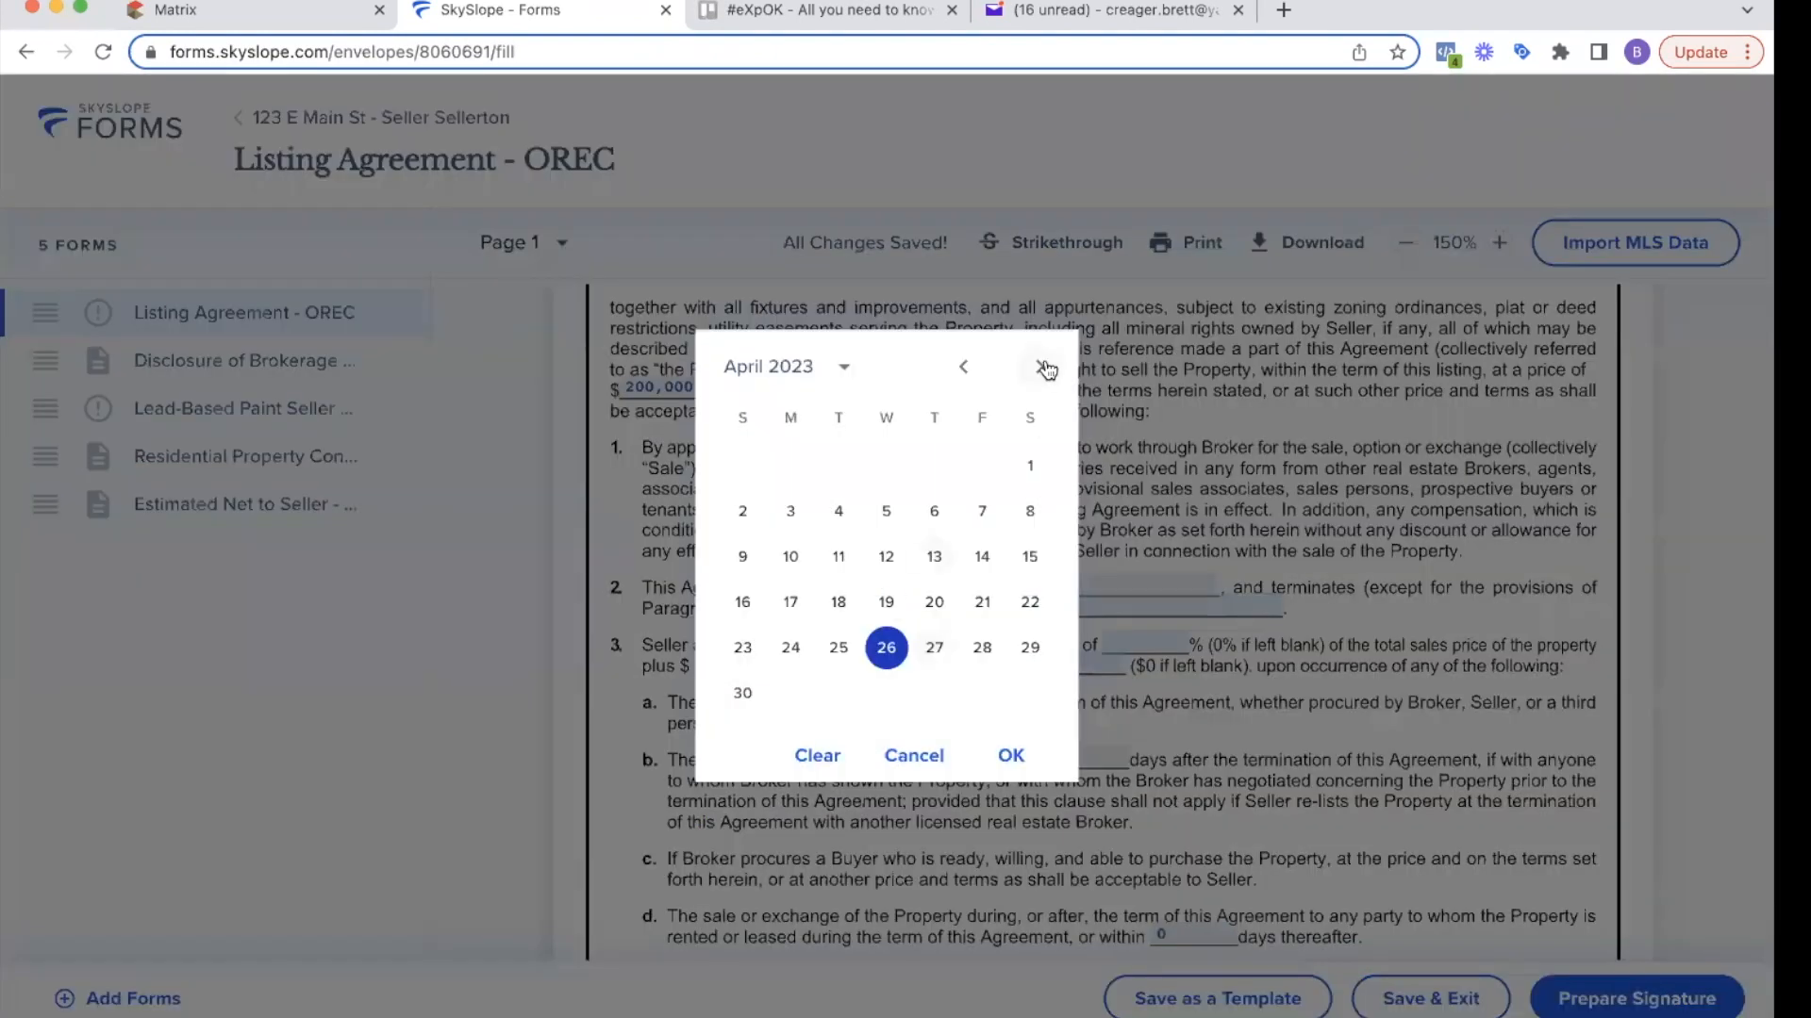
click(1039, 367)
click(1039, 366)
click(1039, 366)
click(1039, 367)
click(1040, 367)
click(1028, 650)
- Set the seller's commission in paragraph 3 to 3% of the sales price plus $300
click(1144, 644)
text(3)
click(1215, 709)
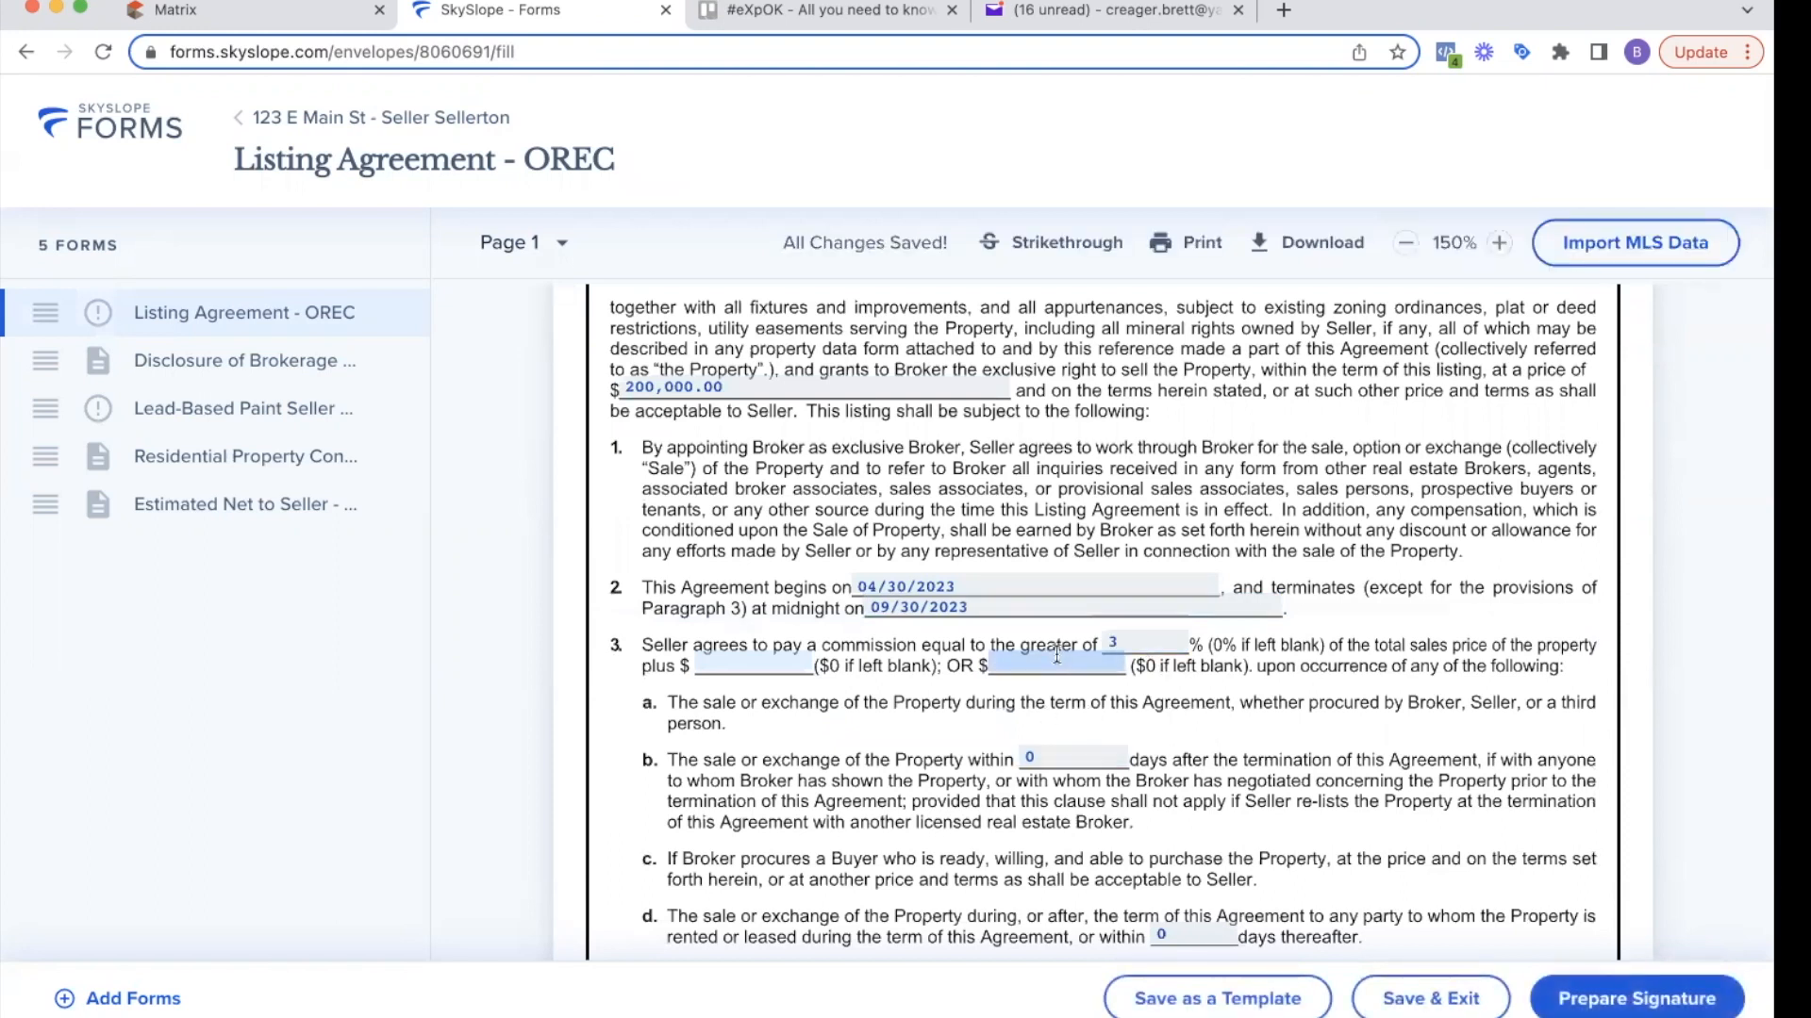
click(753, 666)
text(300)
- Look through the remaining Listing Agreement paragraphs down to Other Conditions on page 4
scroll(873, 773, down, 1)
scroll(873, 773, down, 10)
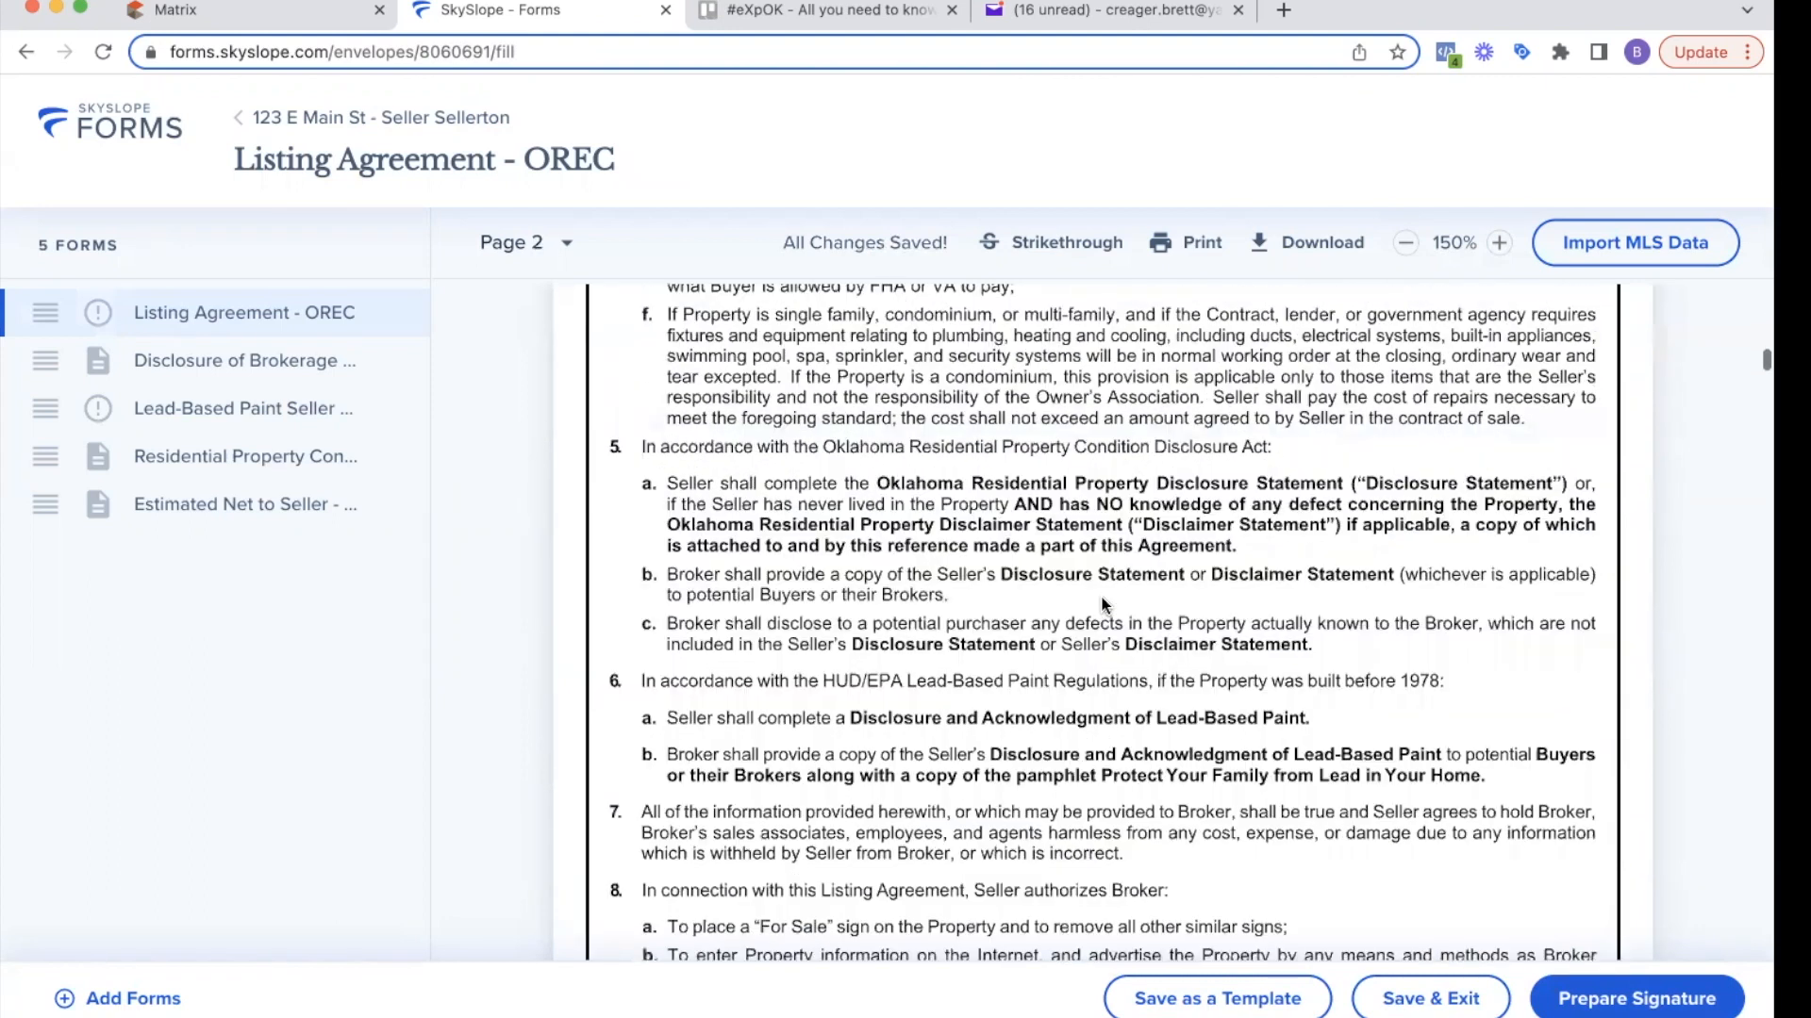
scroll(1103, 604, down, 15)
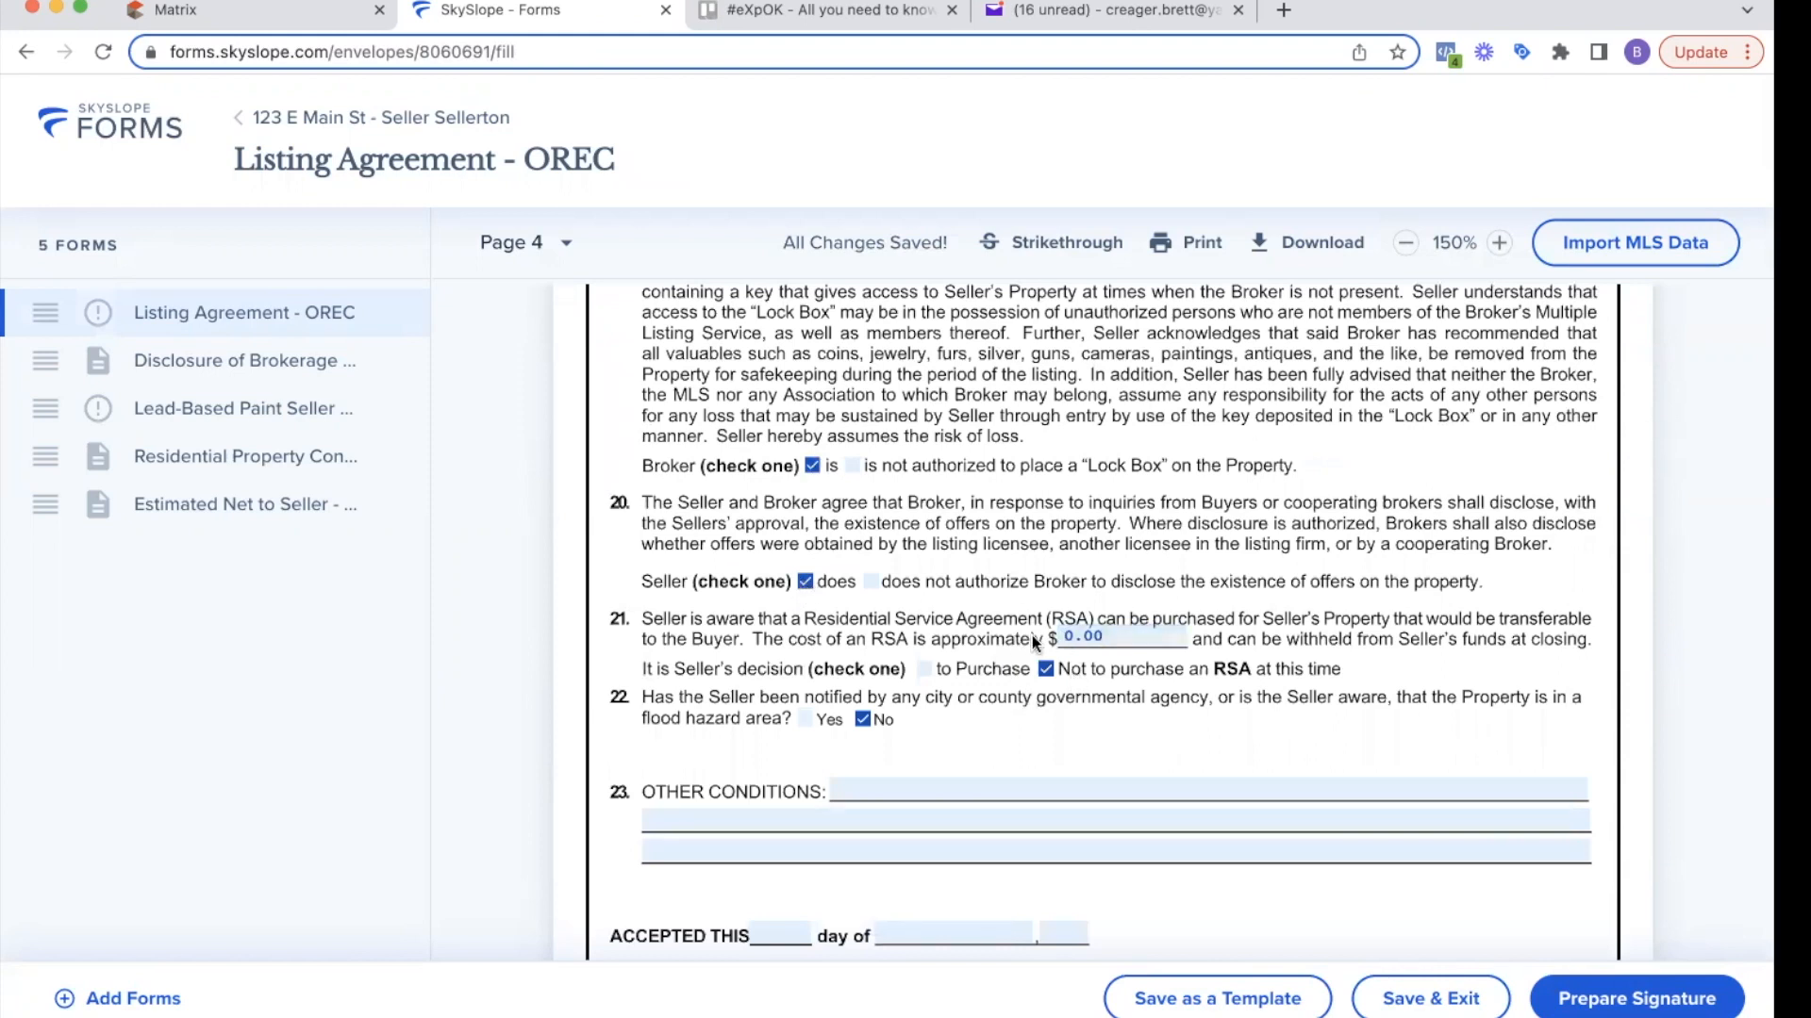
scroll(869, 721, down, 1)
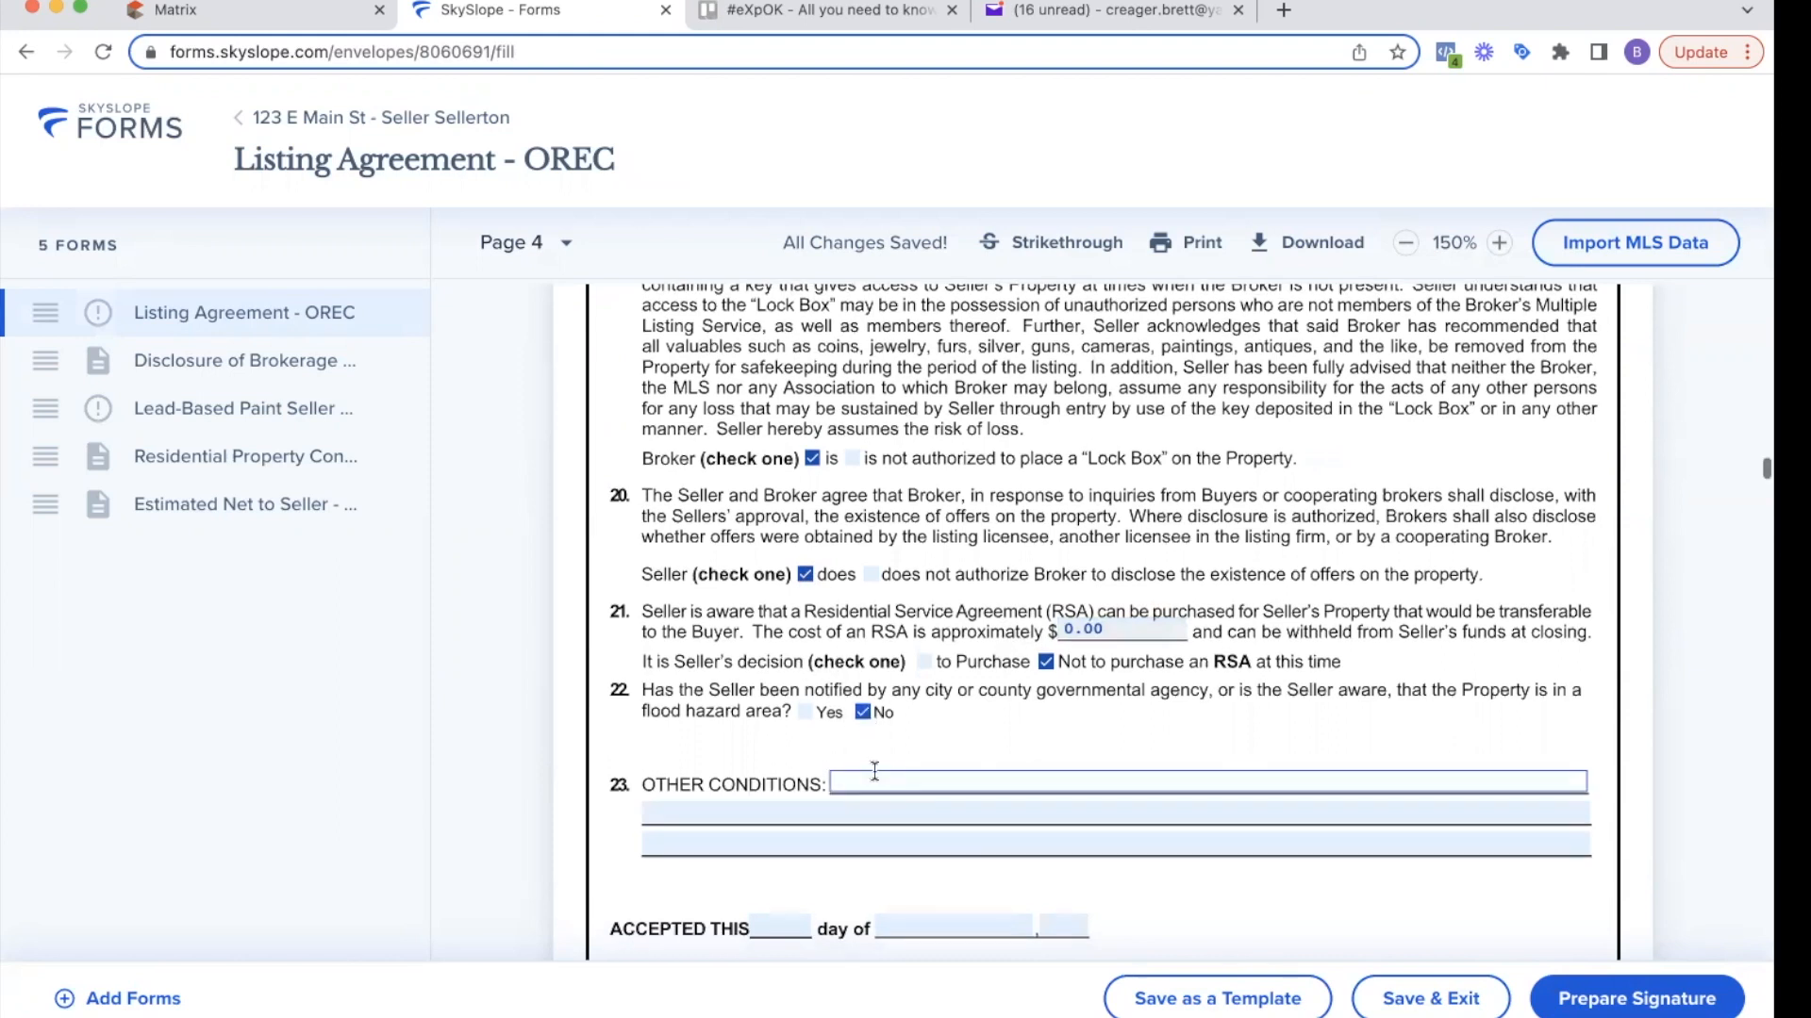
click(873, 778)
text(listing)
click(1221, 723)
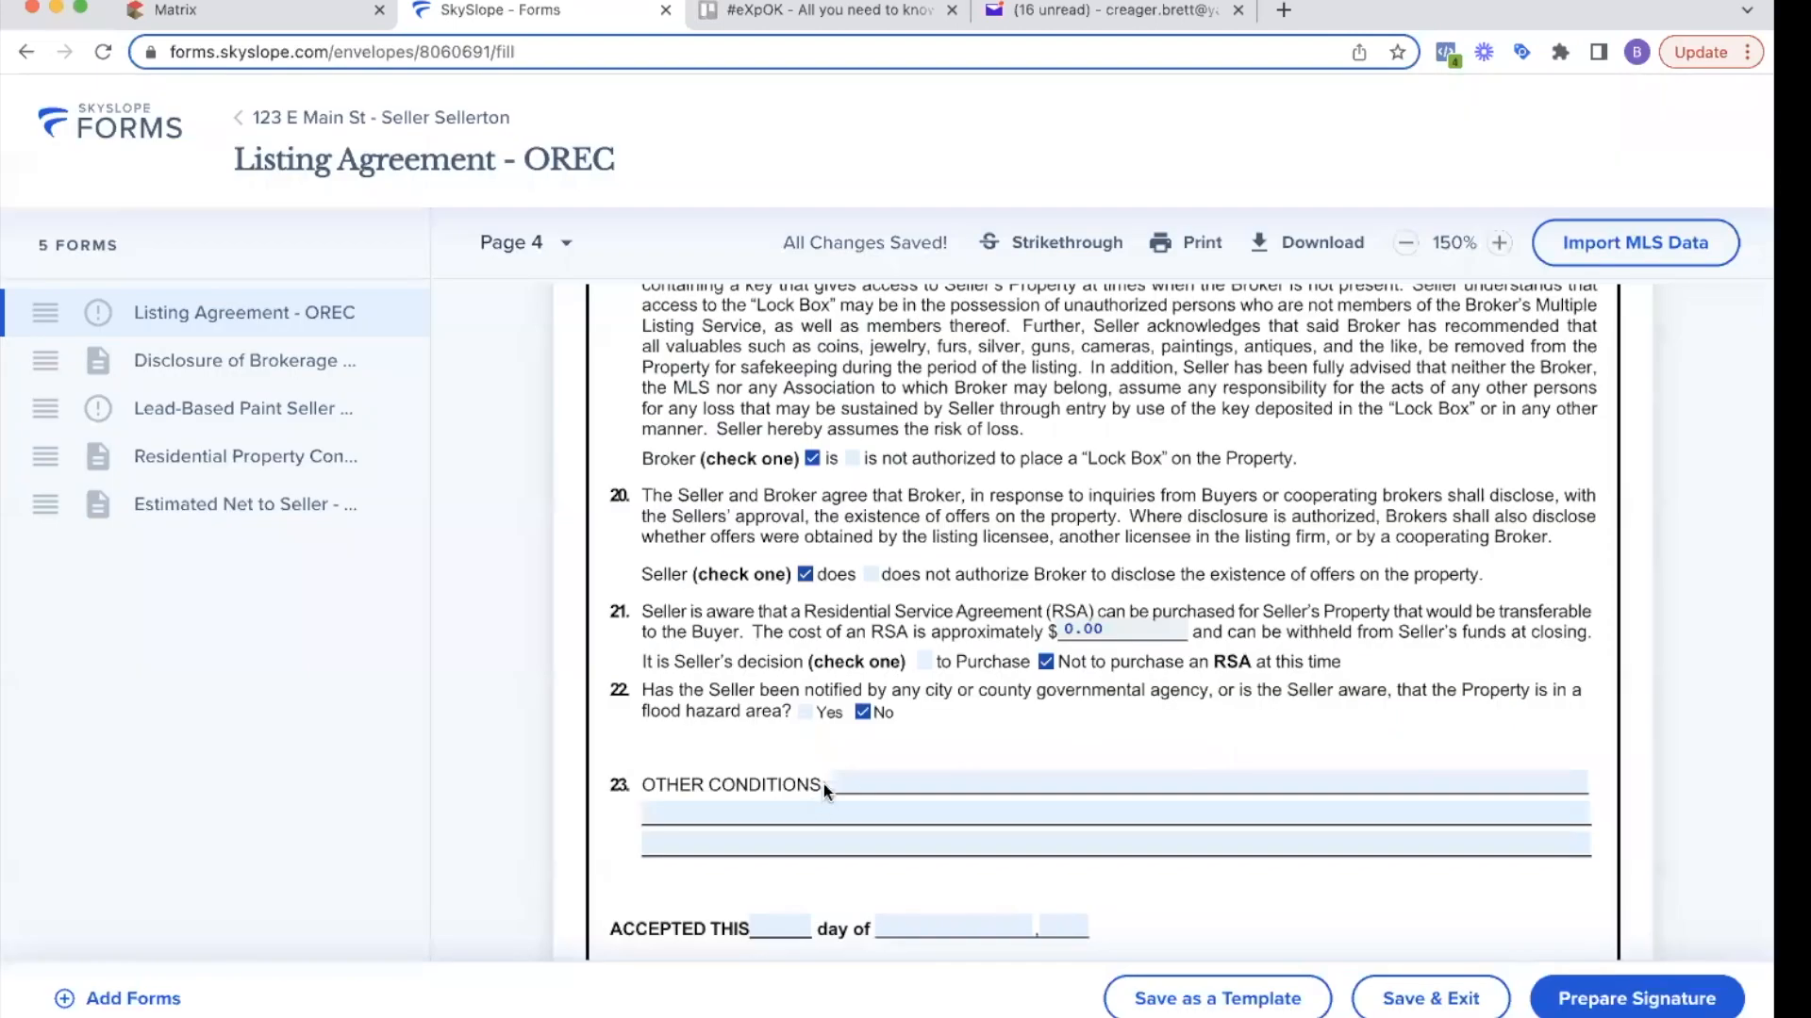
- Enter "agreement is day to day and seller can cancel at any time." under Other Conditions and save it
click(857, 778)
text(agr)
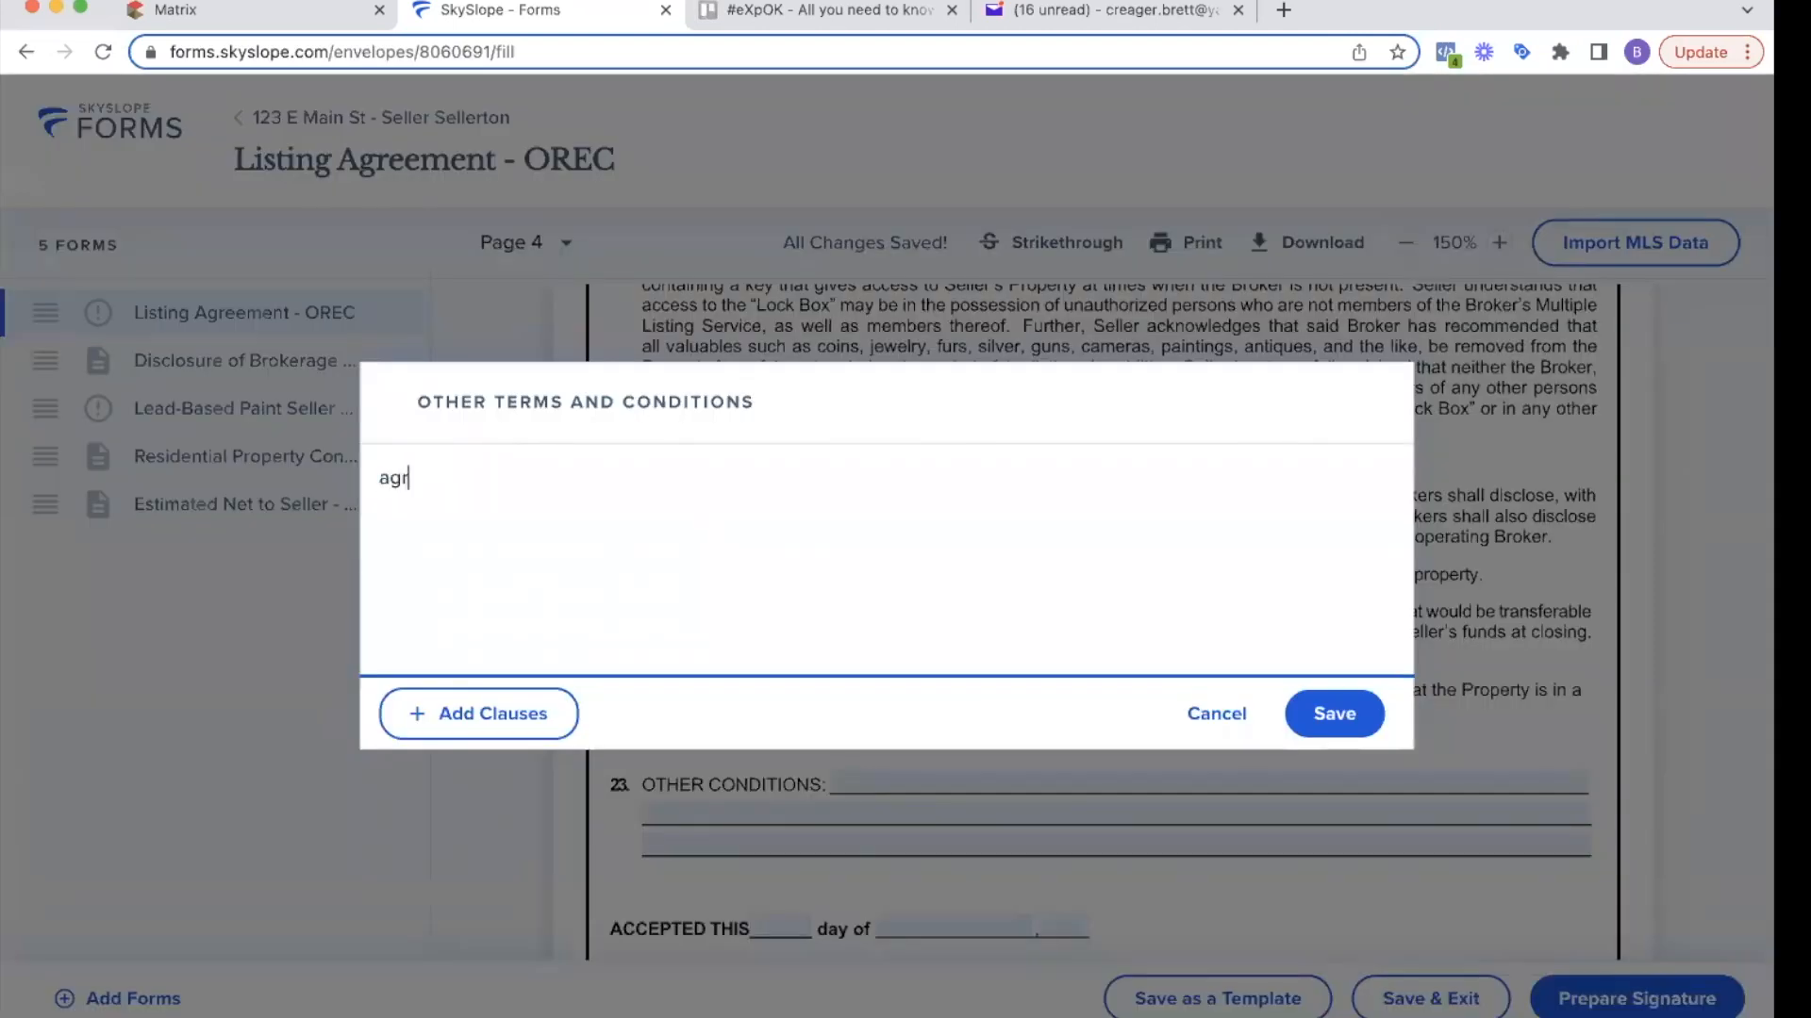
text(eement is day to day a)
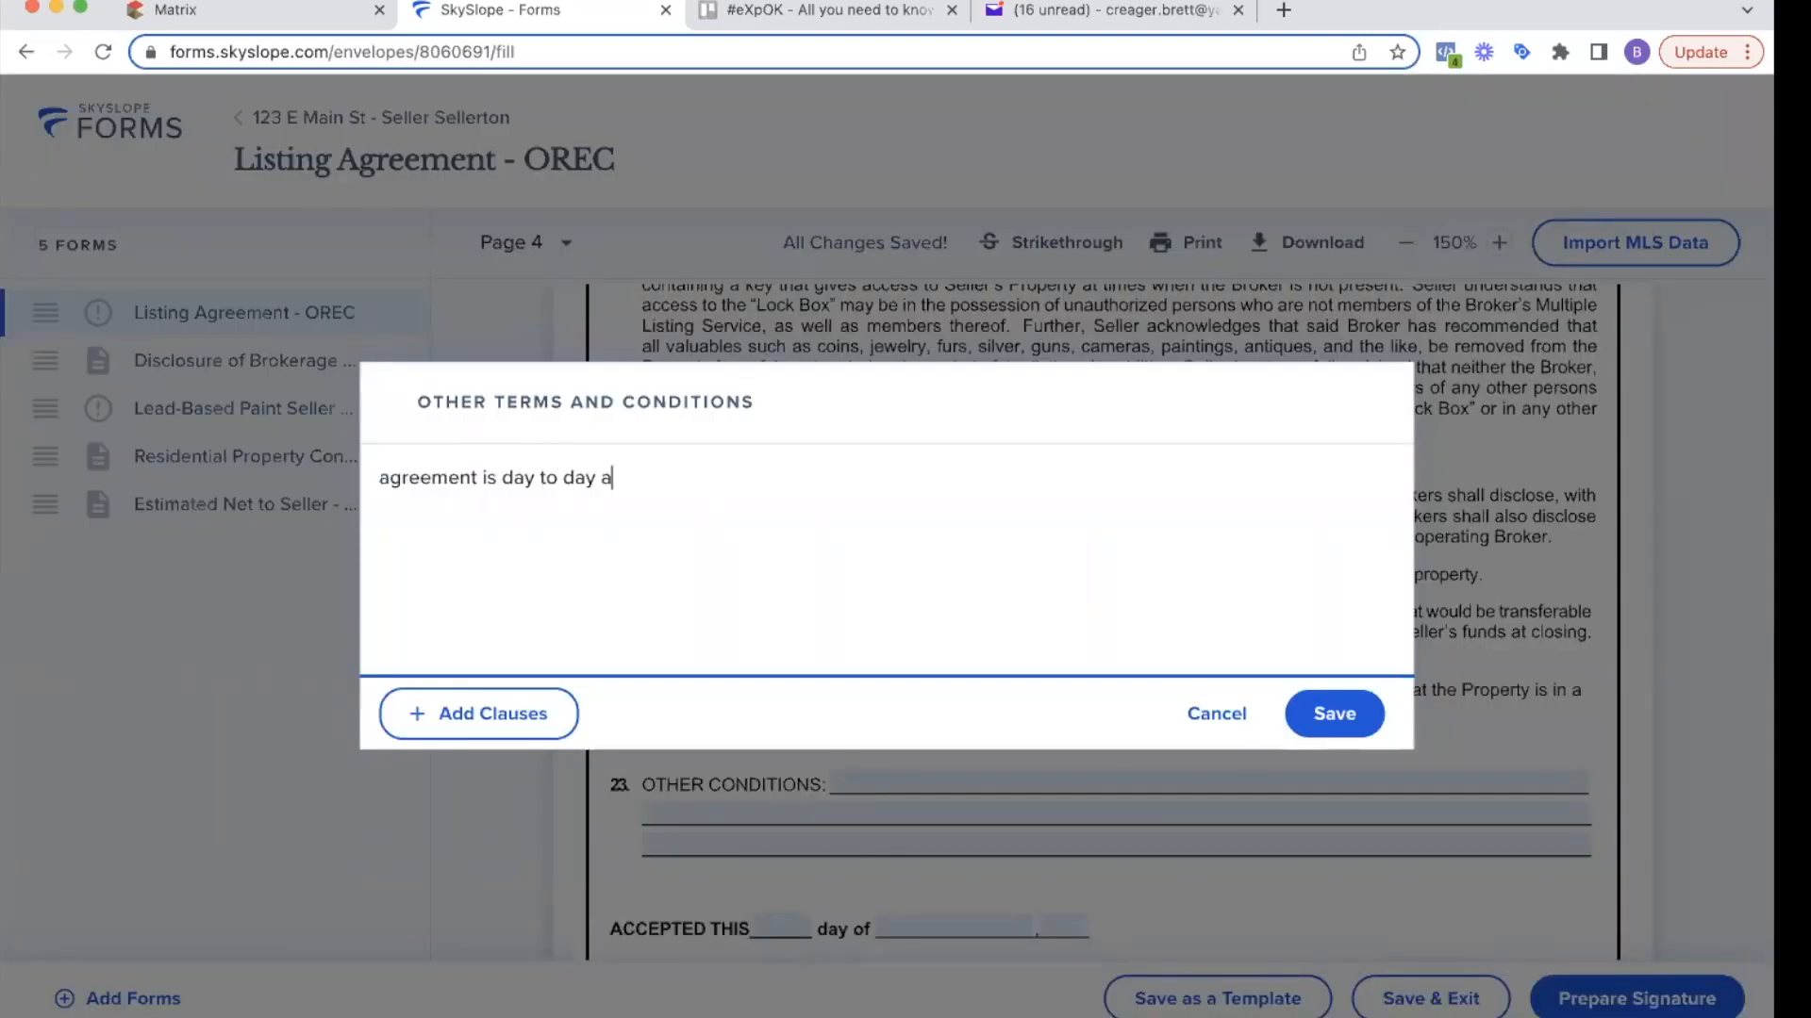
text(nd seller can cancel at any time.)
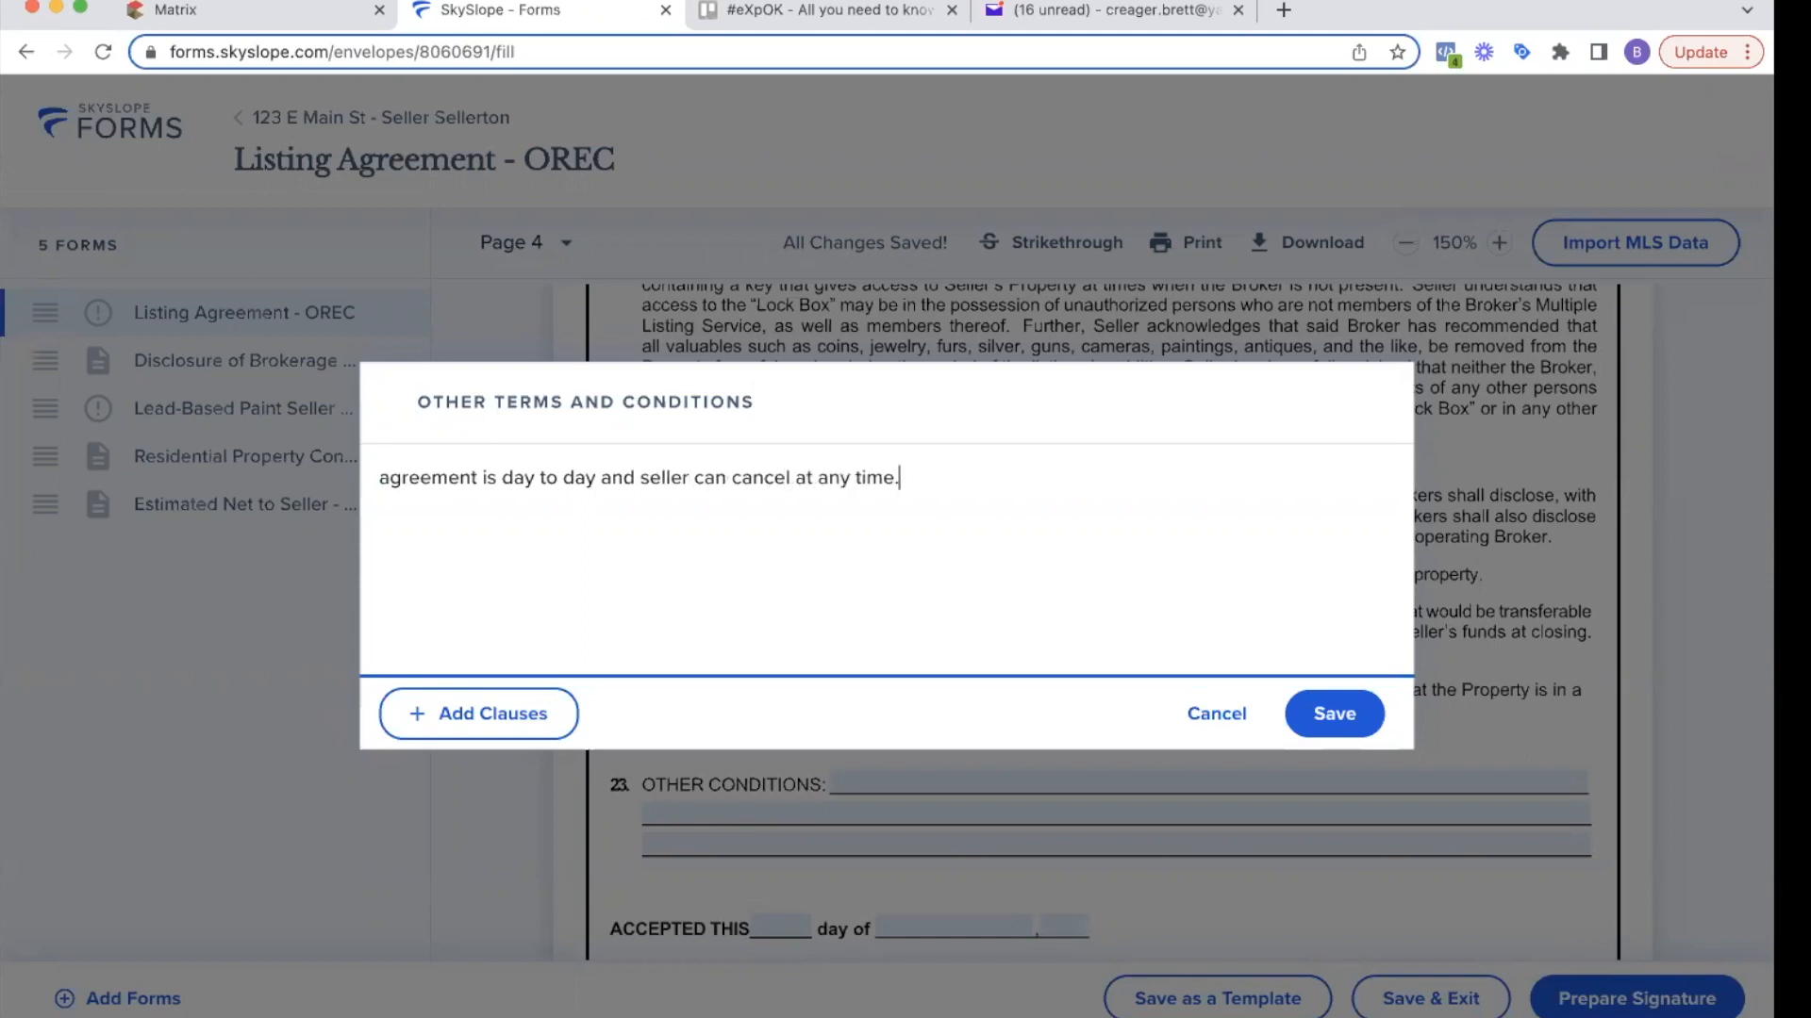
click(1367, 719)
- Review the price, dates and commission on page 1 of the Listing Agreement and the Other Conditions on page 4
scroll(1187, 765, up, 15)
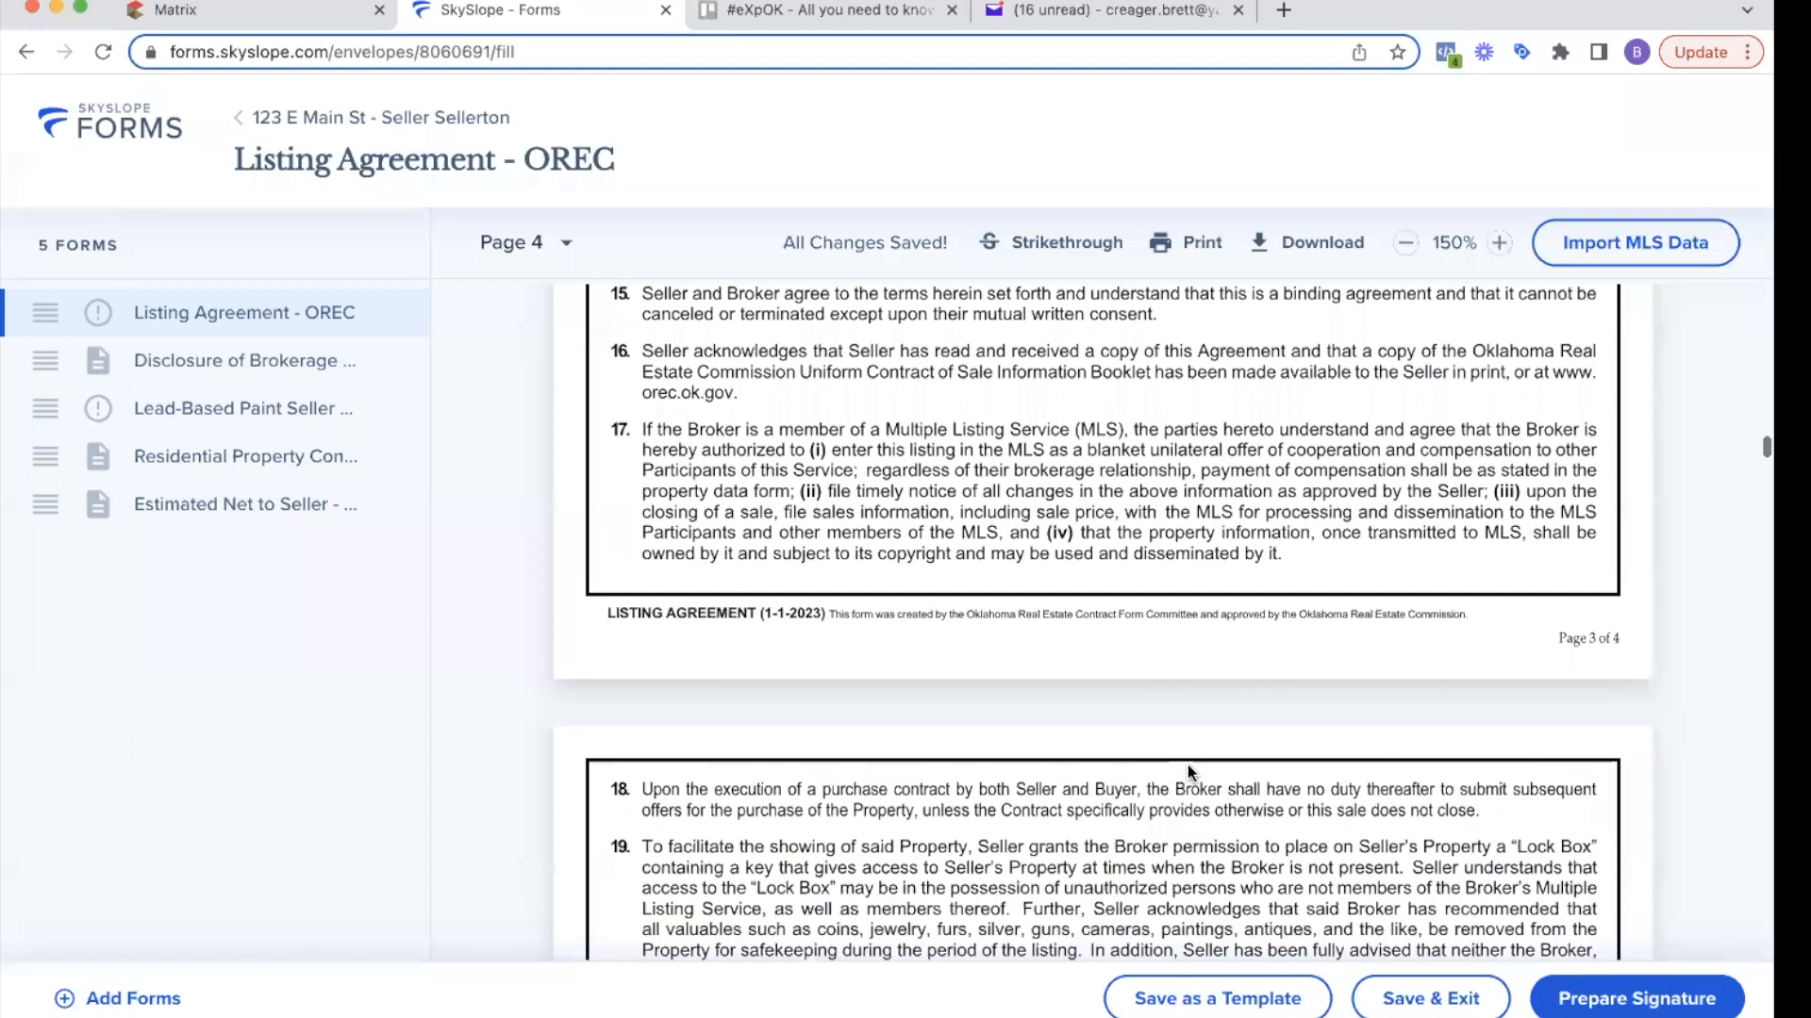
scroll(1186, 765, up, 10)
scroll(934, 717, down, 1)
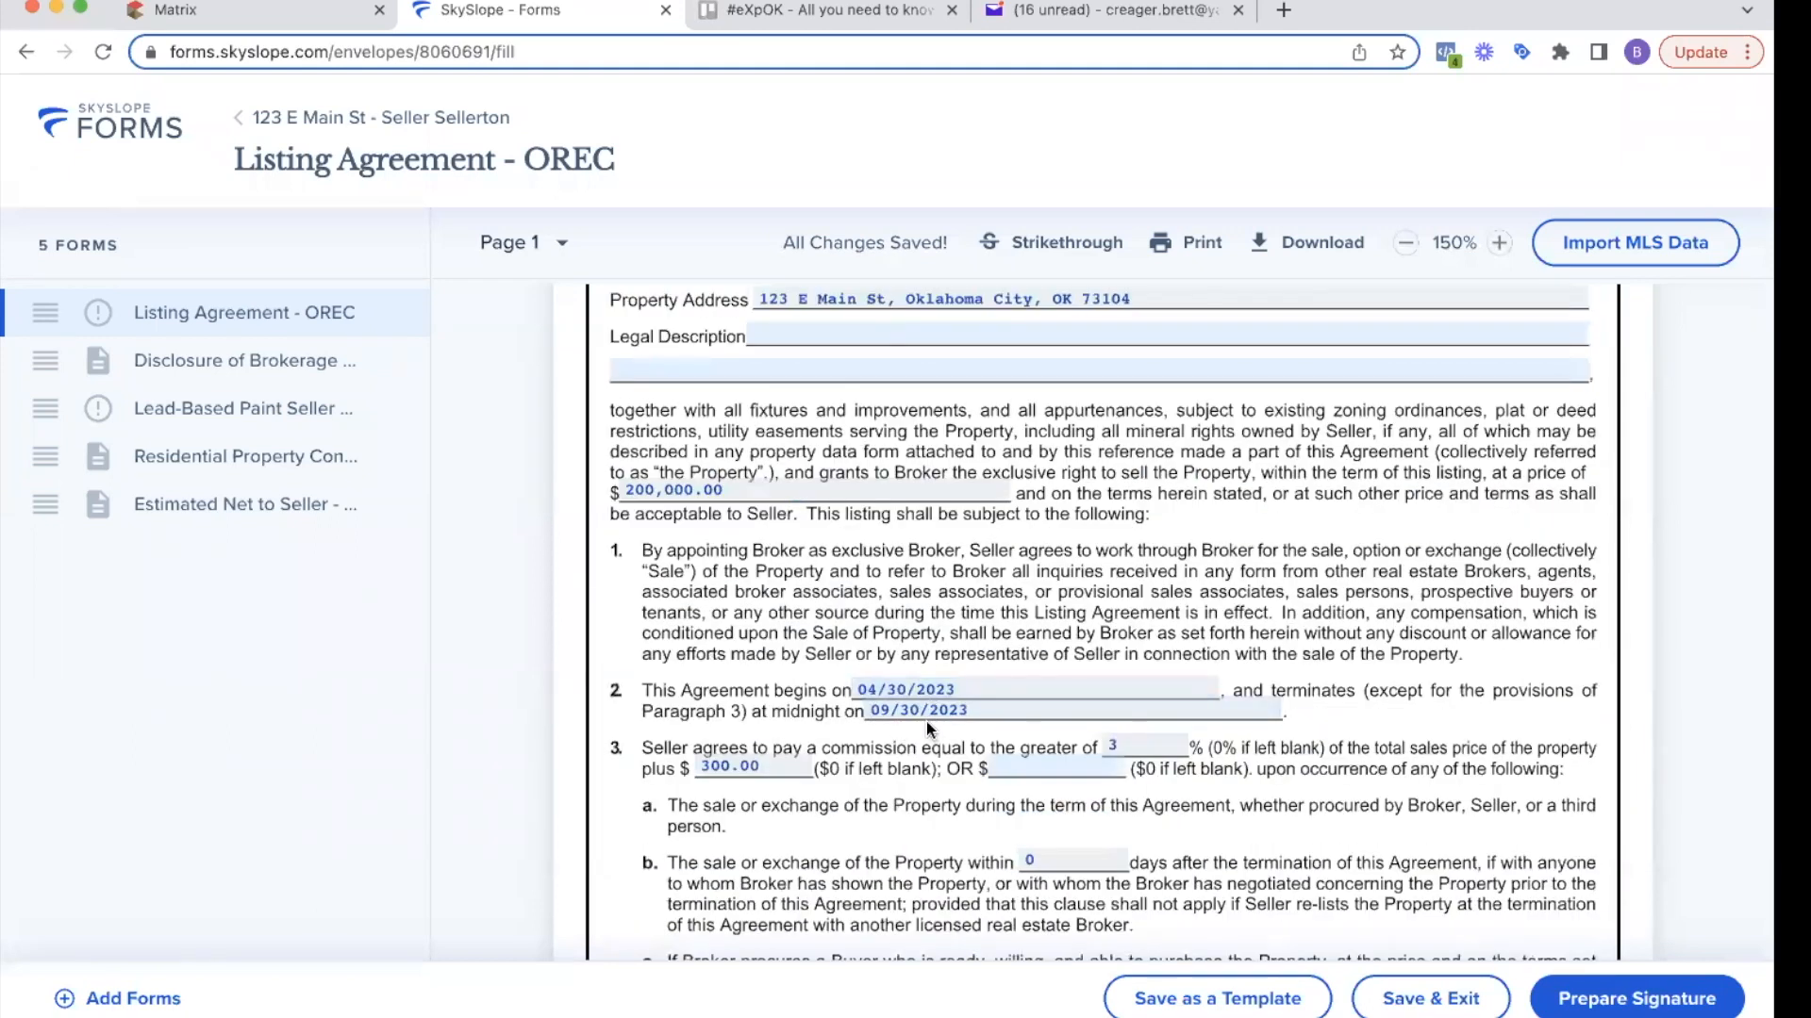
scroll(927, 721, down, 20)
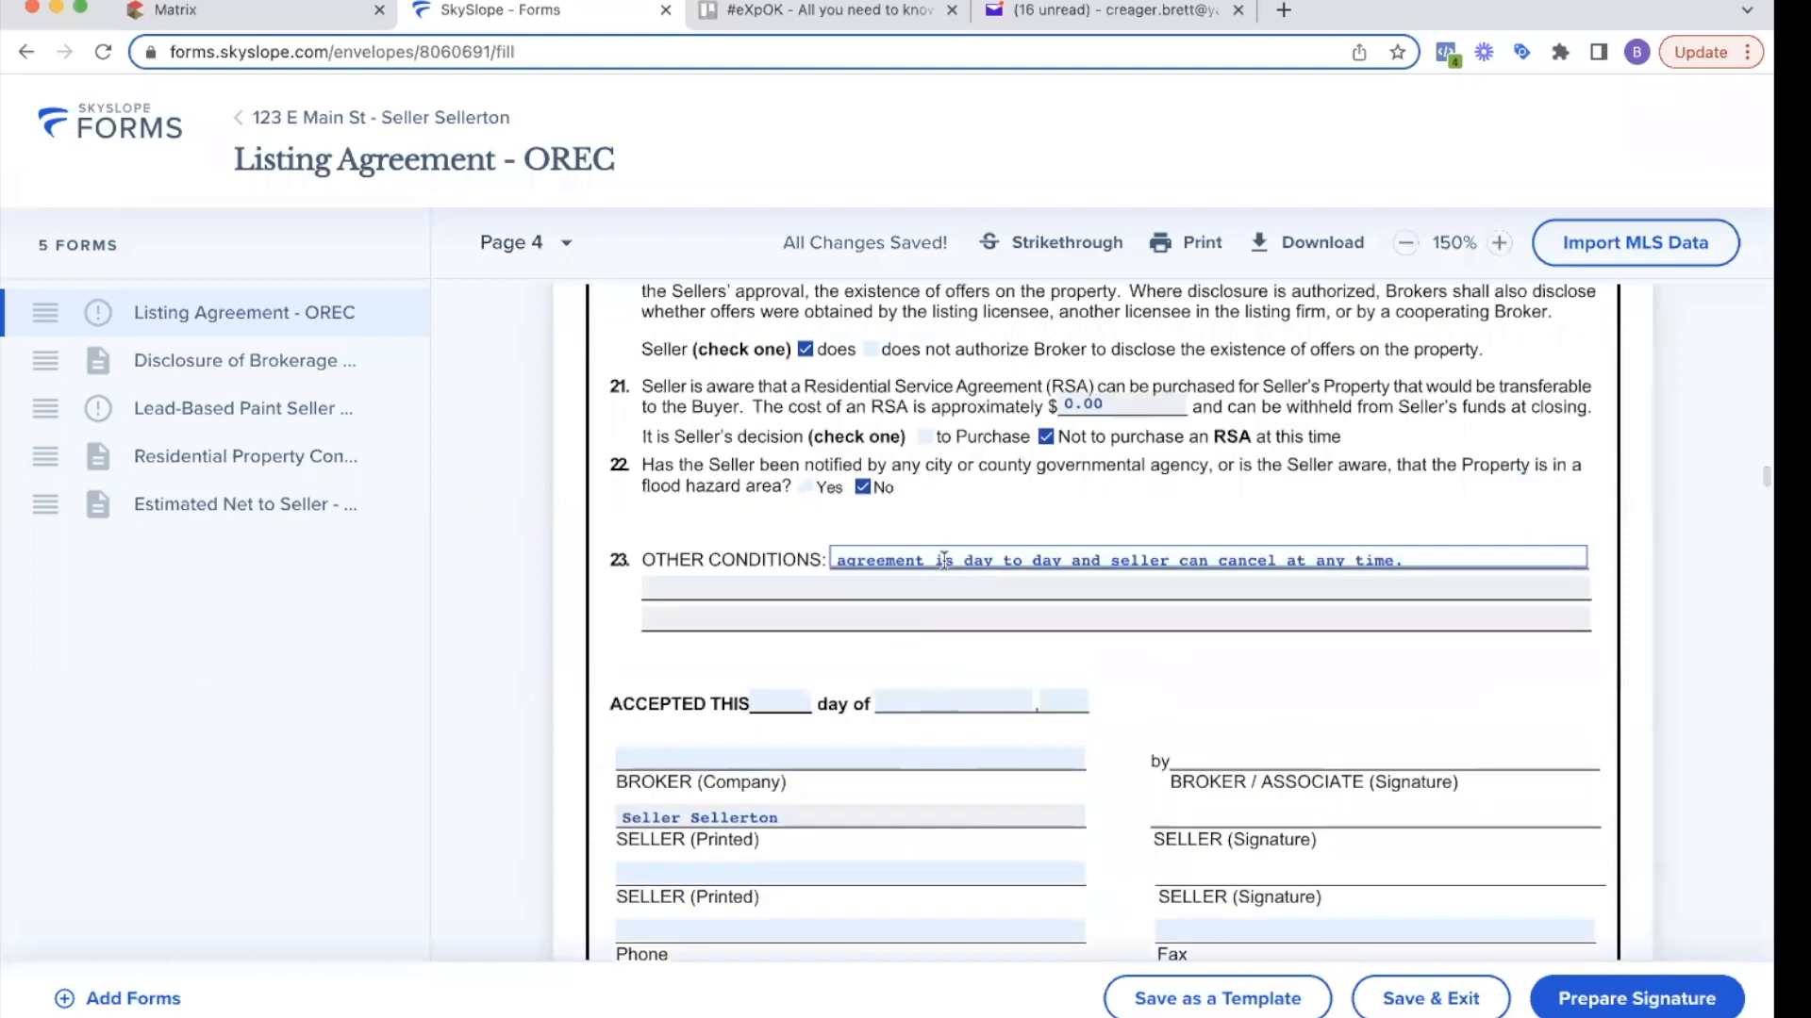
- Fill in the broker company of the Listing Agreement by saving eXp Realty as the seller agent's brokerage name
scroll(951, 551, down, 2)
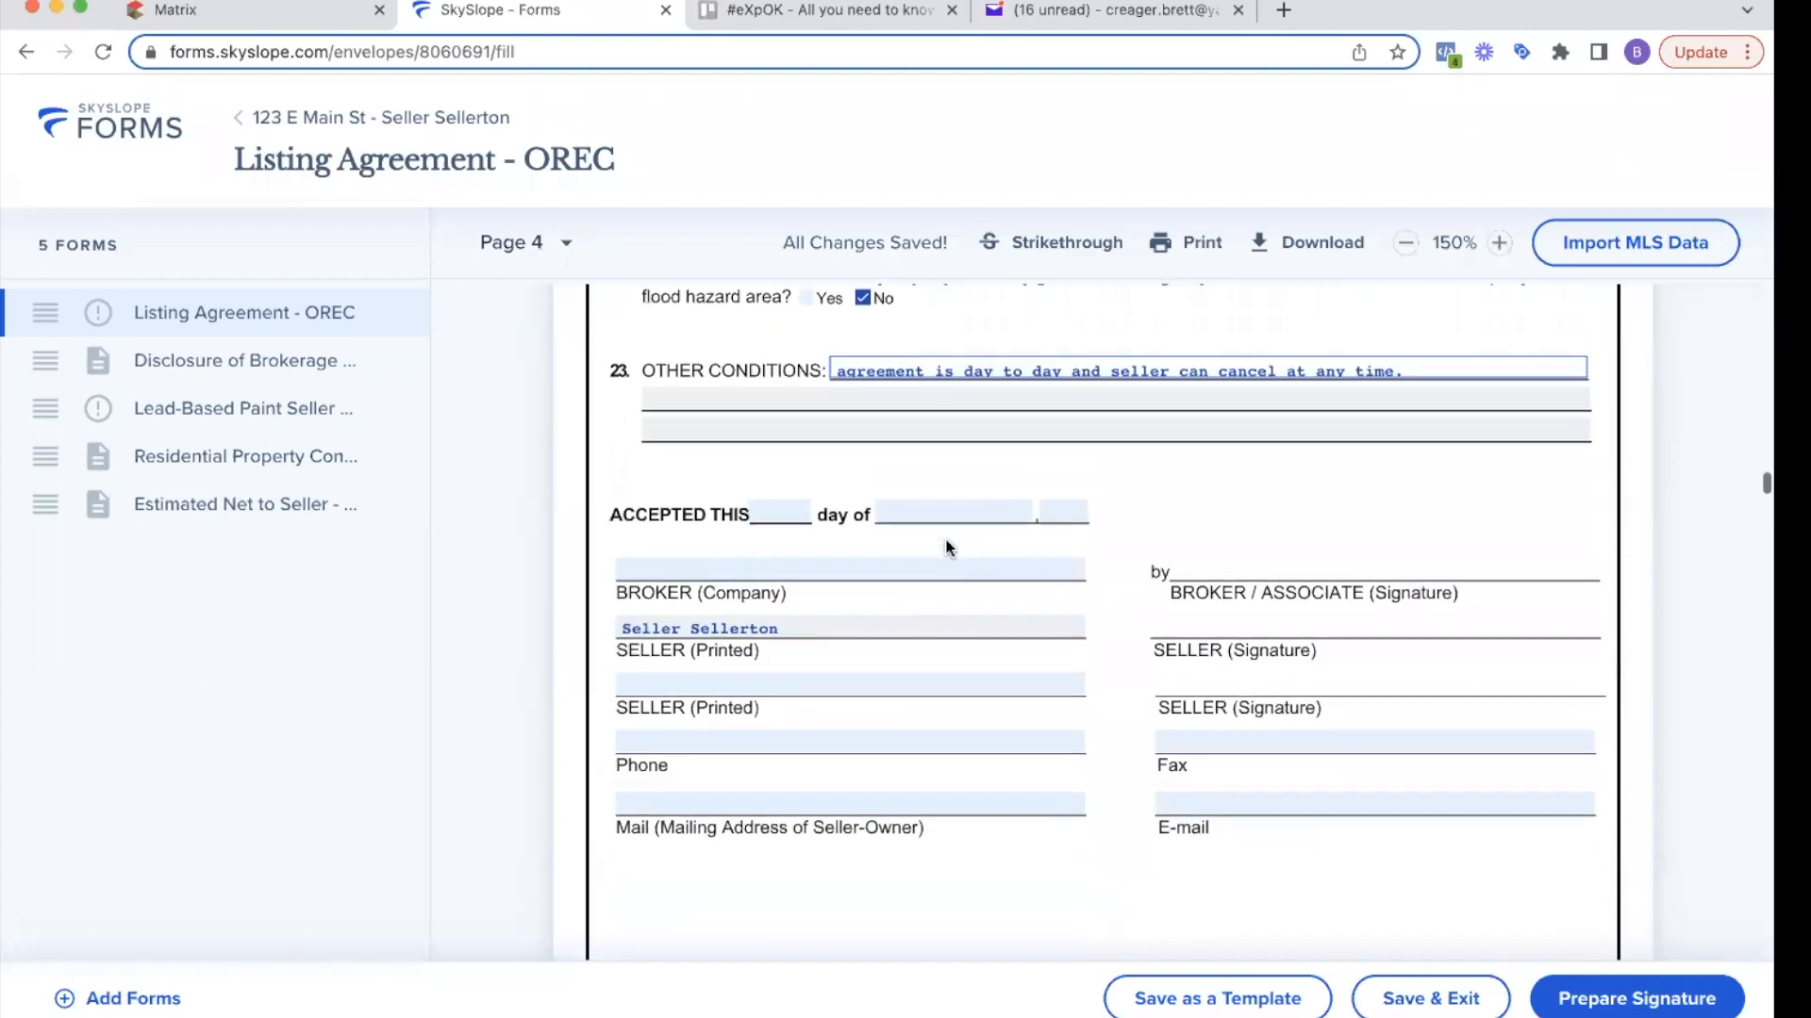
click(810, 559)
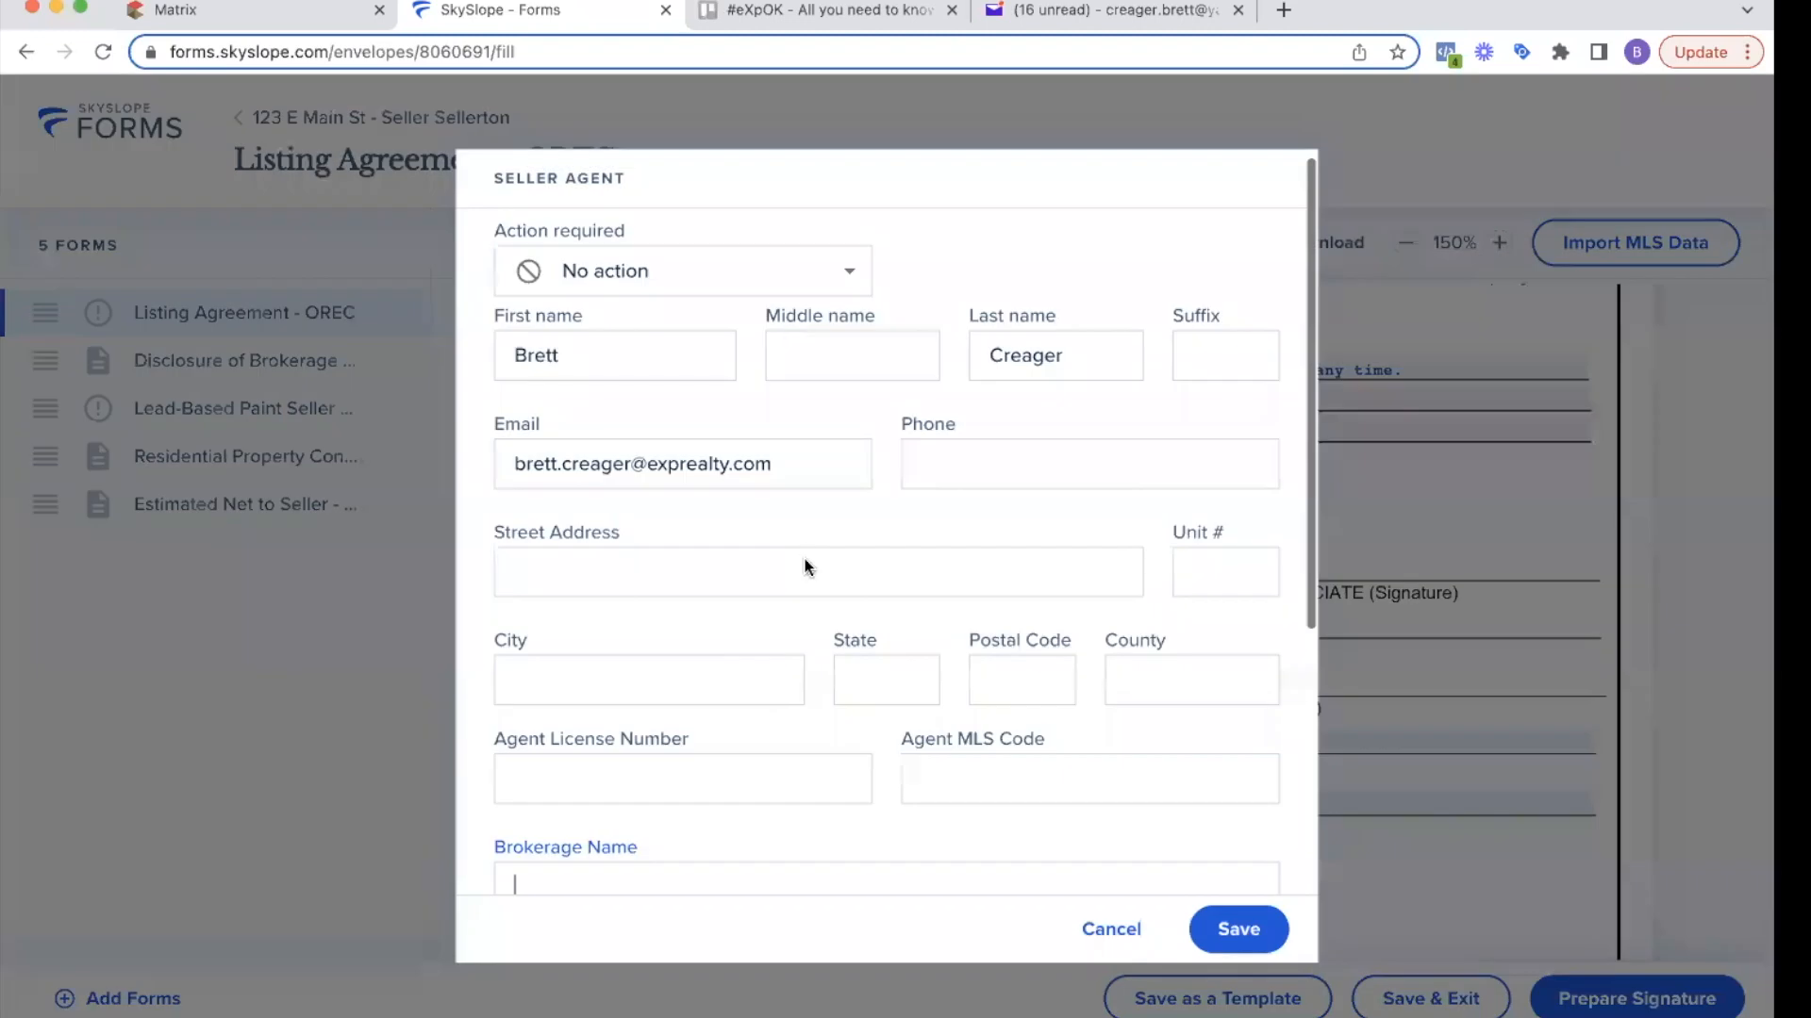
text(eXp Realty)
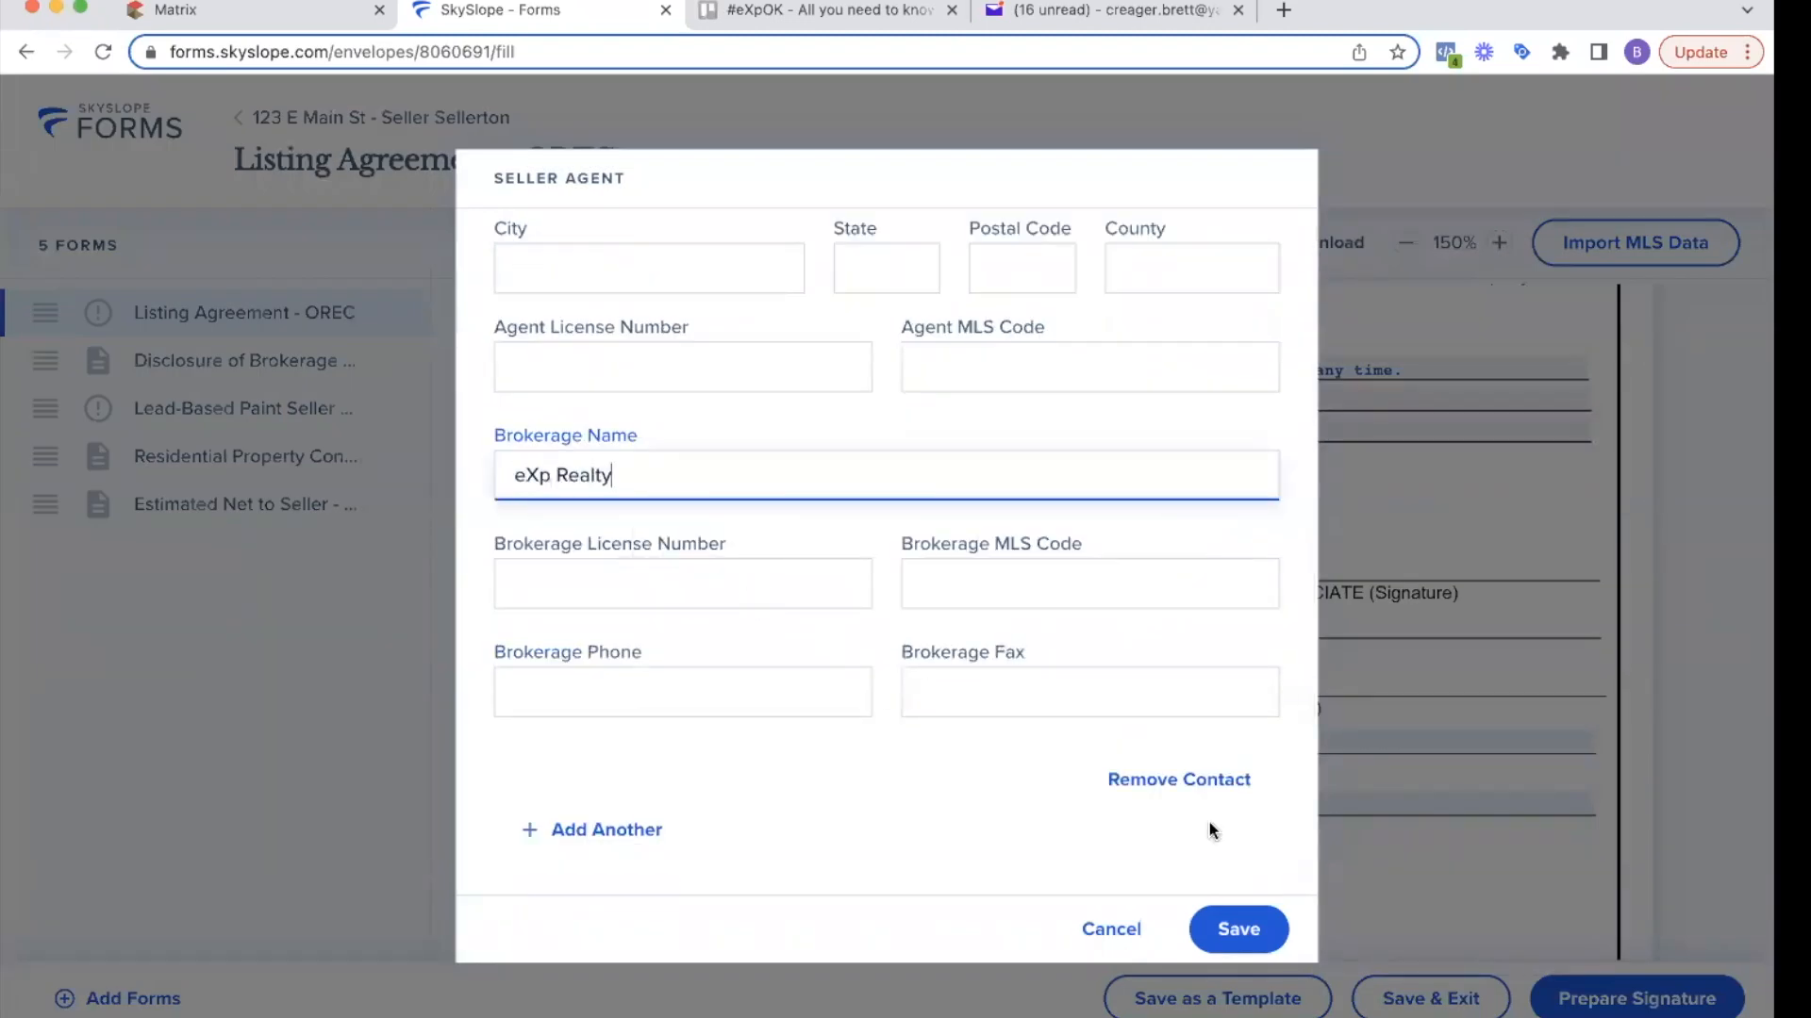
click(1229, 927)
- Look through the brokerage services, lead-based paint, property condition and Estimated Net to Seller forms for fields to fill in
scroll(842, 619, down, 10)
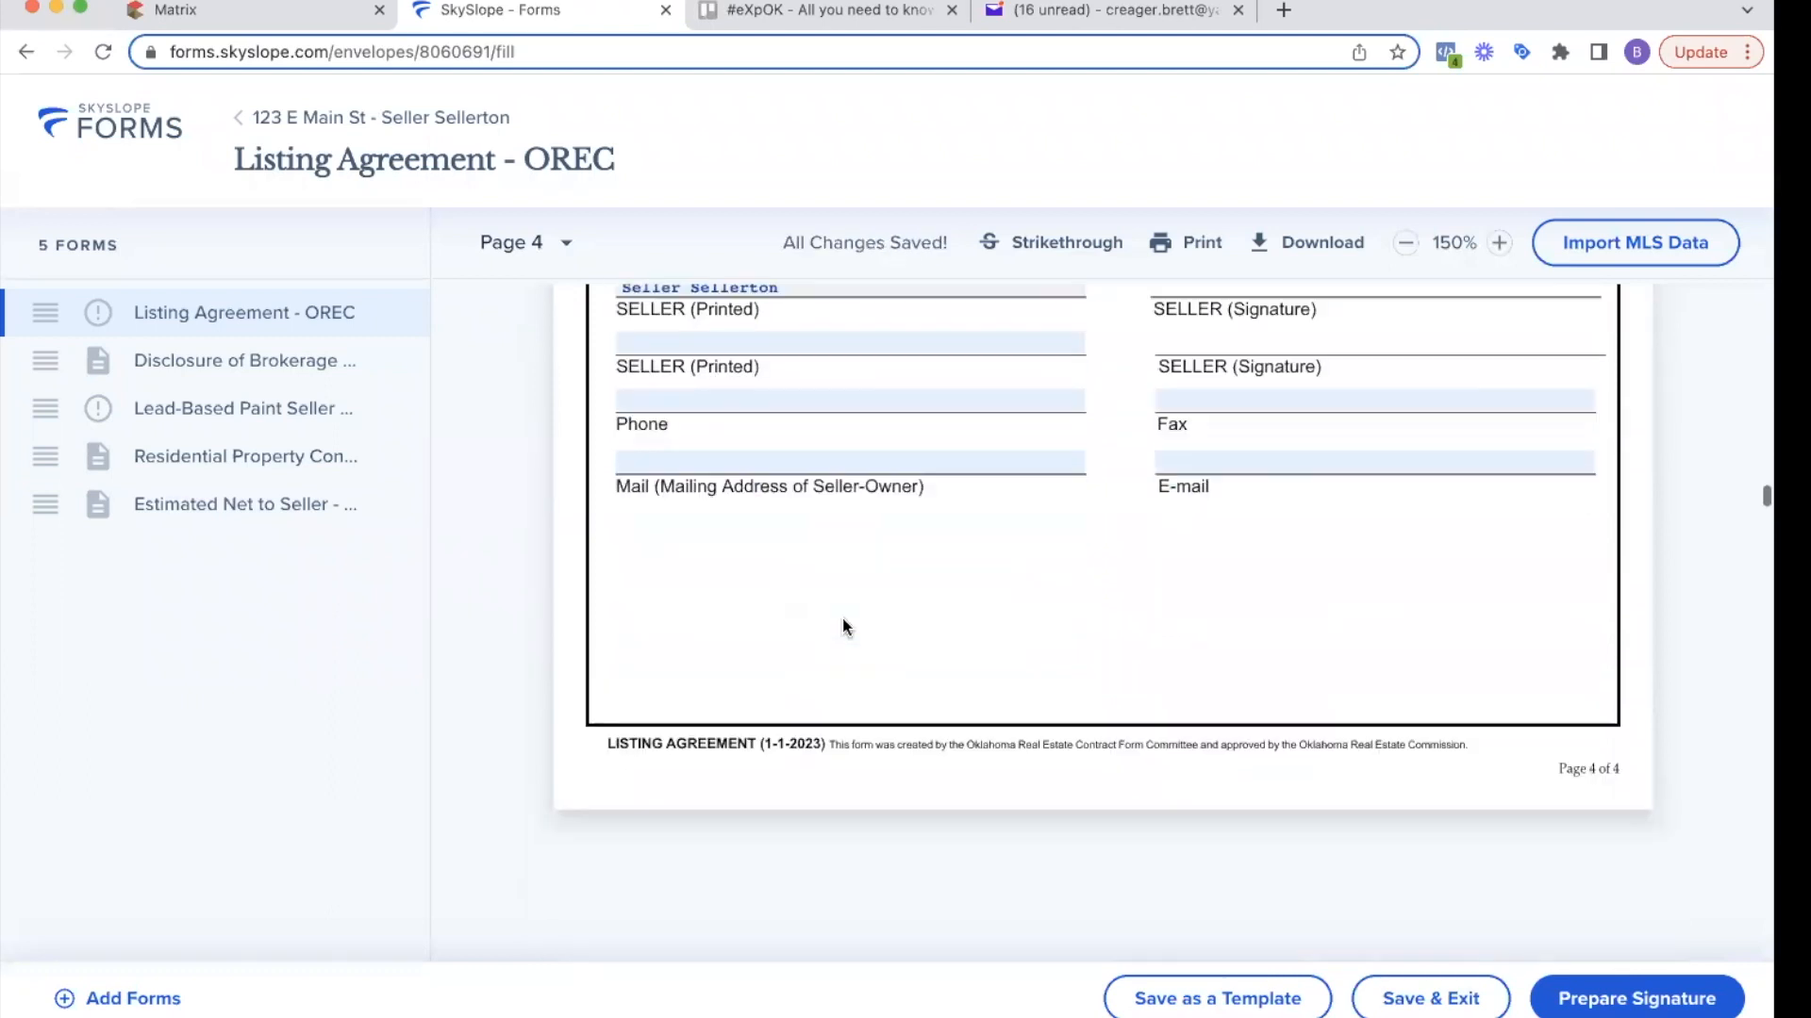
scroll(841, 619, down, 7)
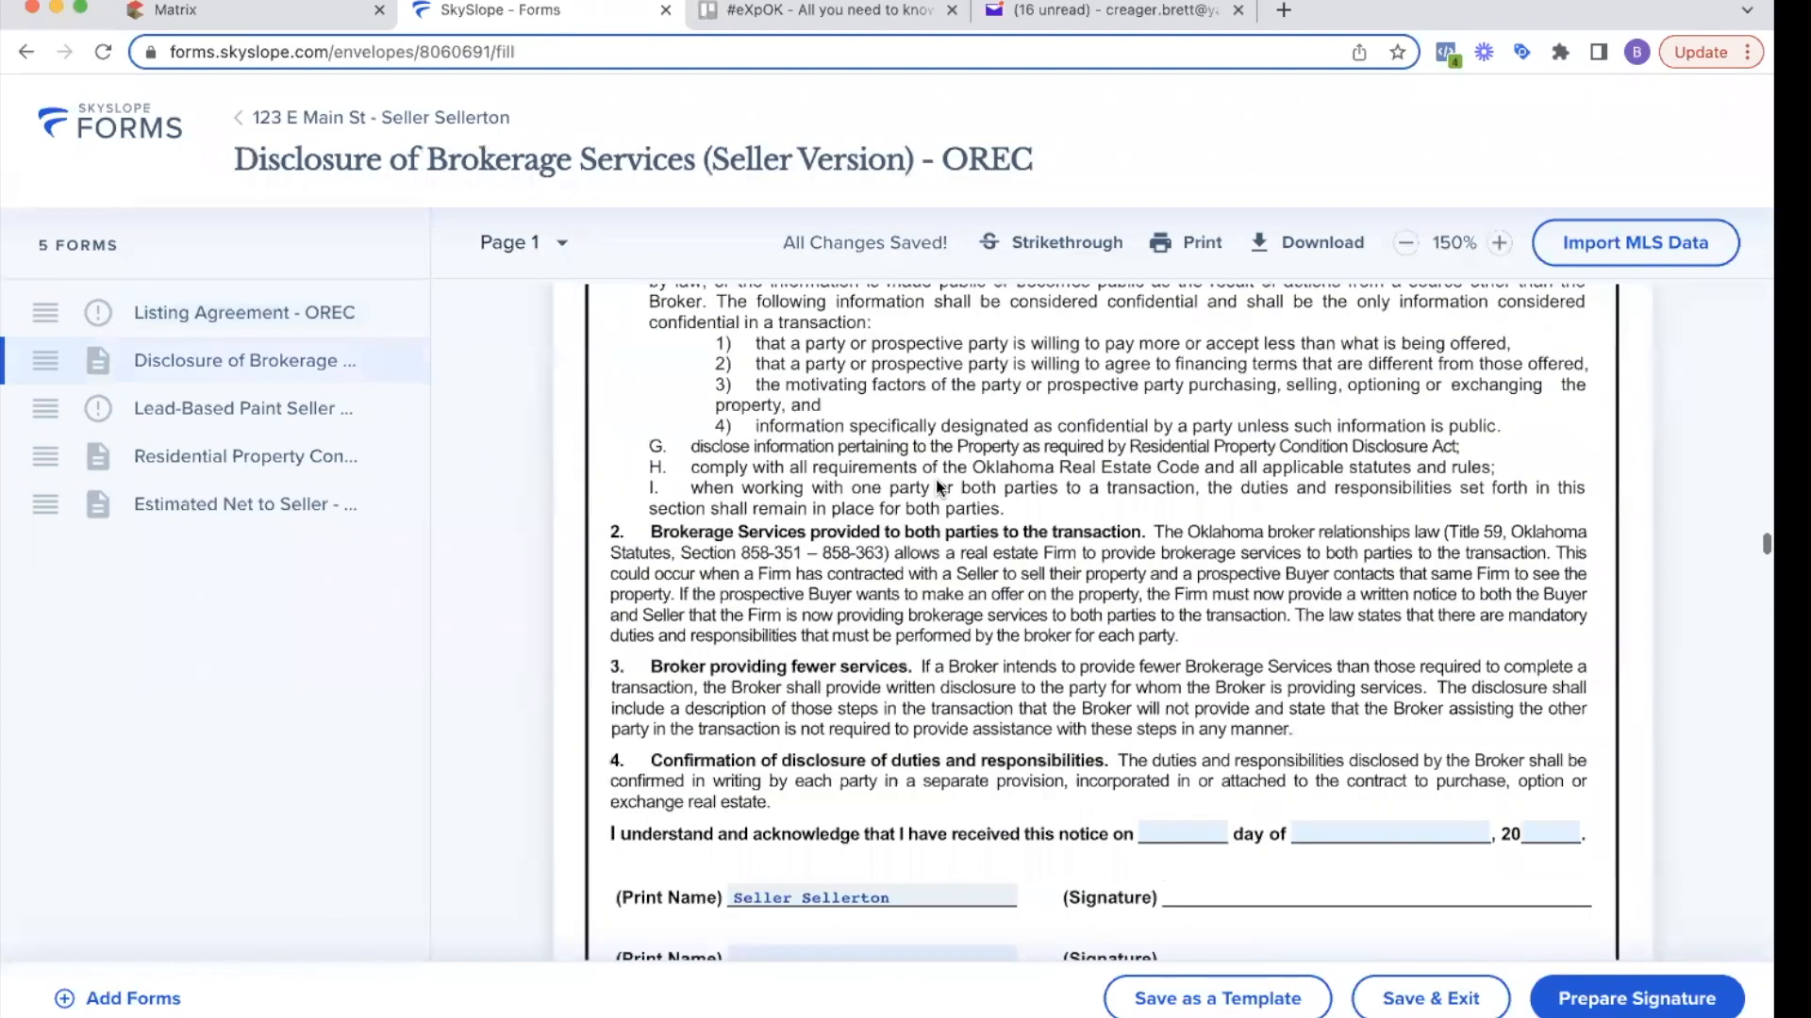
scroll(935, 479, down, 20)
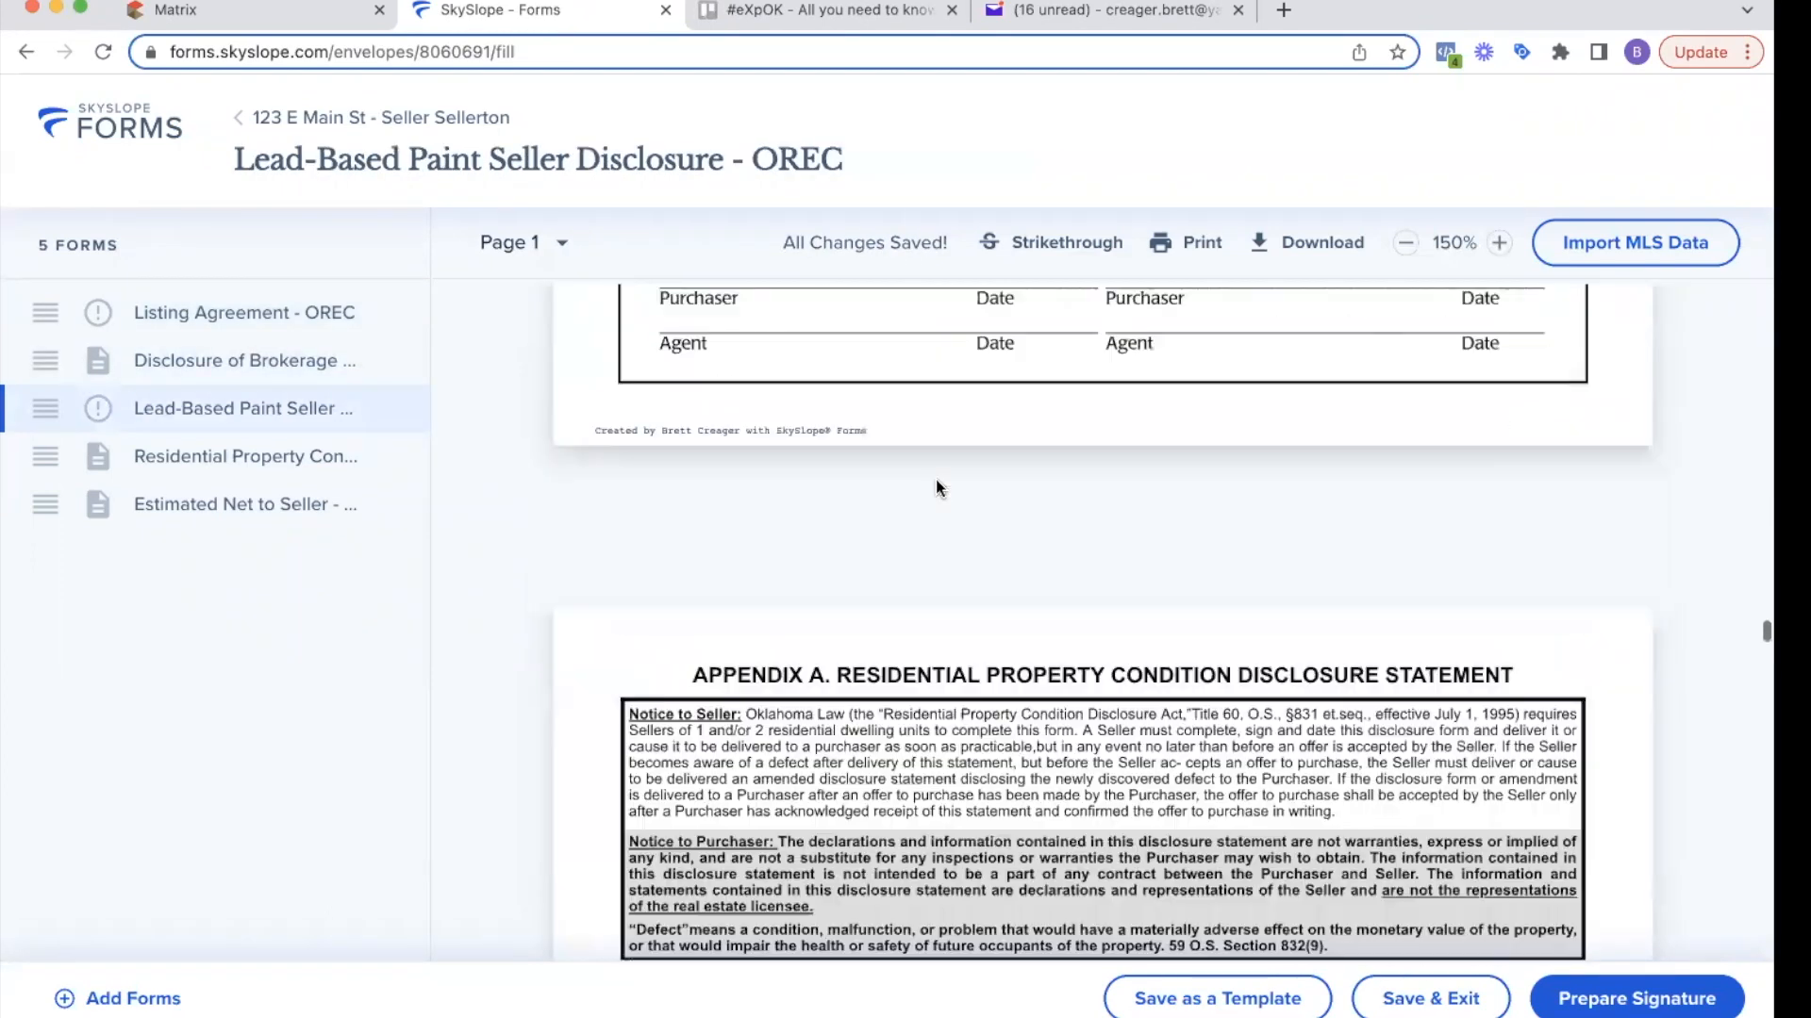
scroll(936, 479, down, 5)
scroll(935, 479, up, 20)
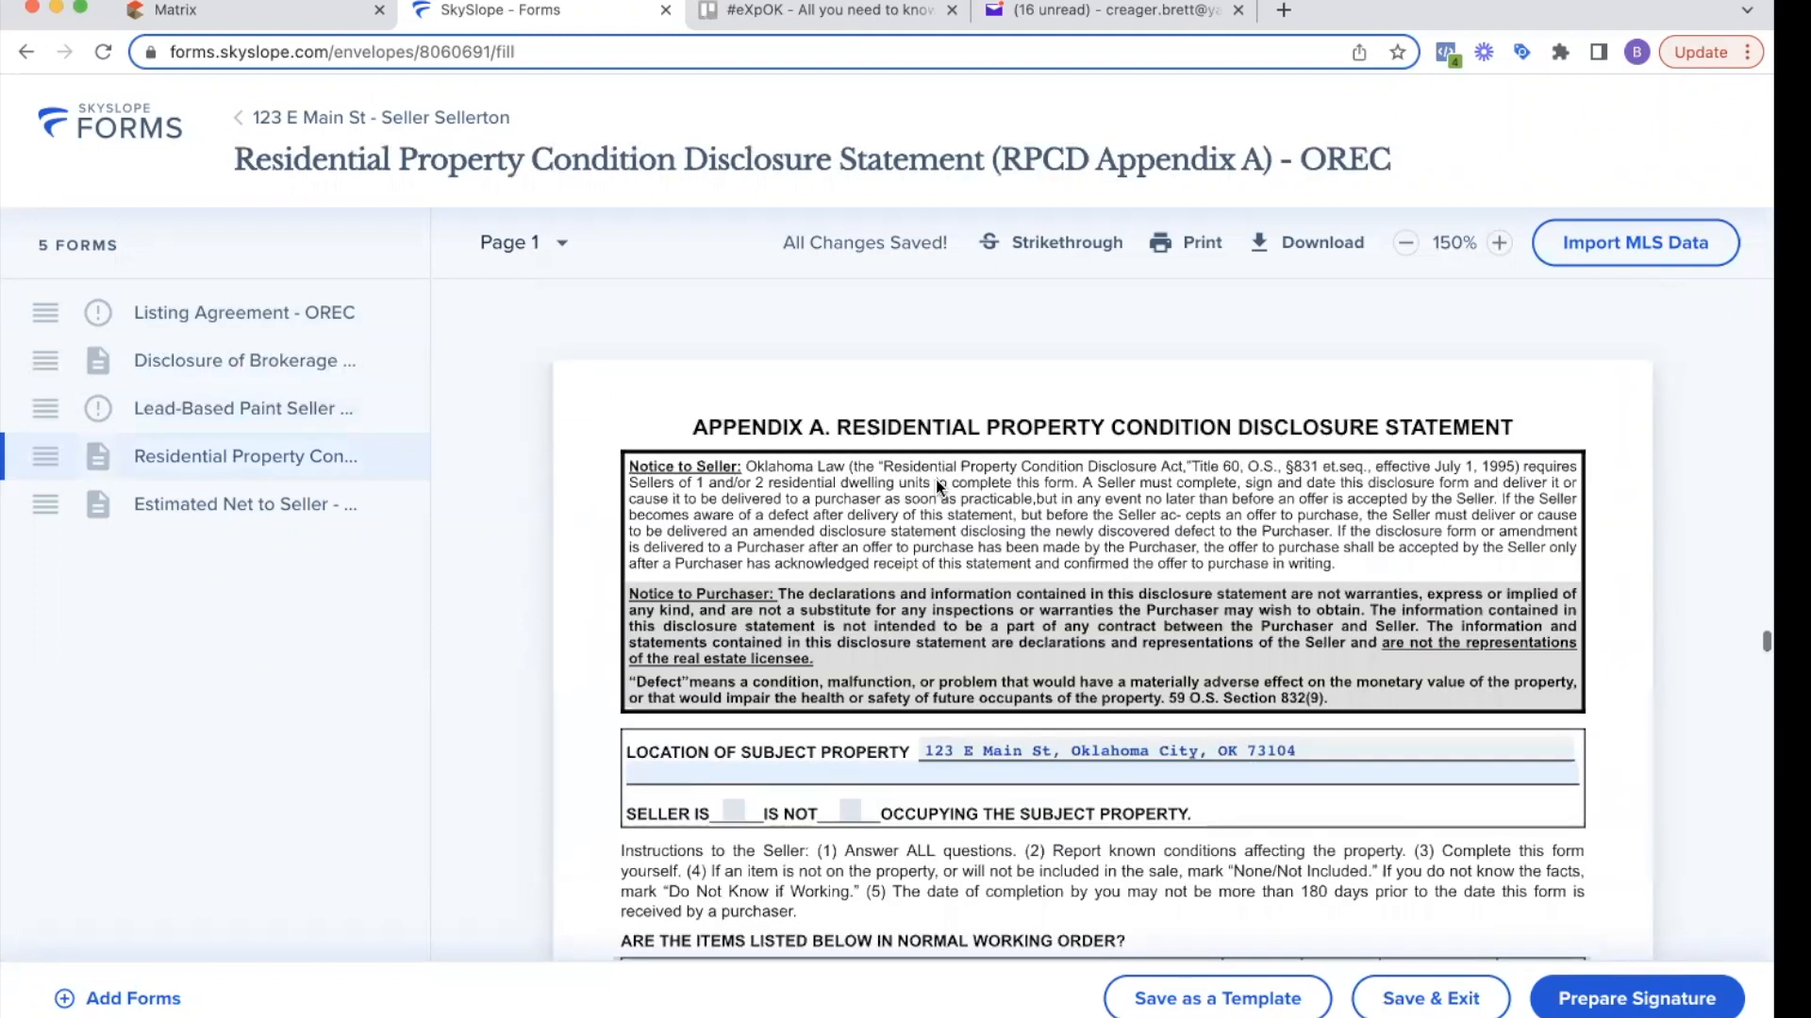
scroll(935, 479, up, 10)
scroll(747, 470, up, 2)
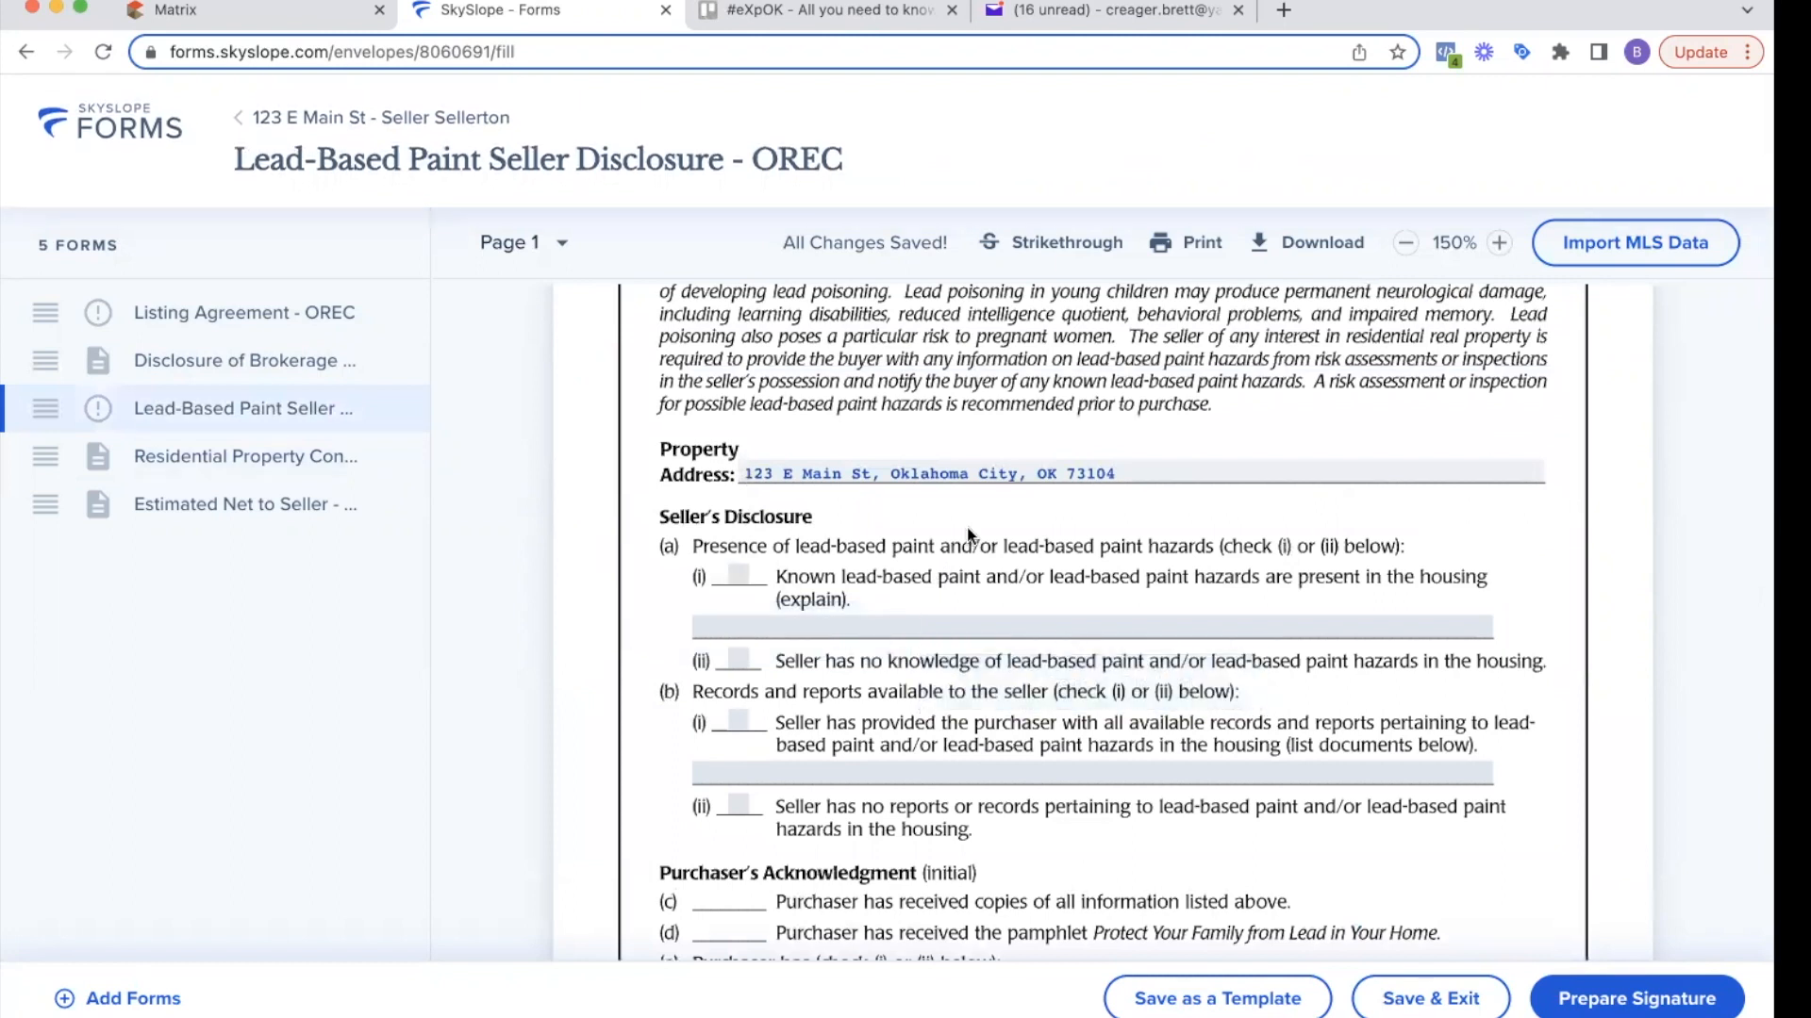
scroll(965, 528, down, 20)
scroll(968, 534, down, 20)
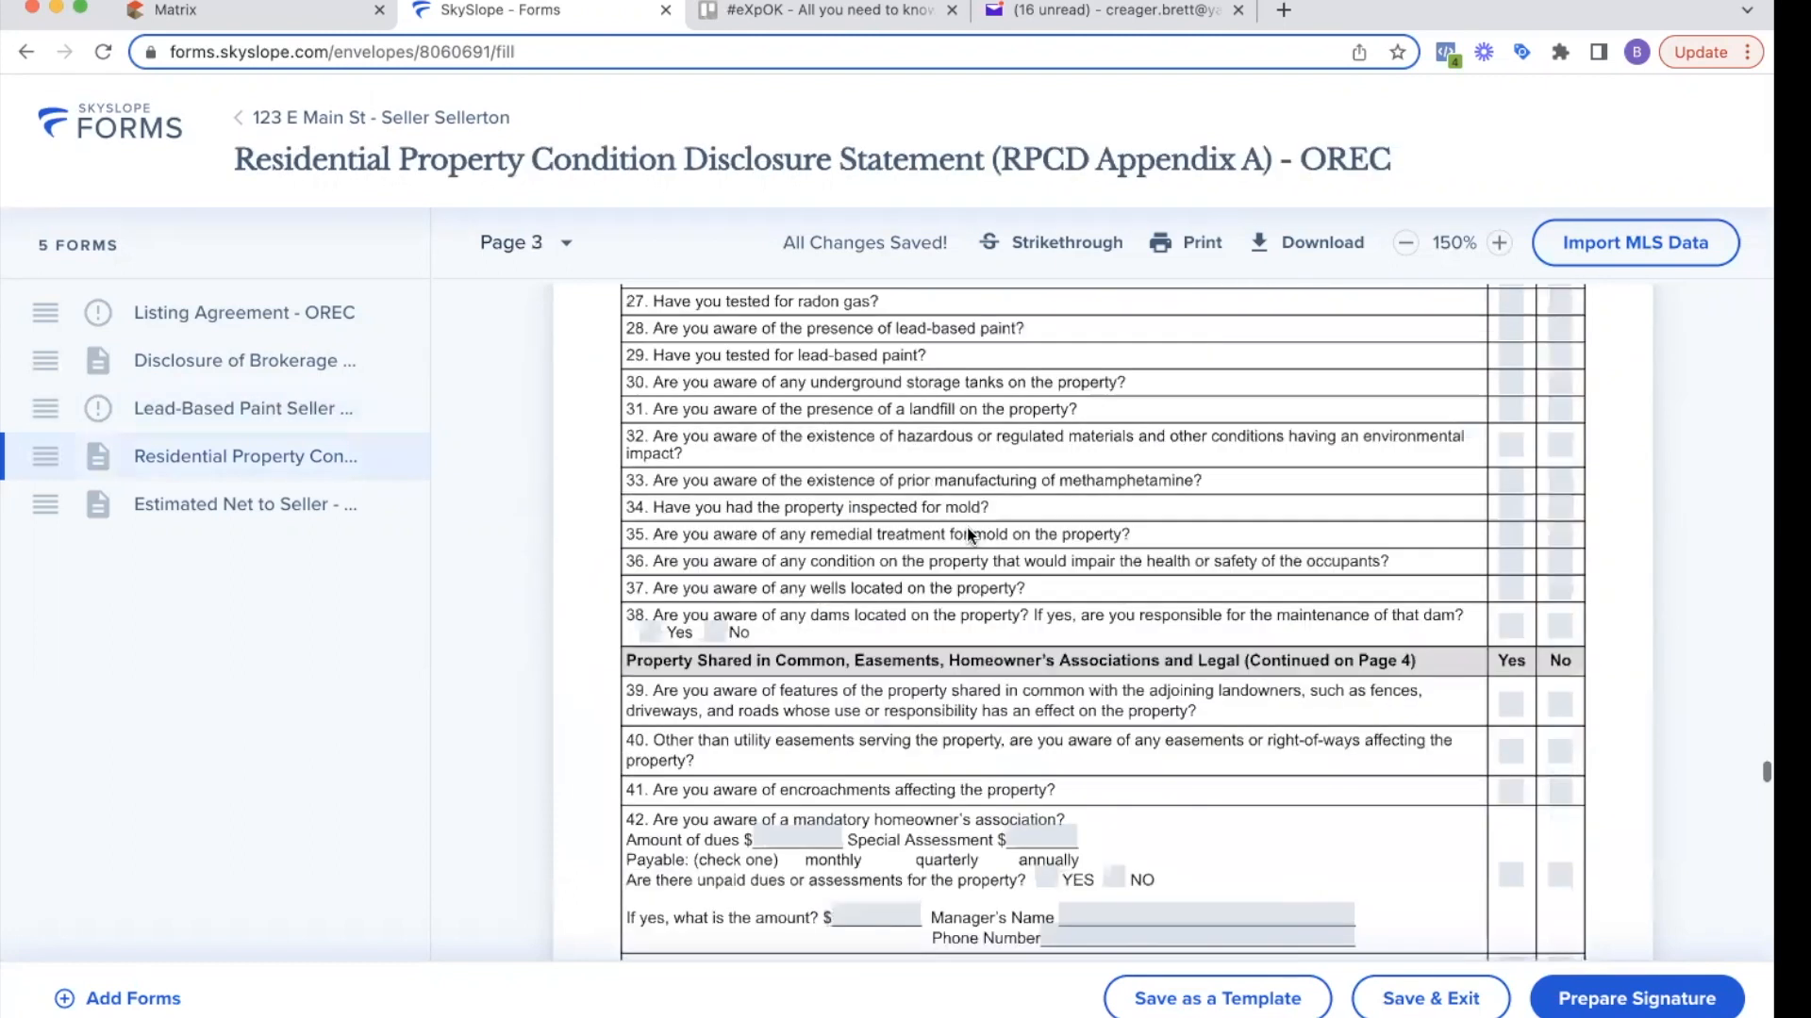
scroll(971, 535, down, 10)
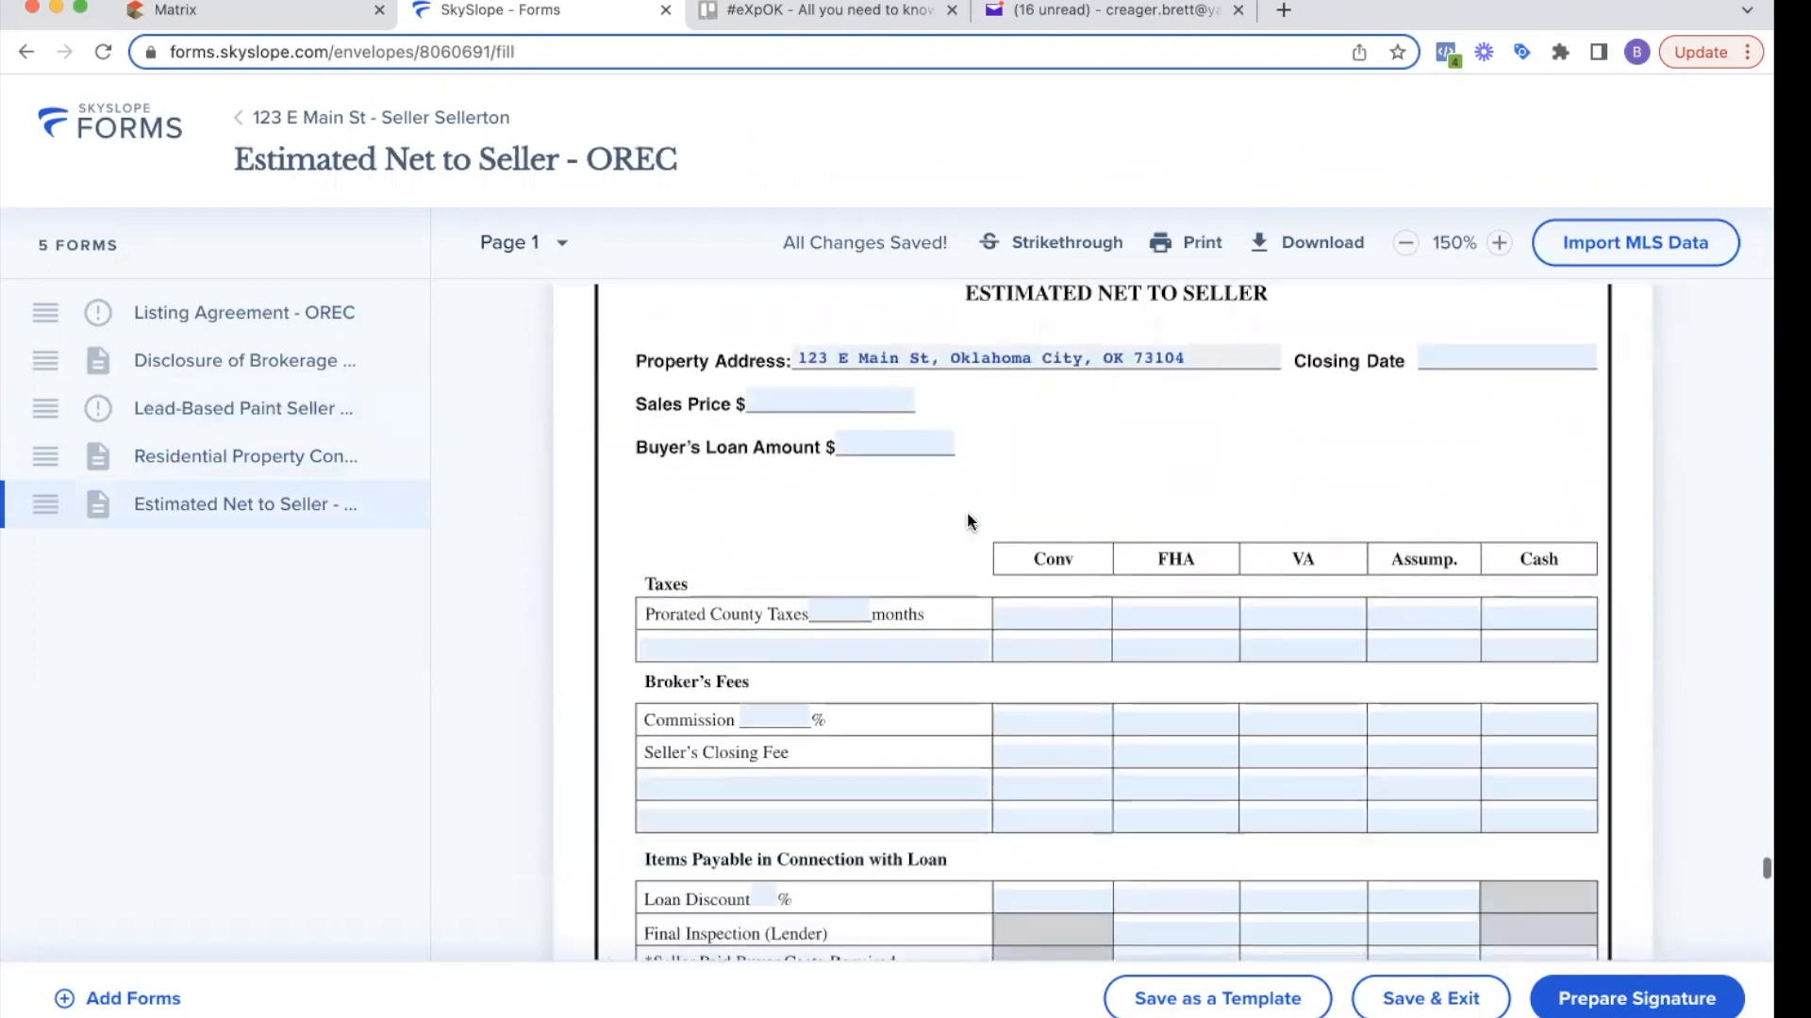
scroll(1071, 564, down, 15)
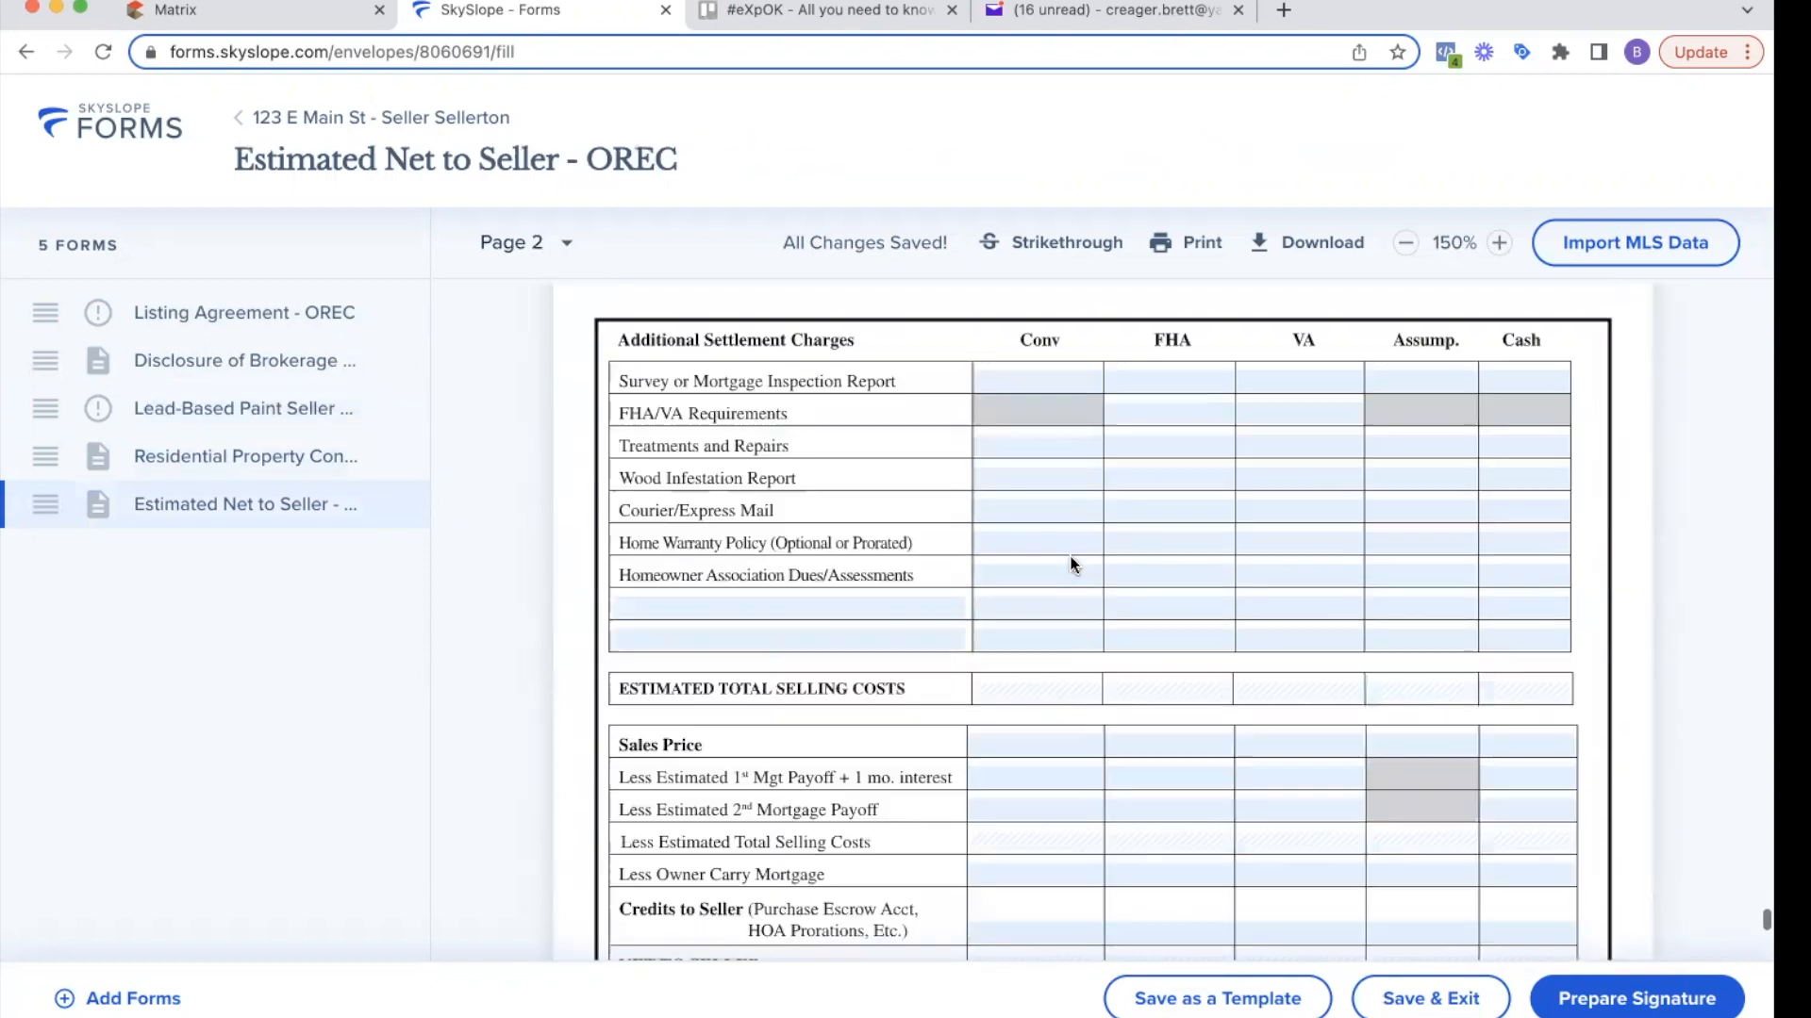
- Set the sales price on the Estimated Net to Seller form to 200,000
scroll(1071, 559, up, 8)
scroll(1071, 559, up, 15)
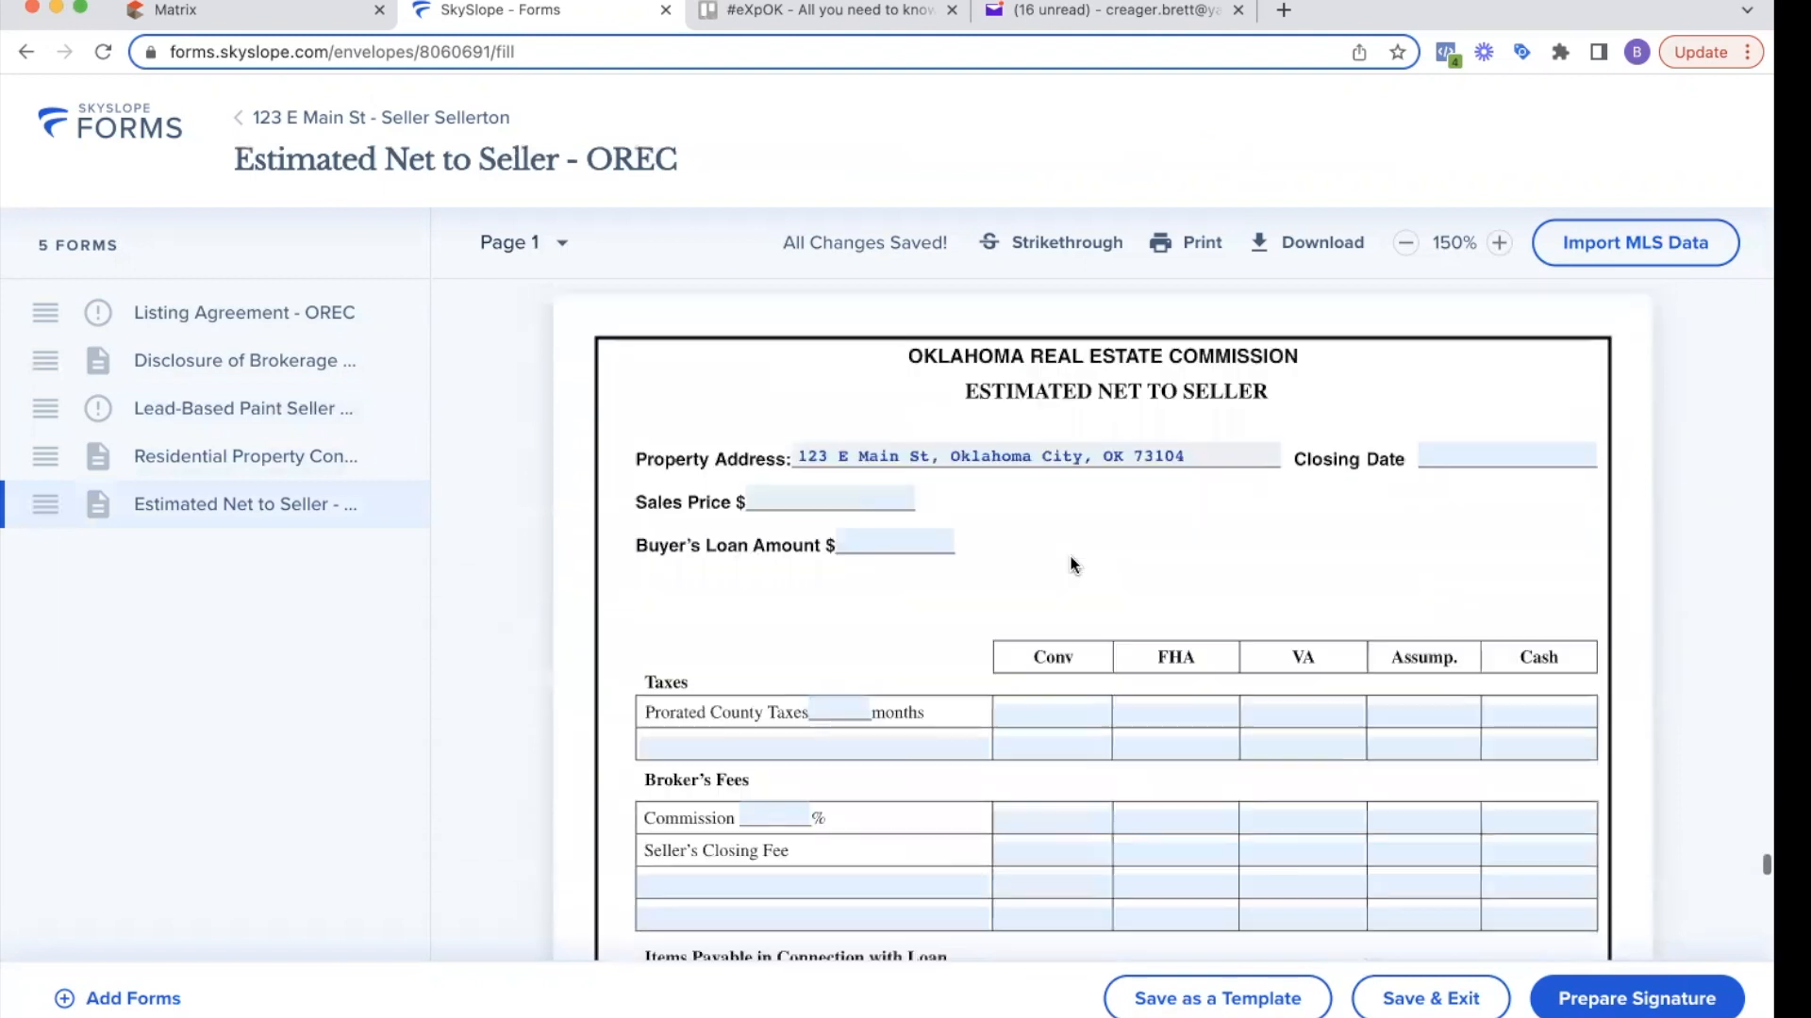
scroll(1072, 558, down, 2)
click(832, 728)
text(245000)
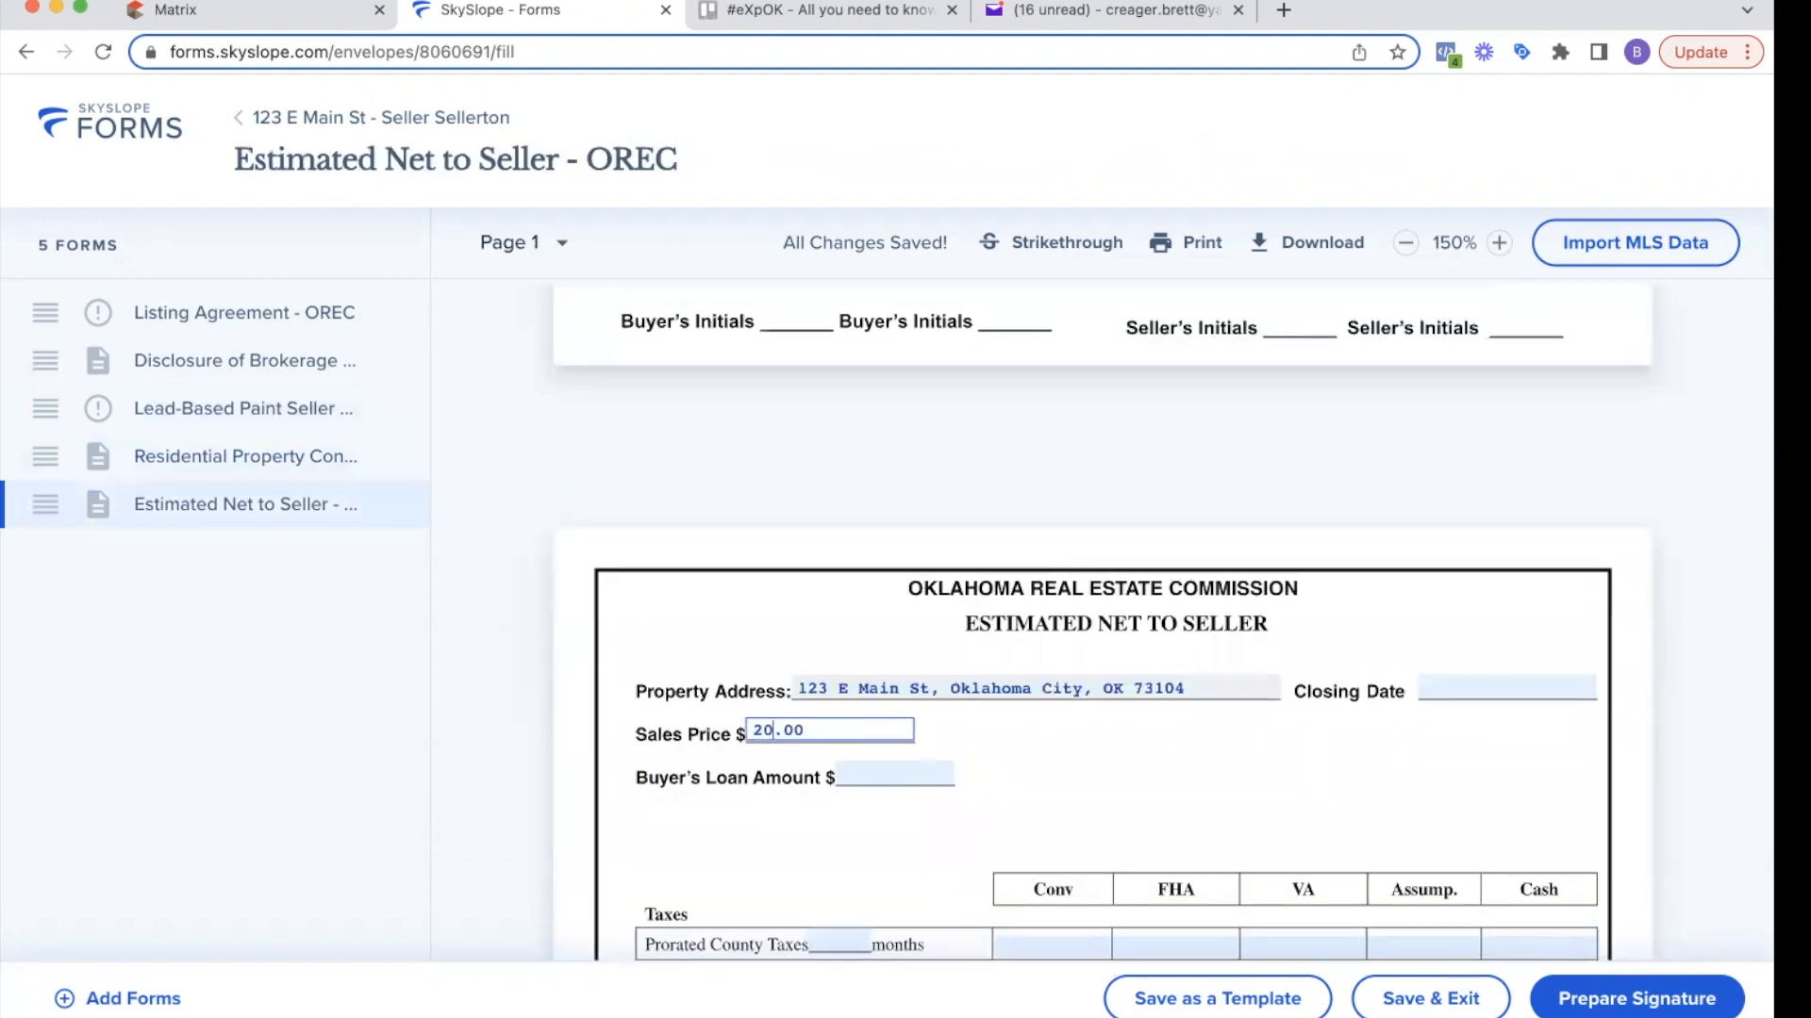
- Enter the conventional broker's fees: 3% commission of 6,000 and a seller's closing fee of 300
scroll(832, 728, down, 5)
click(755, 594)
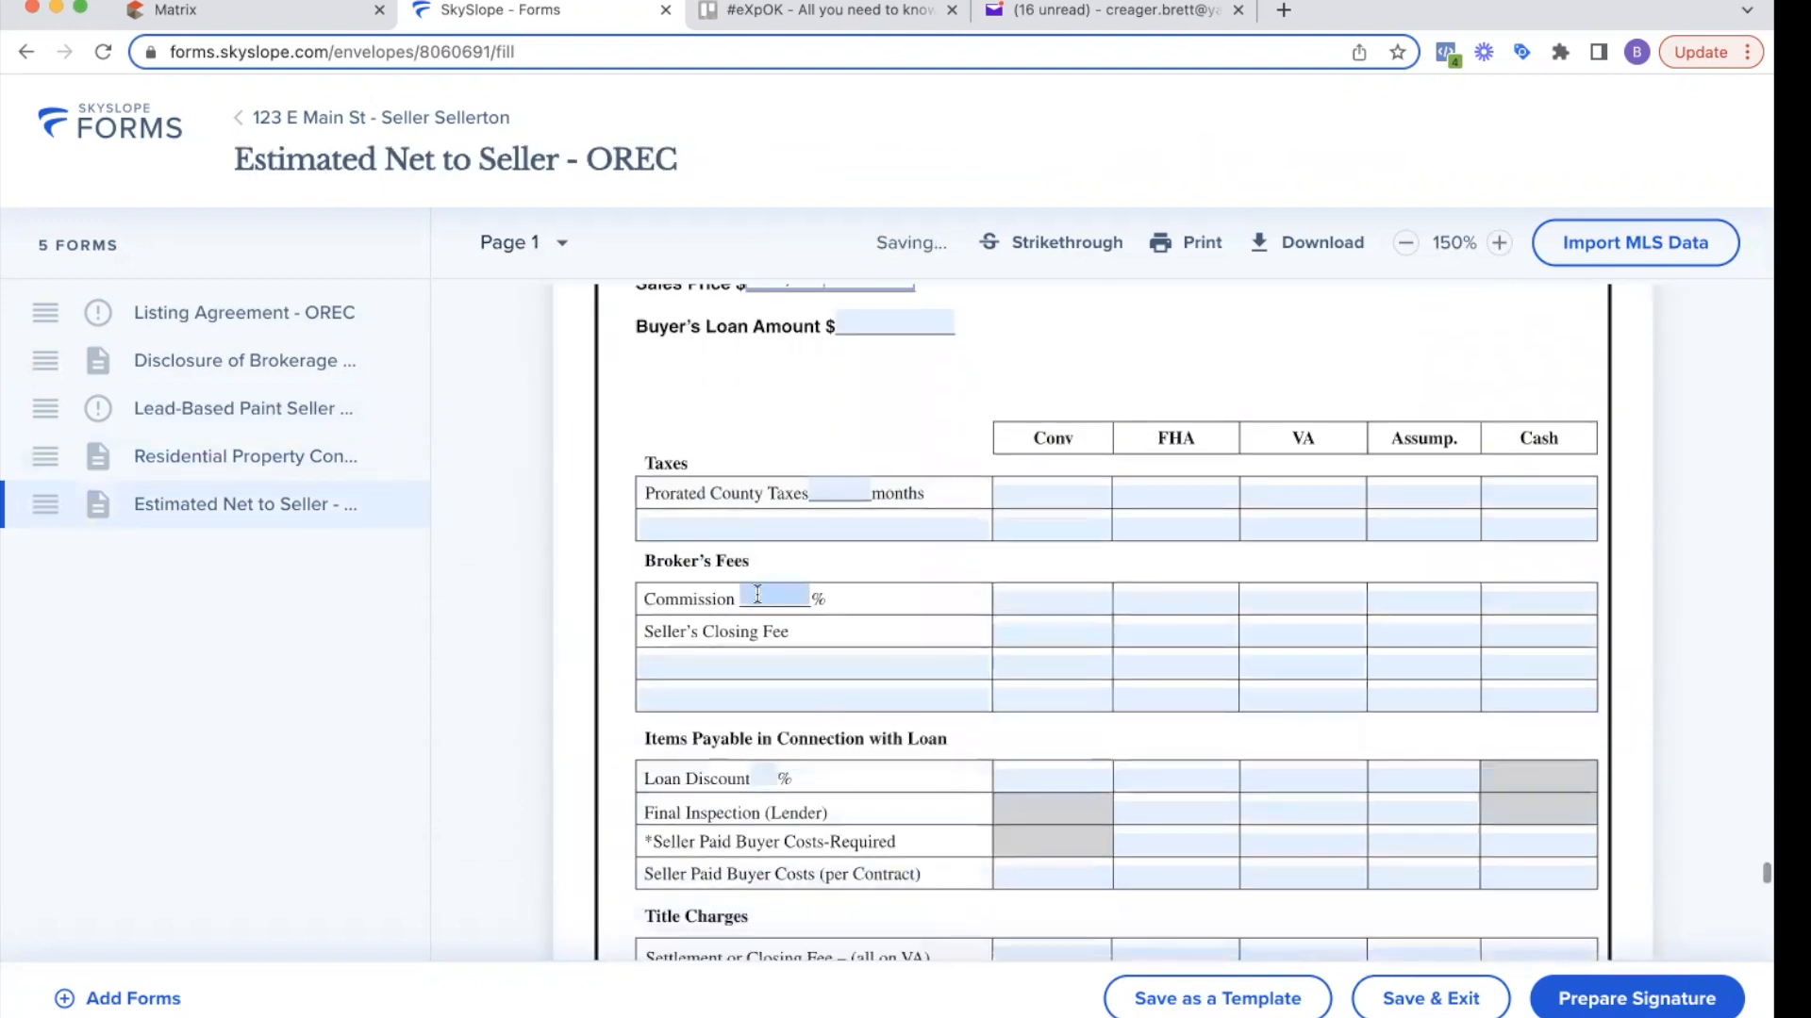
text(3)
click(1035, 600)
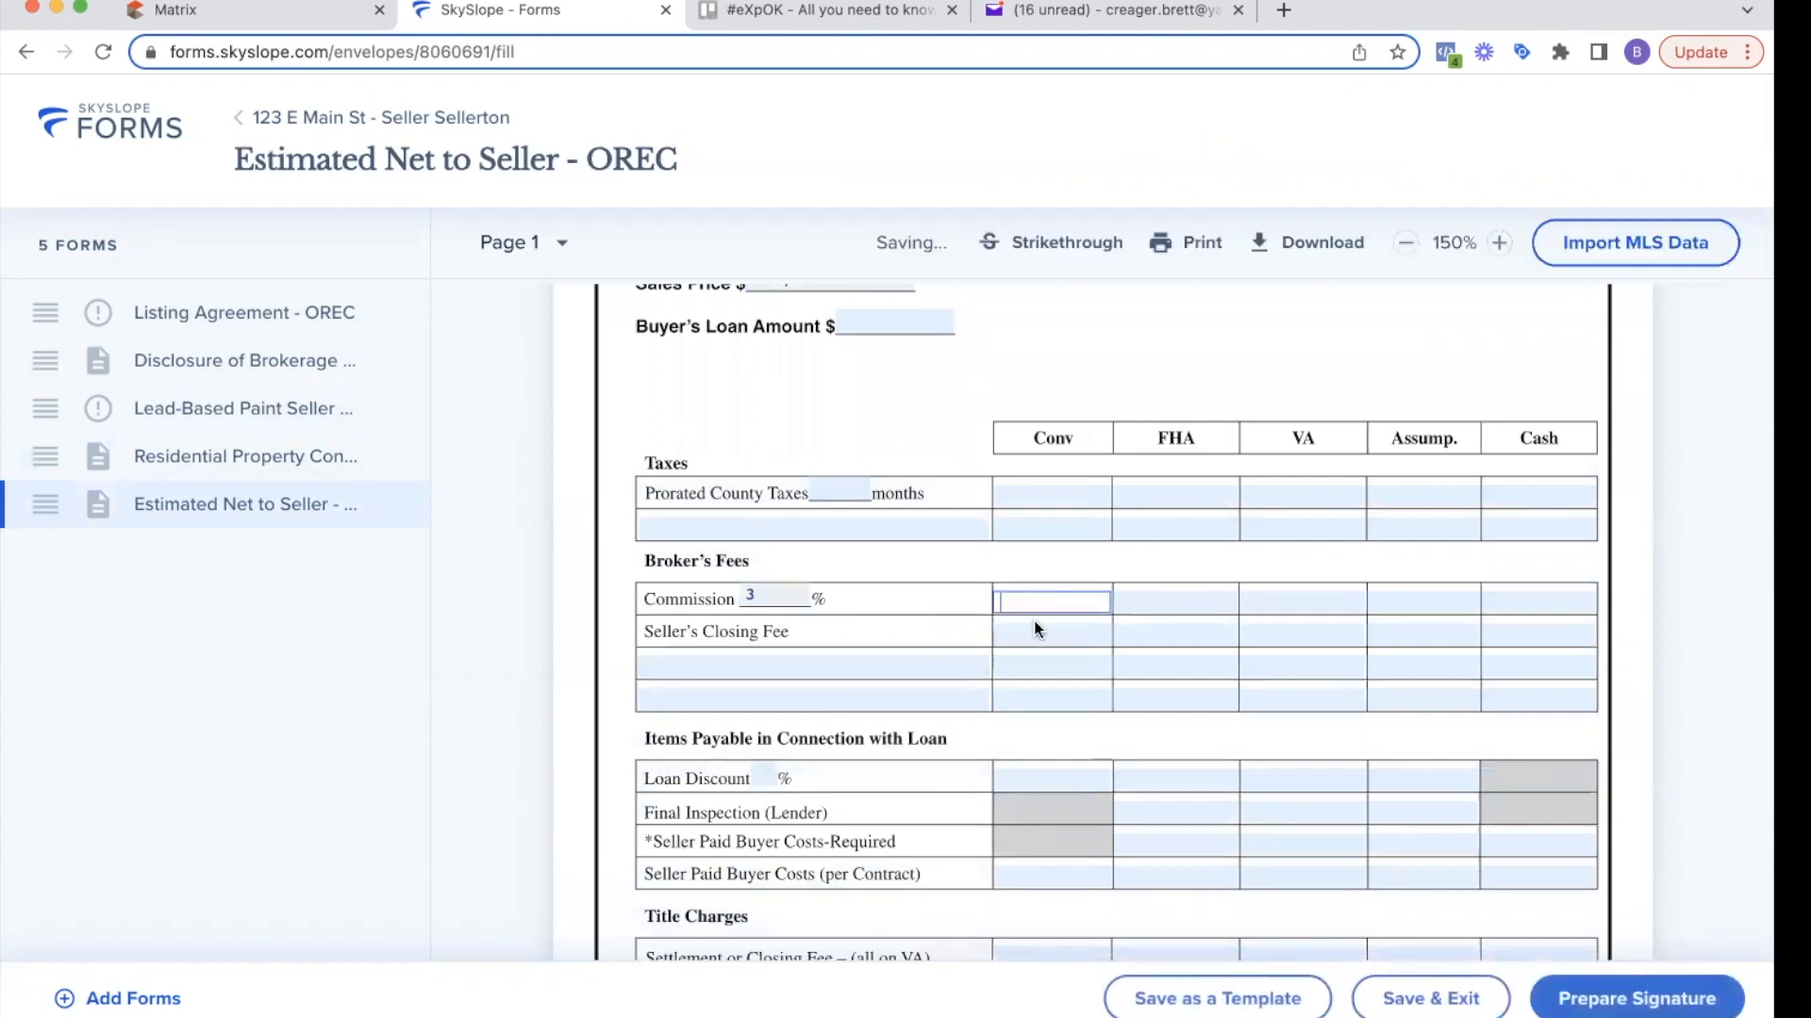
text(6,000)
click(1033, 630)
text(300)
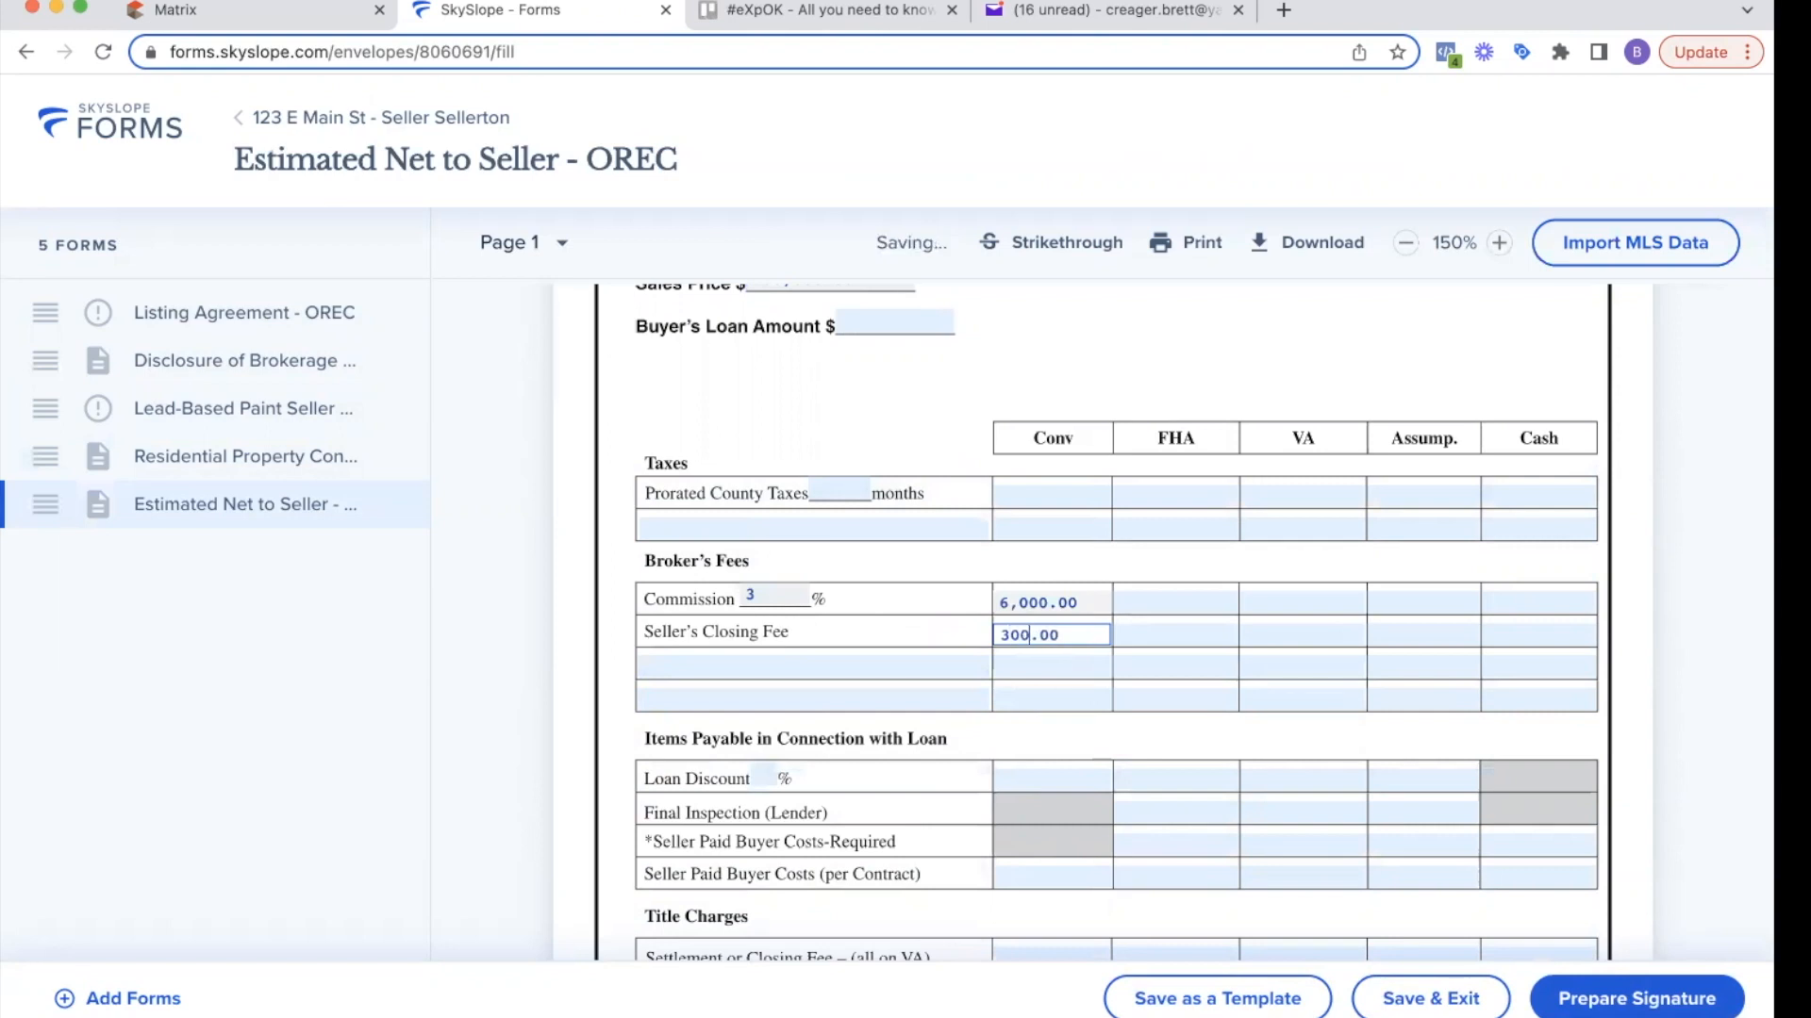
- Enter the conventional title charges: settlement fee 150, attorney fee 150, UCC certification 50, and abstracting and certification 500
scroll(1033, 630, down, 1)
scroll(1041, 565, down, 2)
click(1040, 642)
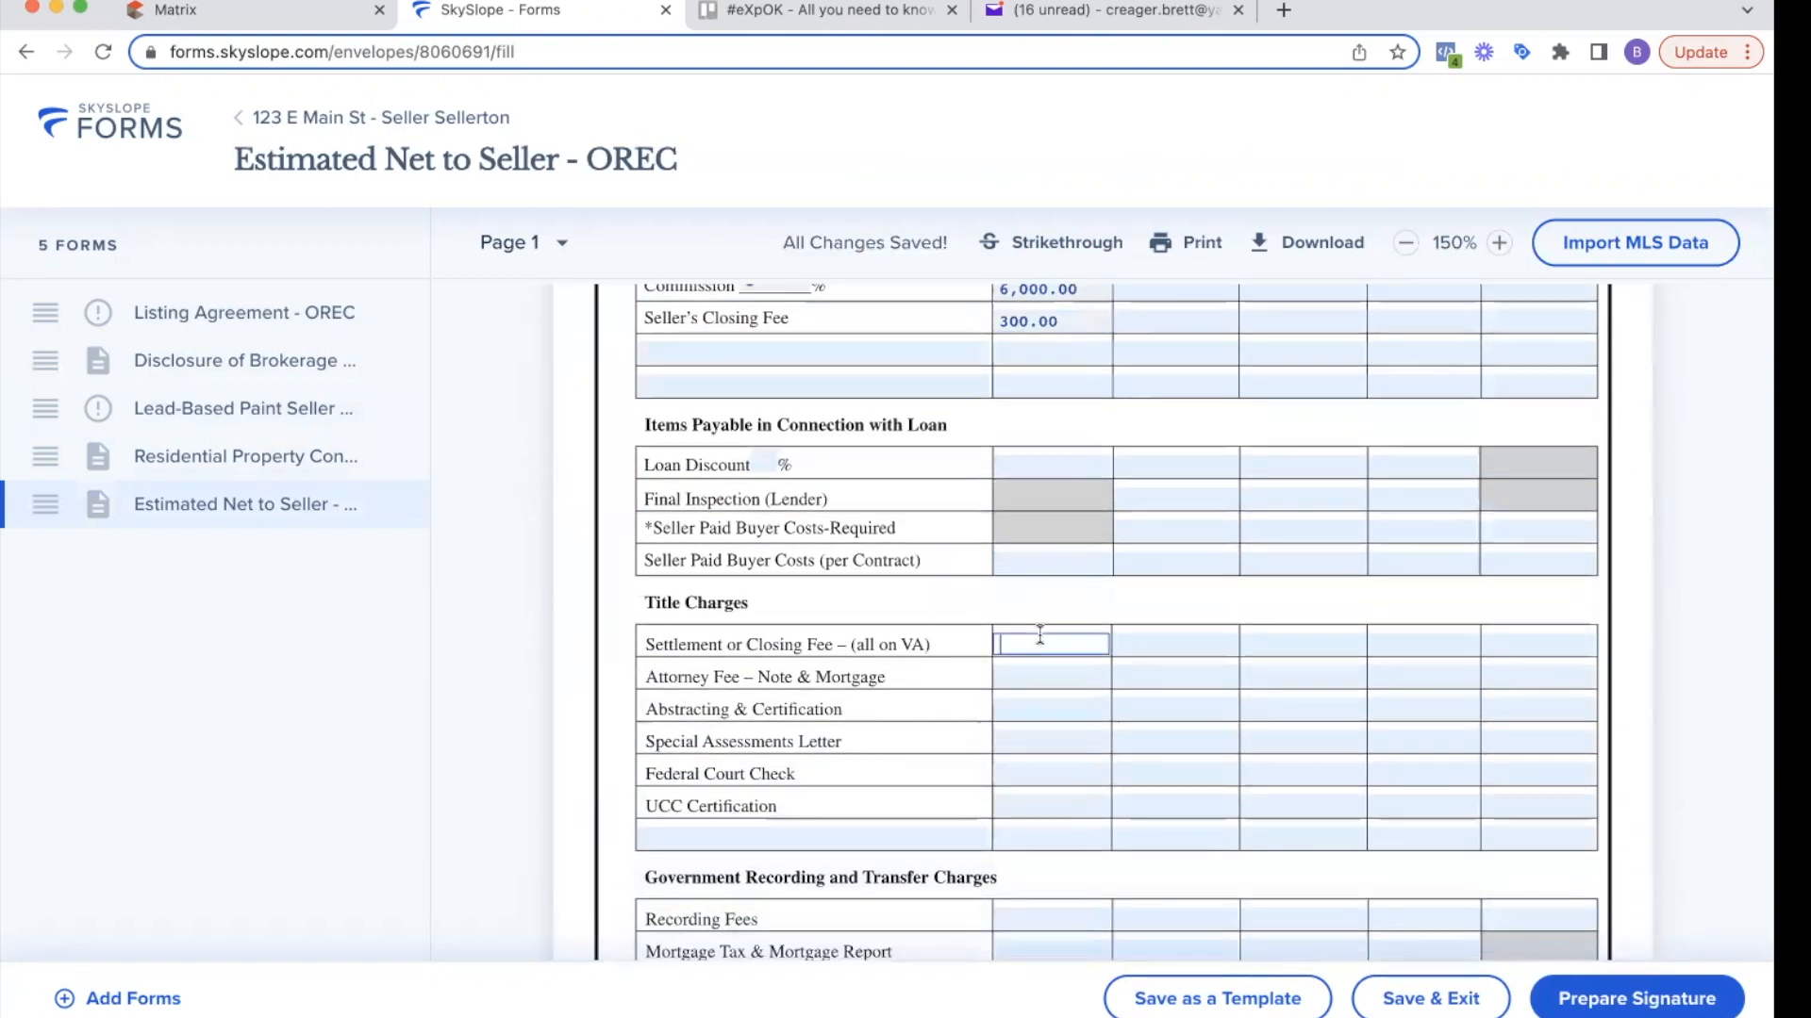
text(150)
click(1045, 664)
text(150)
click(1050, 804)
text(50)
click(1054, 711)
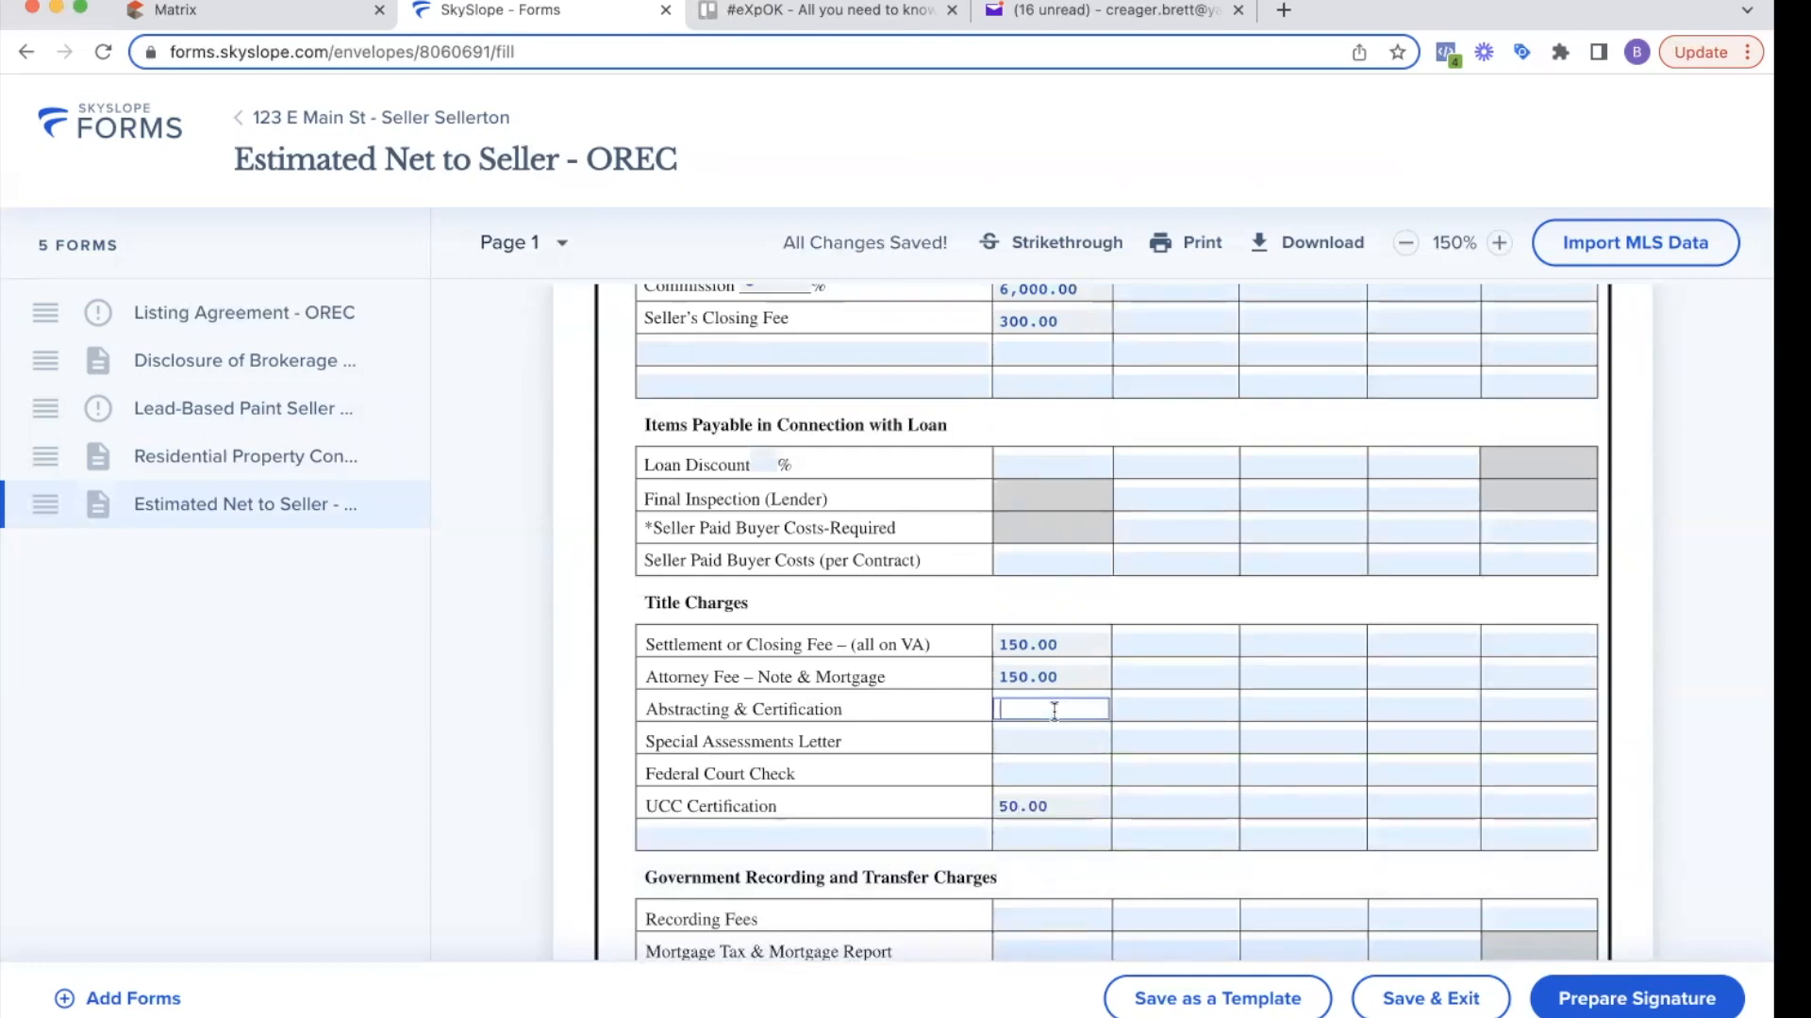
text(500)
- Enter the conventional government charges: recording fees of 25, plus amounts for mortgage tax and mortgage report and for documentary stamps
scroll(1045, 623, down, 5)
click(1044, 521)
text(25)
click(1038, 555)
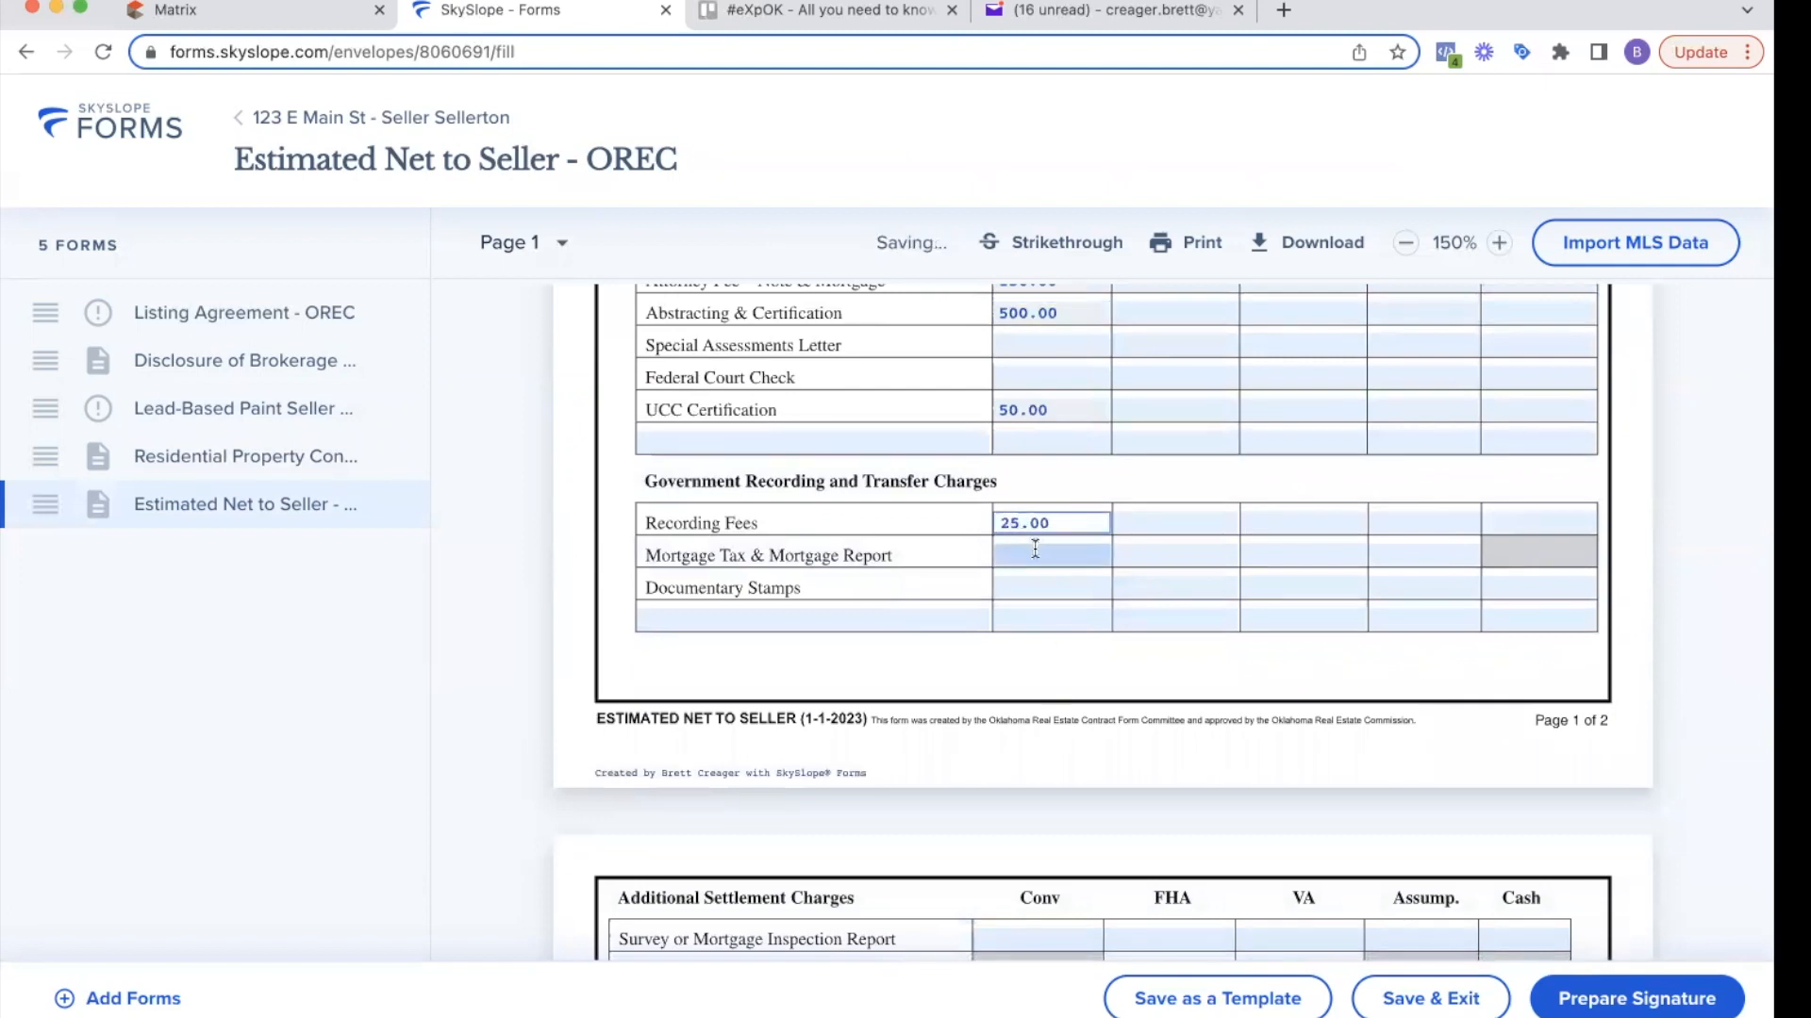
text(150)
click(1038, 585)
text(300)
- Check the estimated total selling costs and the net to seller on page 2 of the estimate
scroll(1038, 582, down, 5)
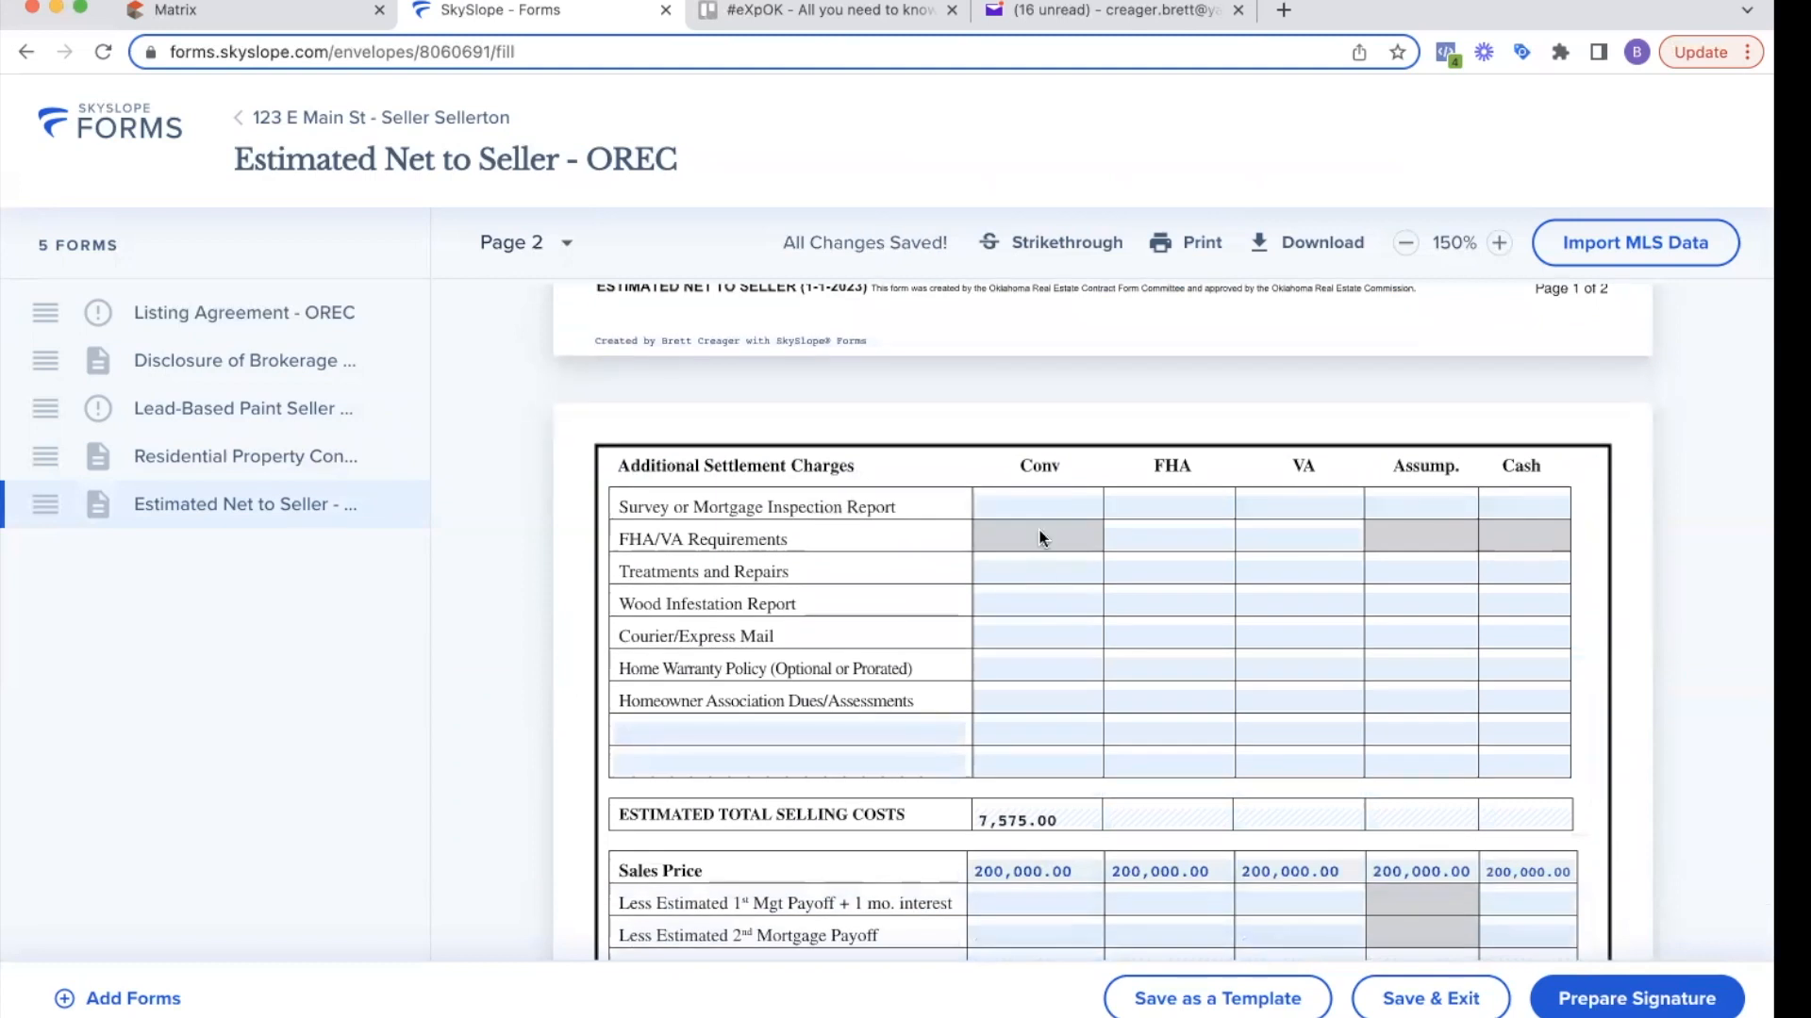
scroll(1040, 539, down, 2)
scroll(1040, 530, down, 1)
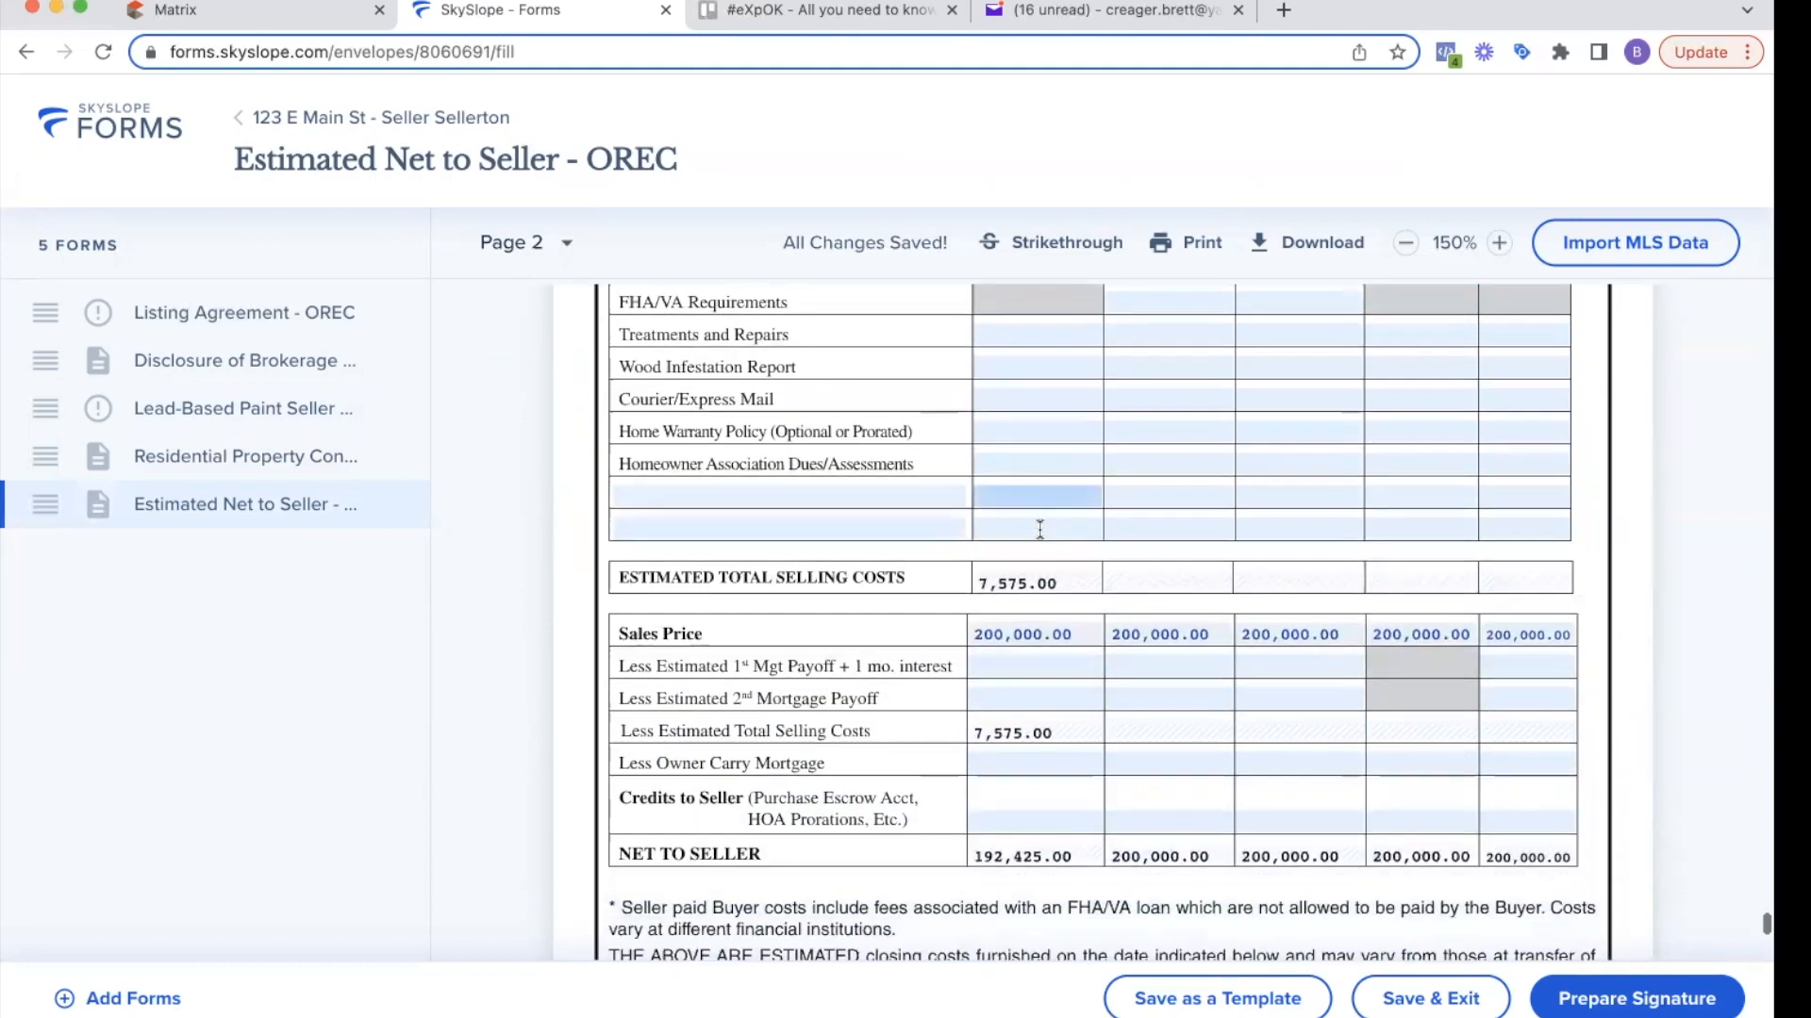
- Review the net-to-seller estimate's totals and acknowledgement section, plus the lead-based paint and property condition disclosure forms
scroll(1040, 529, down, 2)
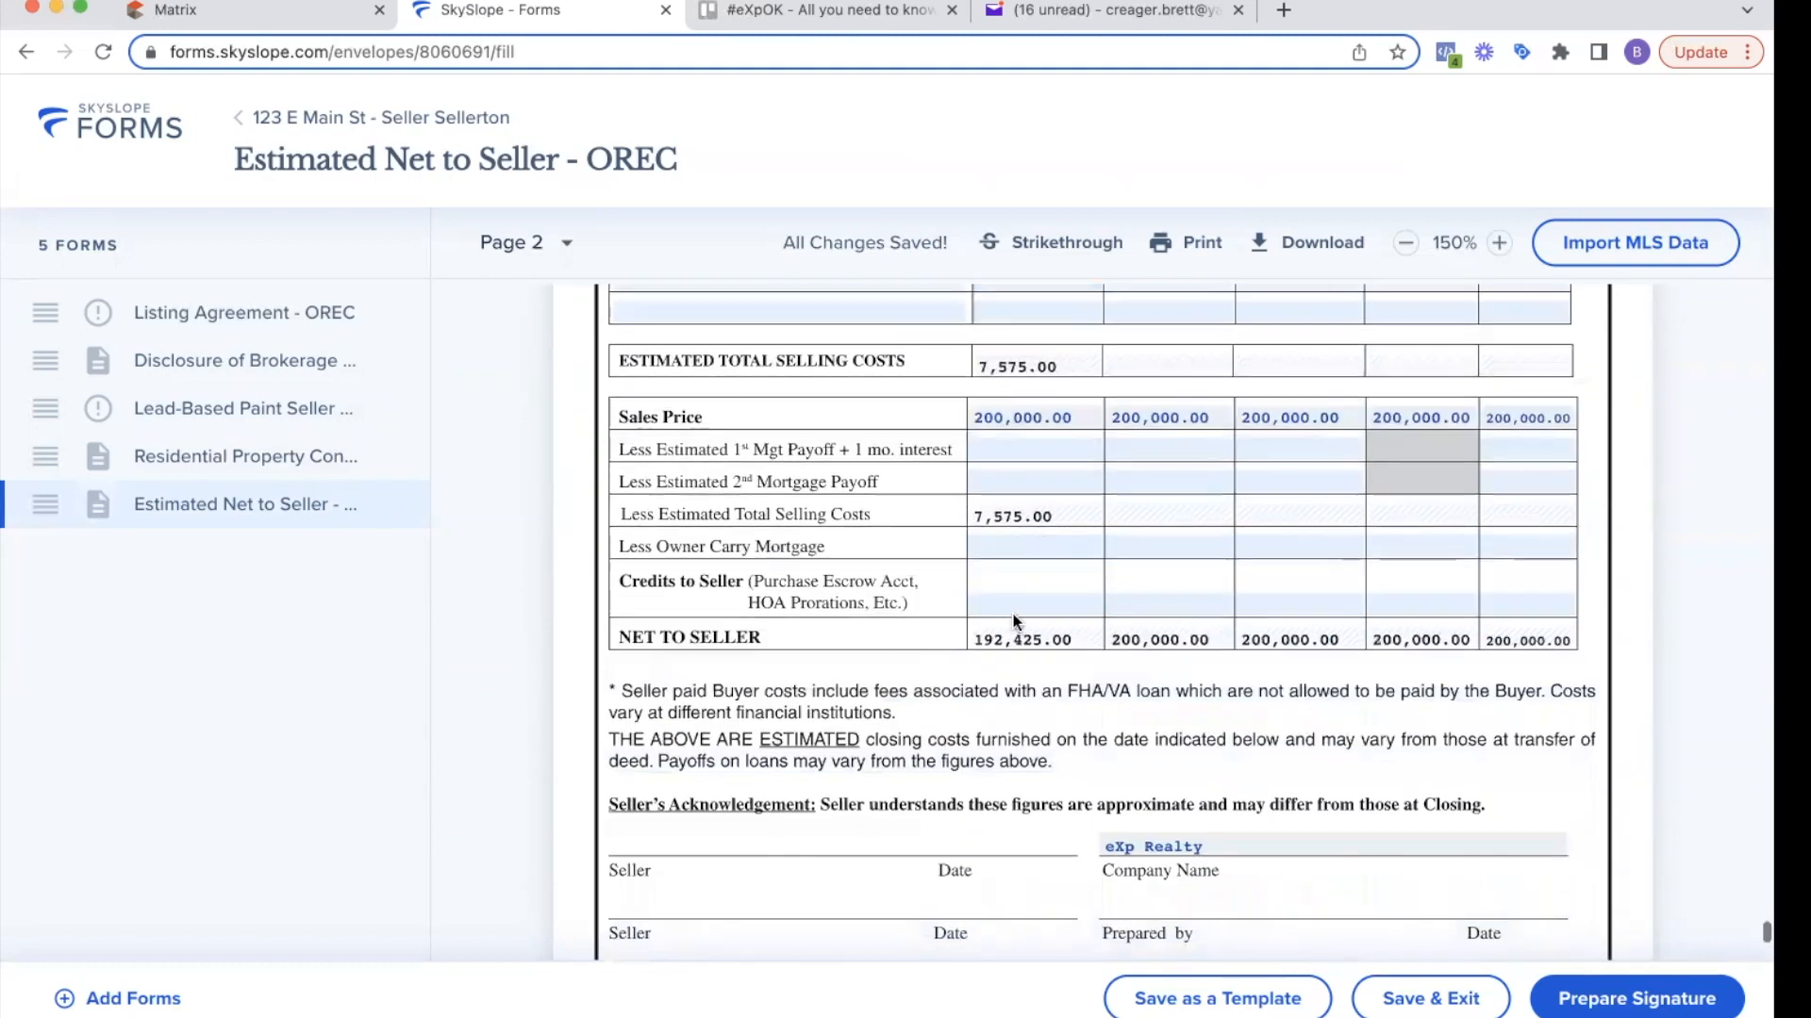
scroll(980, 665, up, 10)
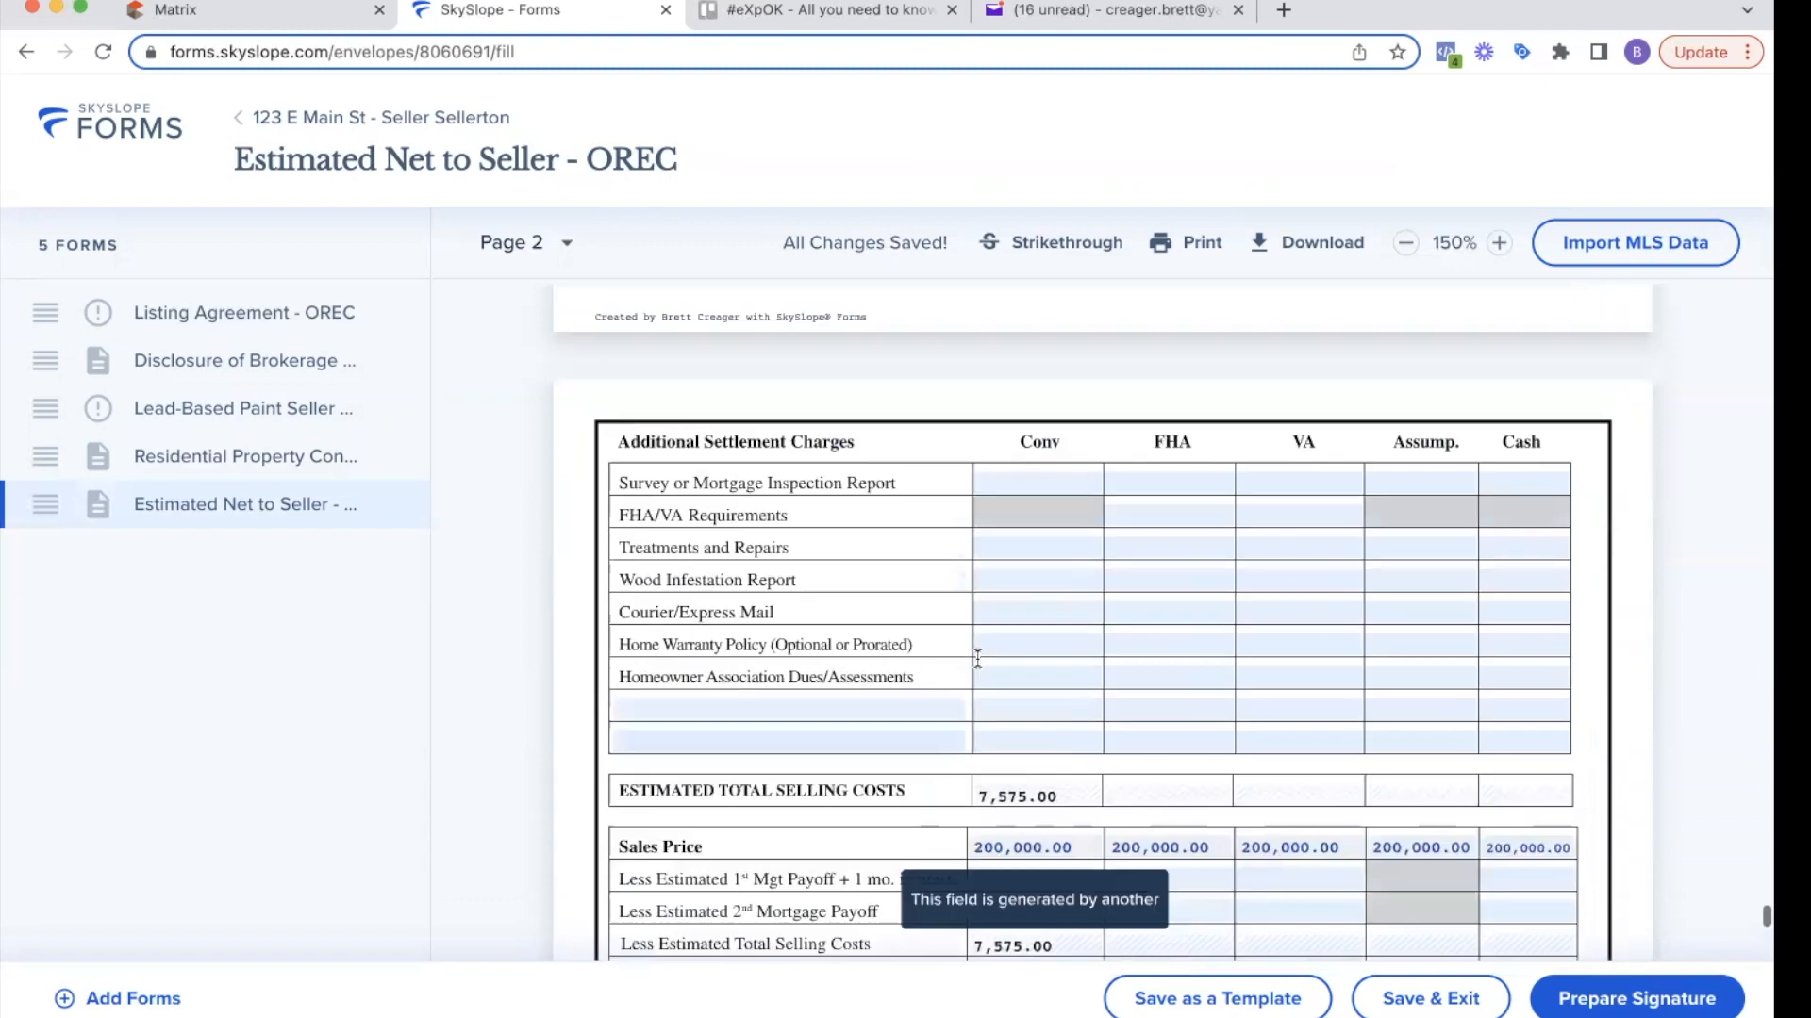
scroll(977, 666, down, 8)
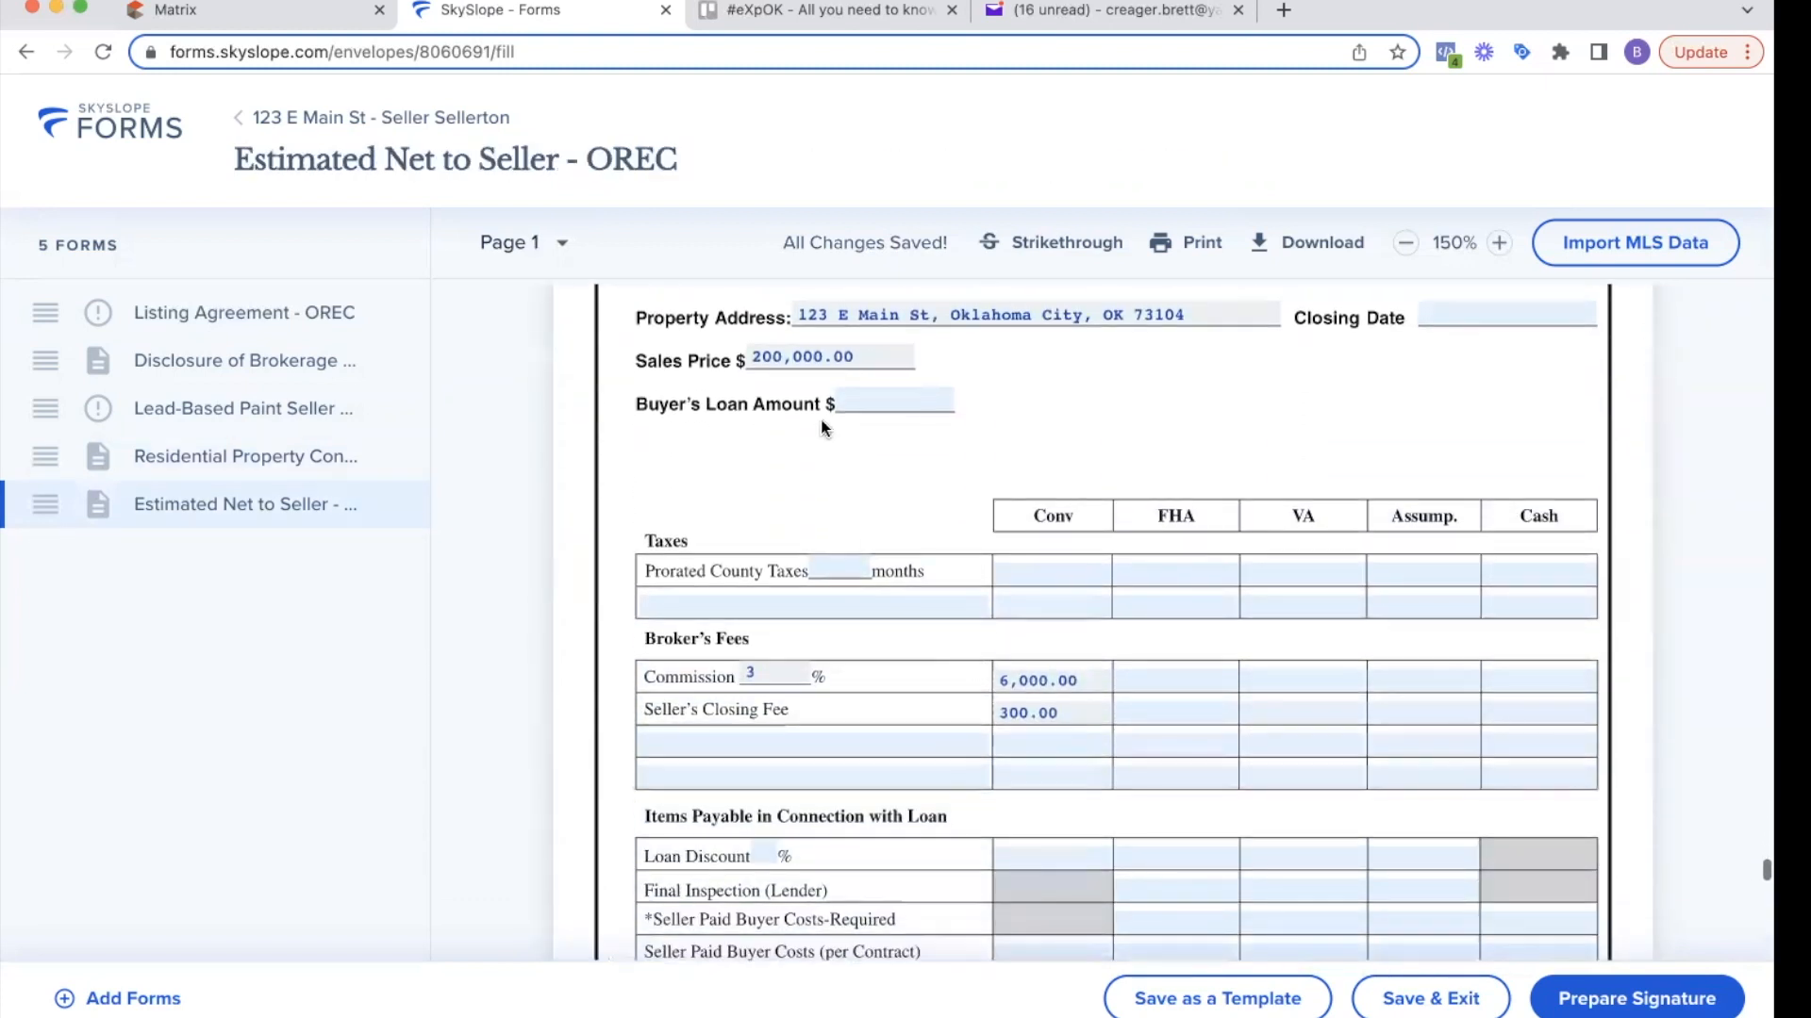
scroll(1004, 748, down, 15)
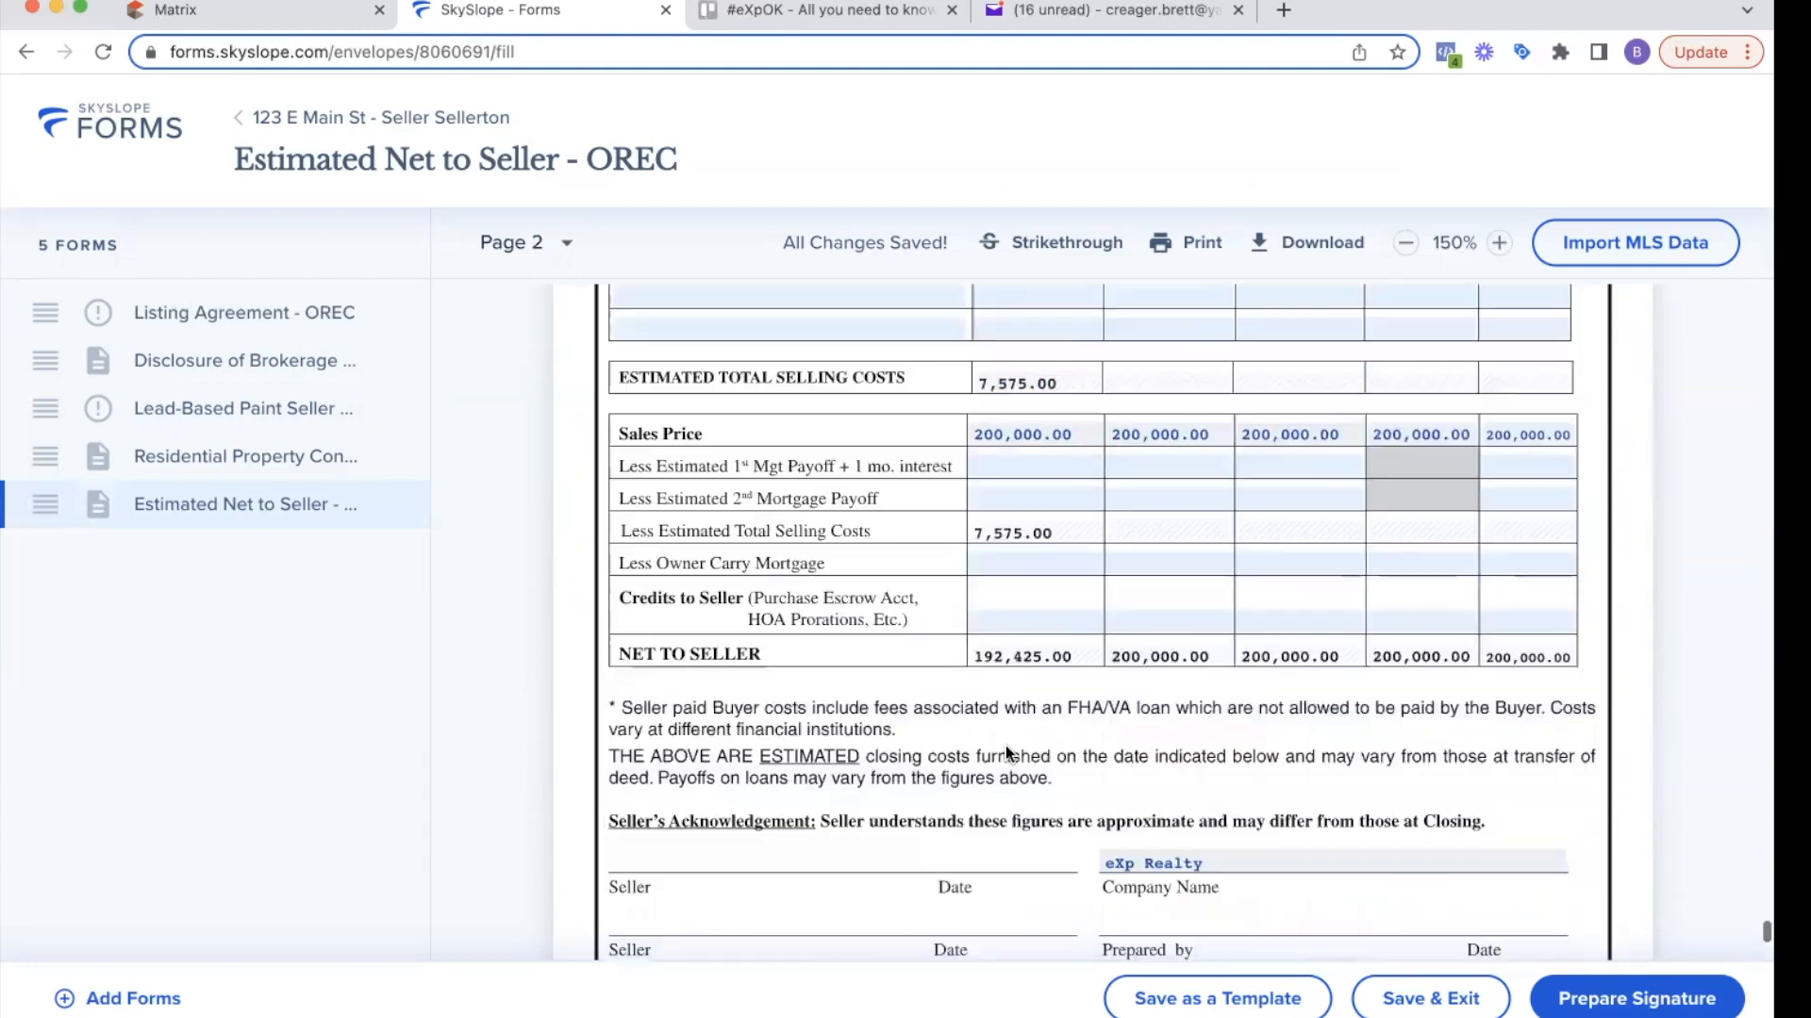
scroll(1054, 455, up, 3)
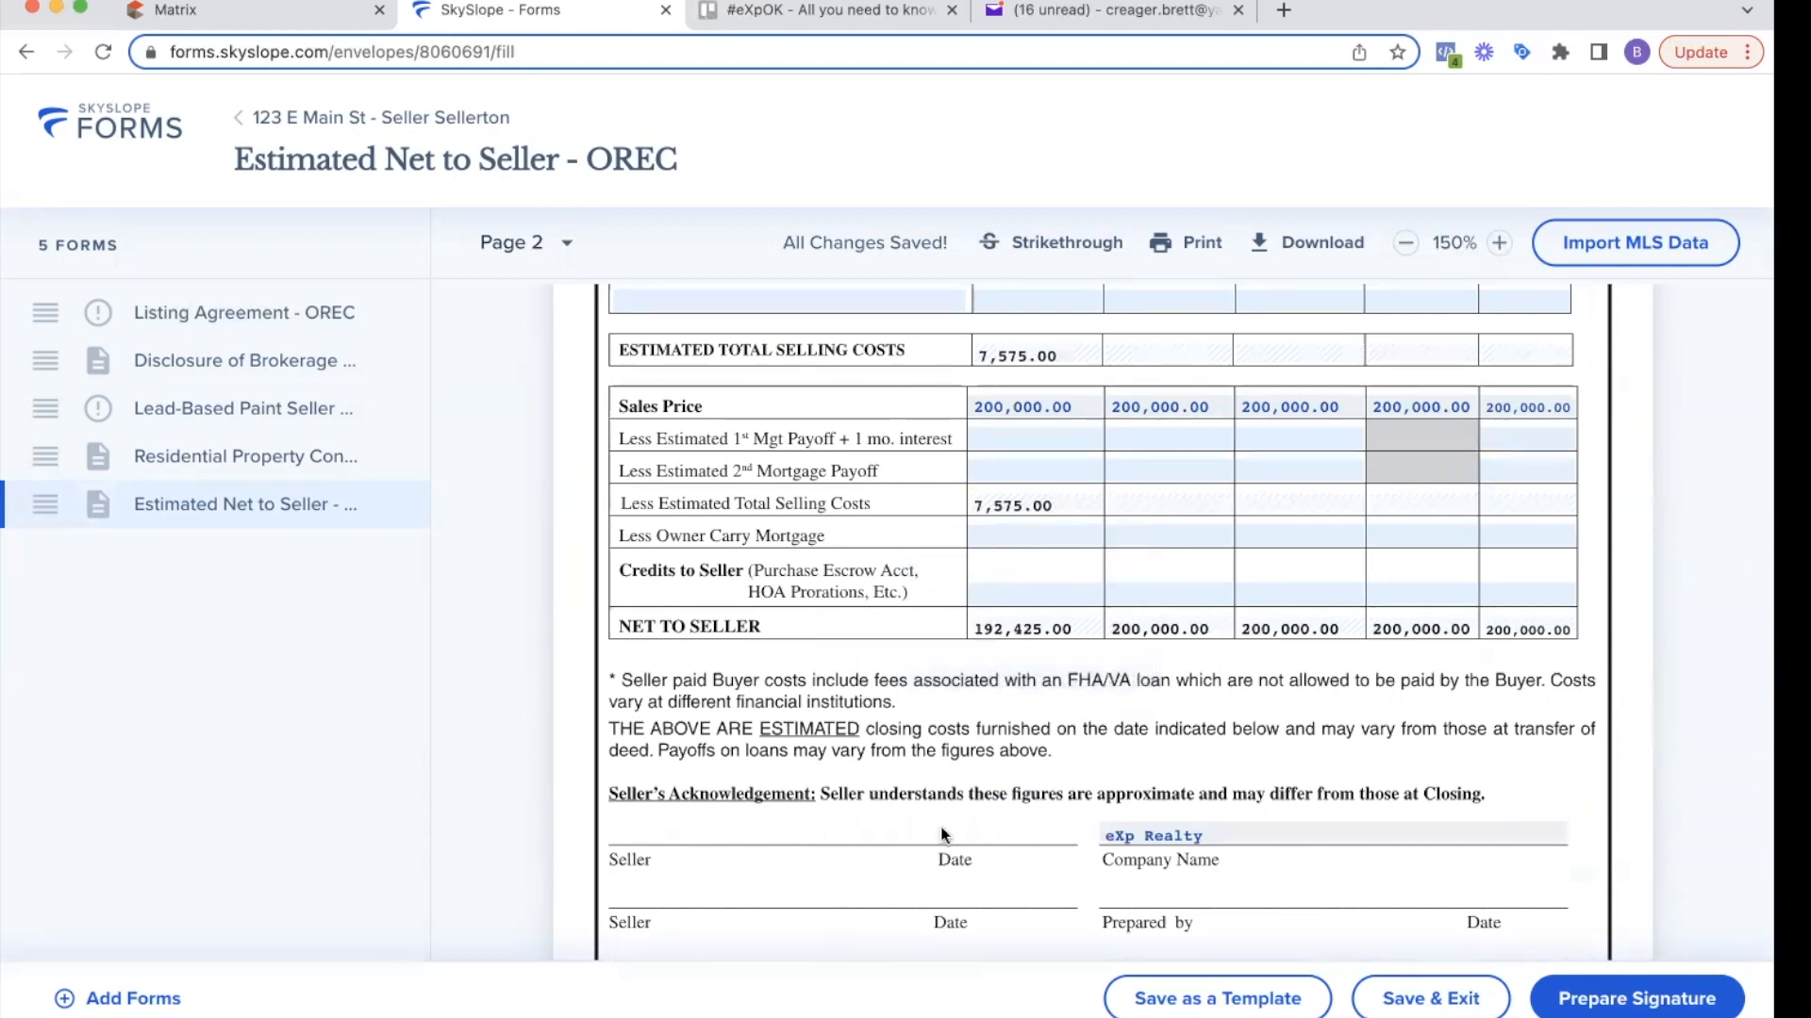
scroll(945, 836, down, 6)
scroll(1422, 349, up, 20)
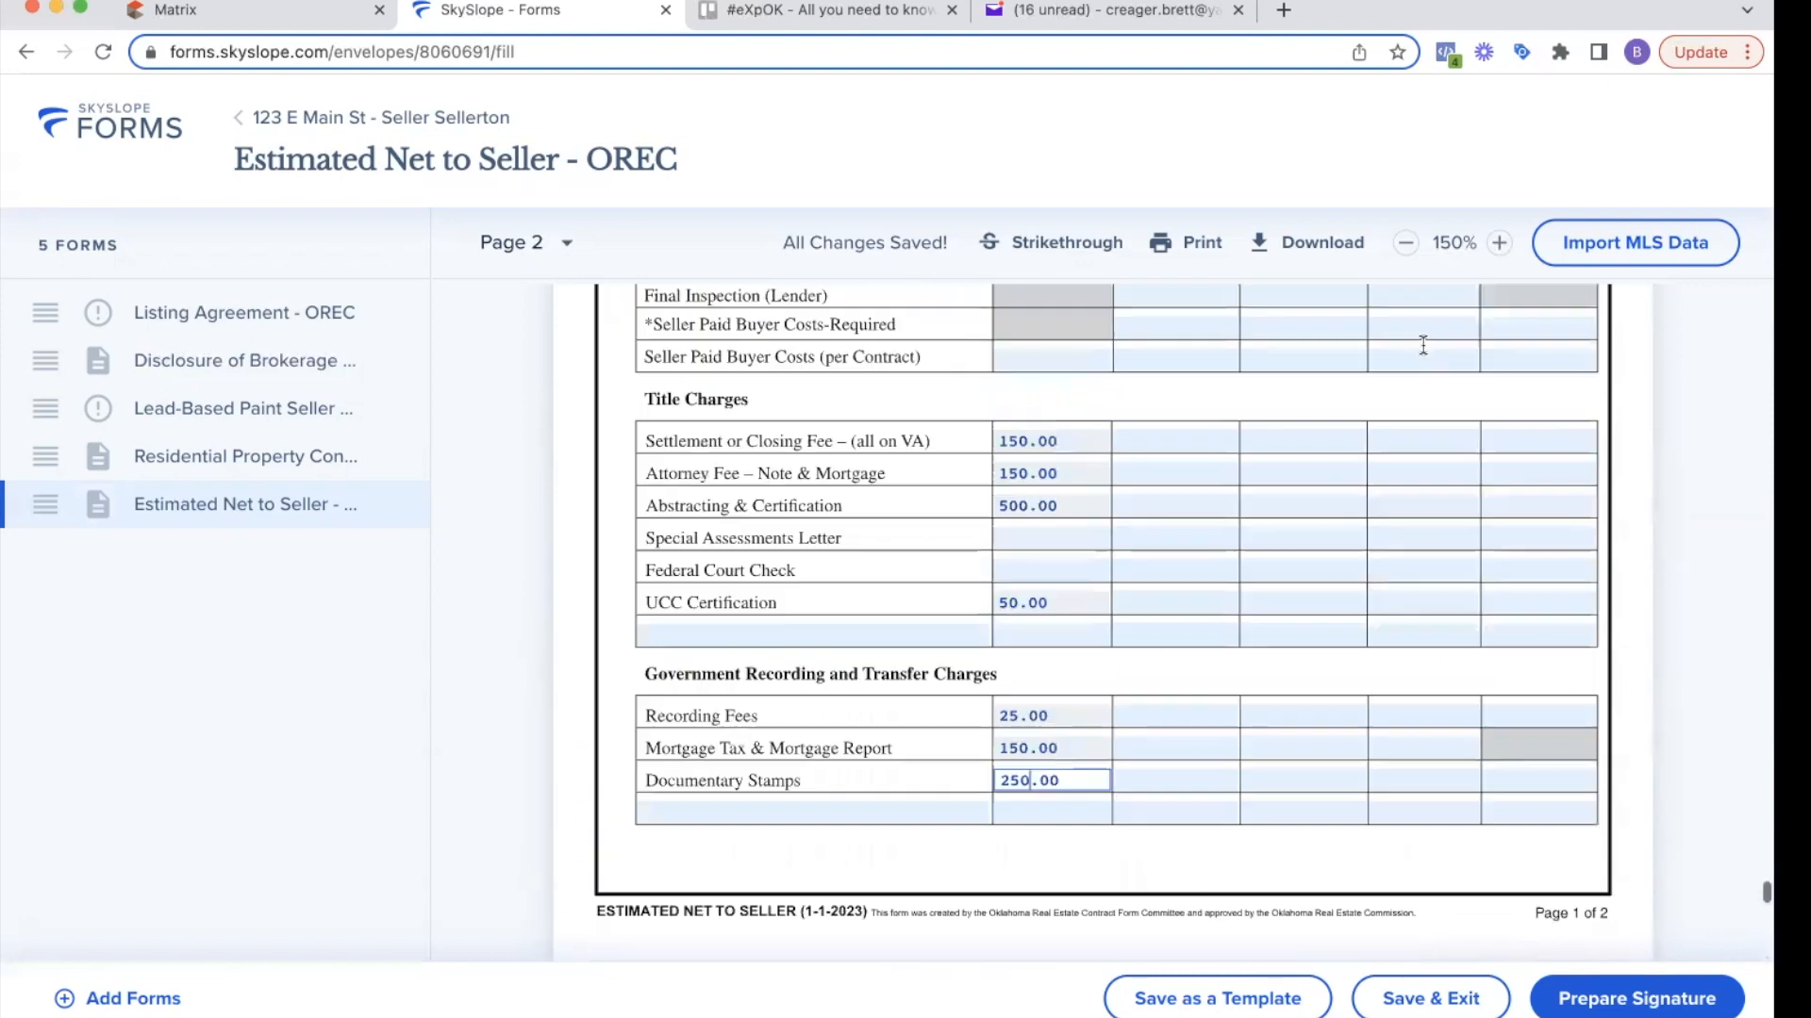
scroll(1422, 345, up, 10)
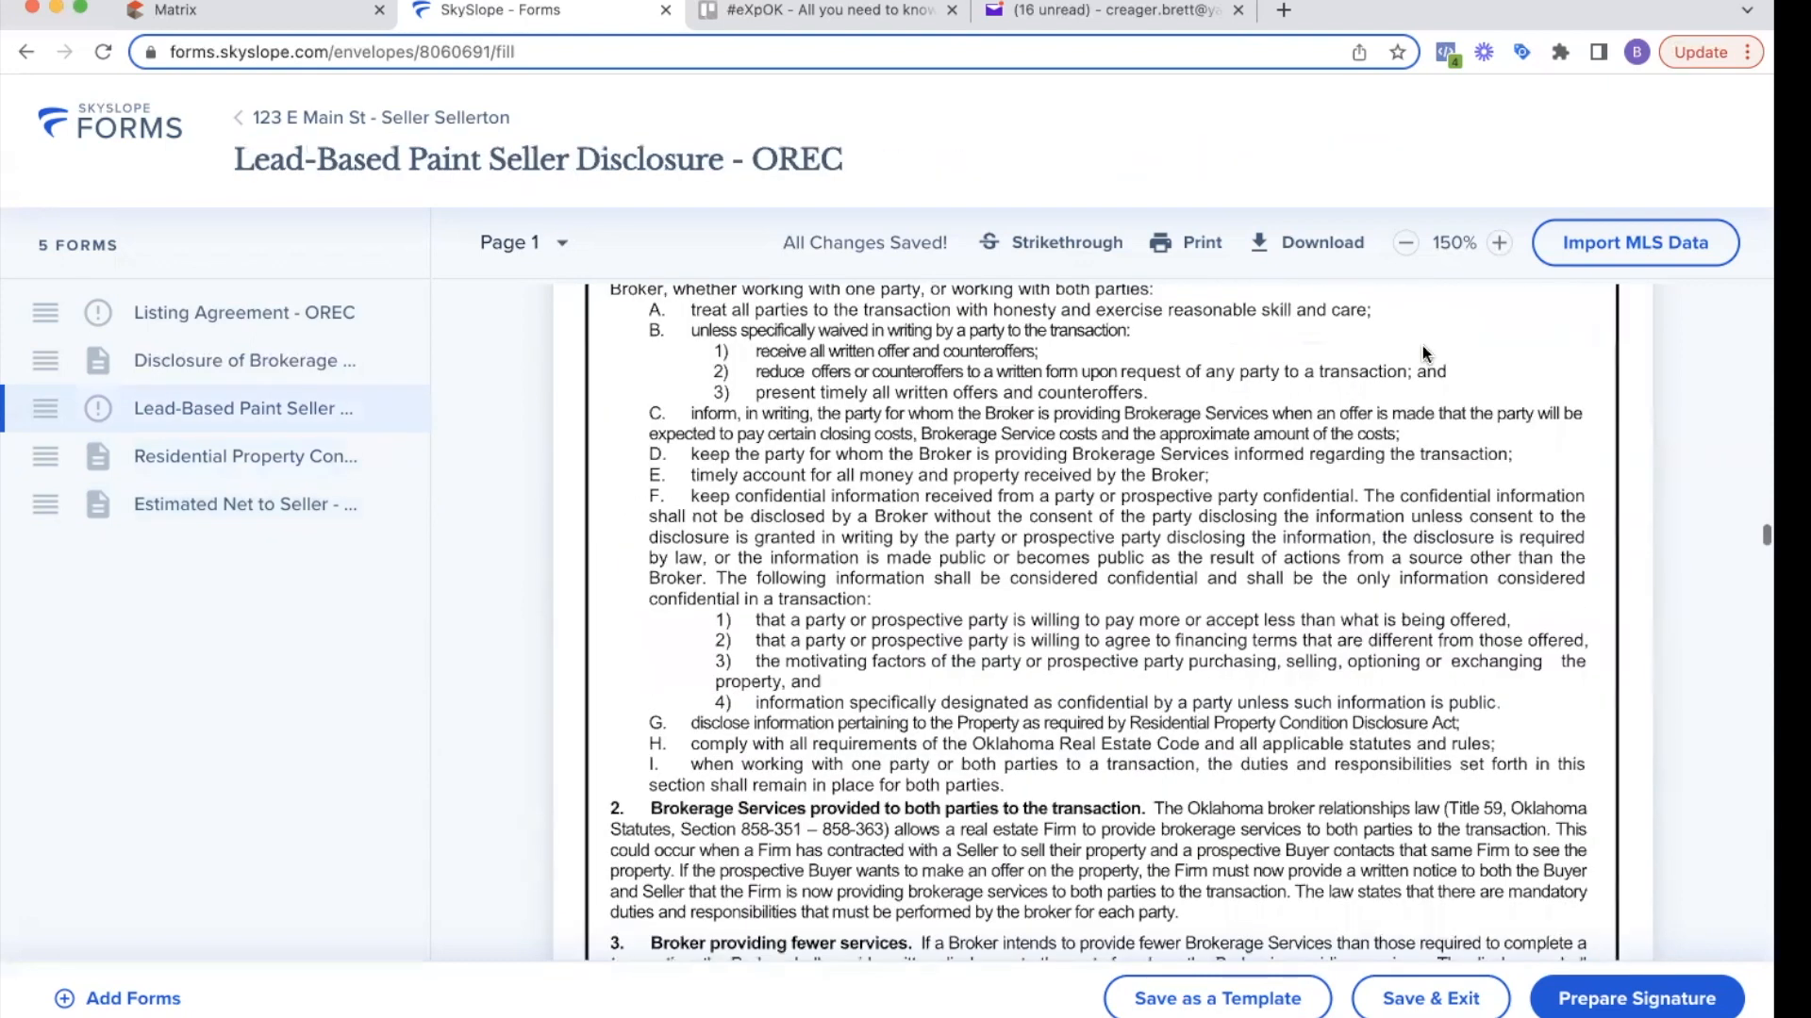
scroll(1422, 345, down, 15)
scroll(1422, 345, up, 10)
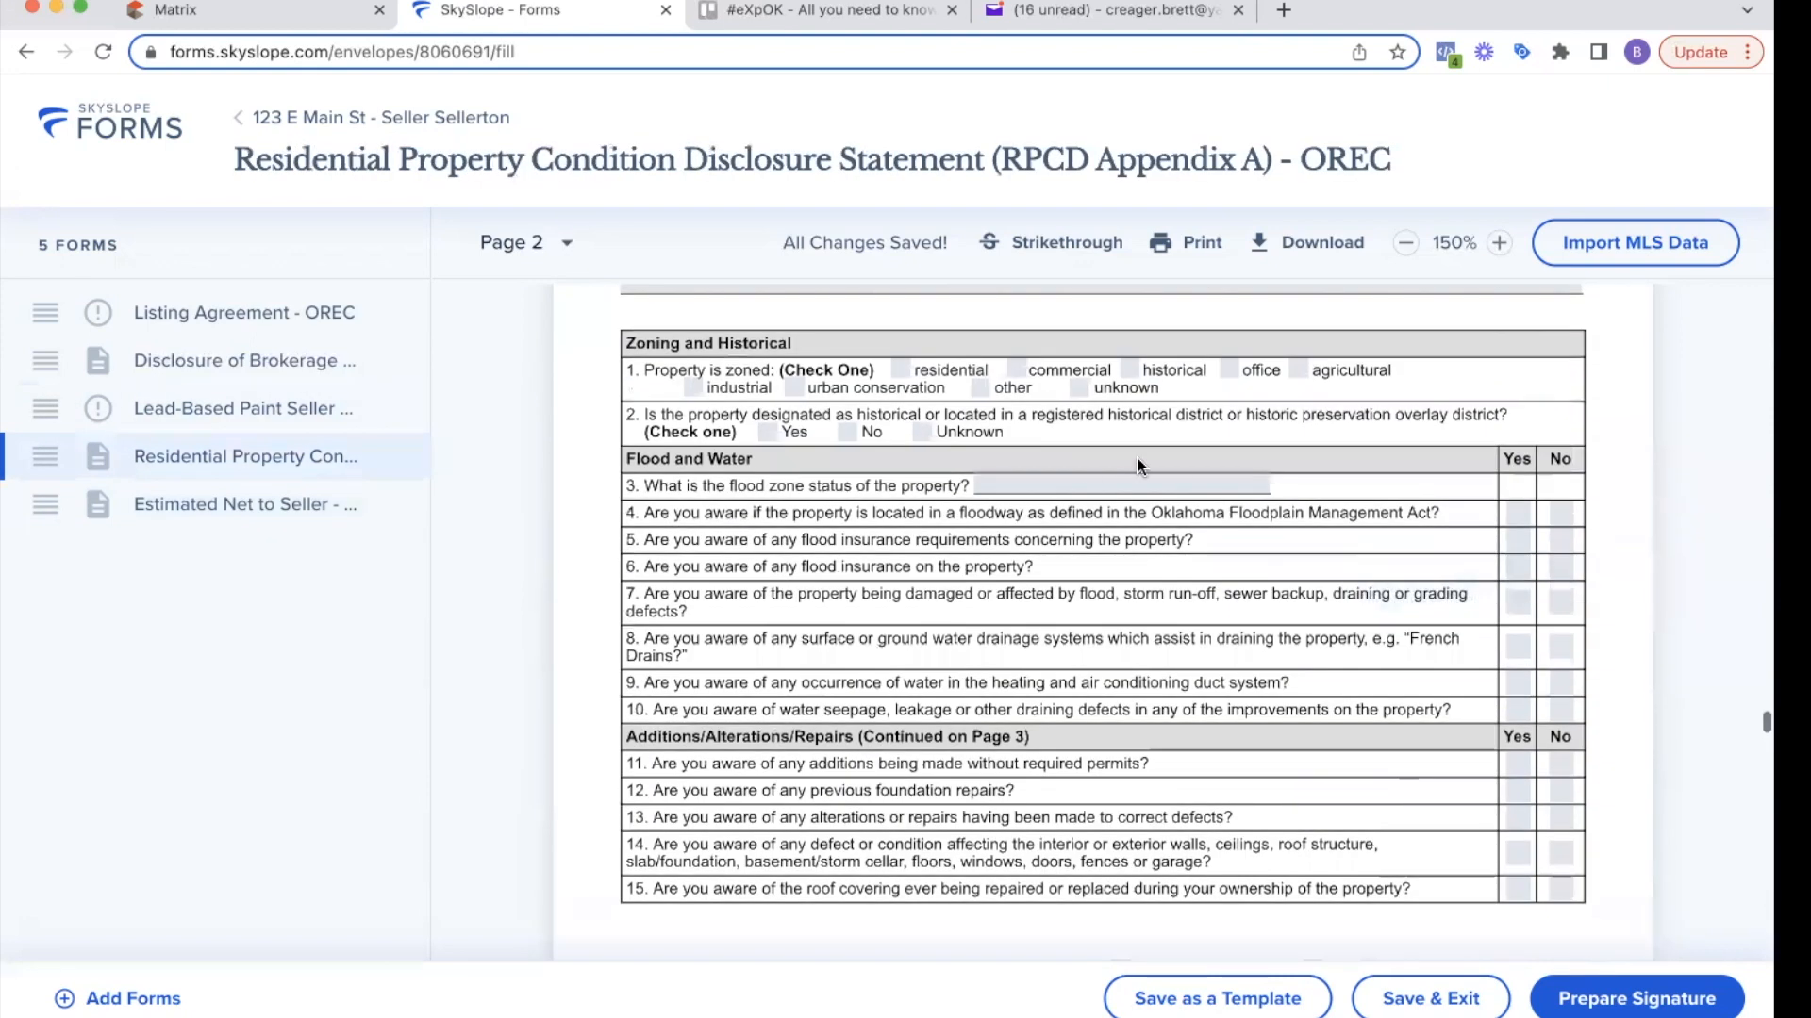
scroll(1099, 481, down, 3)
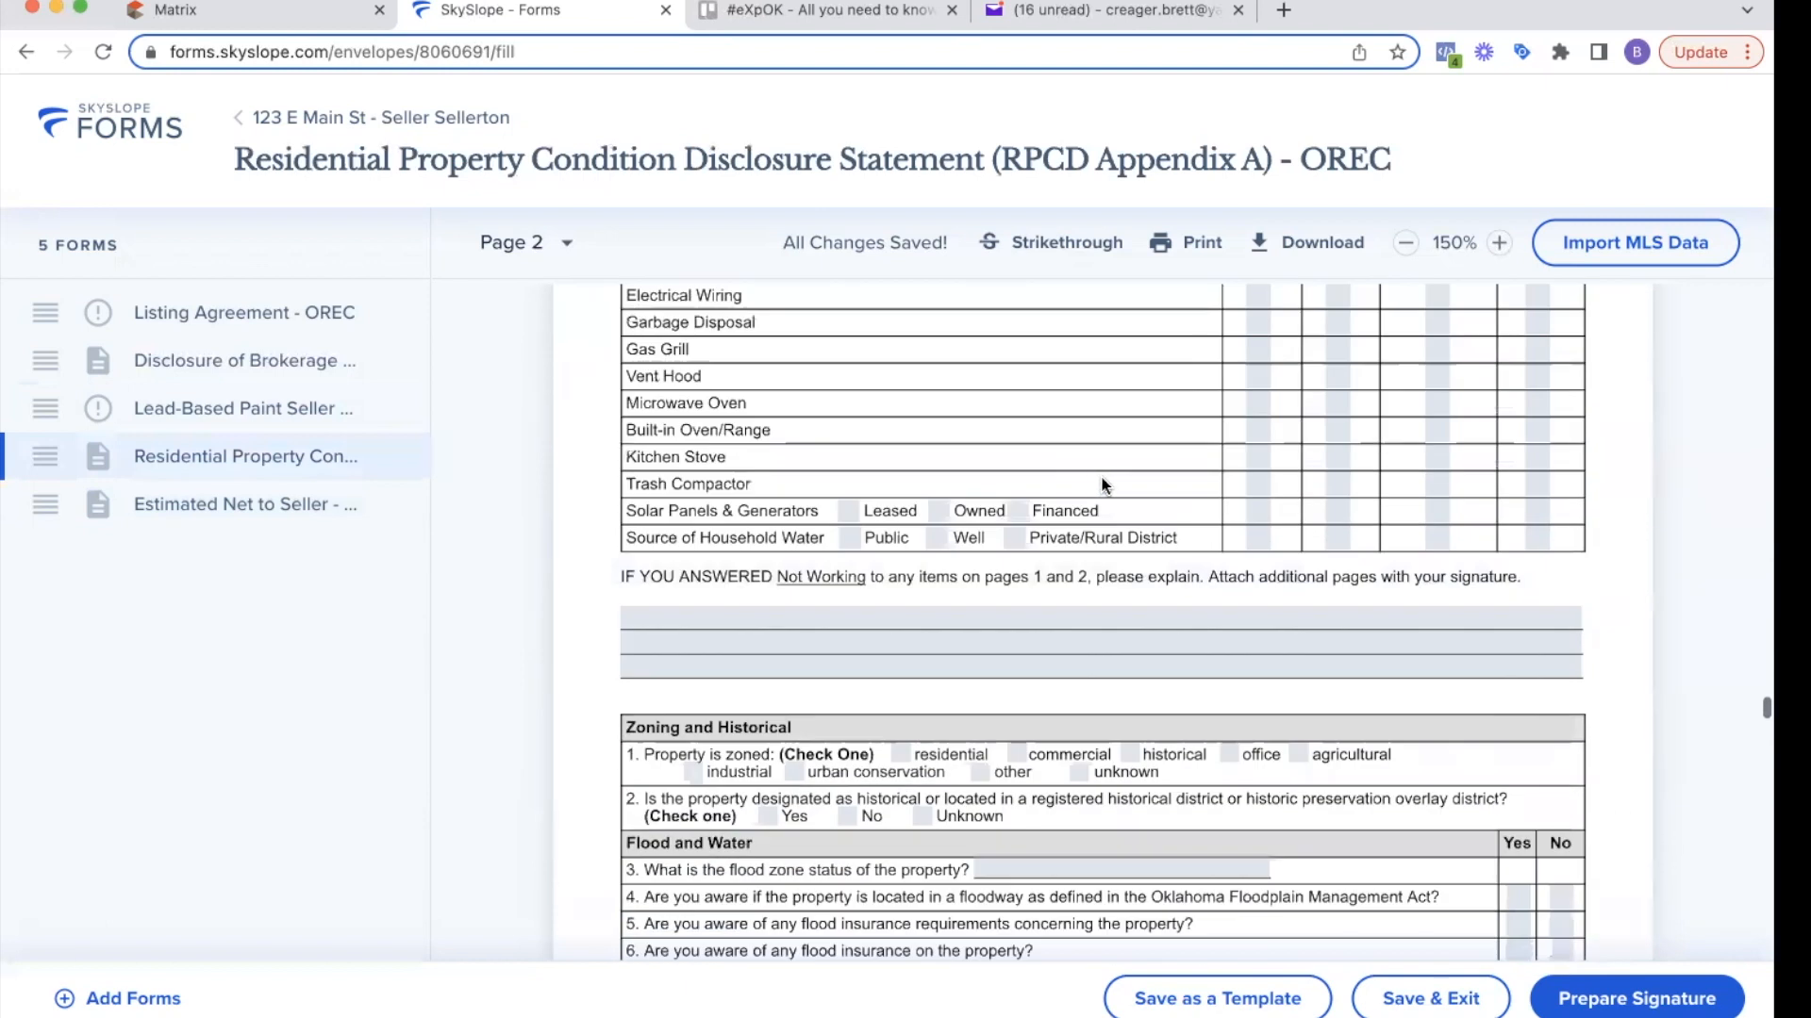
- Start preparing the forms for signature in a new envelope and enter the seller's email address
click(1652, 1001)
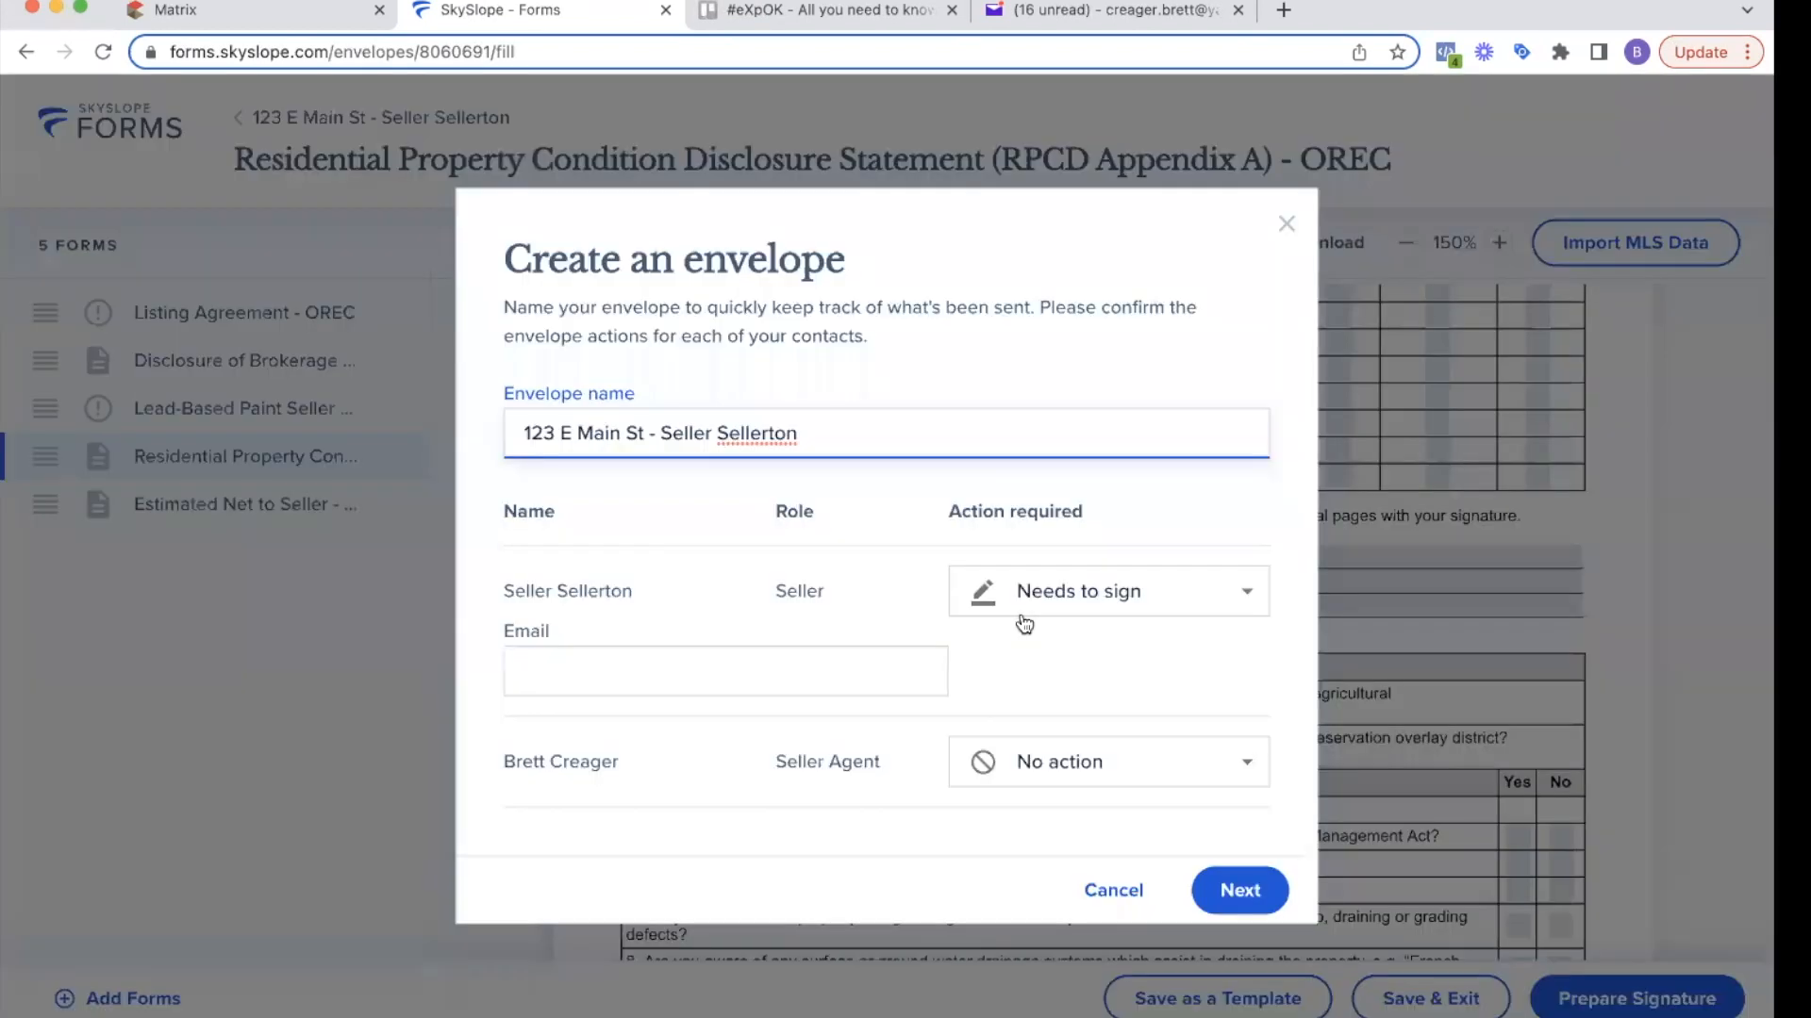
click(599, 672)
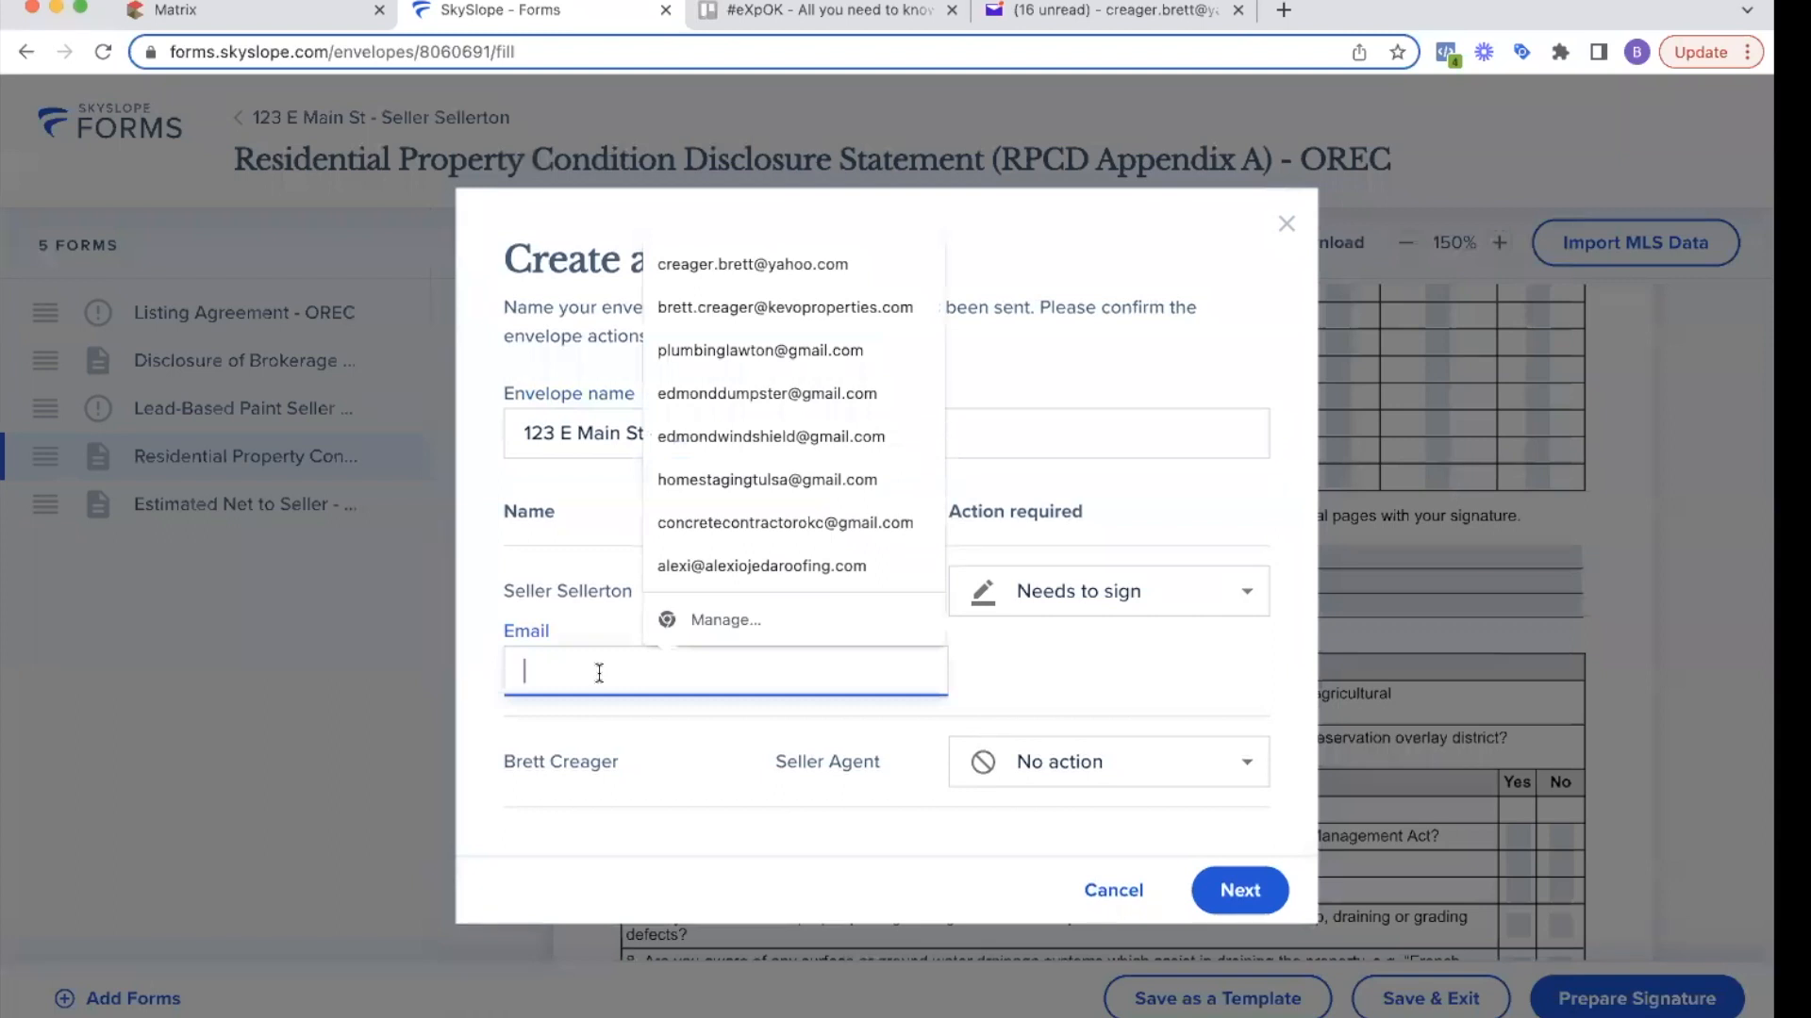
text(cre)
click(686, 716)
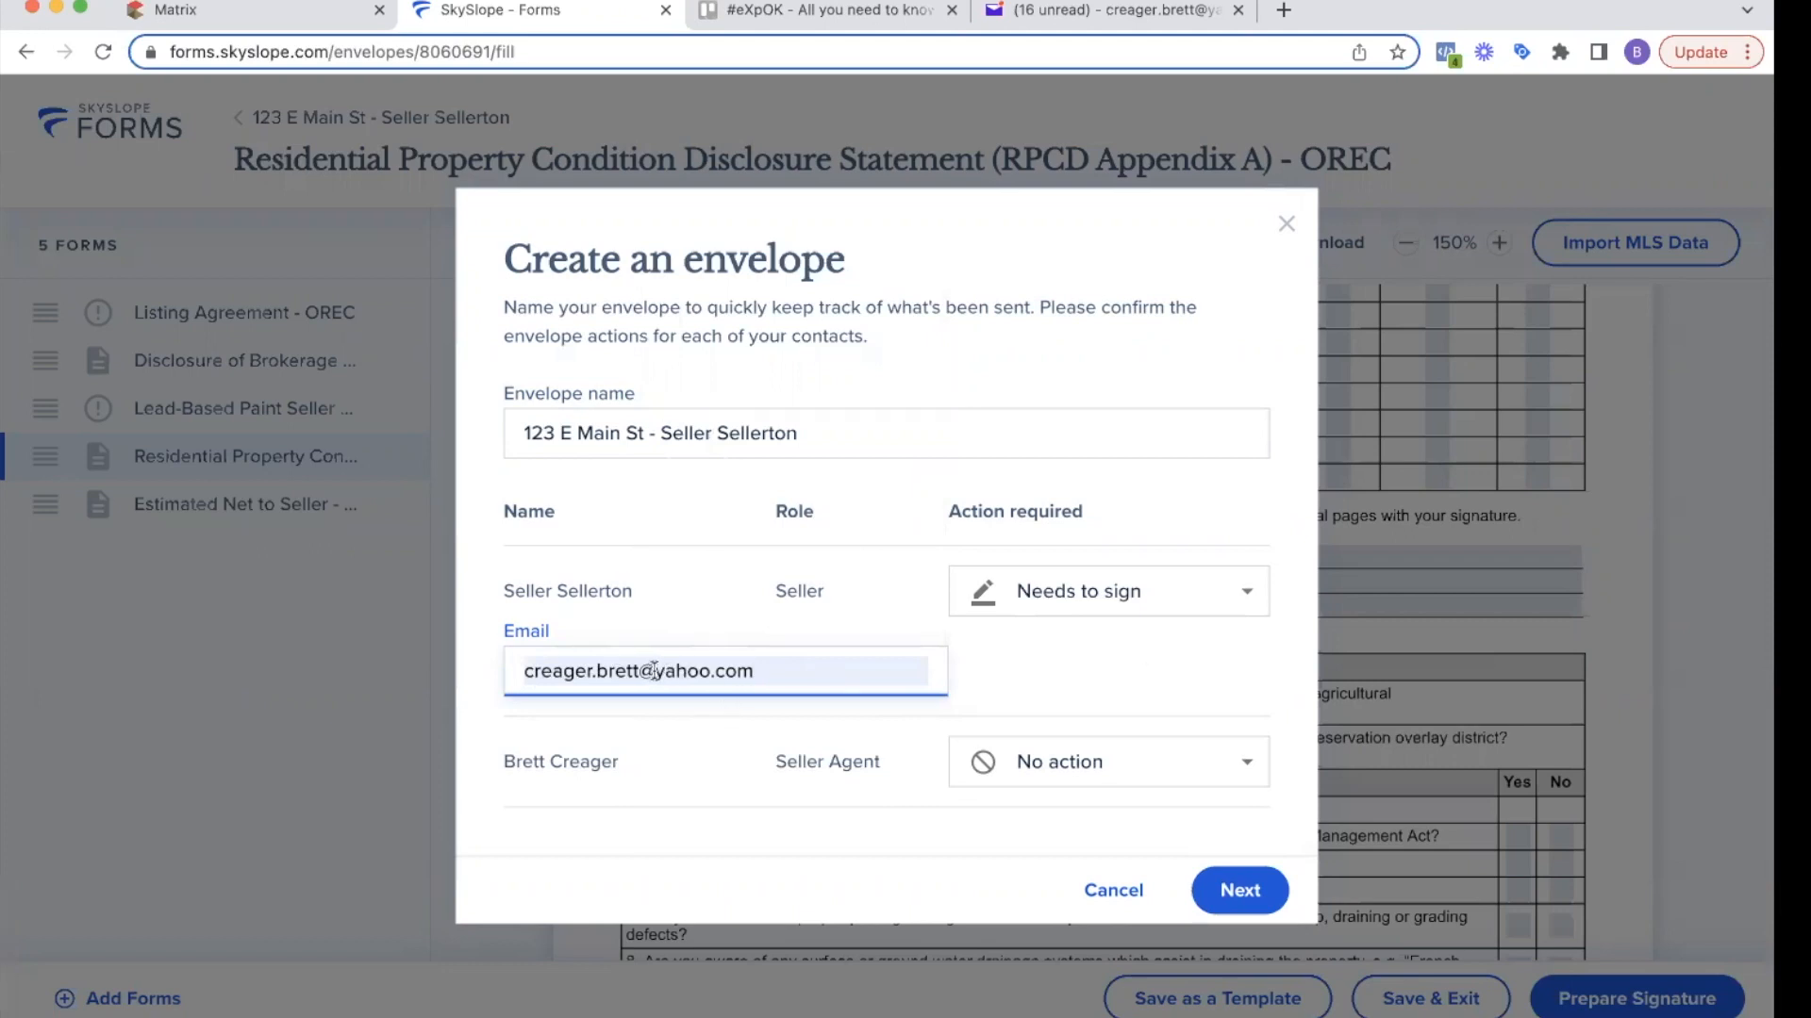
- Keep the seller's required action as Needs to sign and continue to the DigiSign signing setup
click(1044, 577)
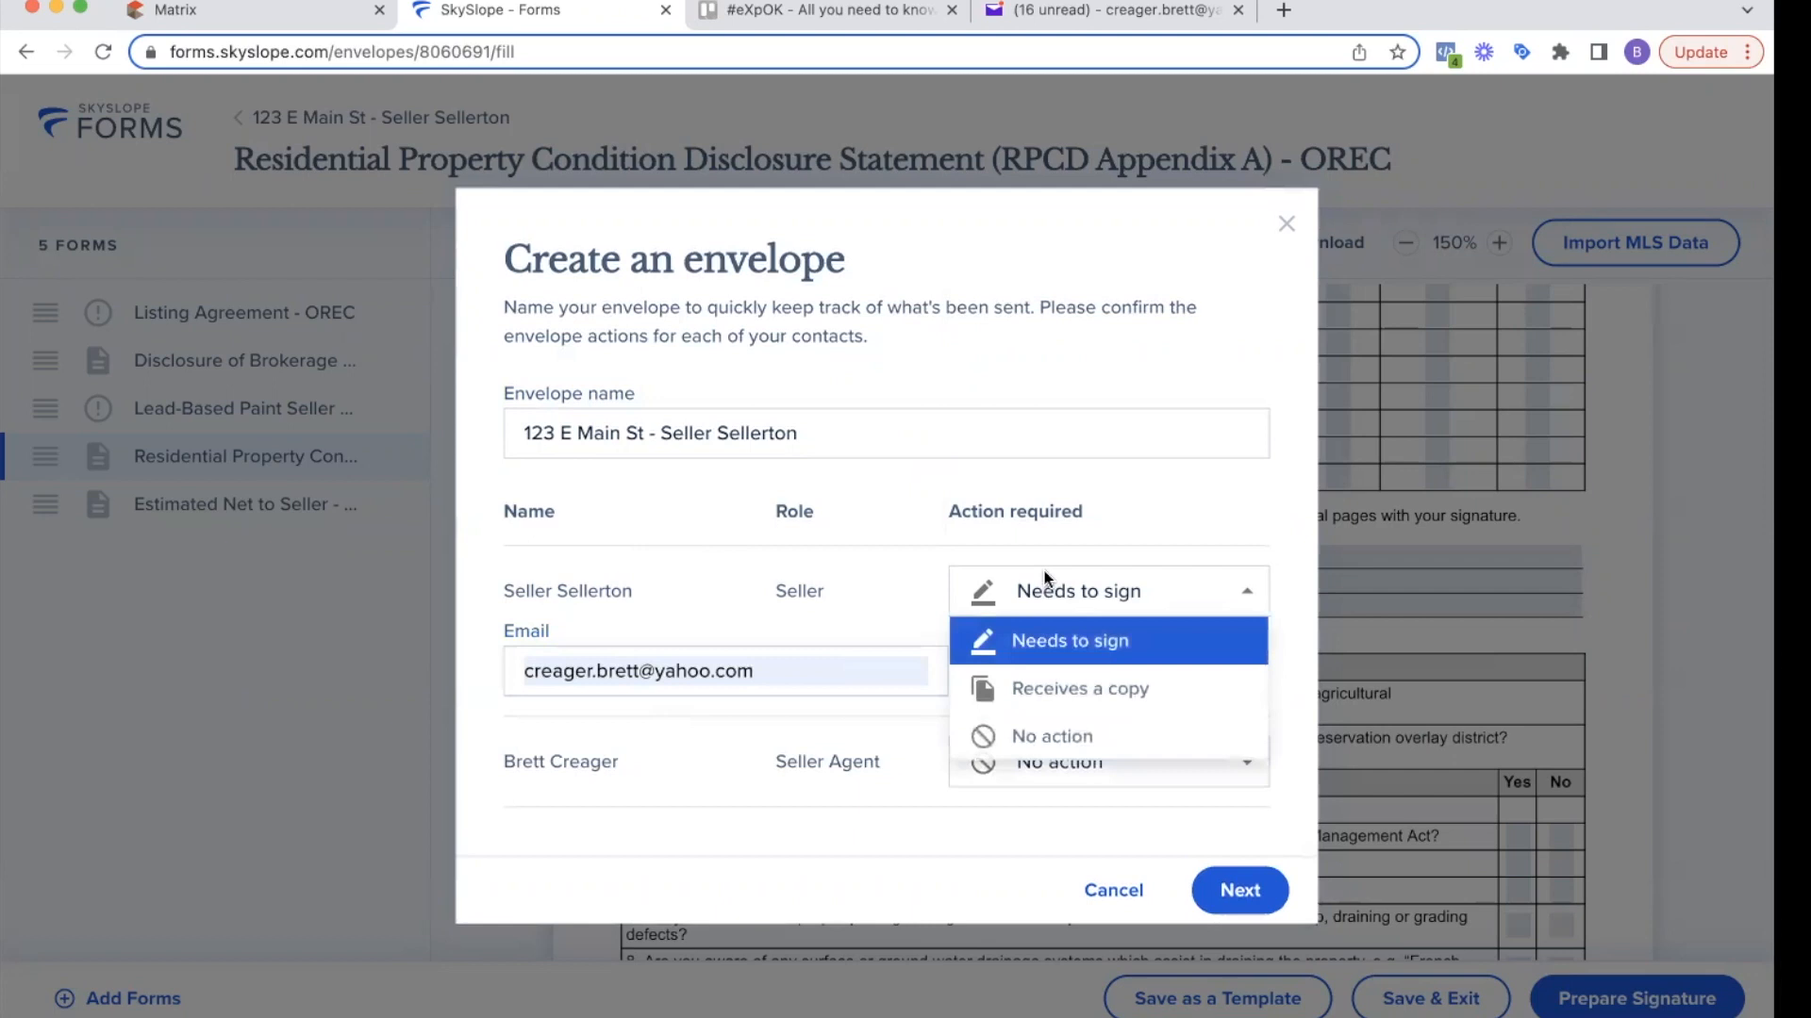
click(928, 577)
click(798, 780)
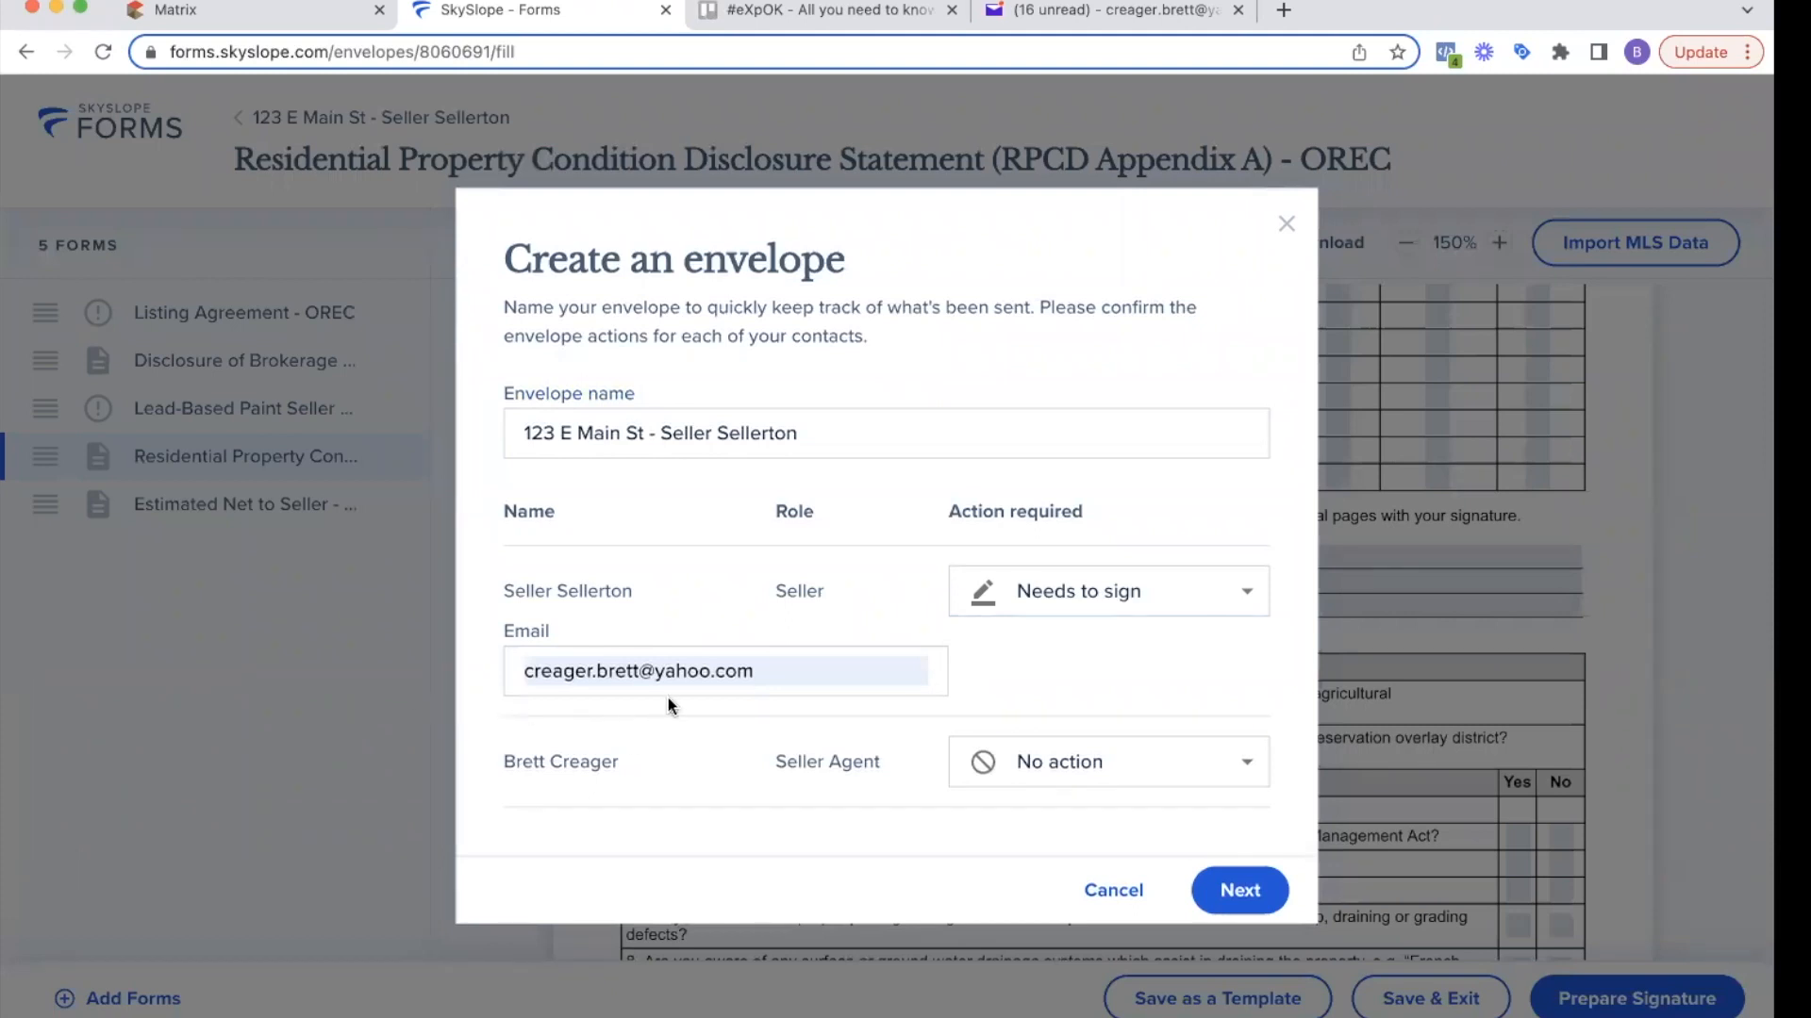
click(1033, 594)
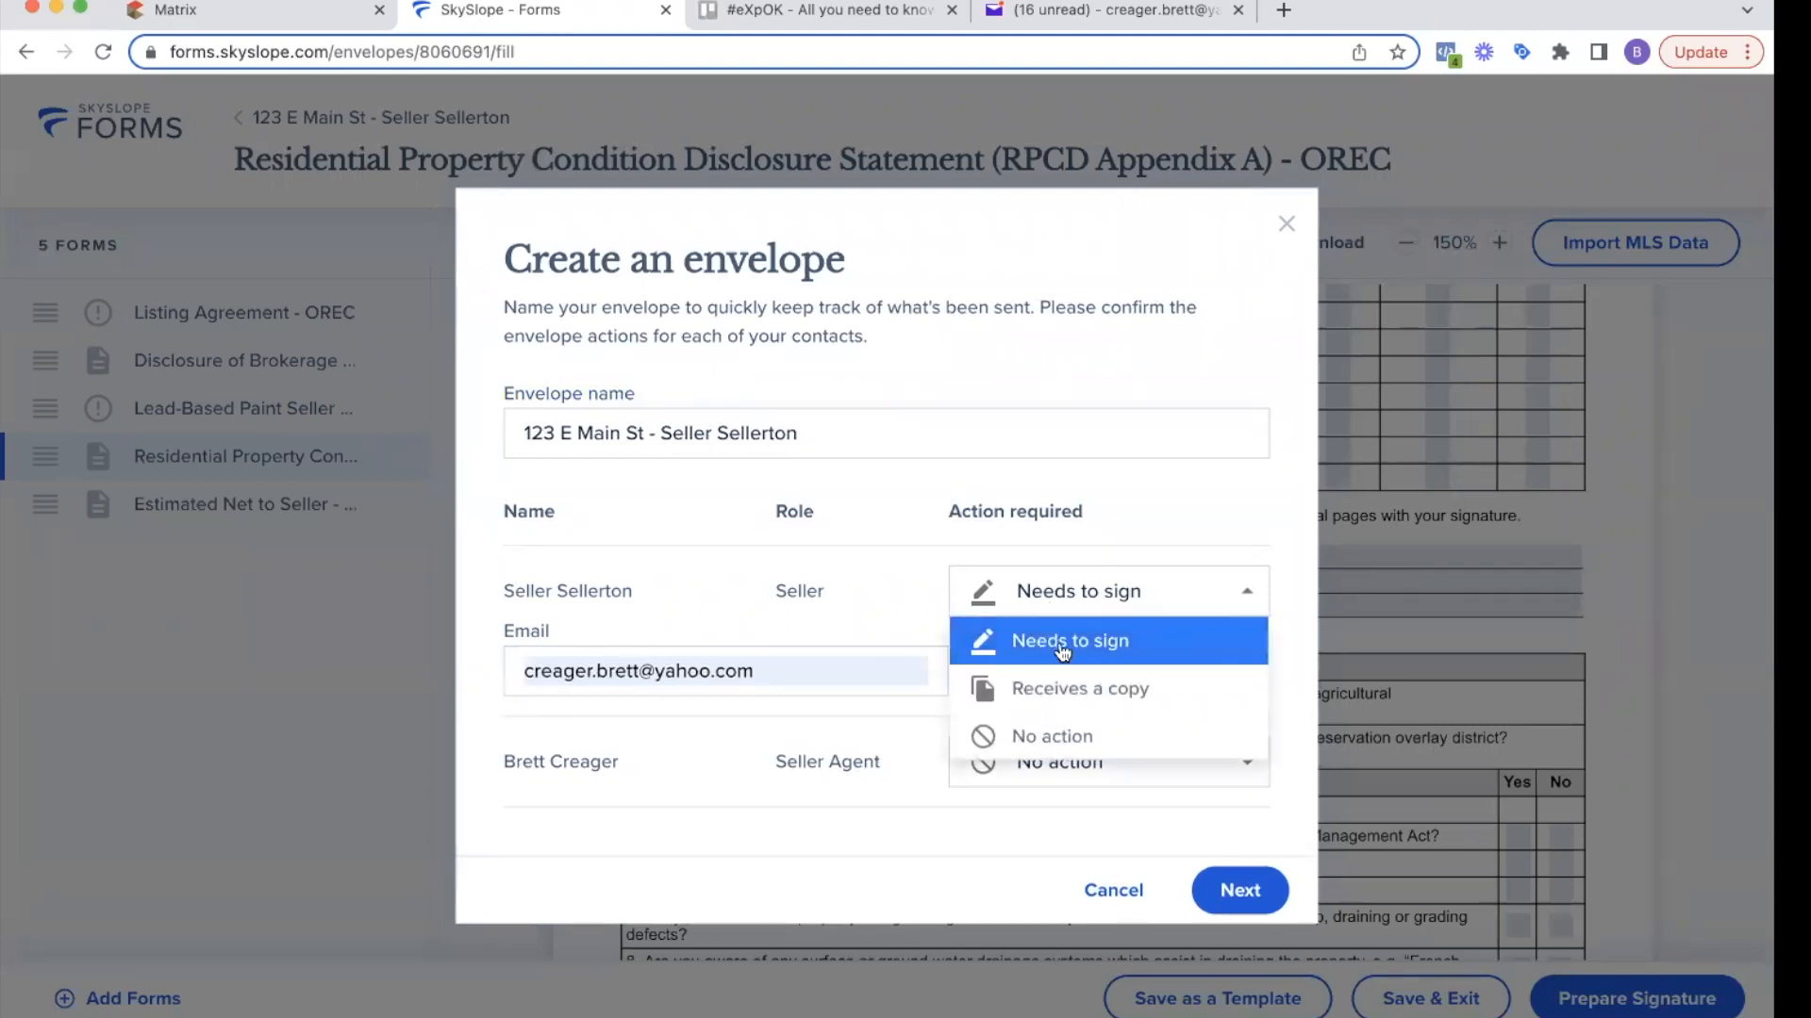
click(1056, 638)
click(1241, 890)
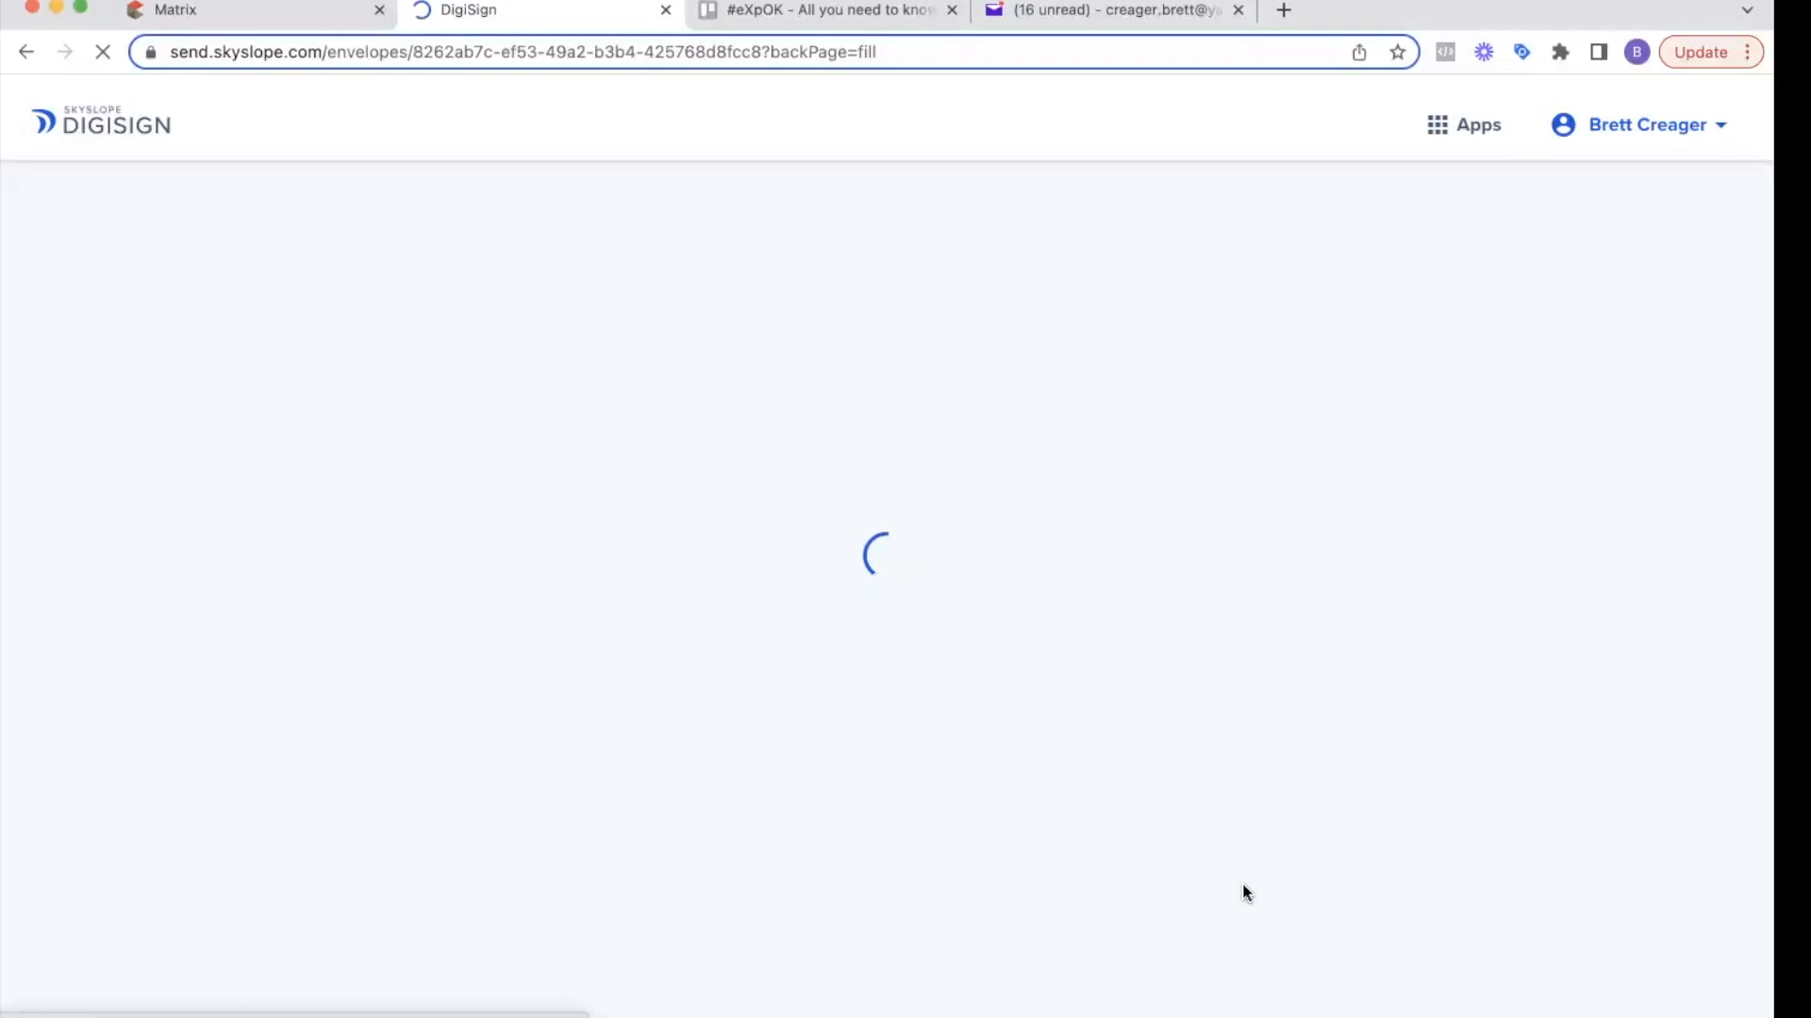
- Review the seller's signature, date, initials and checkbox blocks in the listing agreement, lead-based paint and property condition disclosures
scroll(1127, 565, down, 2)
scroll(1127, 567, down, 10)
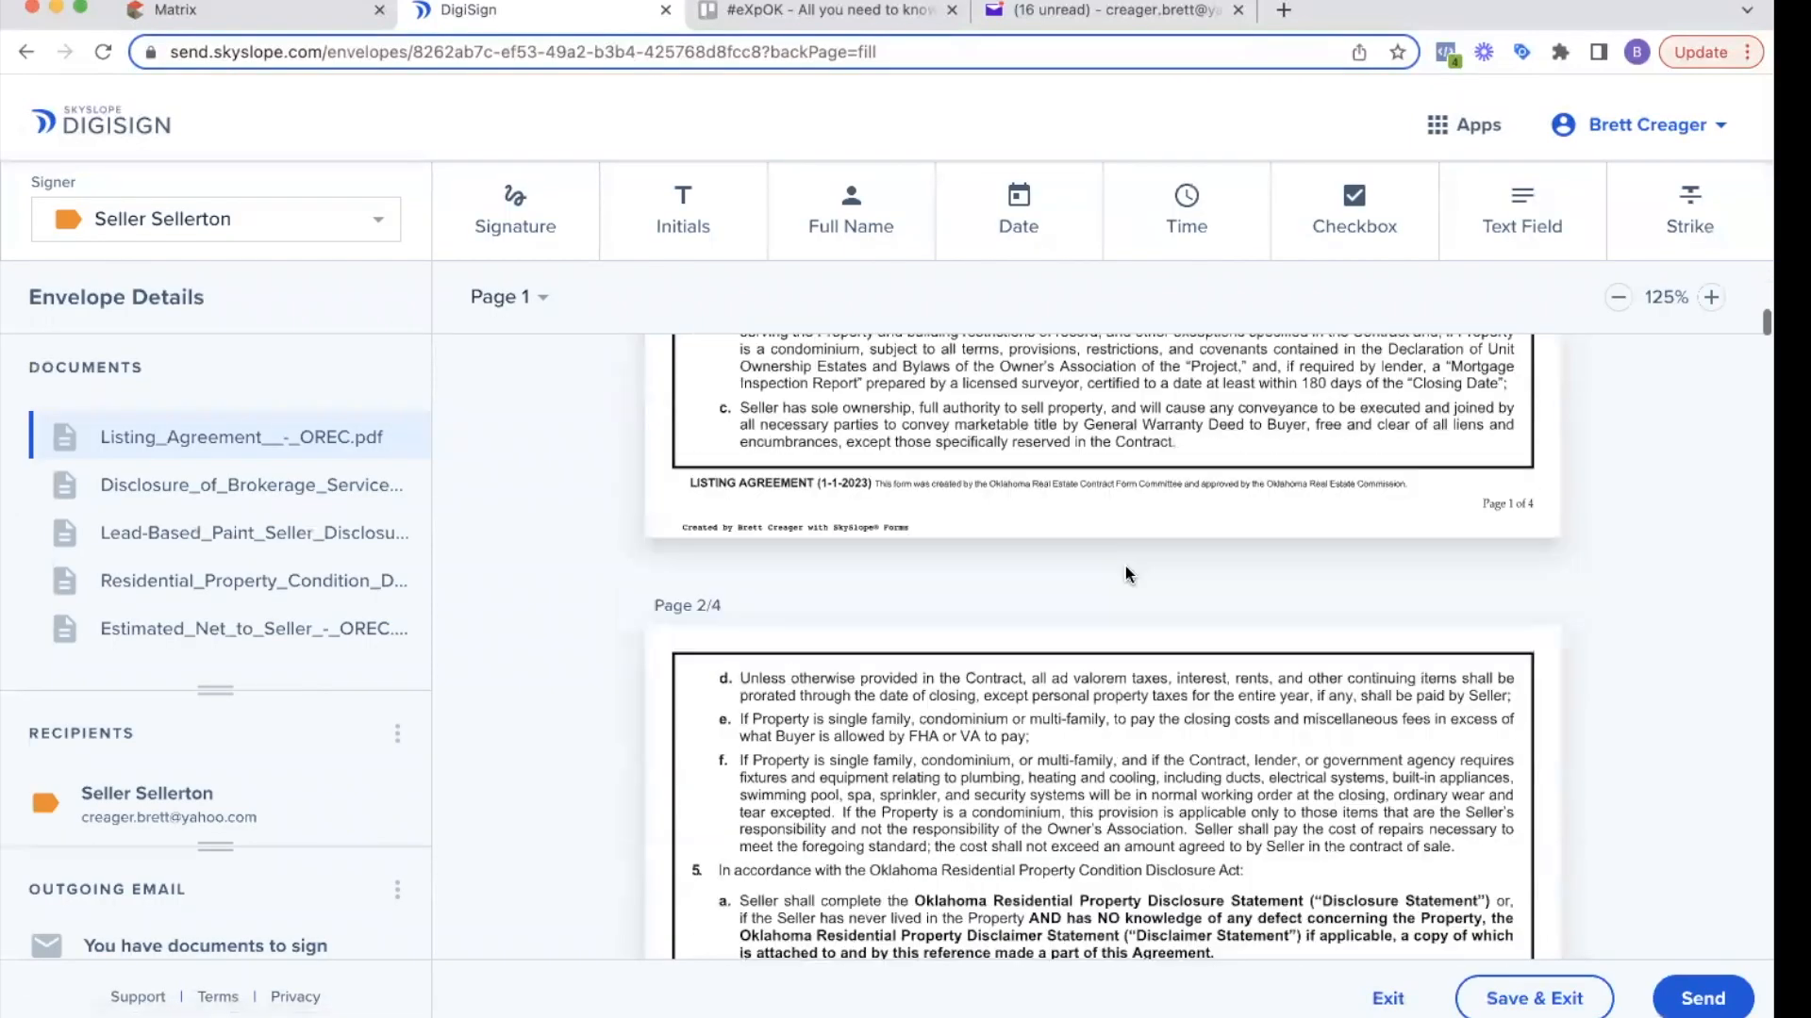
scroll(1127, 567, down, 20)
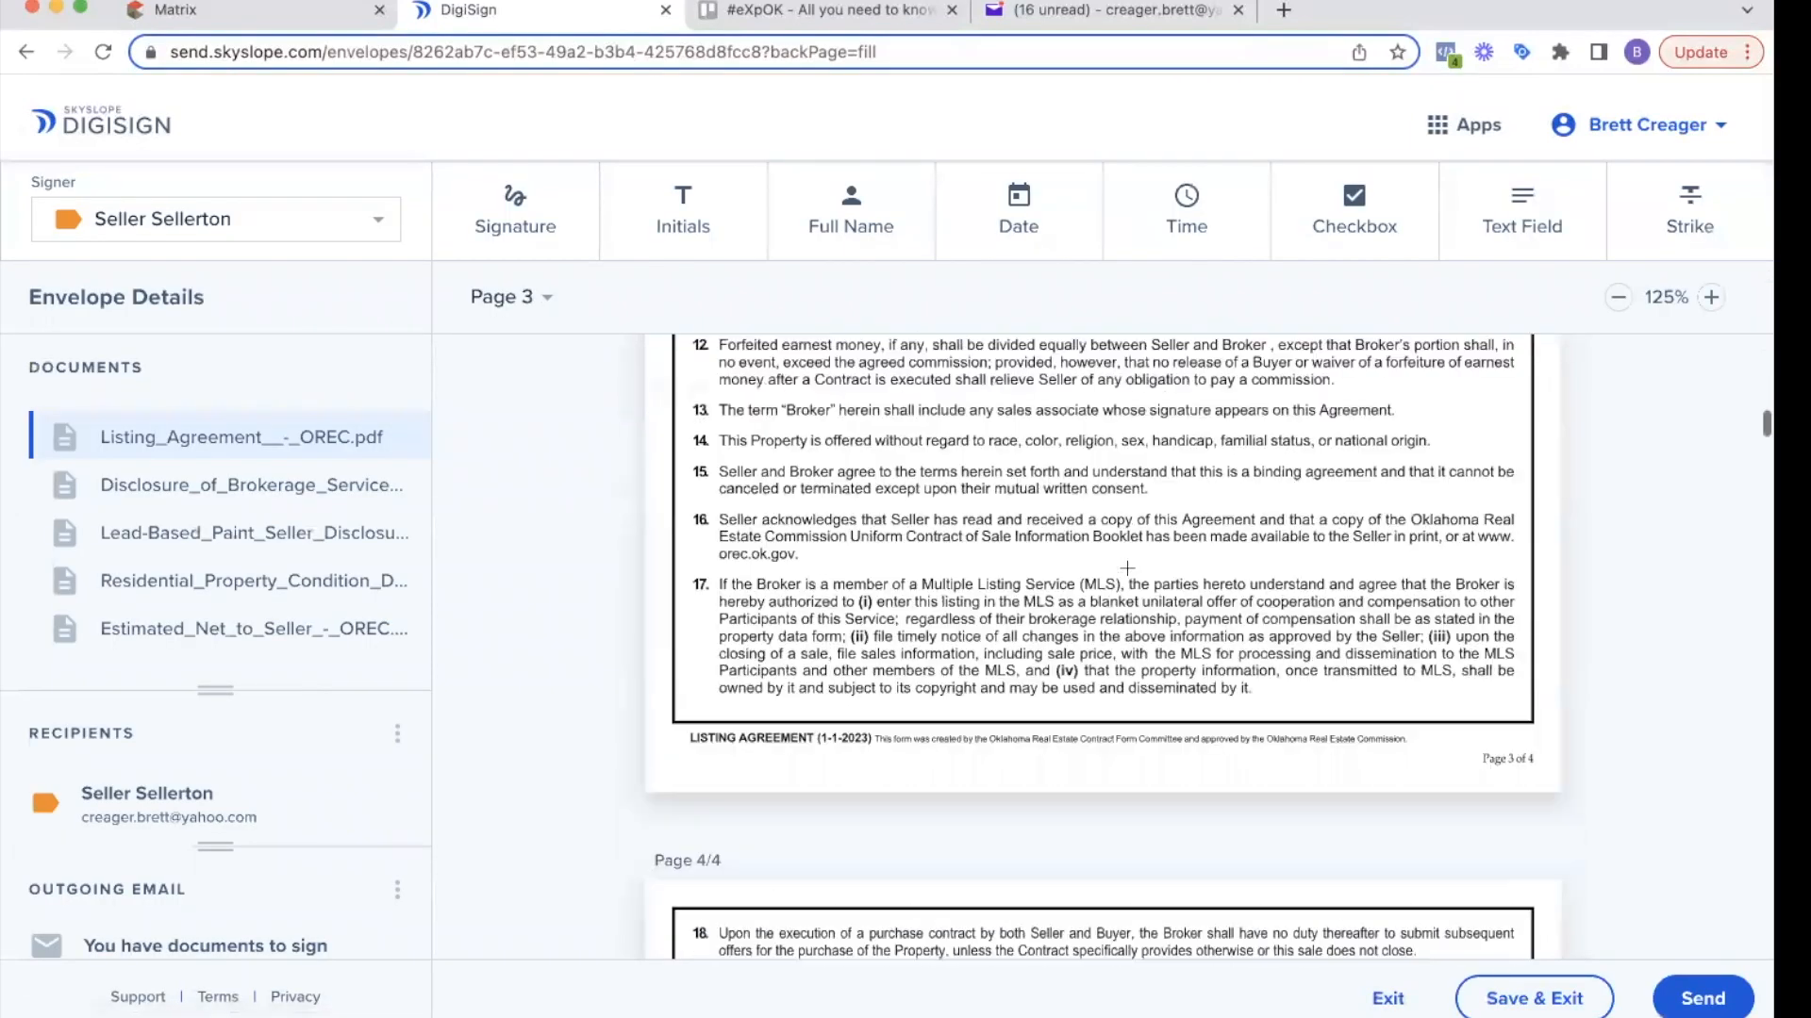
scroll(1179, 557, down, 5)
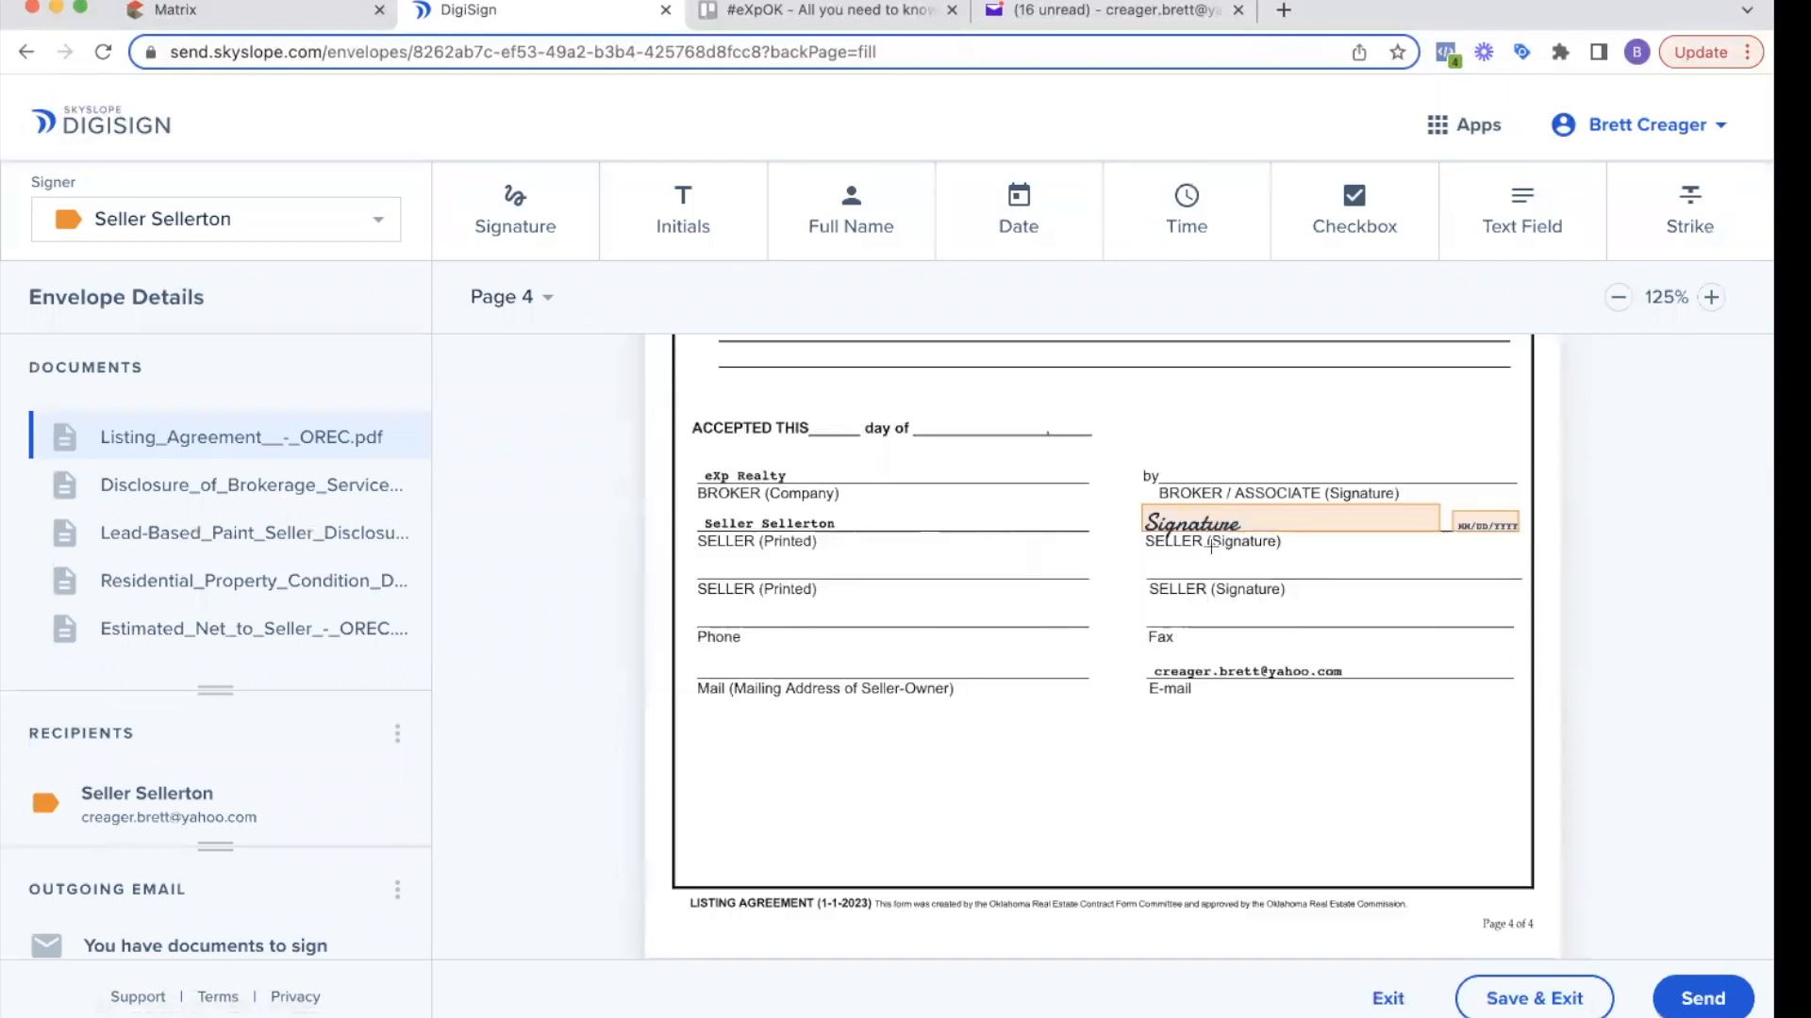
scroll(1211, 545, down, 20)
scroll(1209, 524, down, 12)
scroll(804, 440, up, 1)
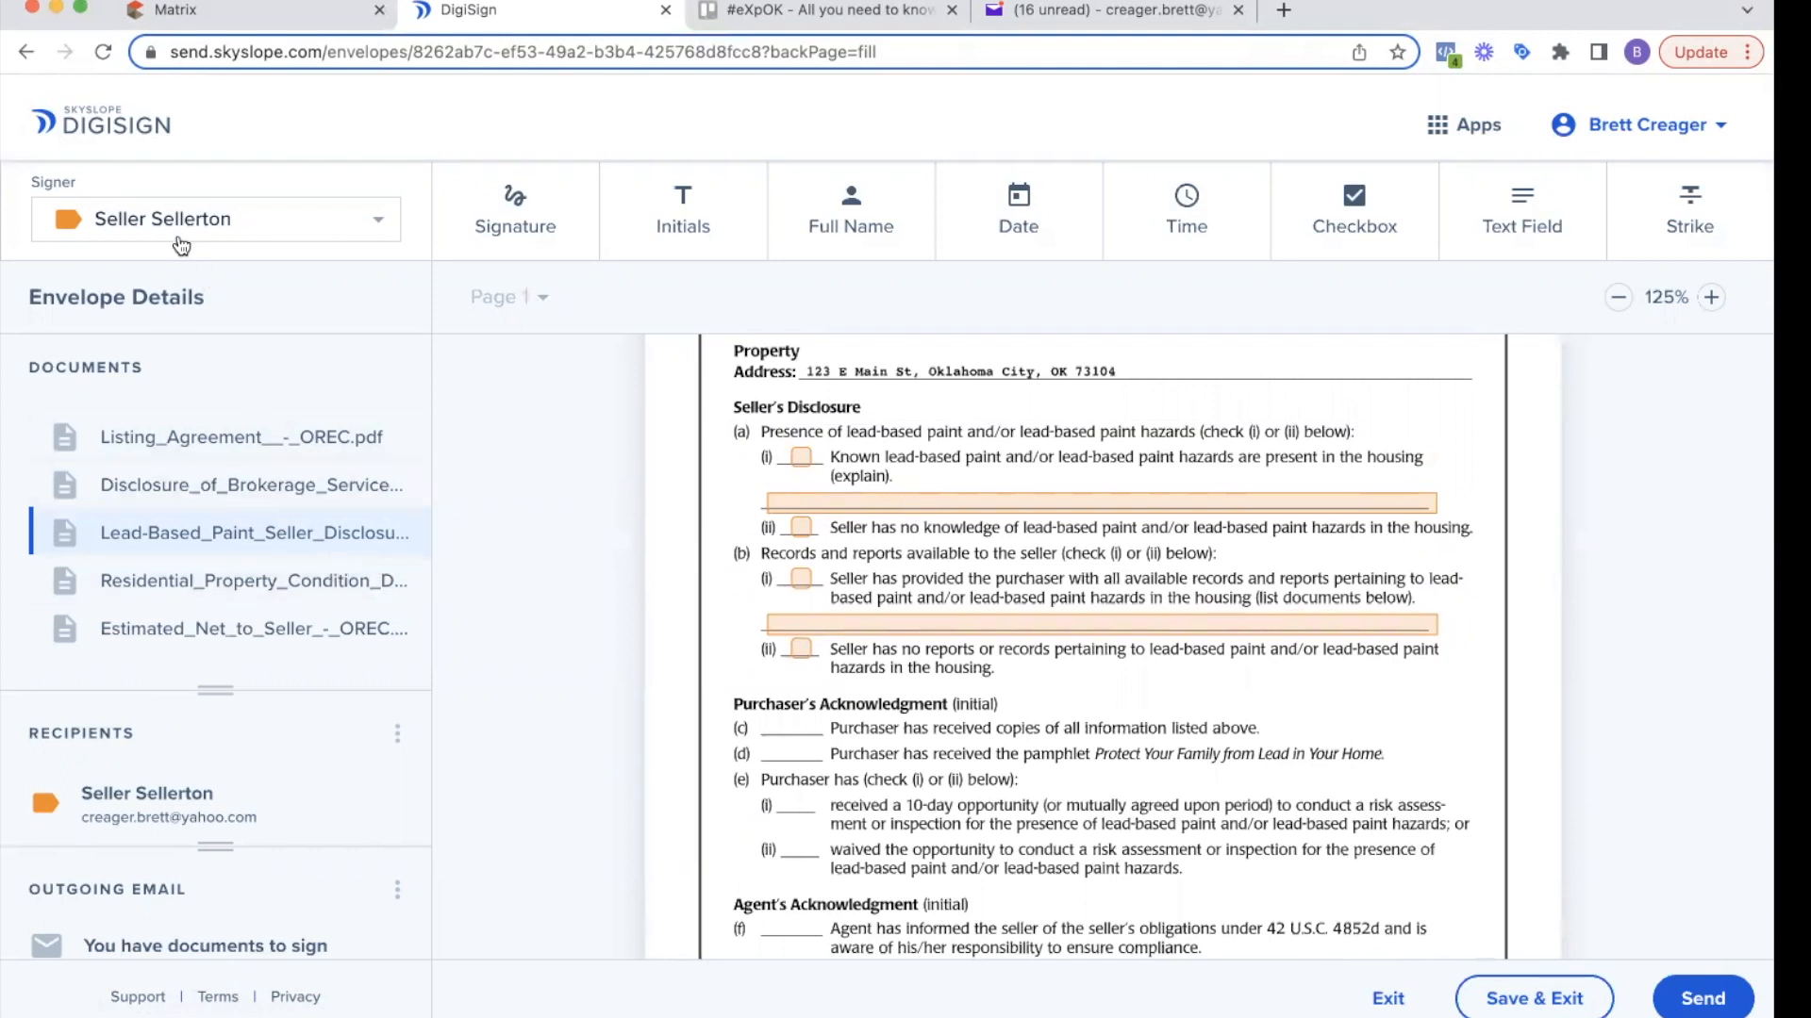
scroll(772, 477, down, 3)
scroll(772, 477, down, 10)
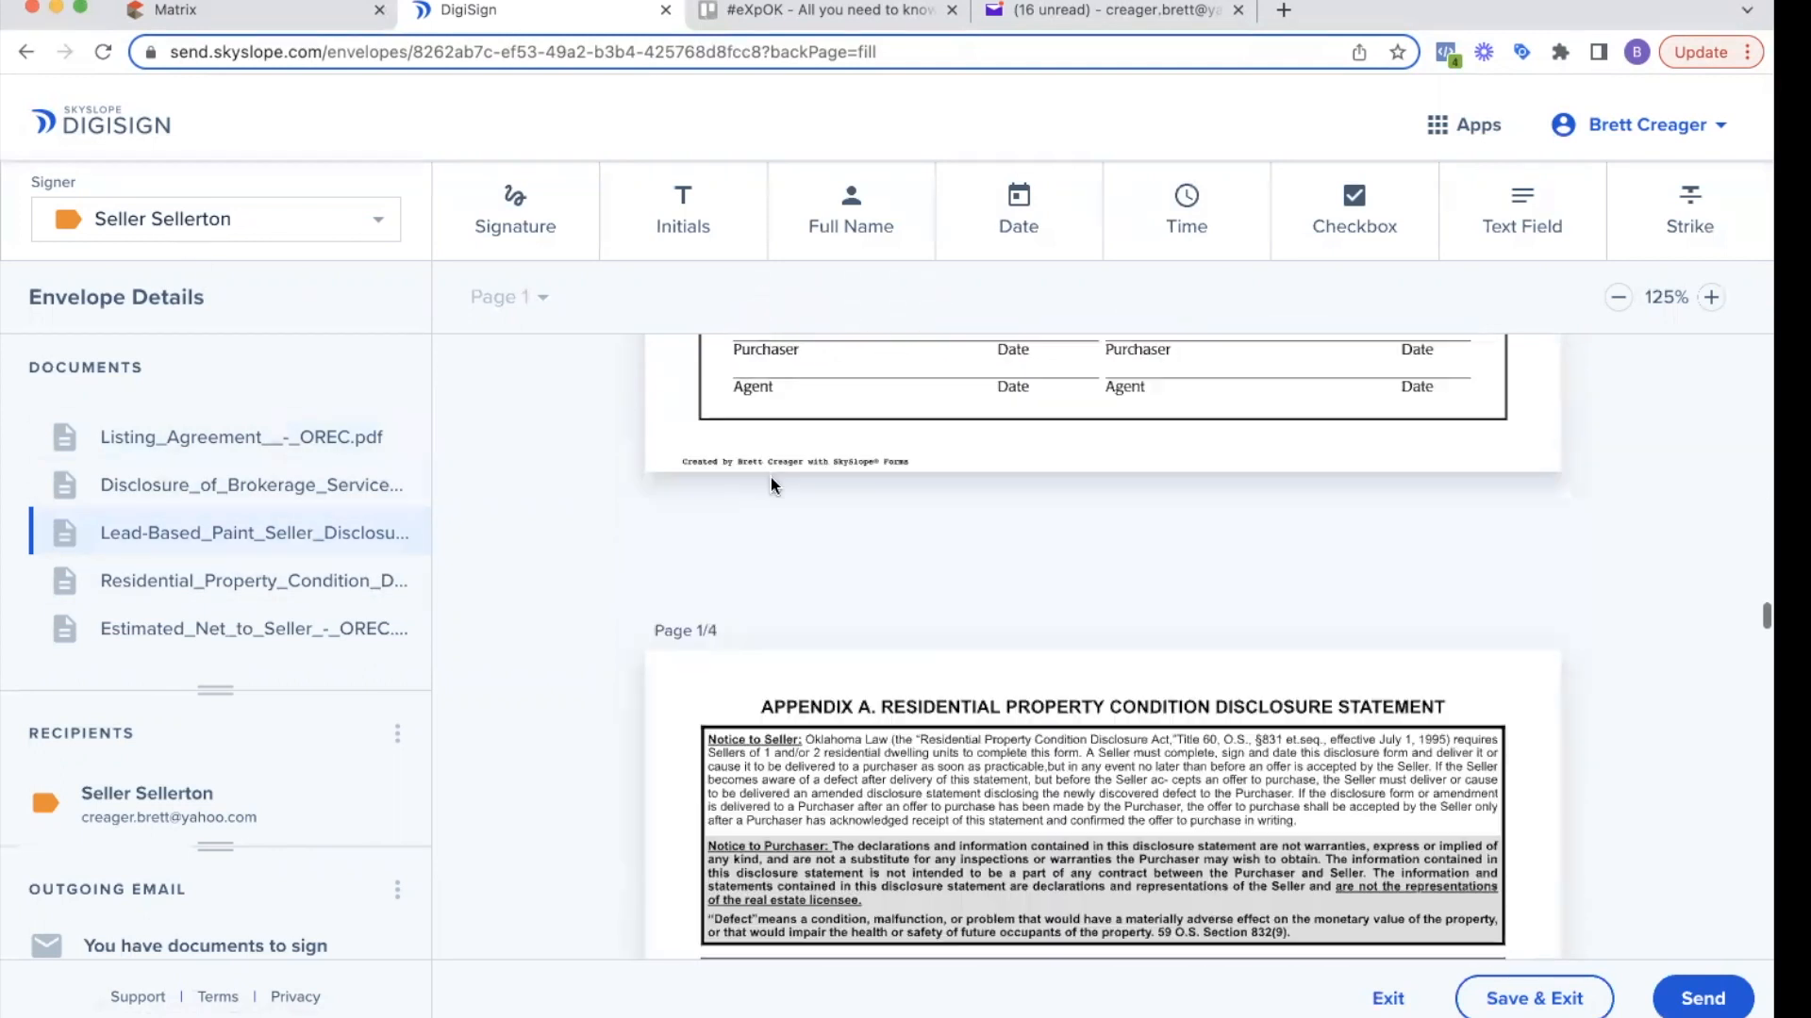
scroll(1231, 537, down, 7)
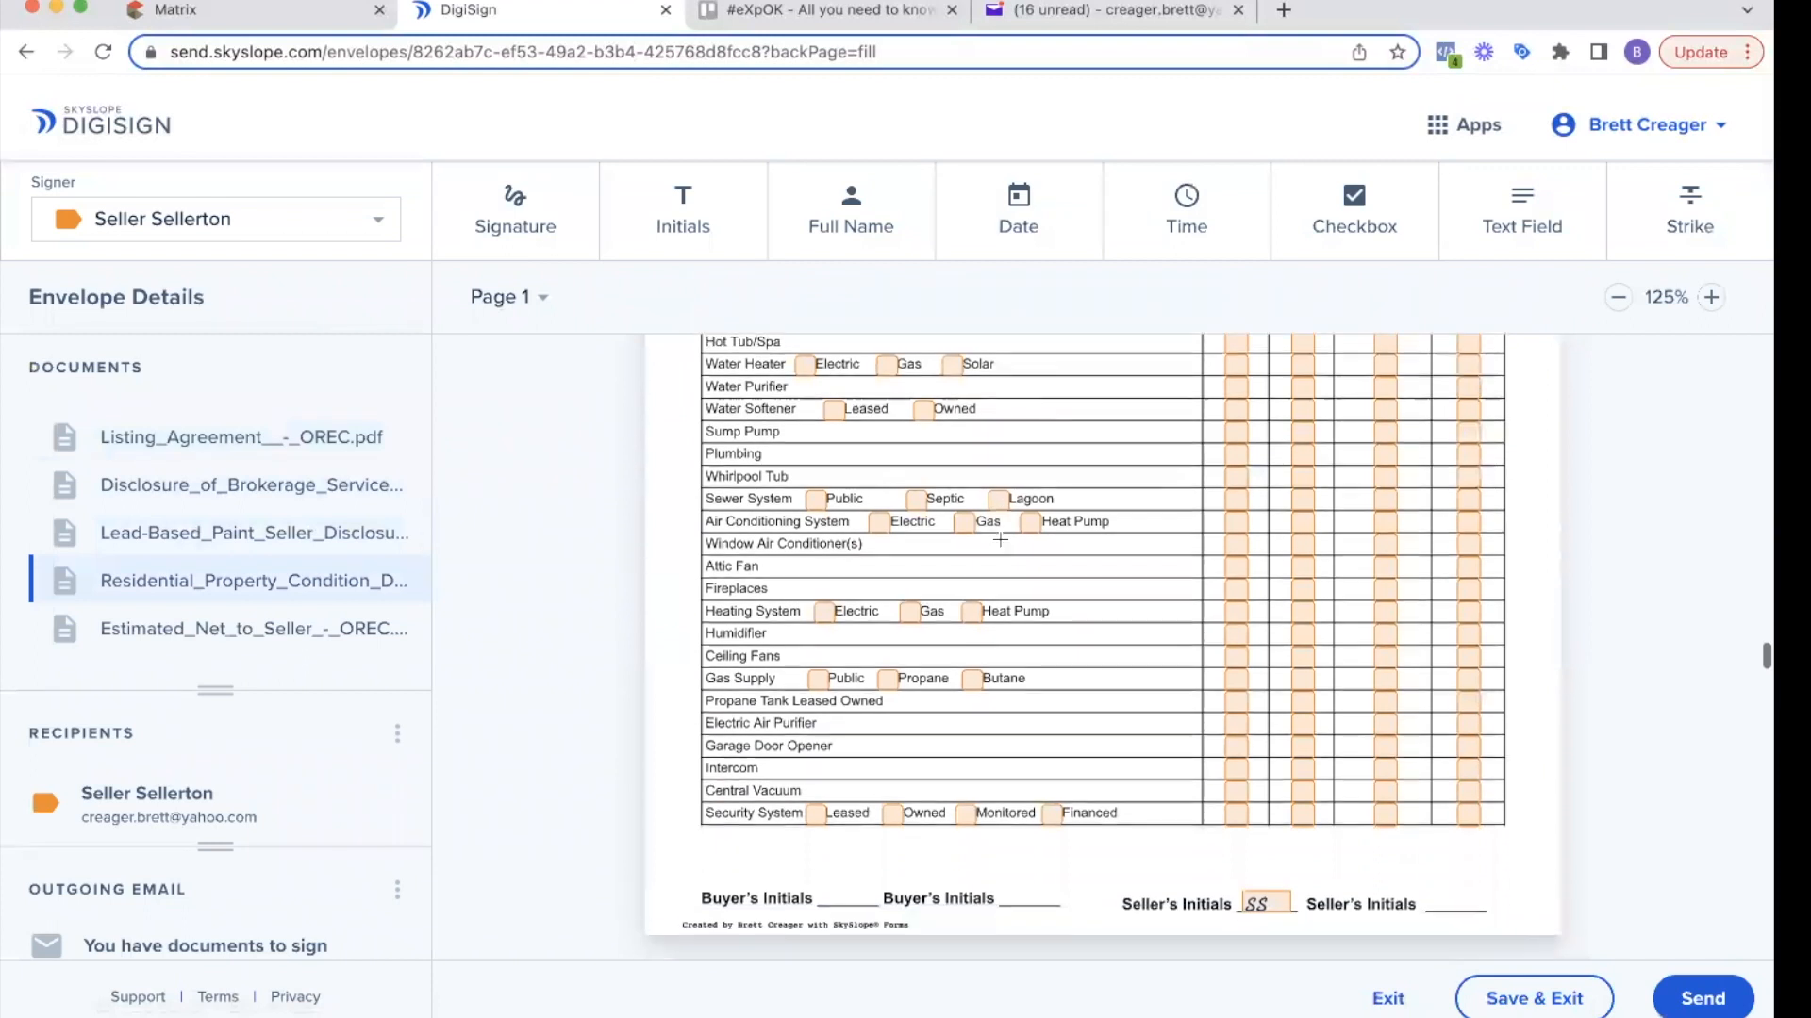
scroll(1230, 537, down, 15)
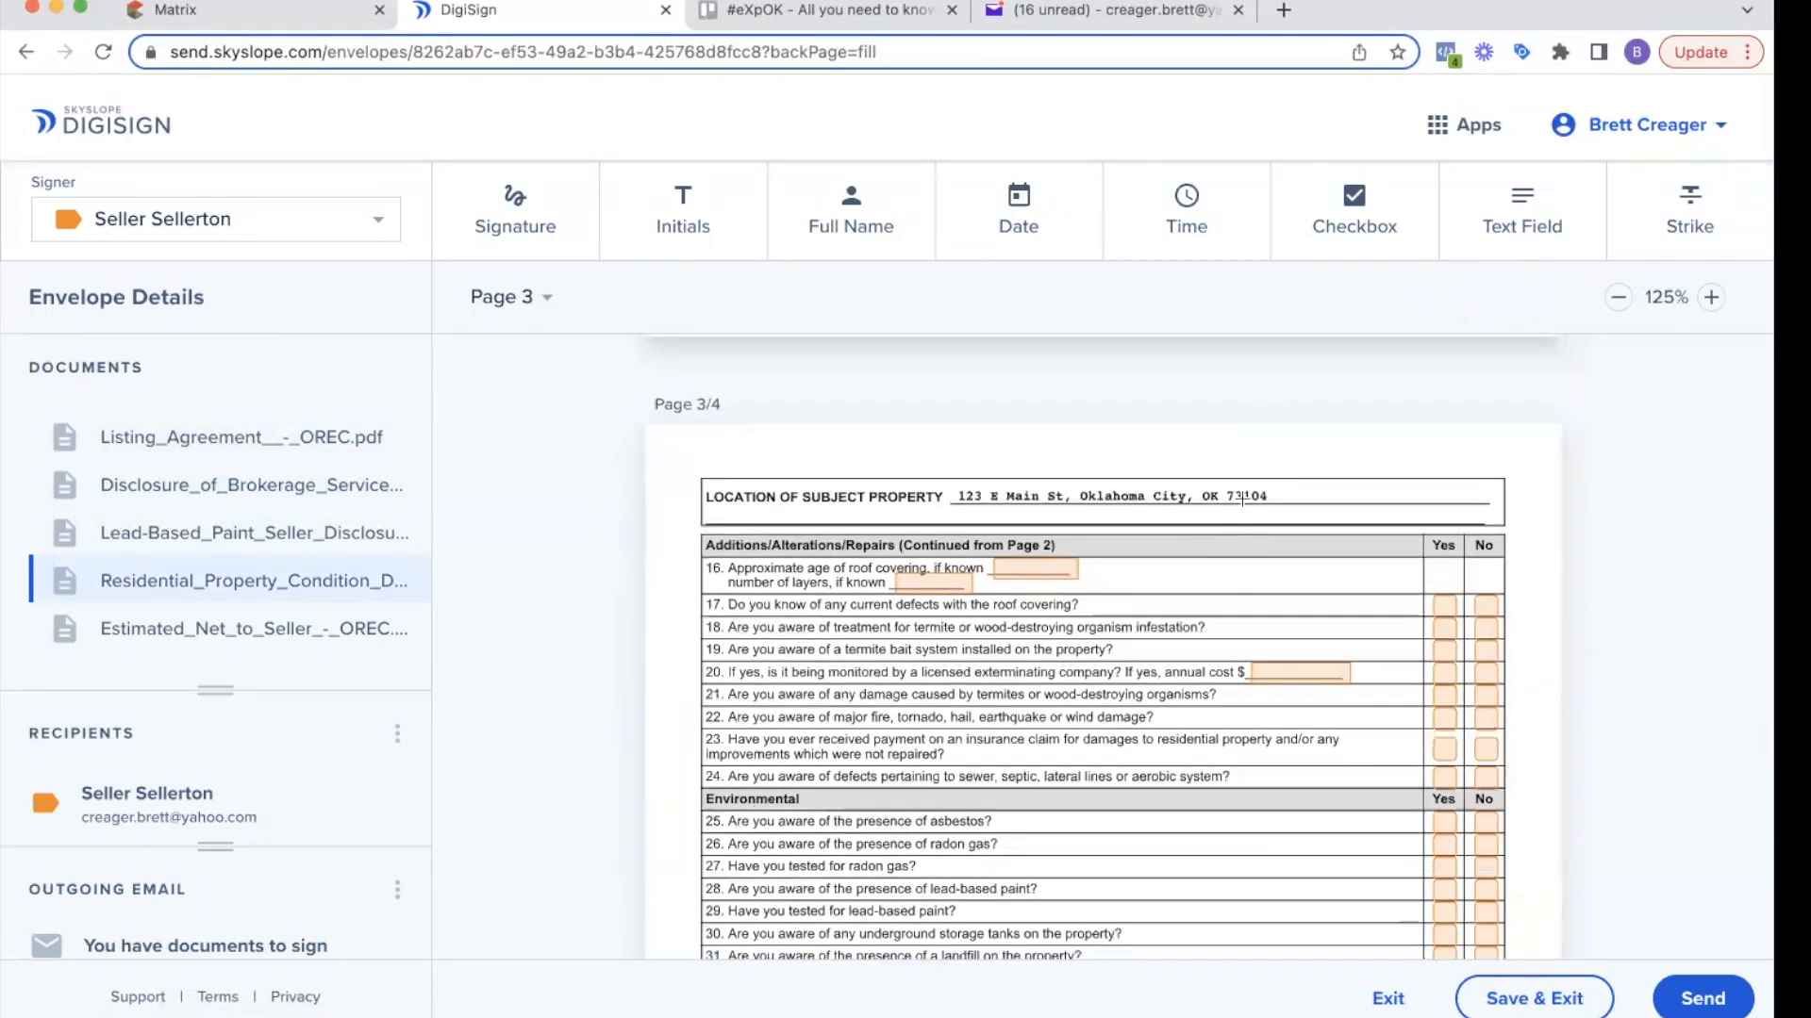
- Inspect the linked checkbox settings and block options of question 17's Yes box in the property condition disclosure
click(1447, 611)
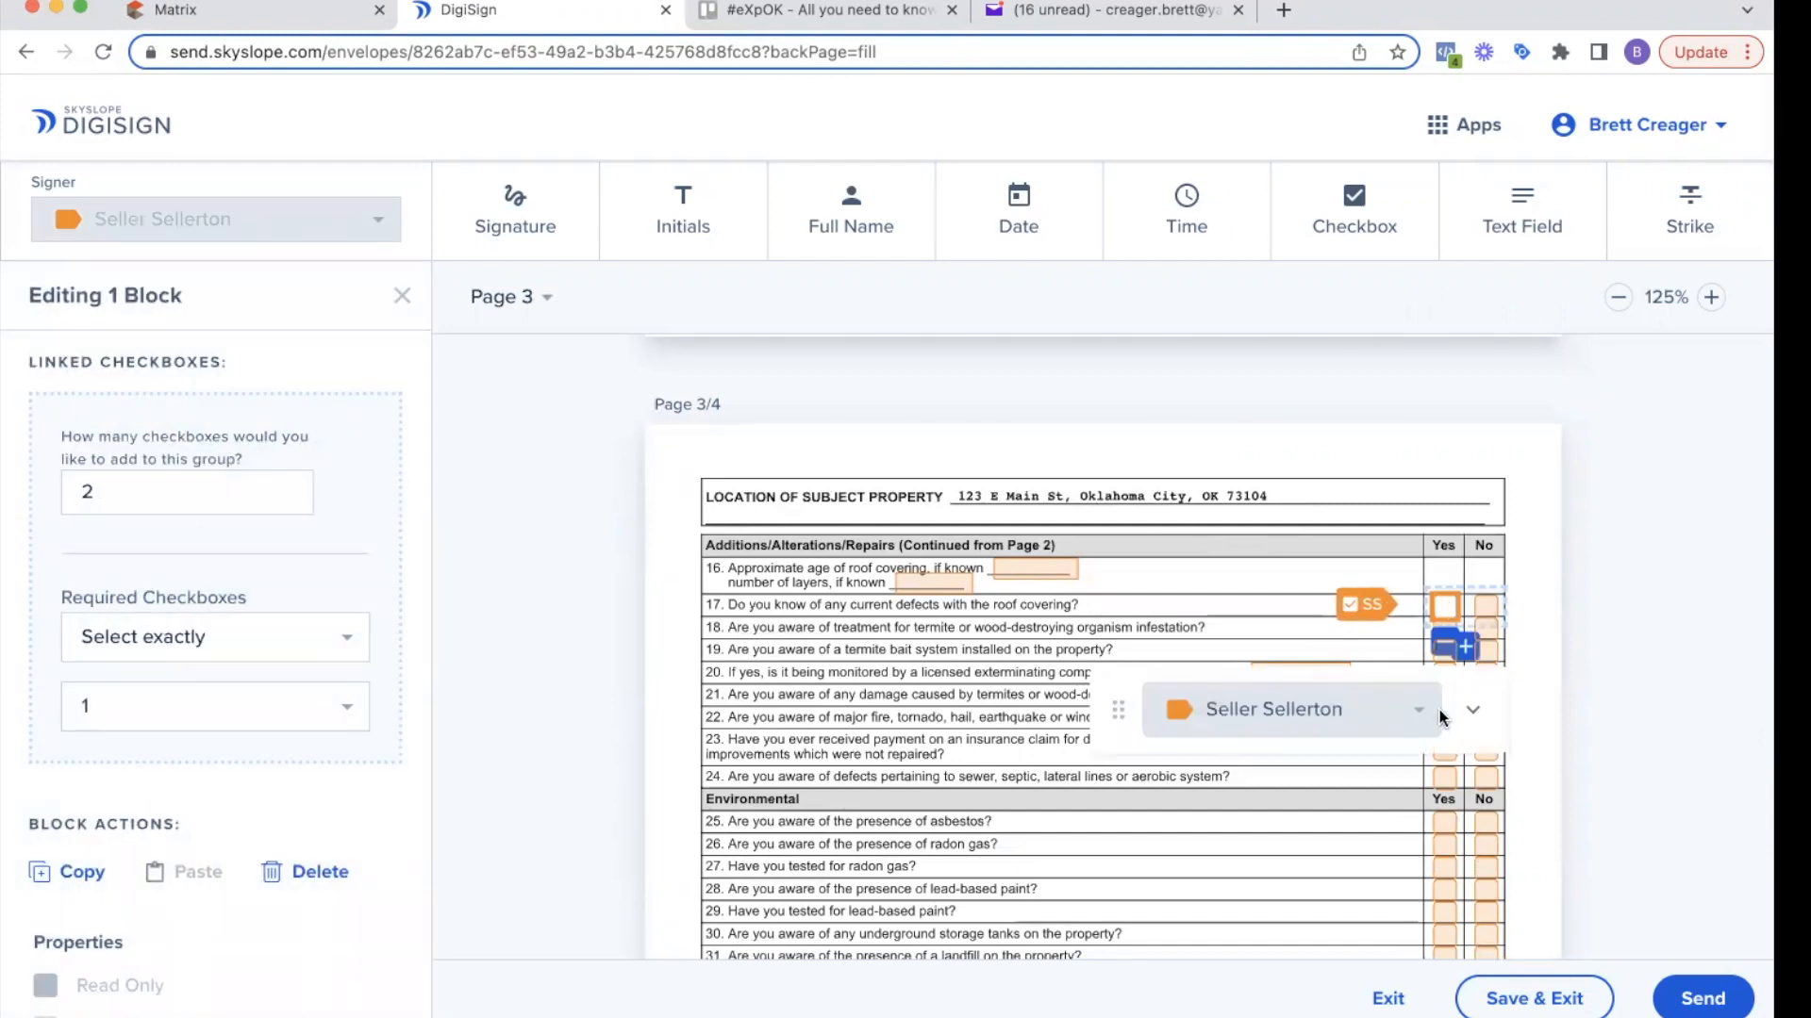
click(1471, 710)
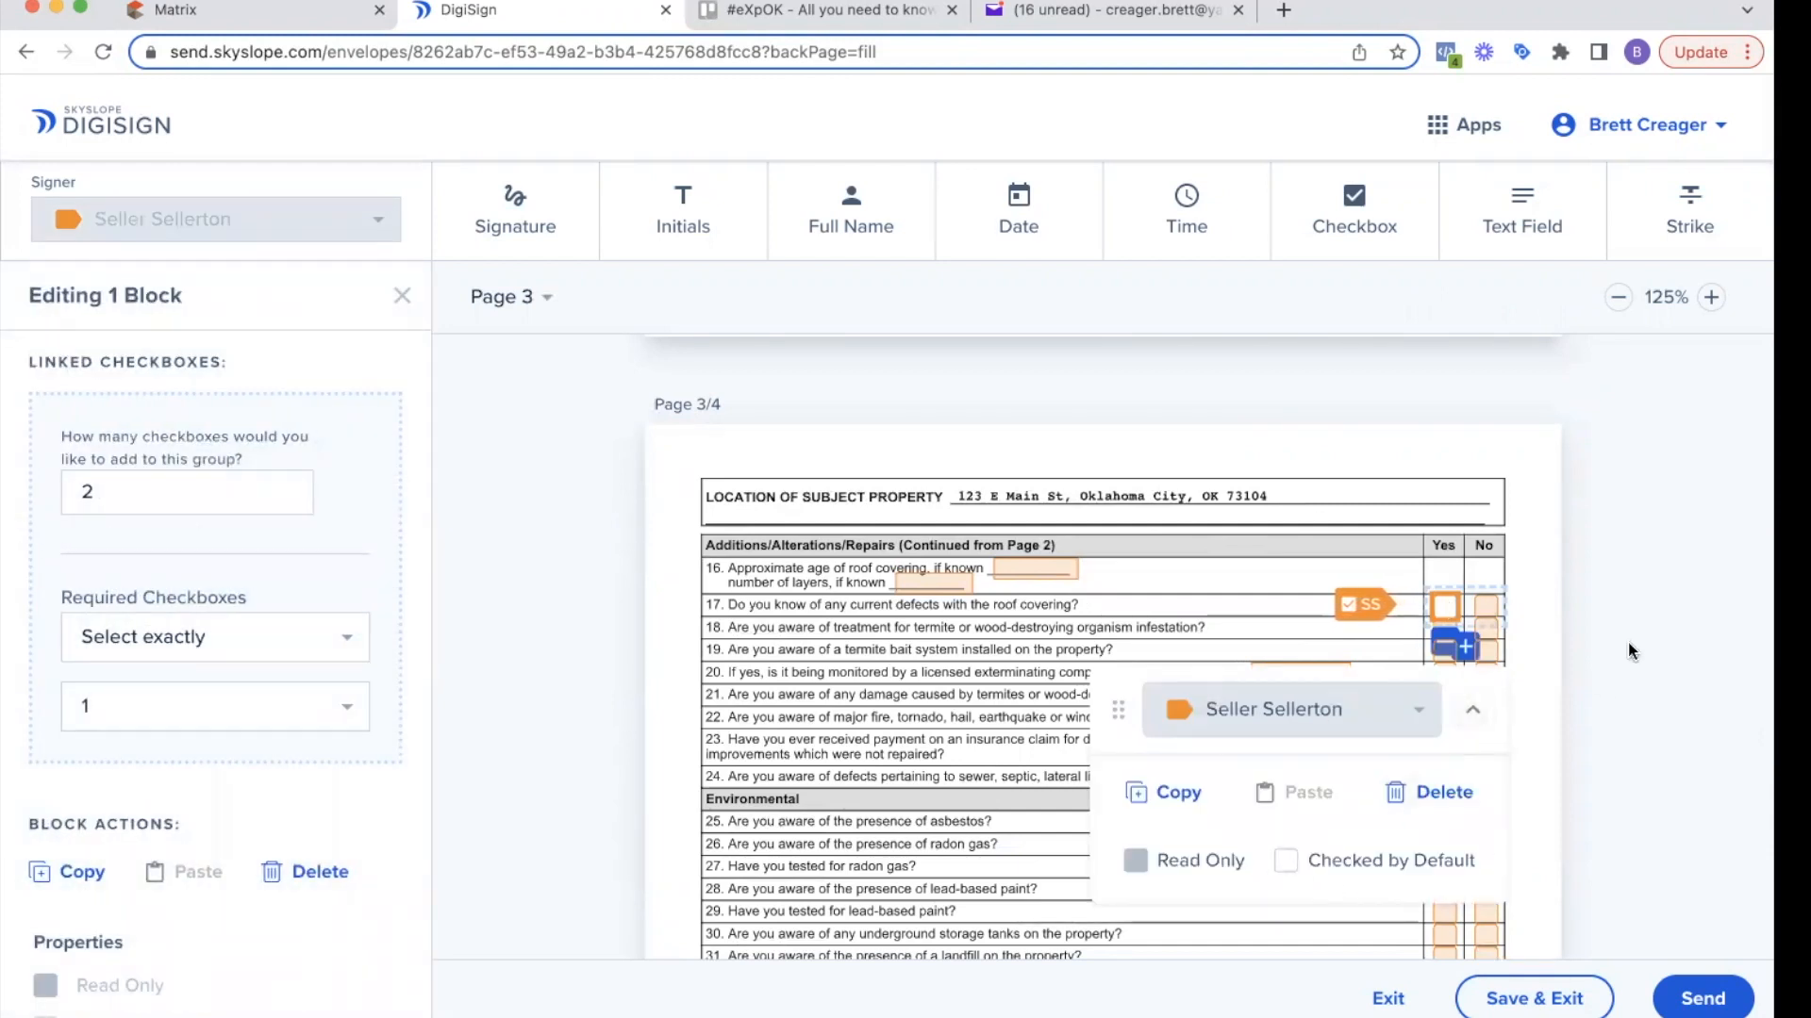
click(1472, 715)
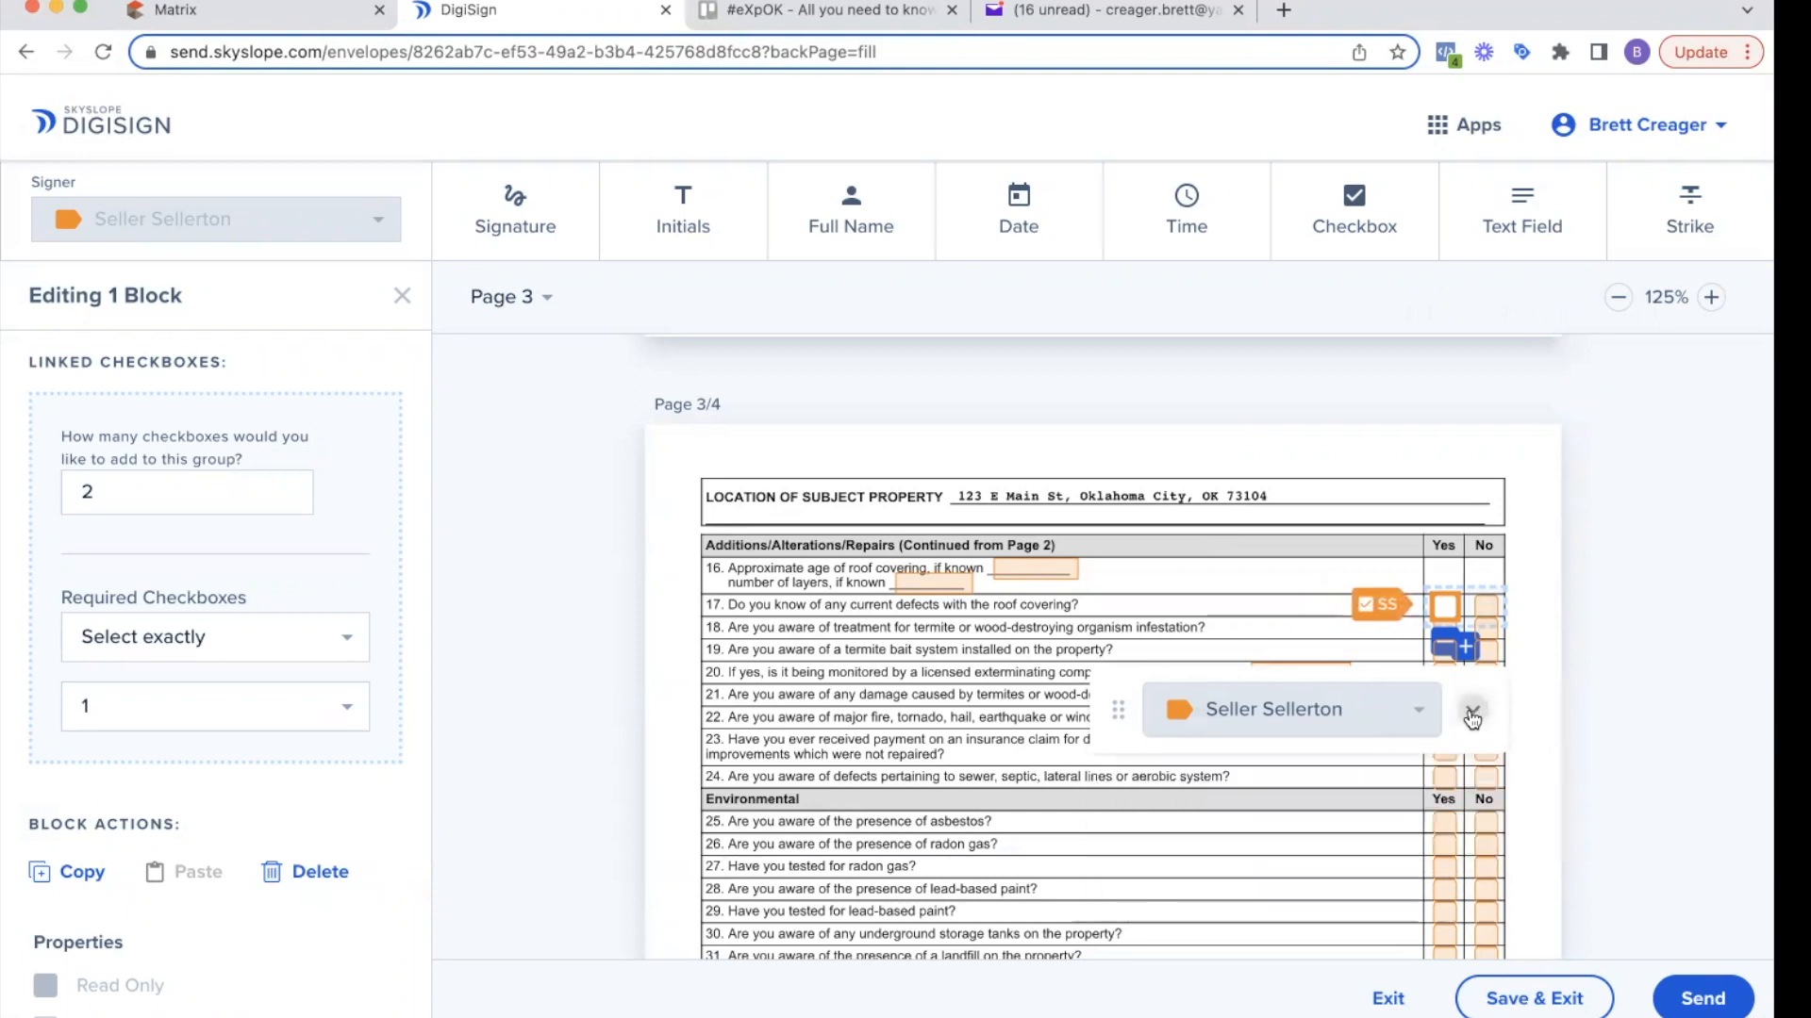
click(1212, 556)
- Start sending the envelope for signatures and set the email subject line to "Listing paperword"
scroll(1210, 552, down, 12)
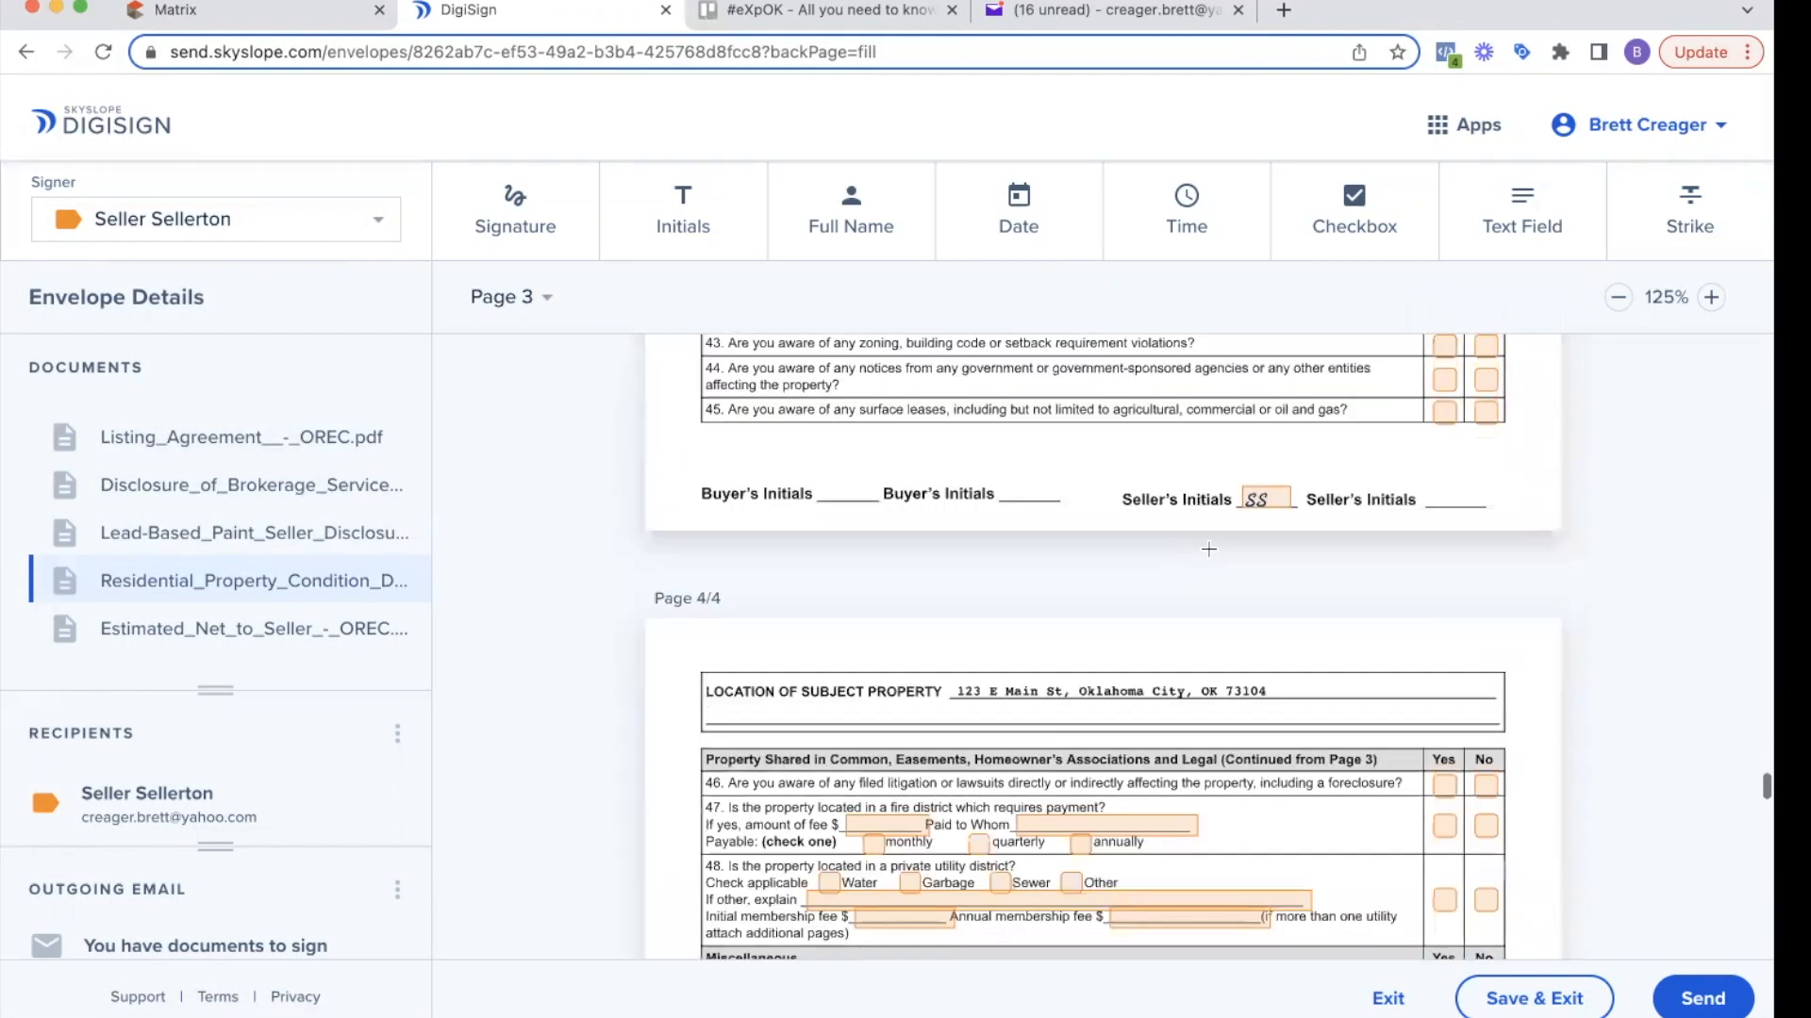
scroll(1209, 561, down, 7)
scroll(1556, 801, down, 12)
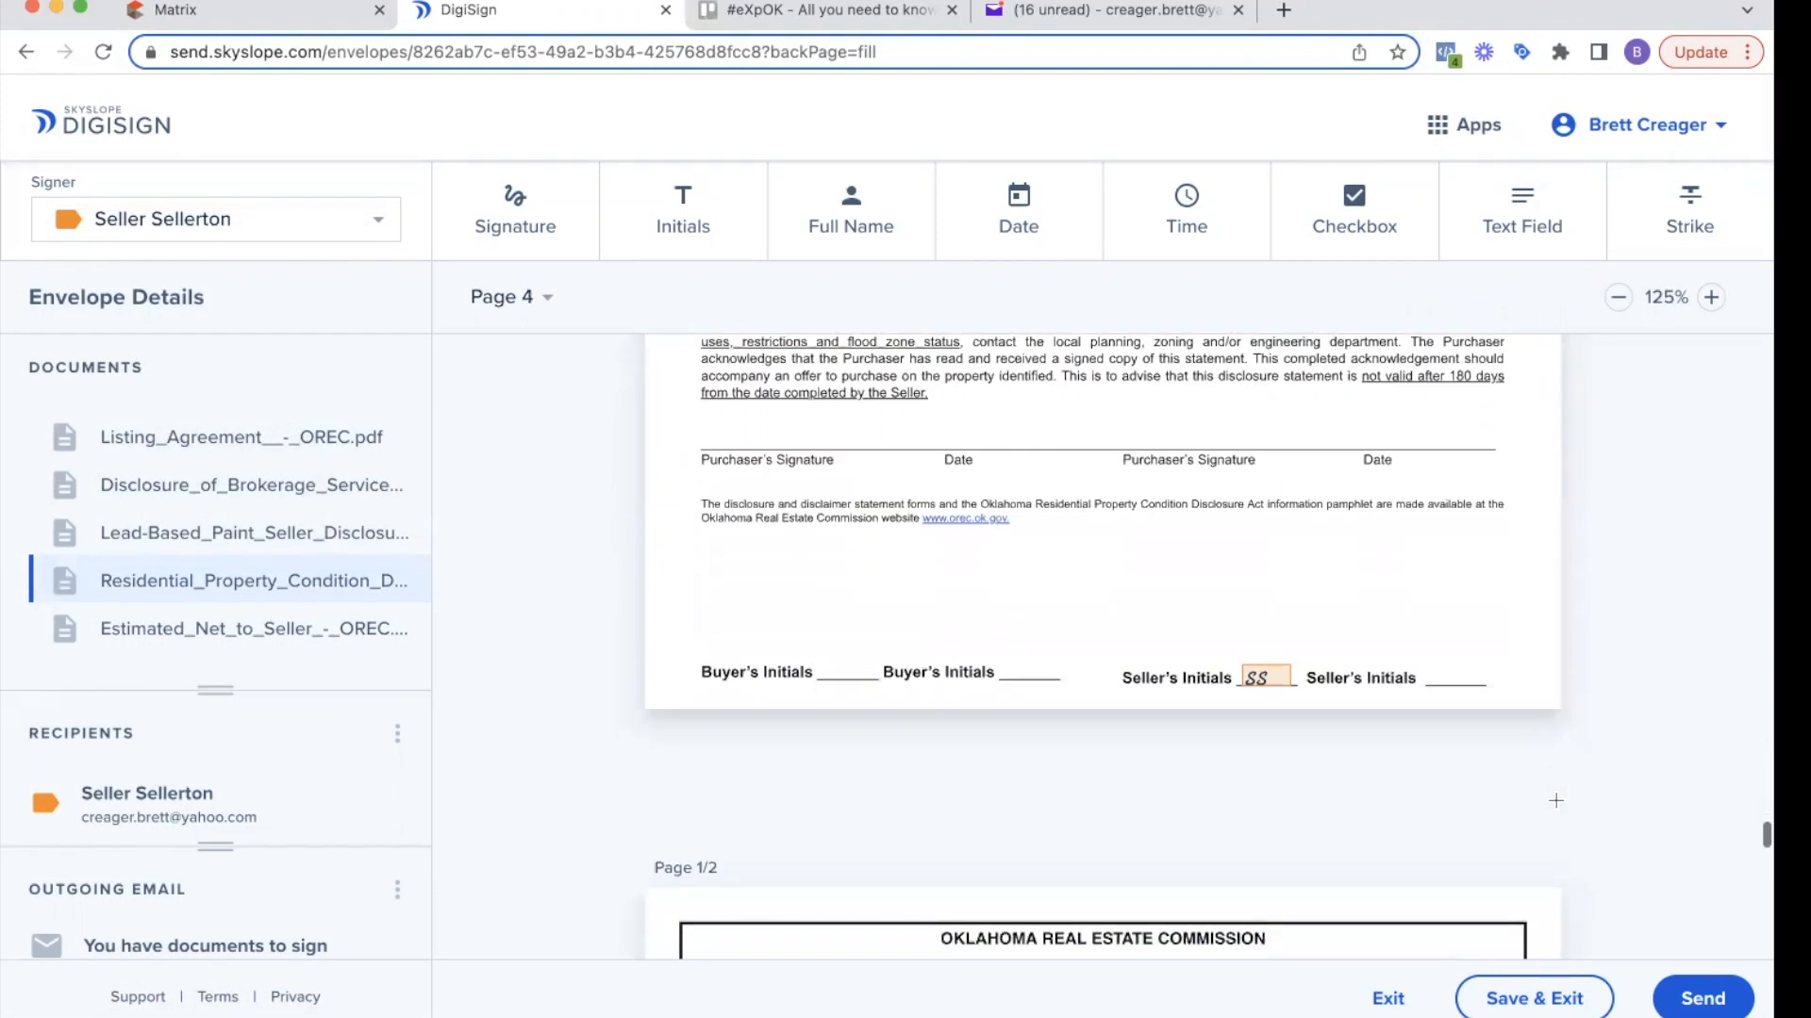
scroll(1584, 866, down, 15)
click(1702, 998)
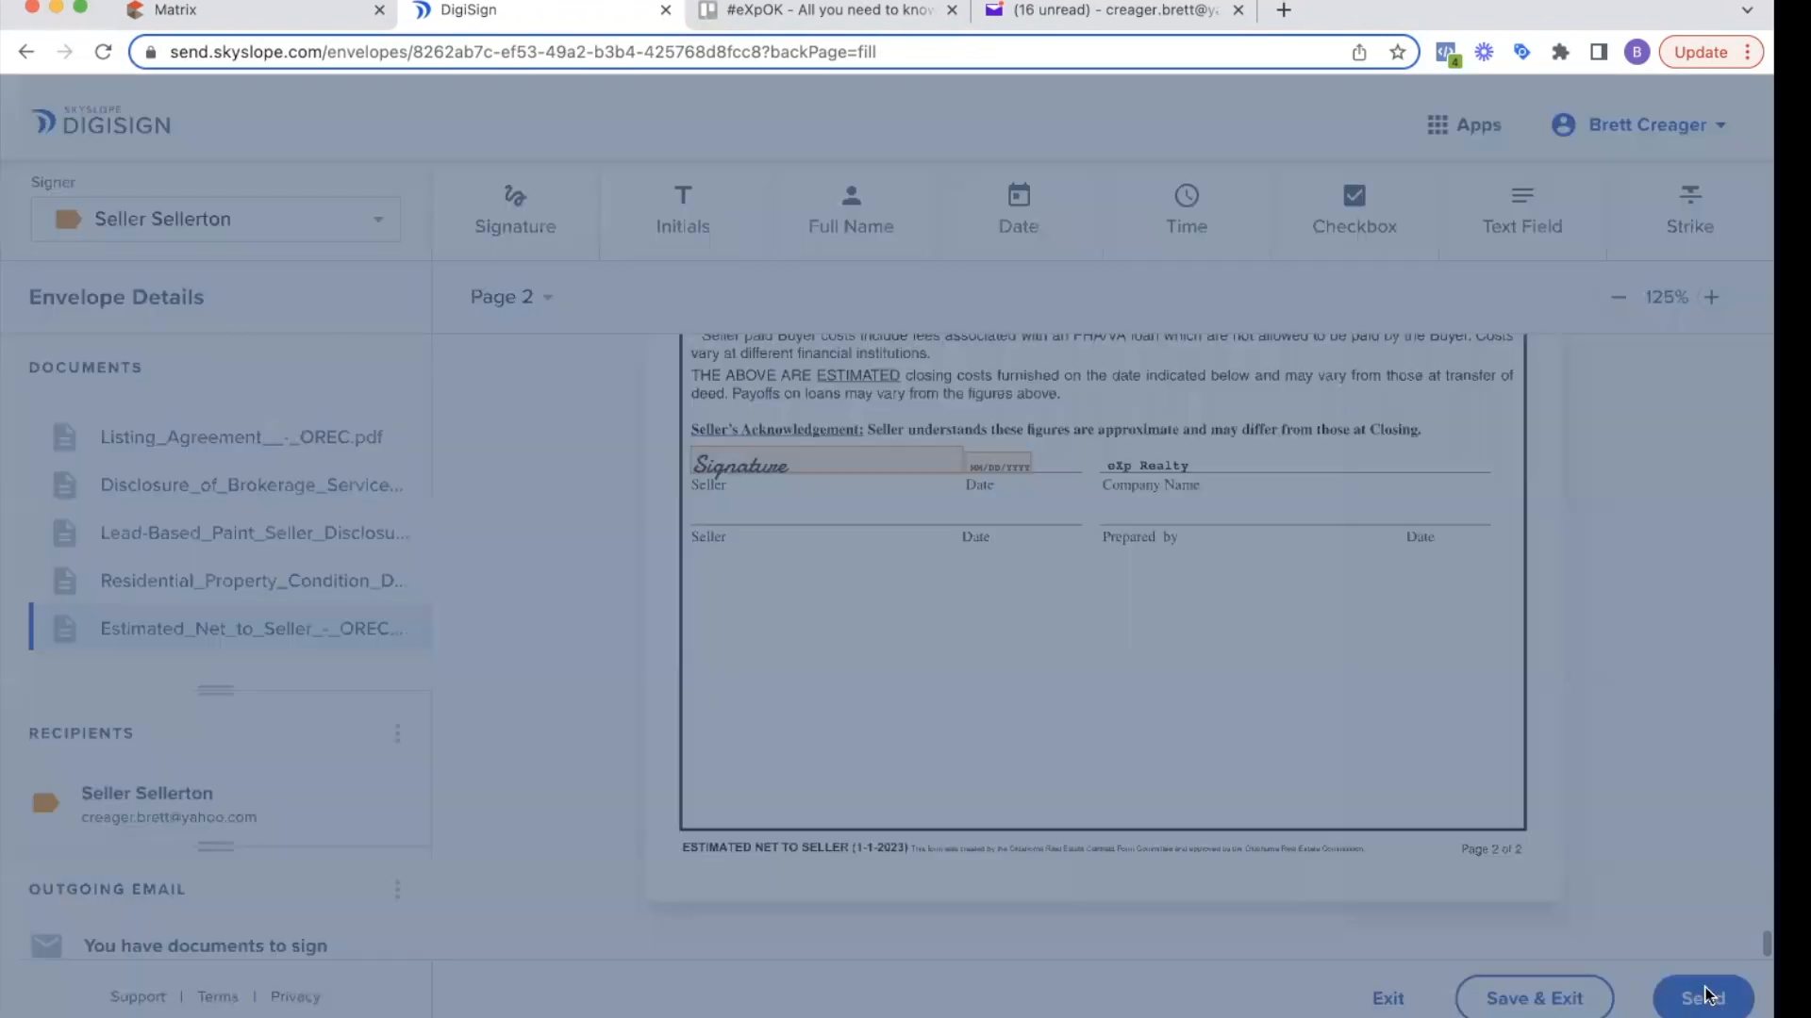
click(697, 376)
key(super+a)
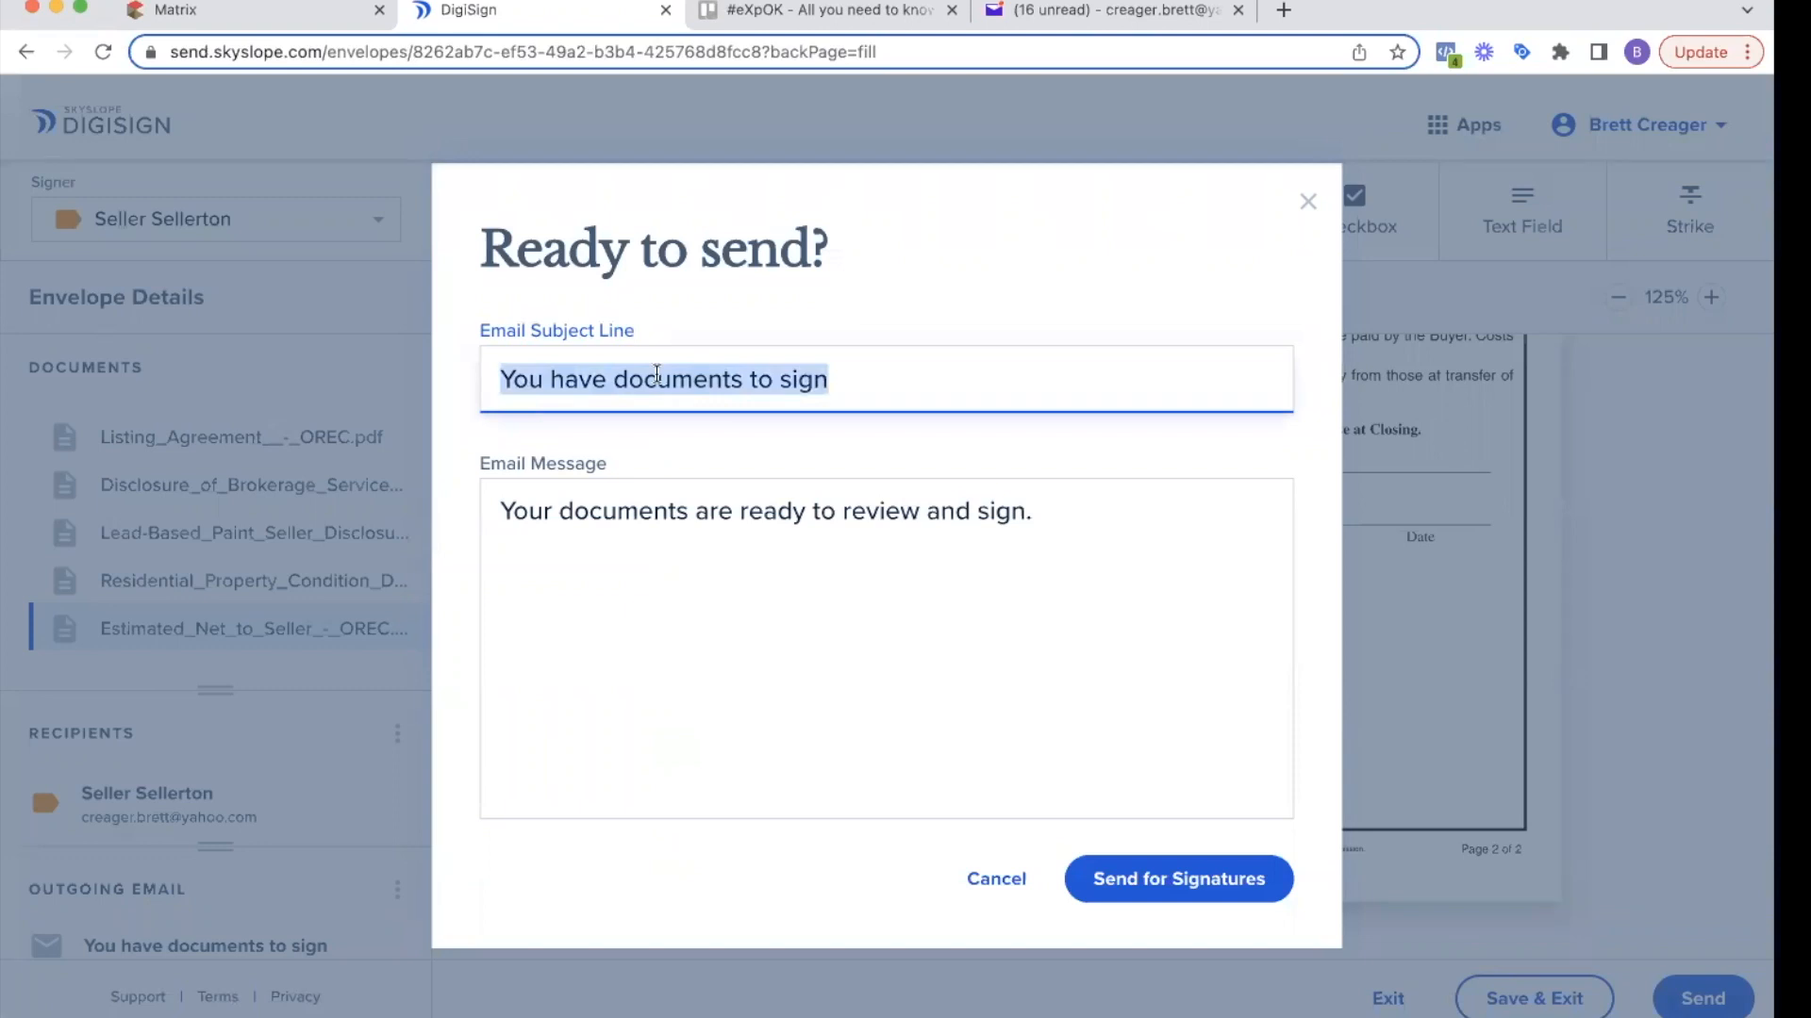
text(Listing paperwer)
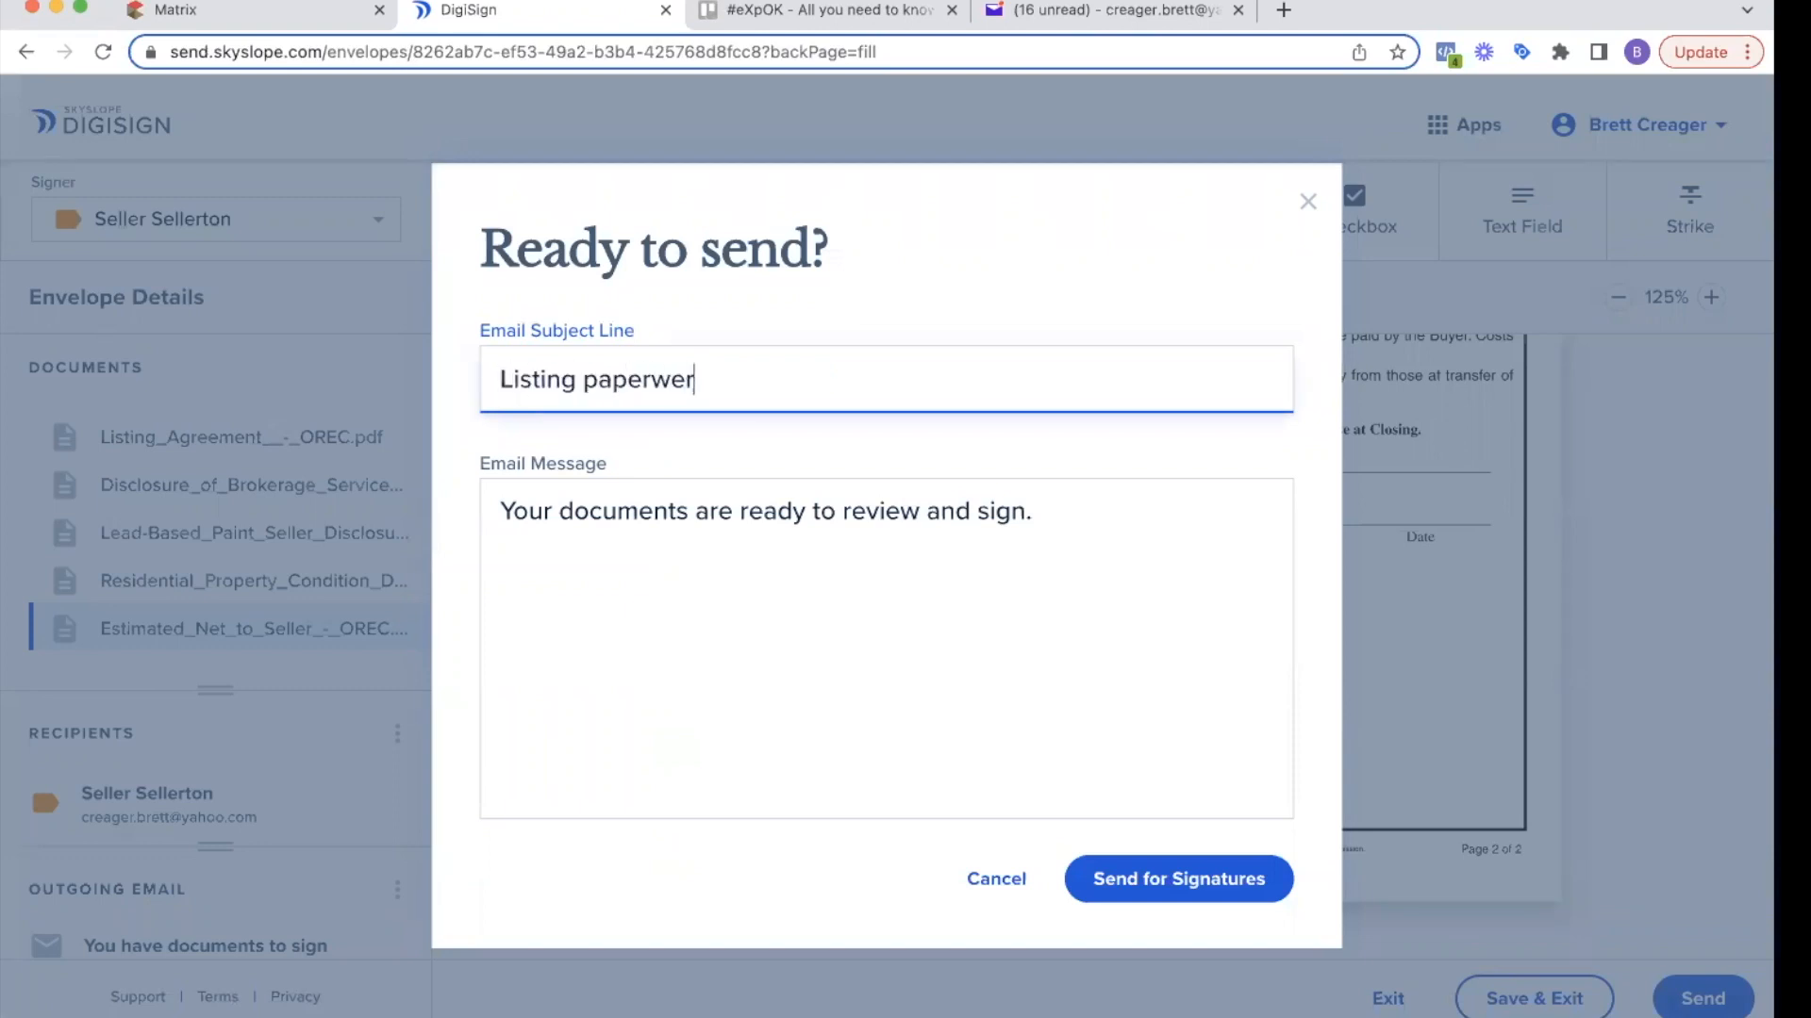
- Replace the email message with "Please complete the paperwork" and send the envelope for signatures
triple_click(633, 509)
text(Pleae con)
key(BackSpace)
text(mplete the papterwork)
double_click(522, 510)
text(Please)
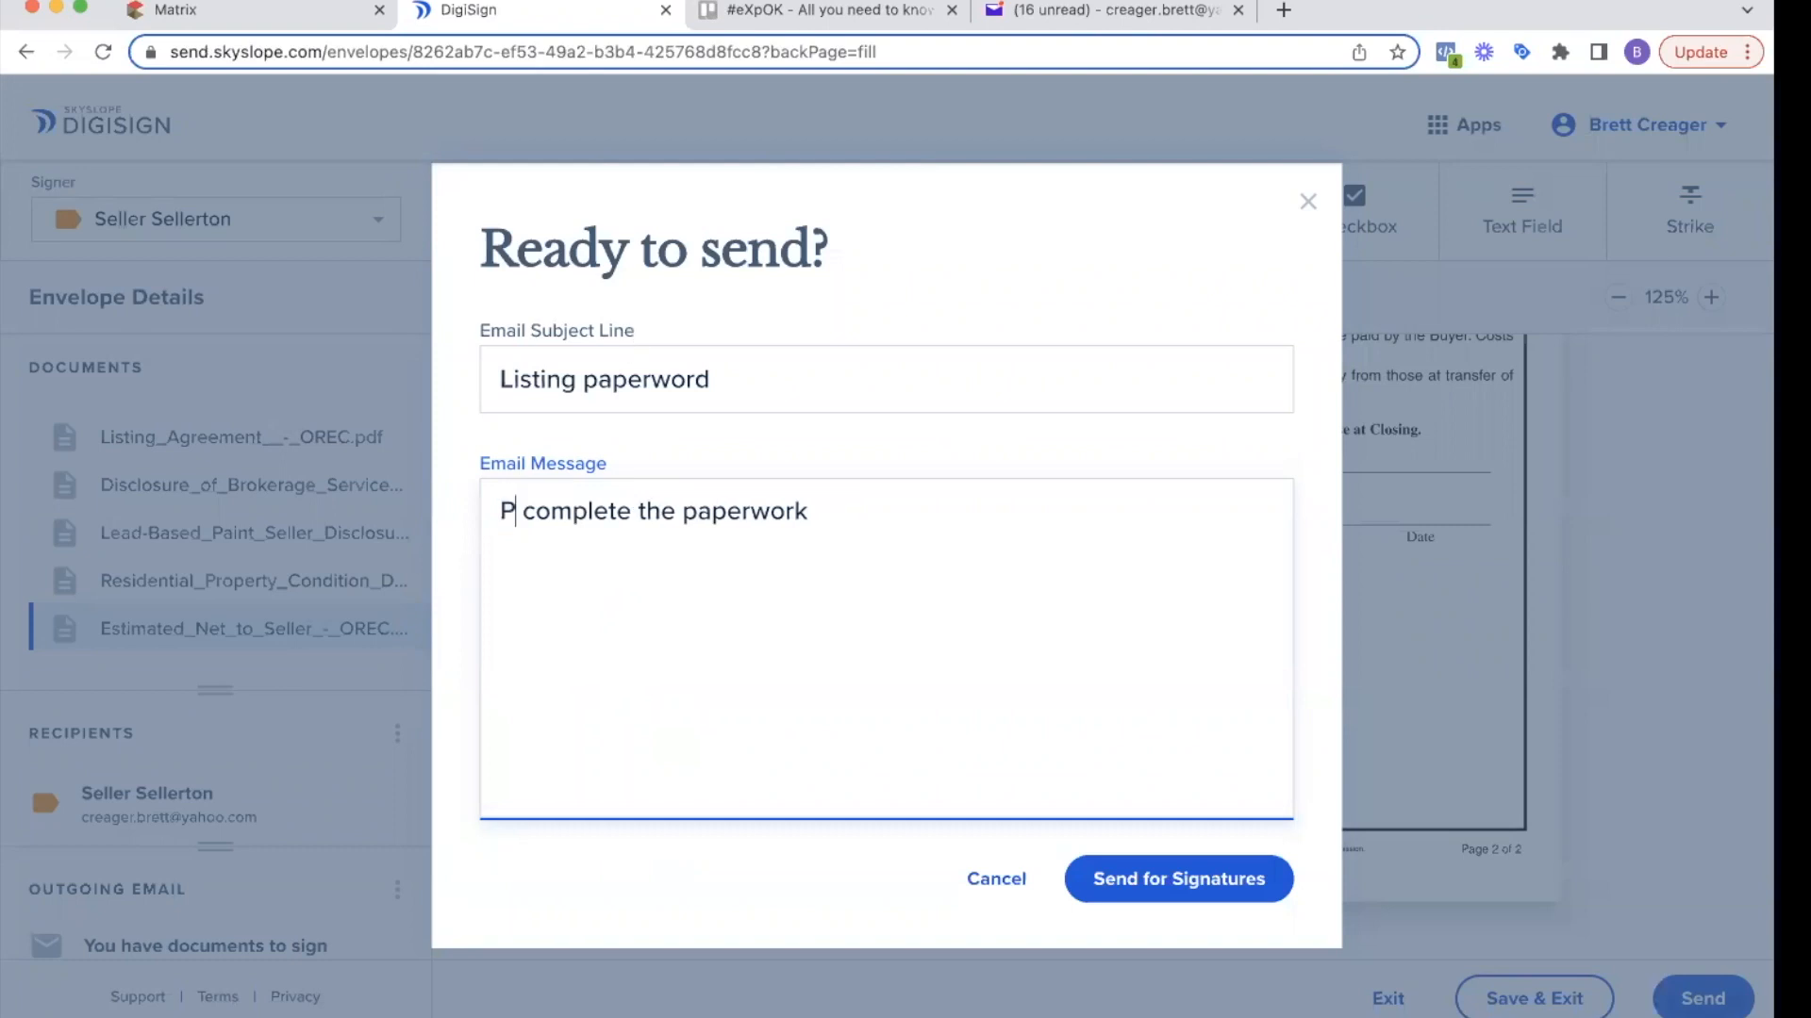
click(1168, 876)
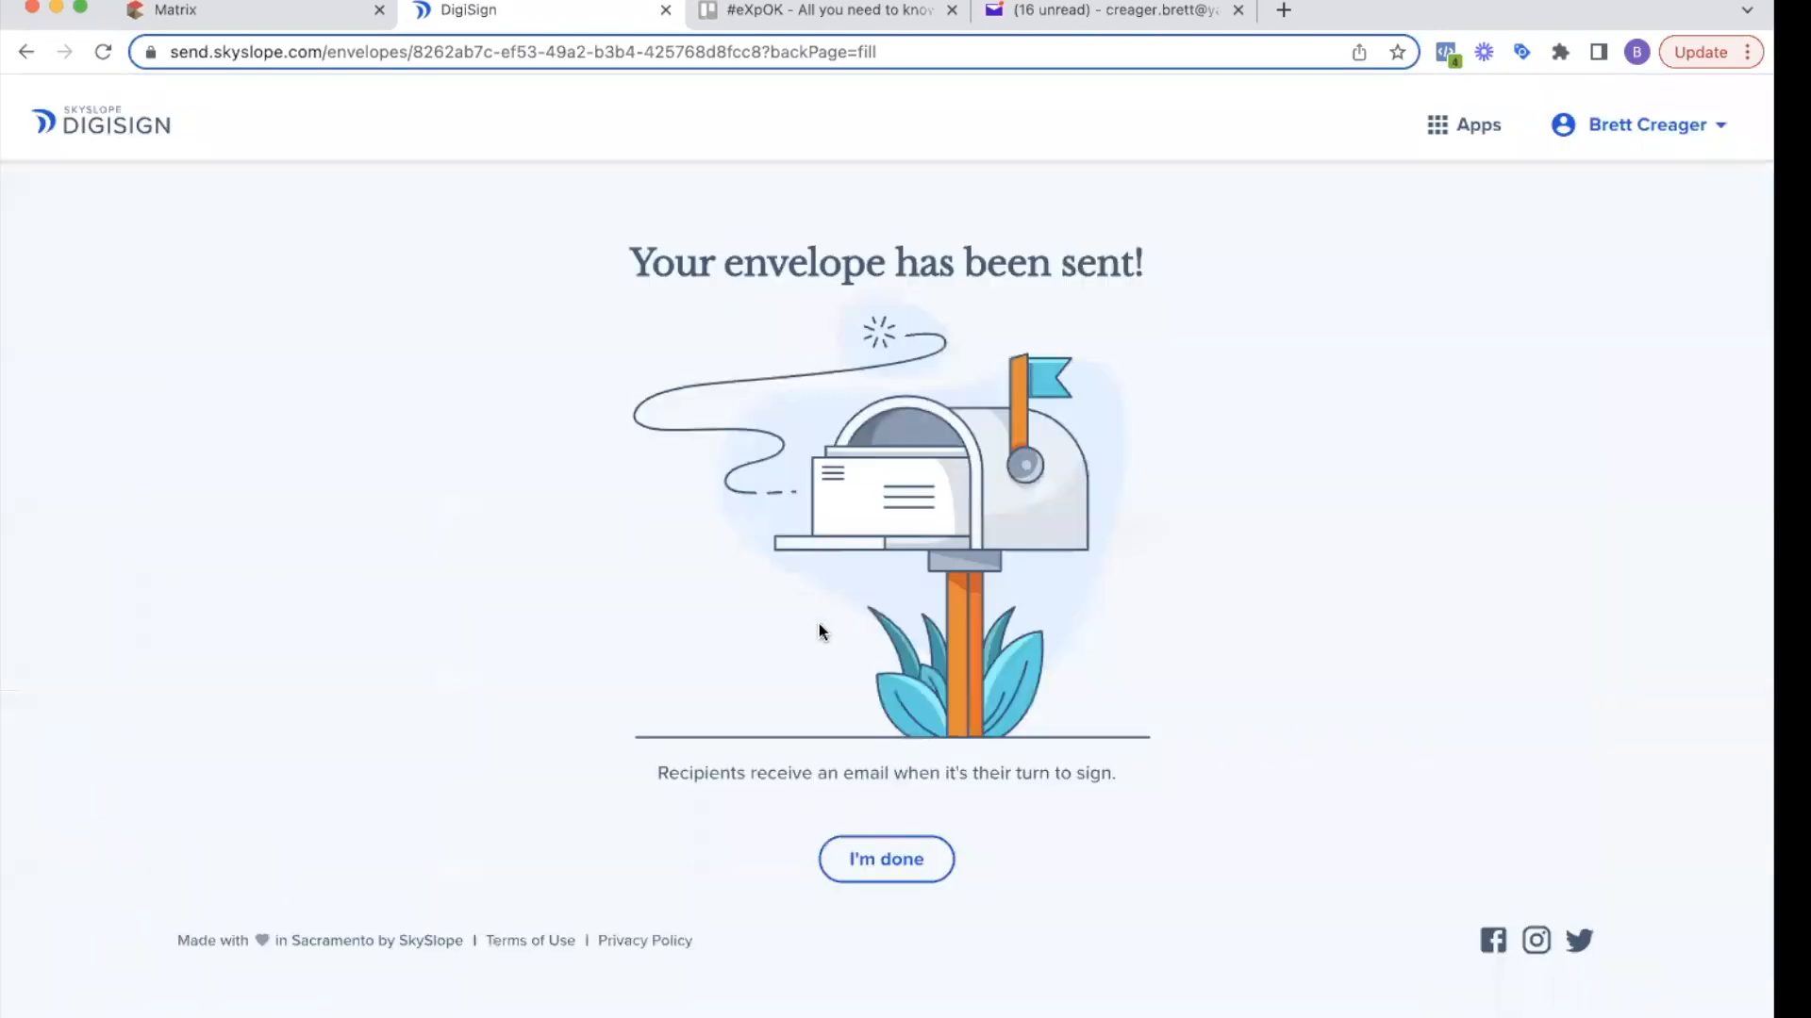
- Leave the sent confirmation and check the envelope's status in the file's list of envelopes
click(886, 859)
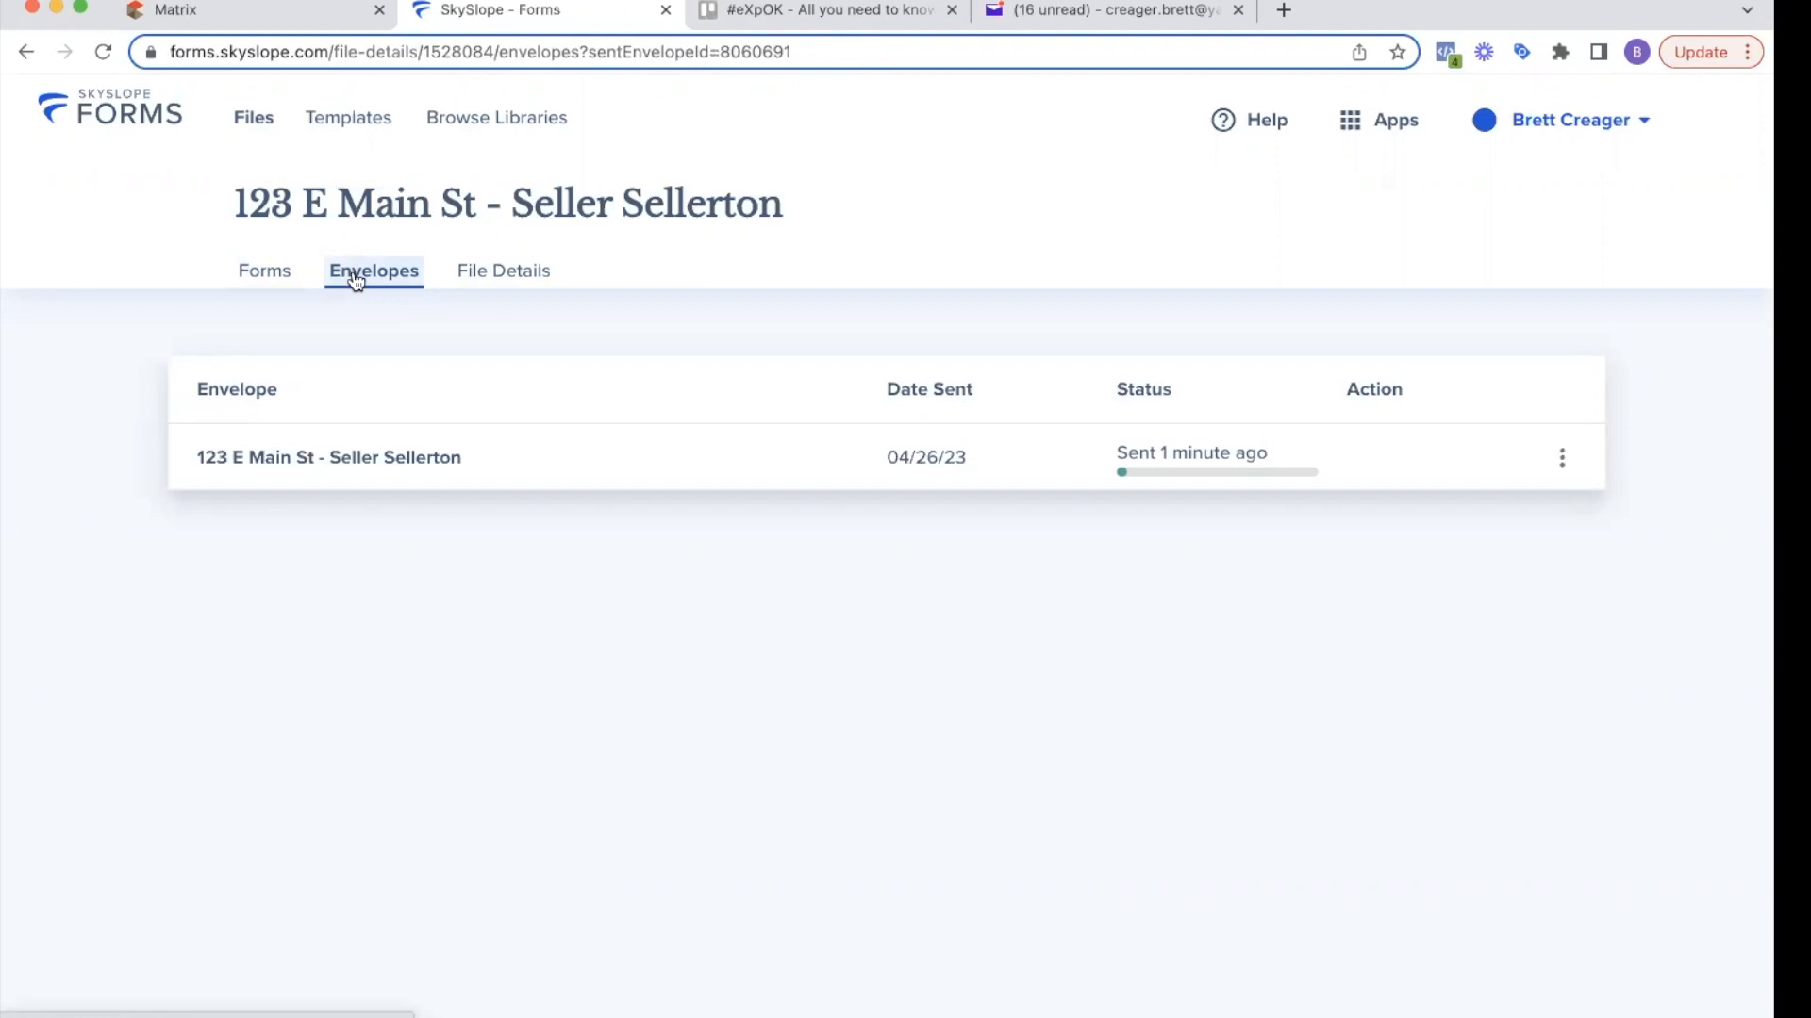
drag(1115, 385, 1188, 394)
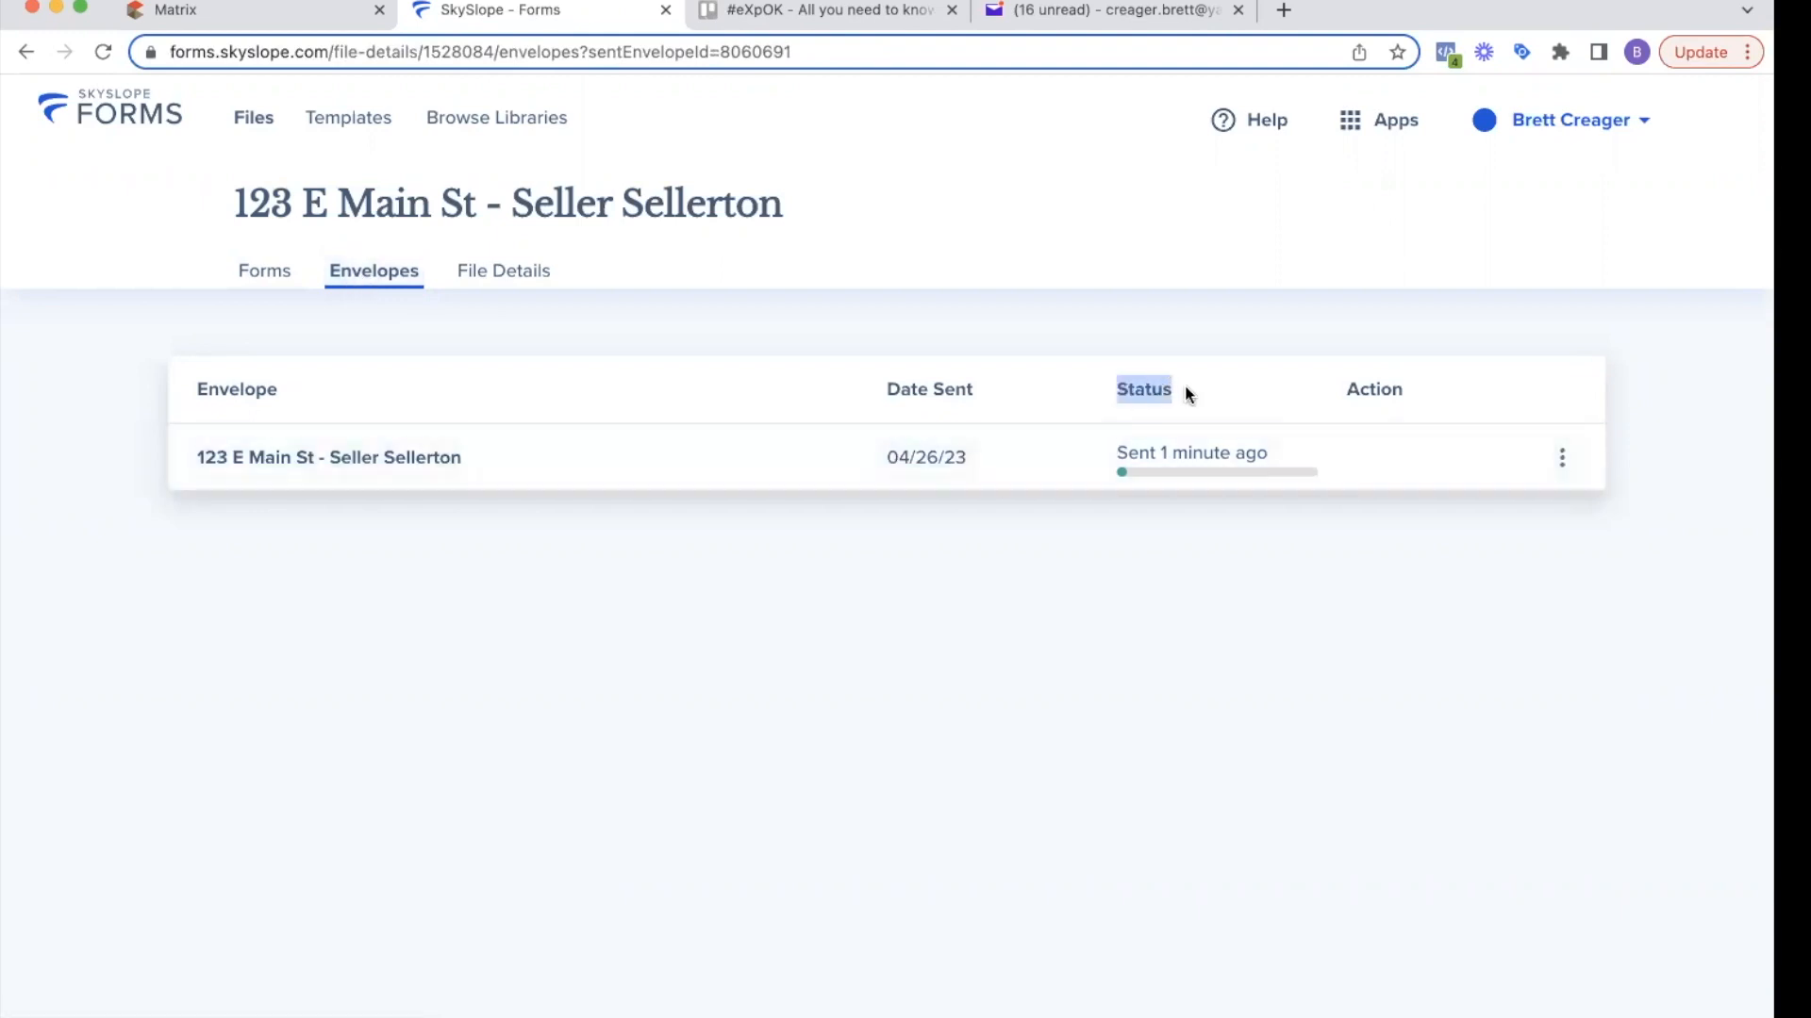
- Switch to Yahoo Mail, delete the "Envelope completed: Easton OFFER" message and refresh the inbox
click(1203, 583)
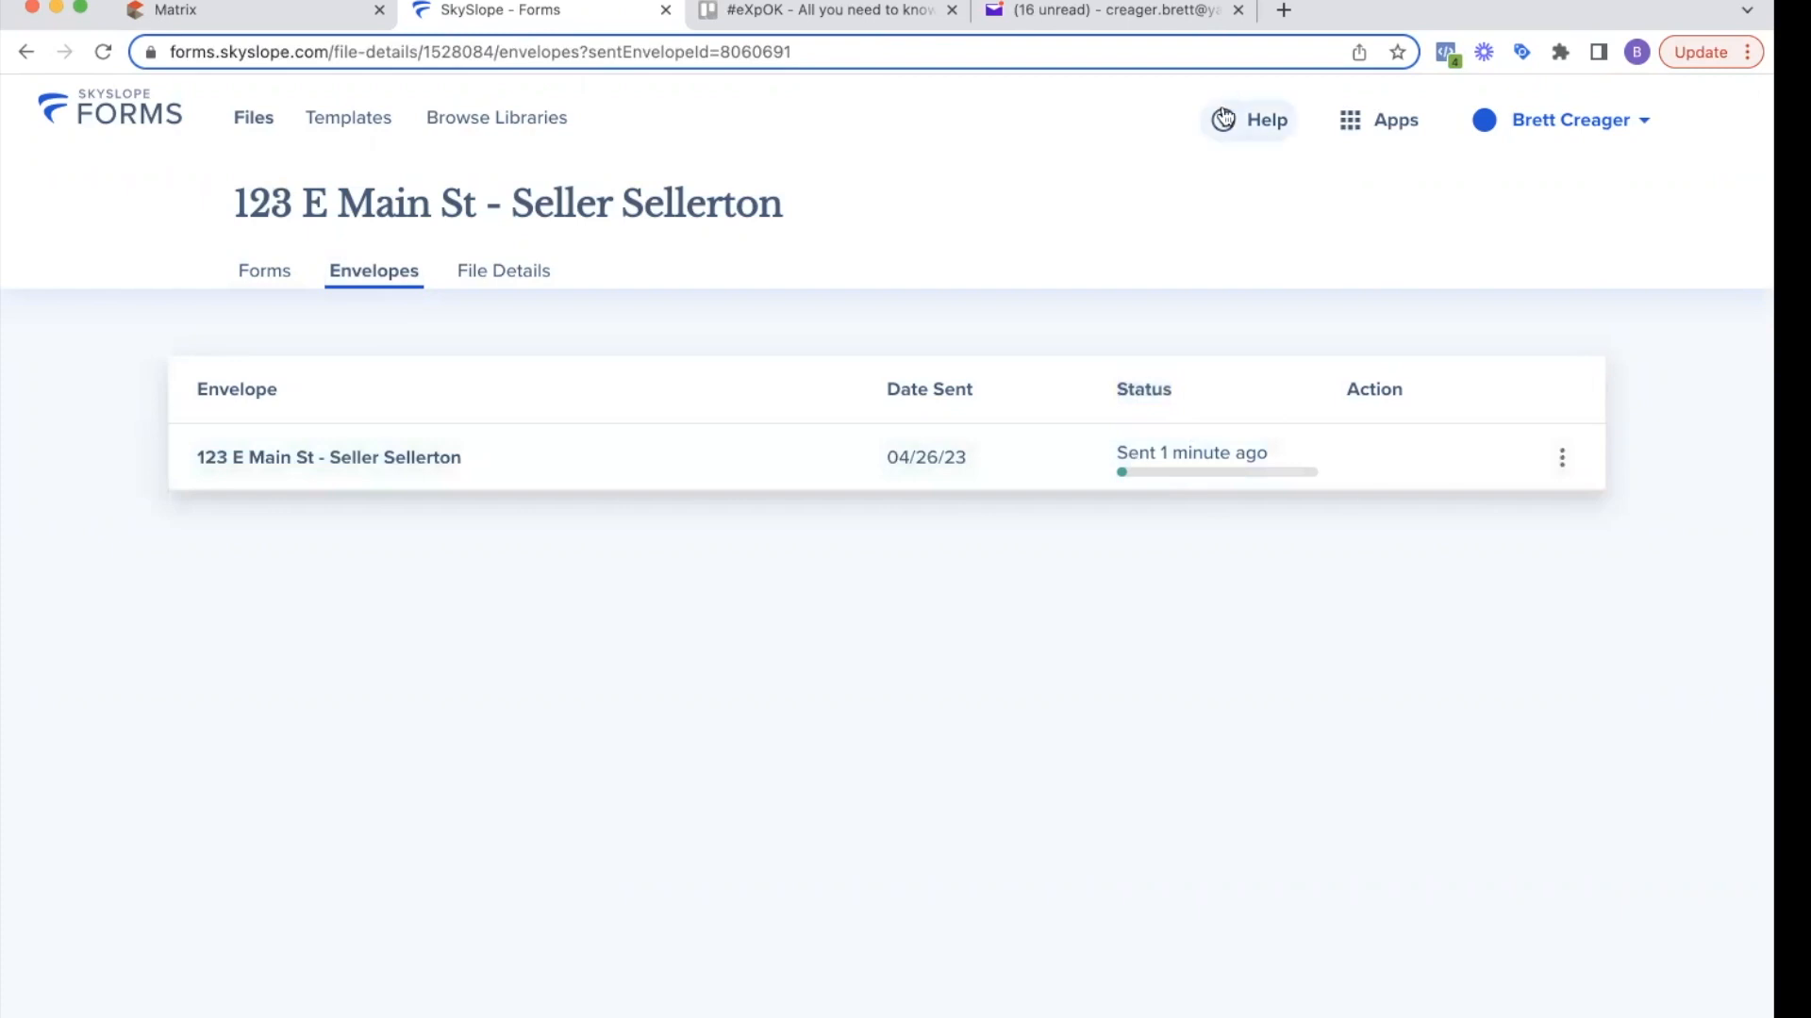
click(1152, 12)
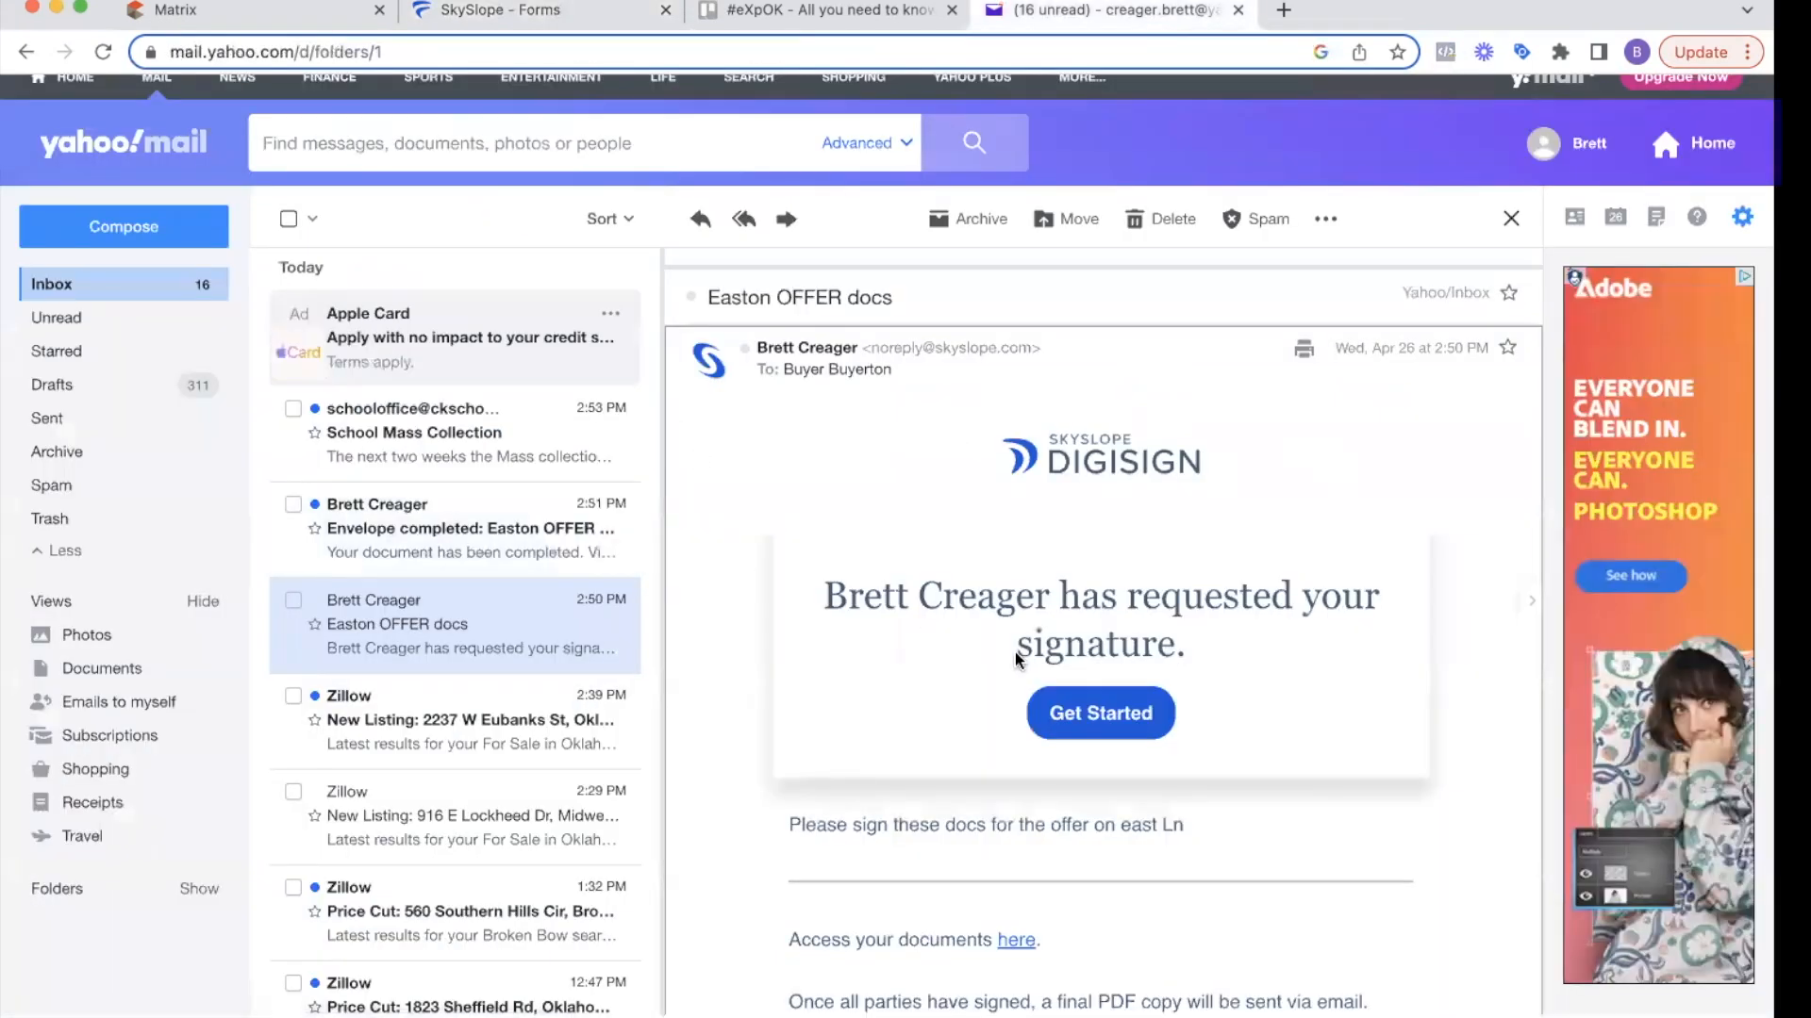
right_click(387, 534)
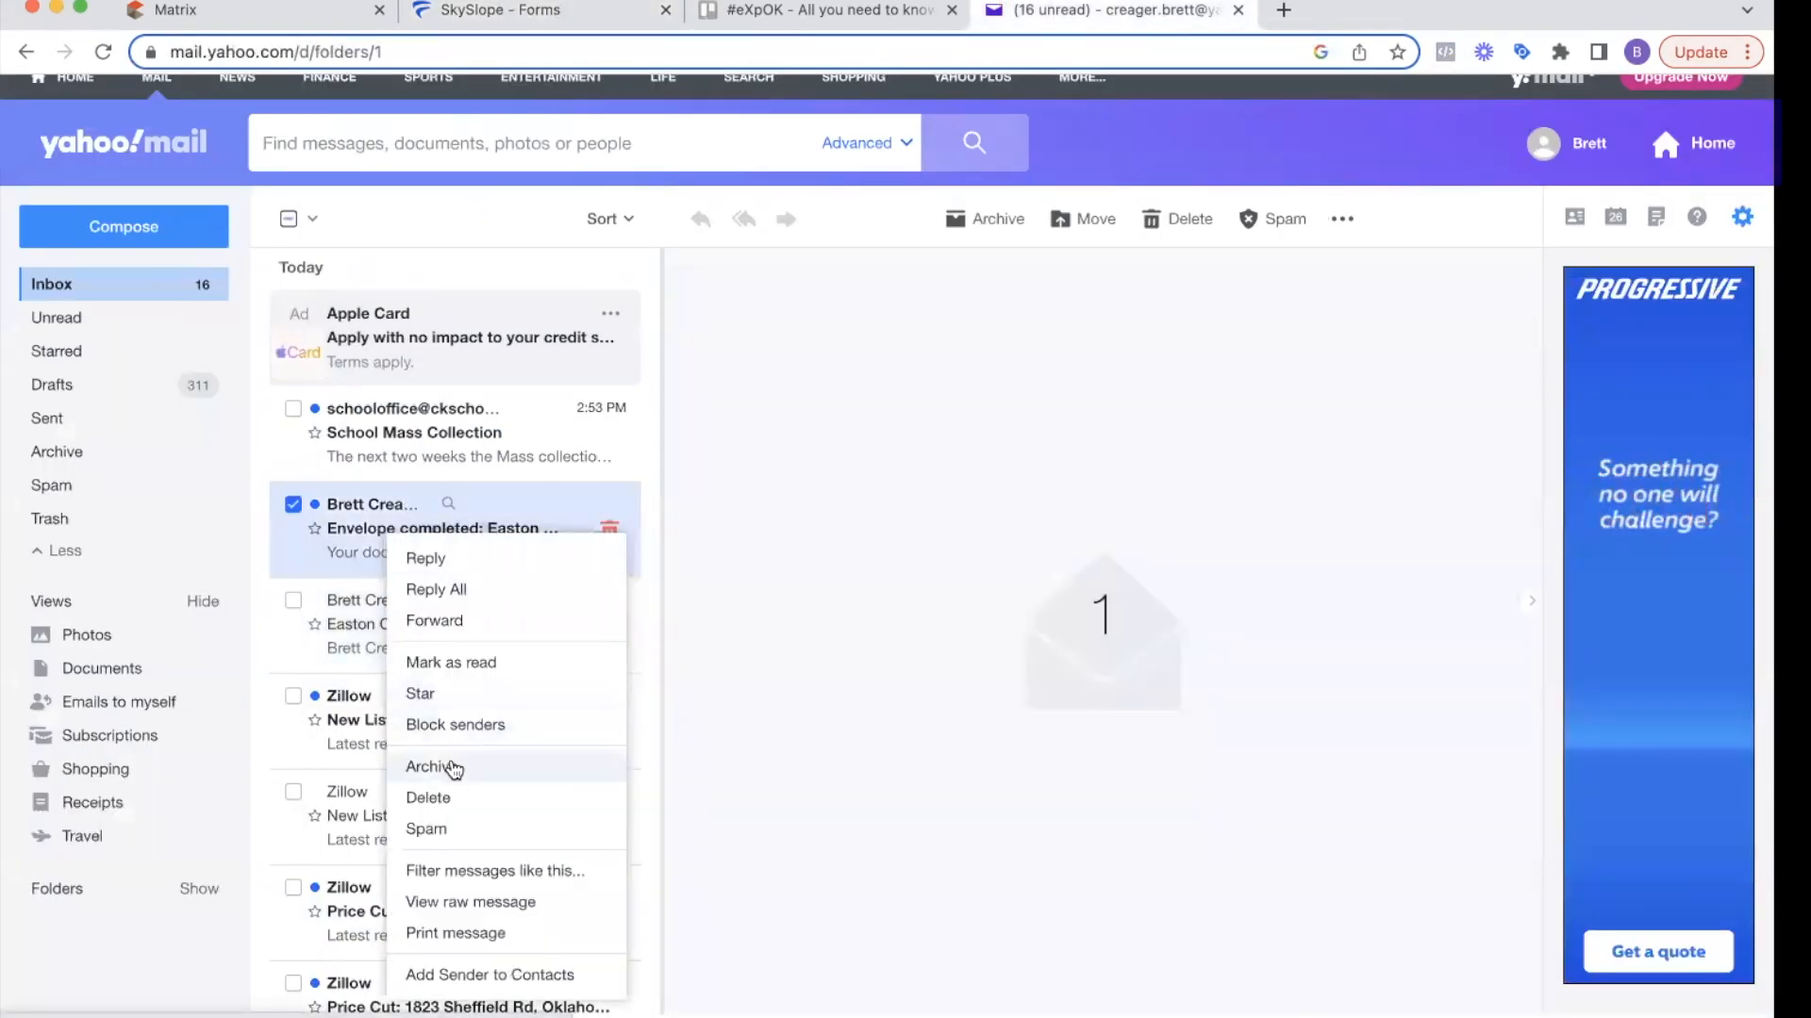
click(453, 800)
click(198, 287)
click(123, 286)
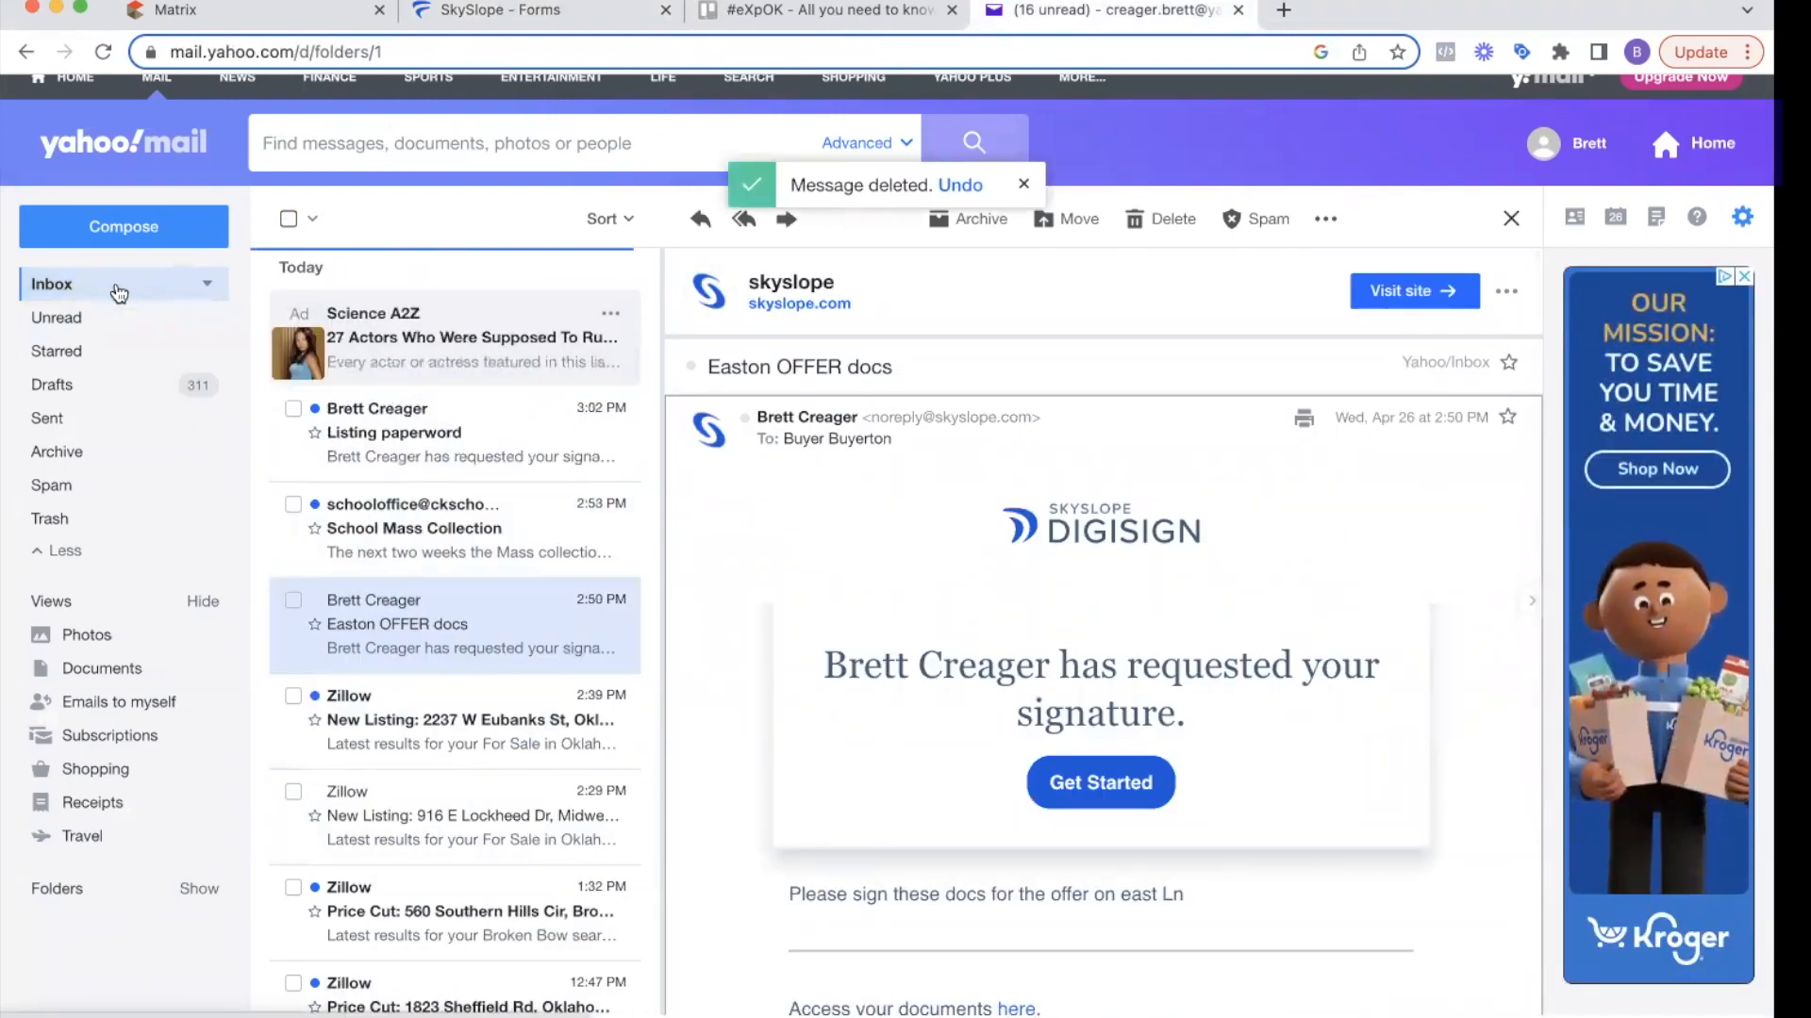
- Open the "Listing paperword" email and review its subject, signature request and message text
click(406, 454)
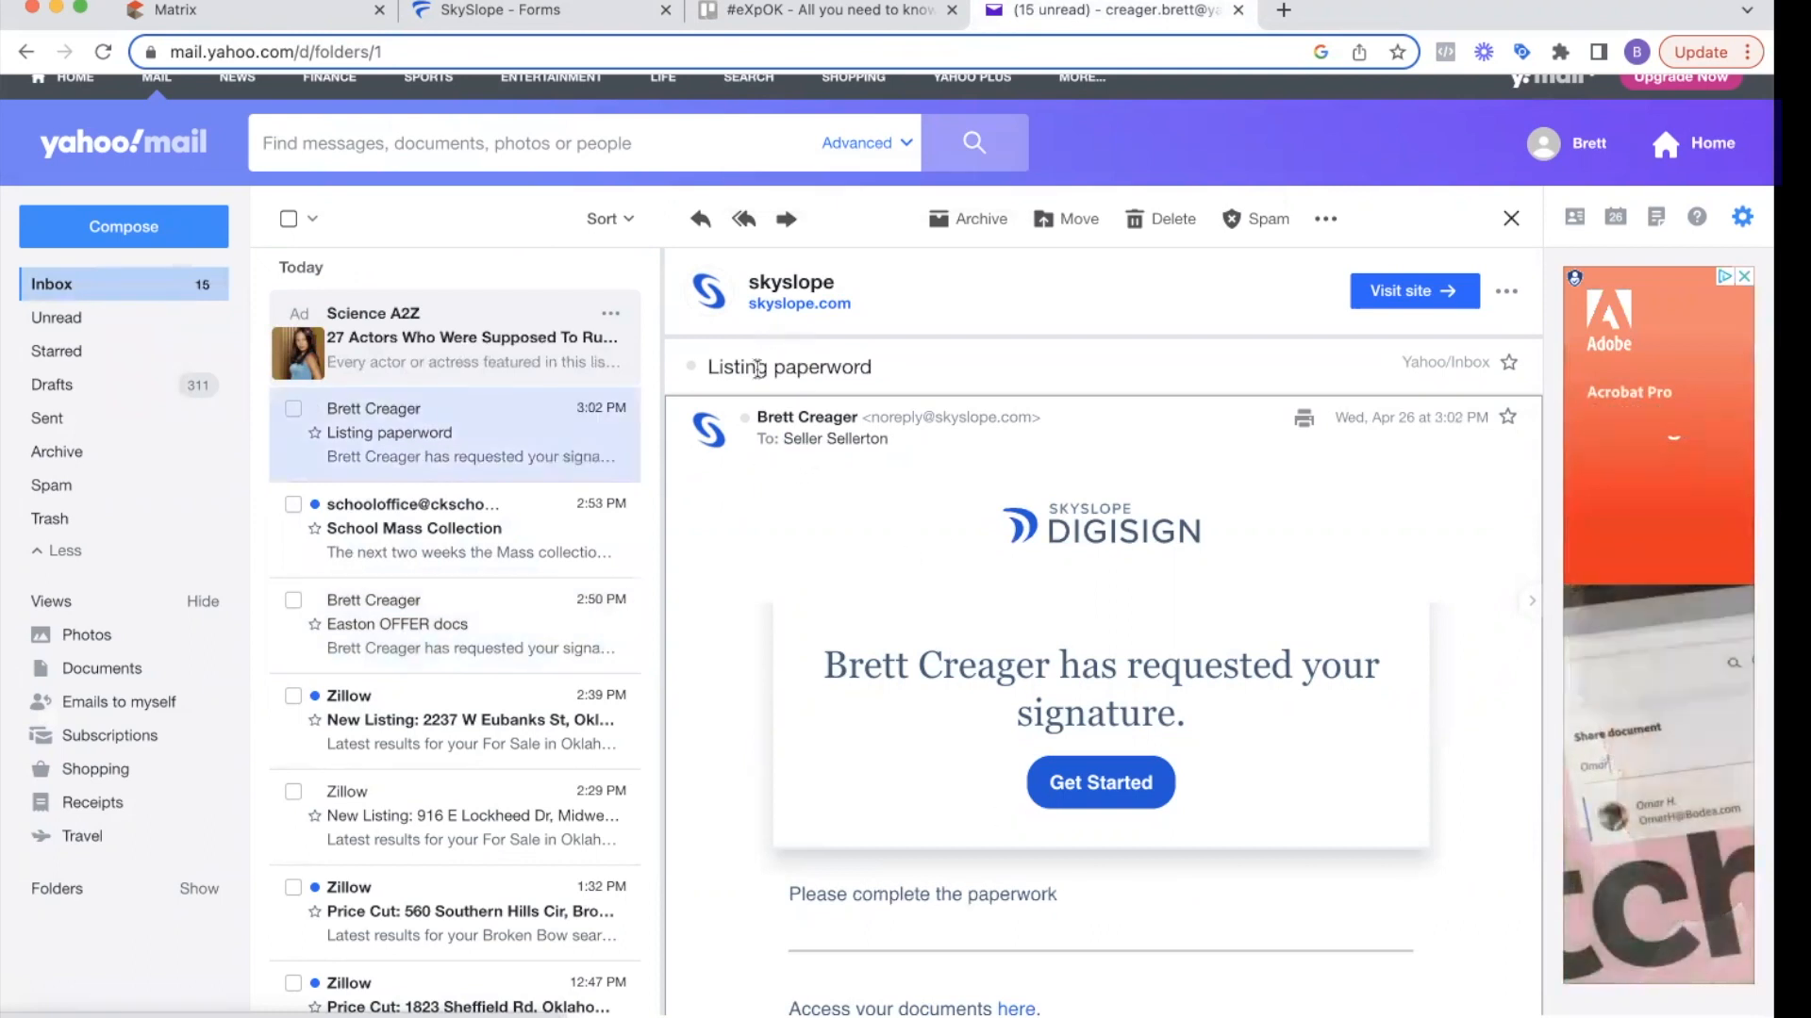
drag(706, 367, 872, 367)
triple_click(980, 665)
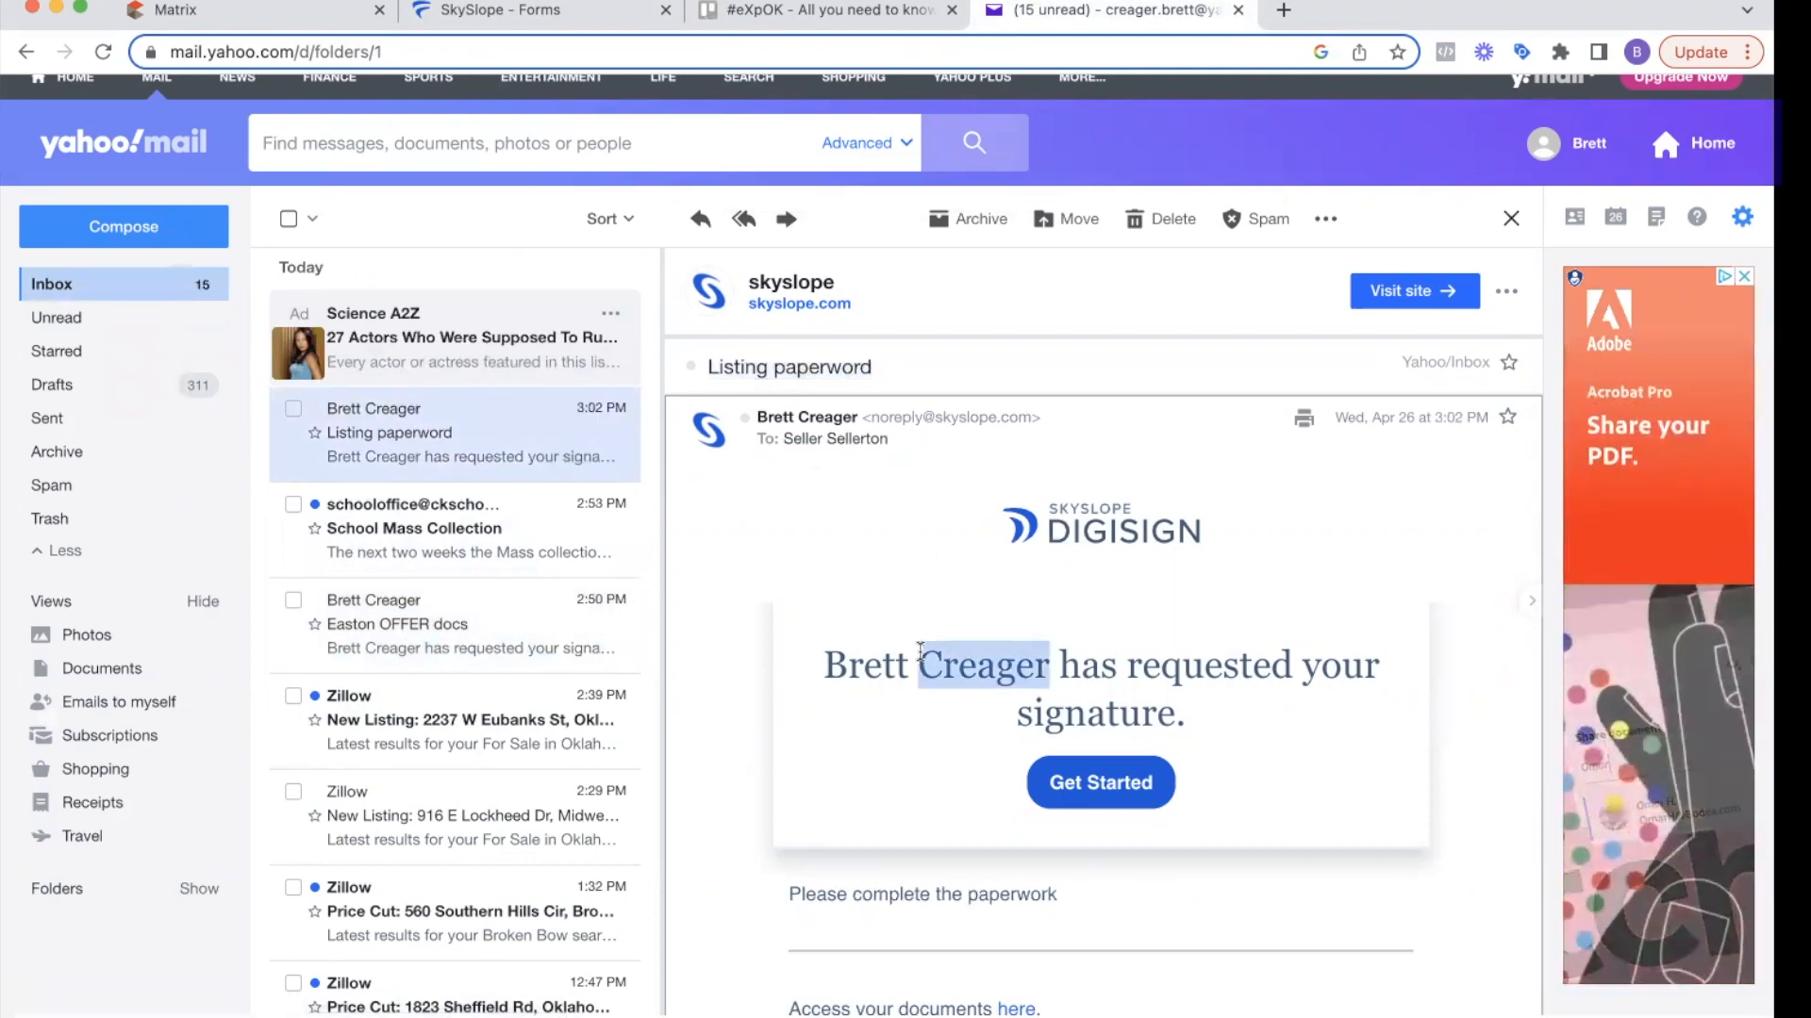
scroll(1007, 702, down, 1)
triple_click(896, 836)
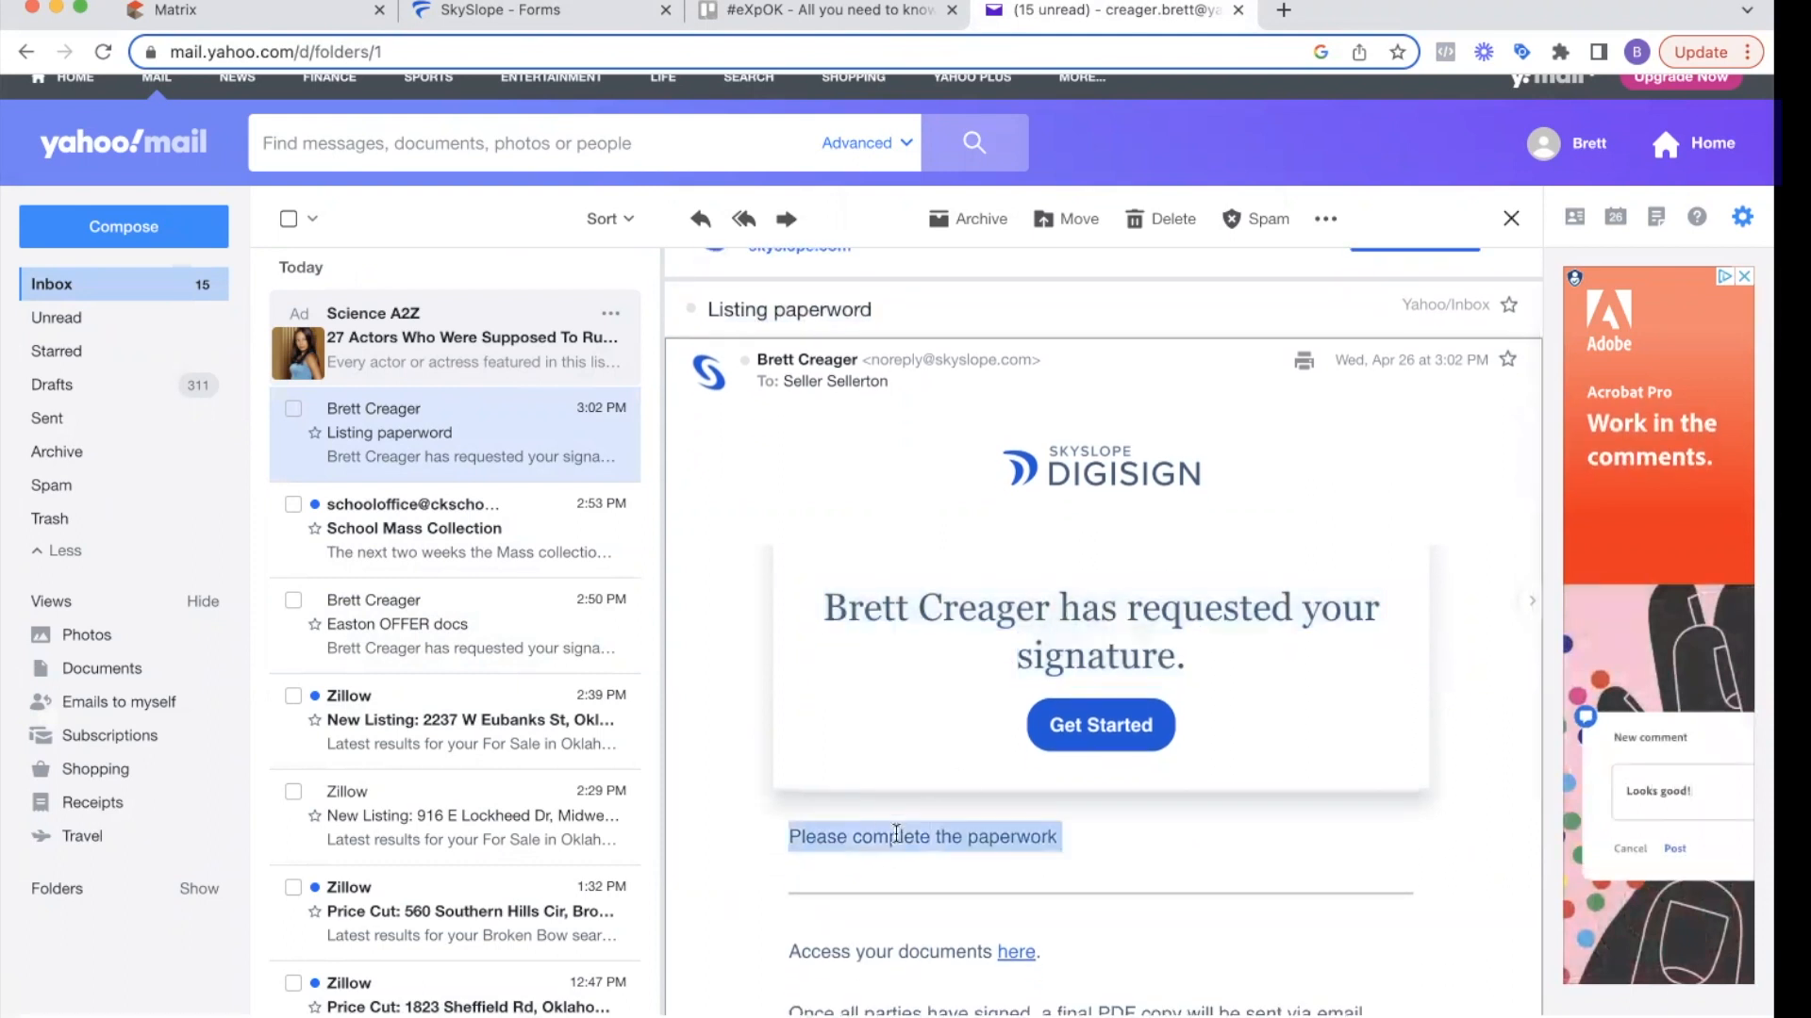
scroll(1046, 801, up, 1)
- Open the envelope in DigiSign from the email, accept the e-signature terms and start the signing
click(1097, 785)
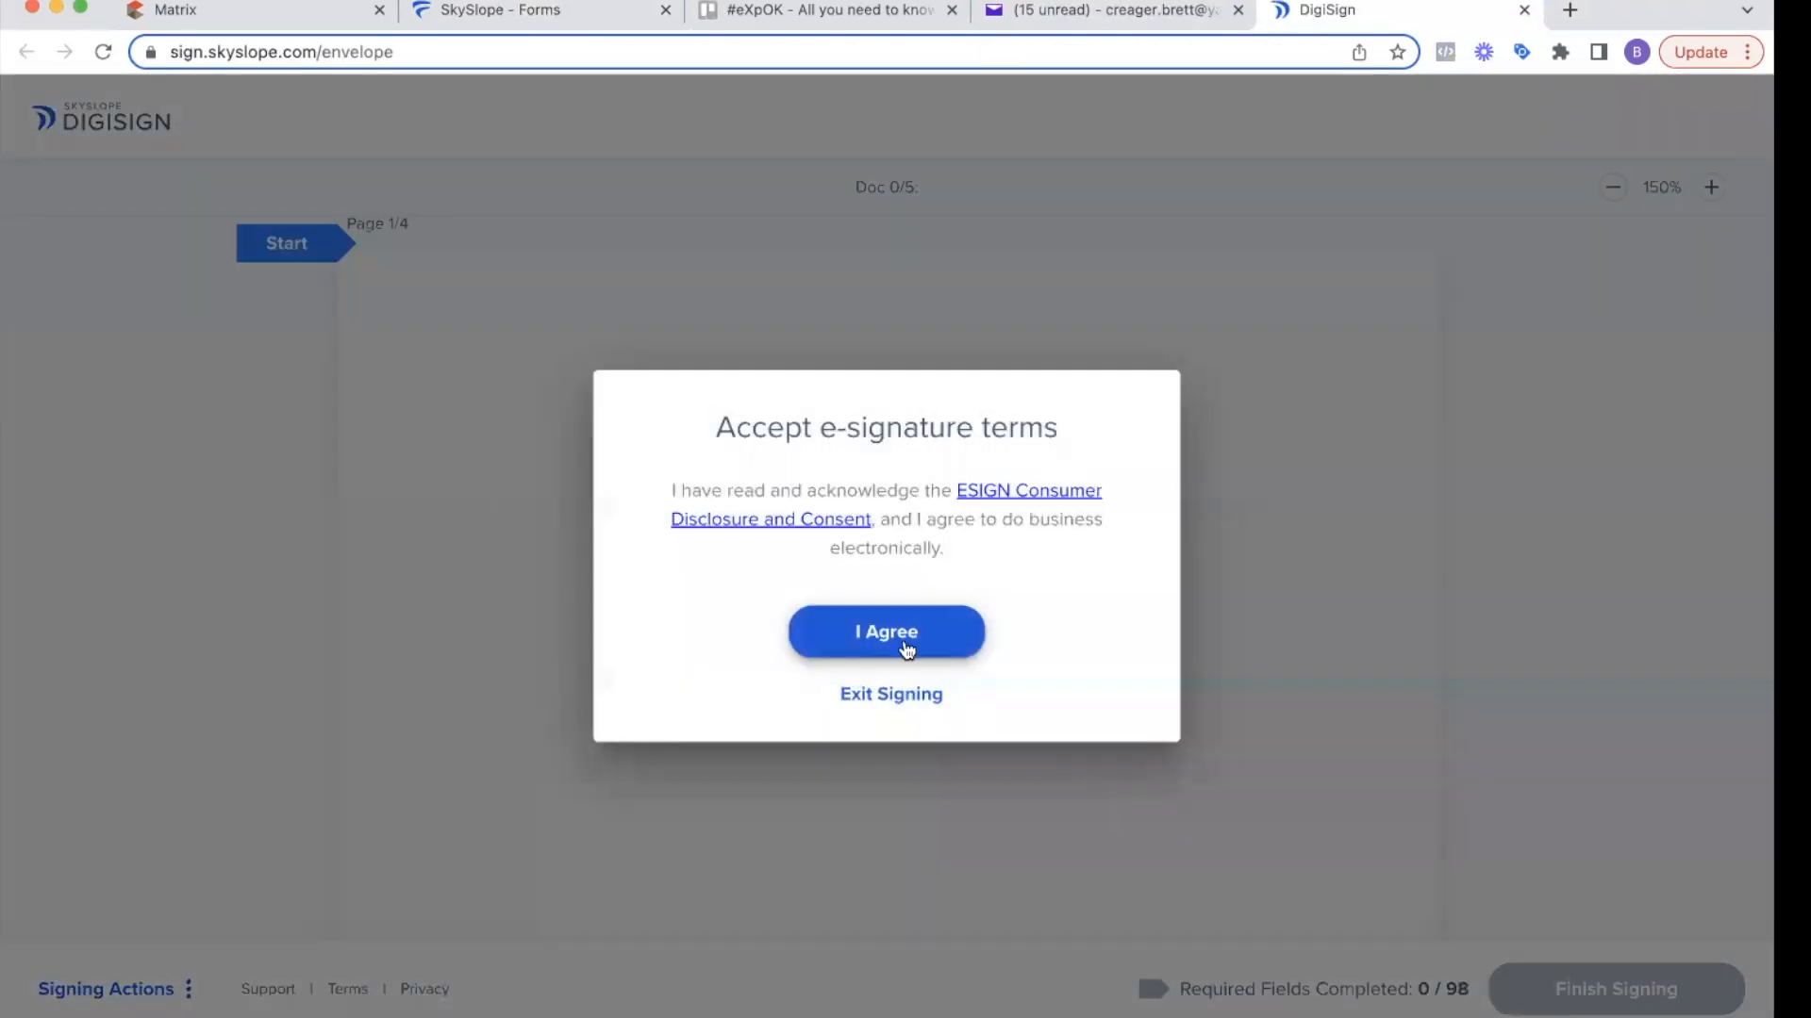
click(905, 647)
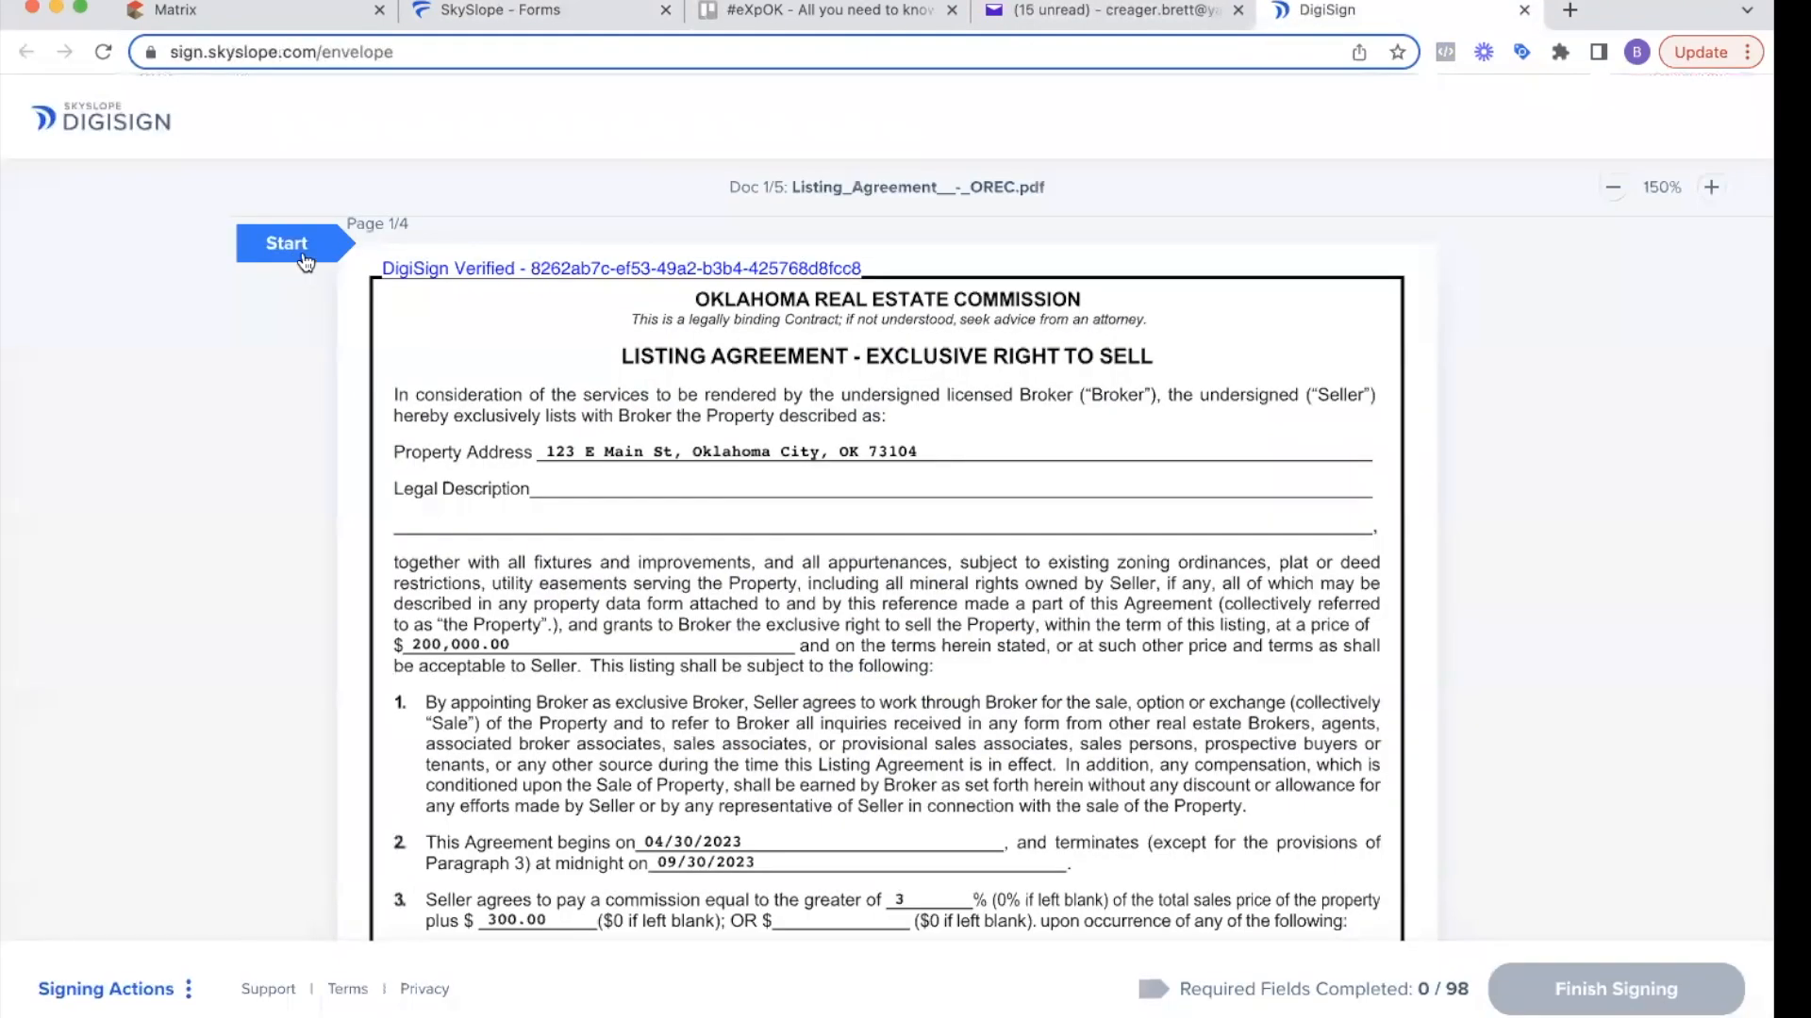
click(288, 247)
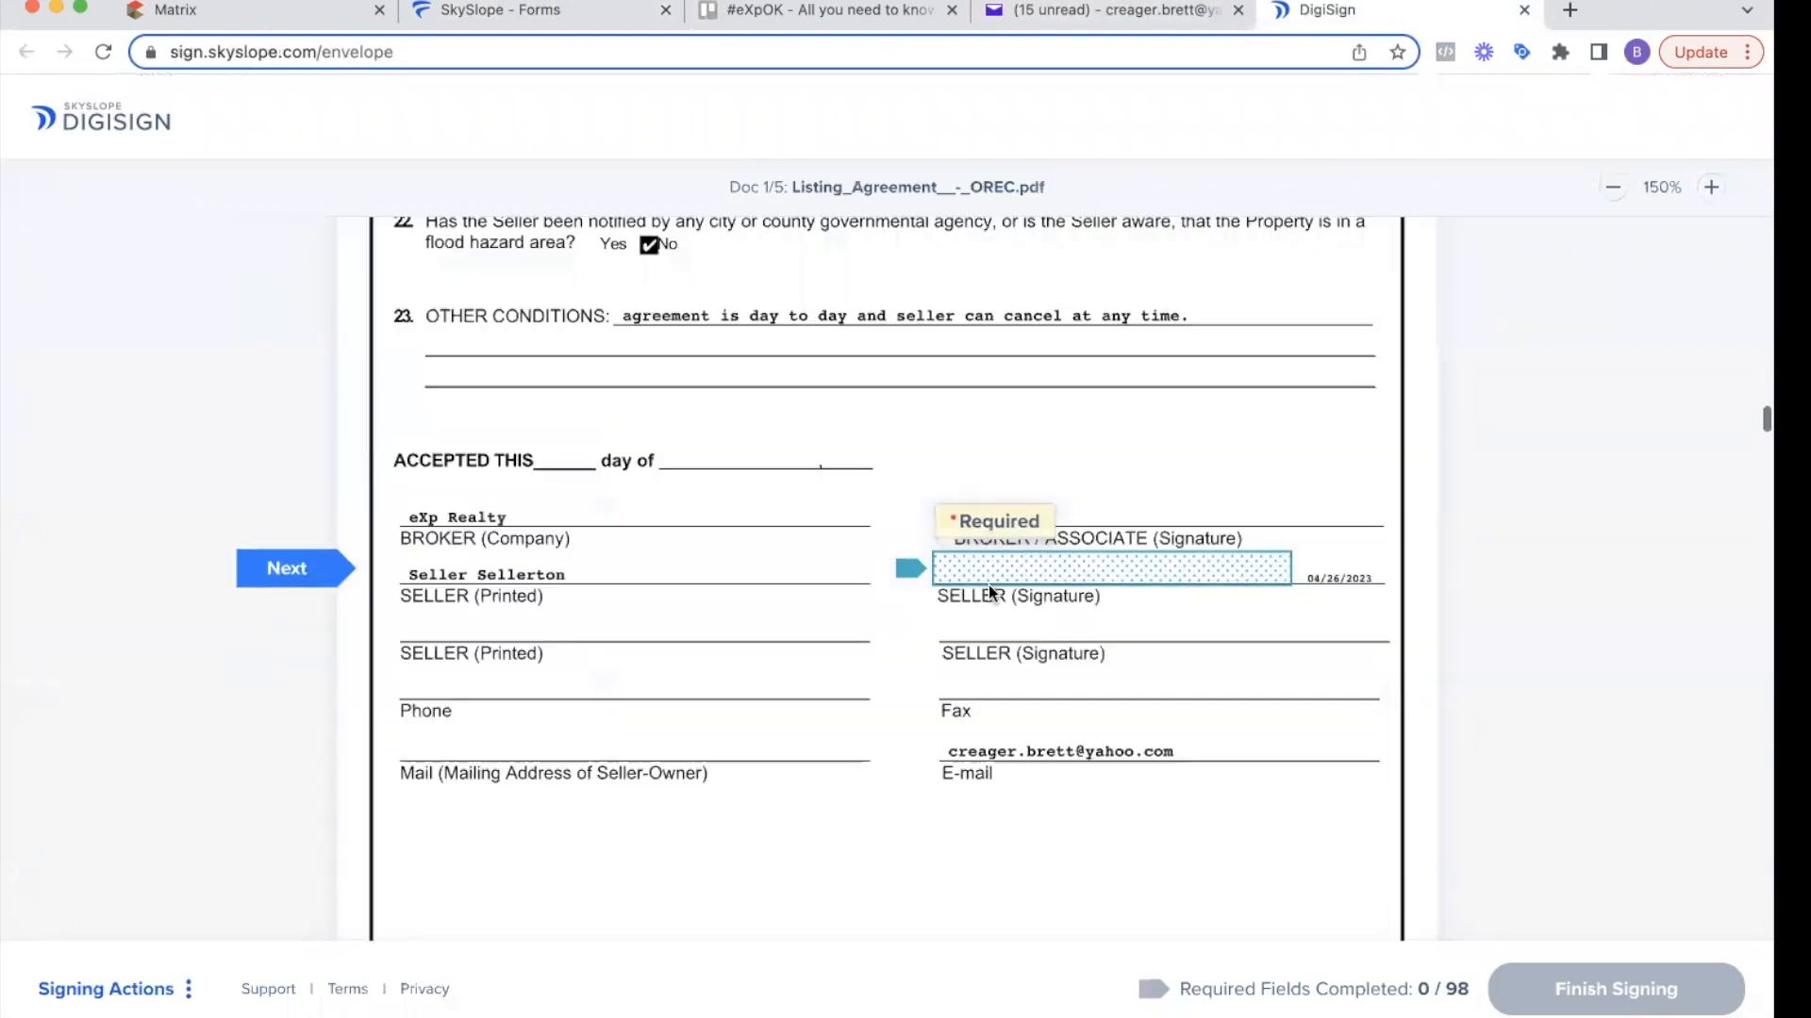
- Adopt the first signature style for the seller and sign the listing agreement and the brokerage services disclosure
click(998, 578)
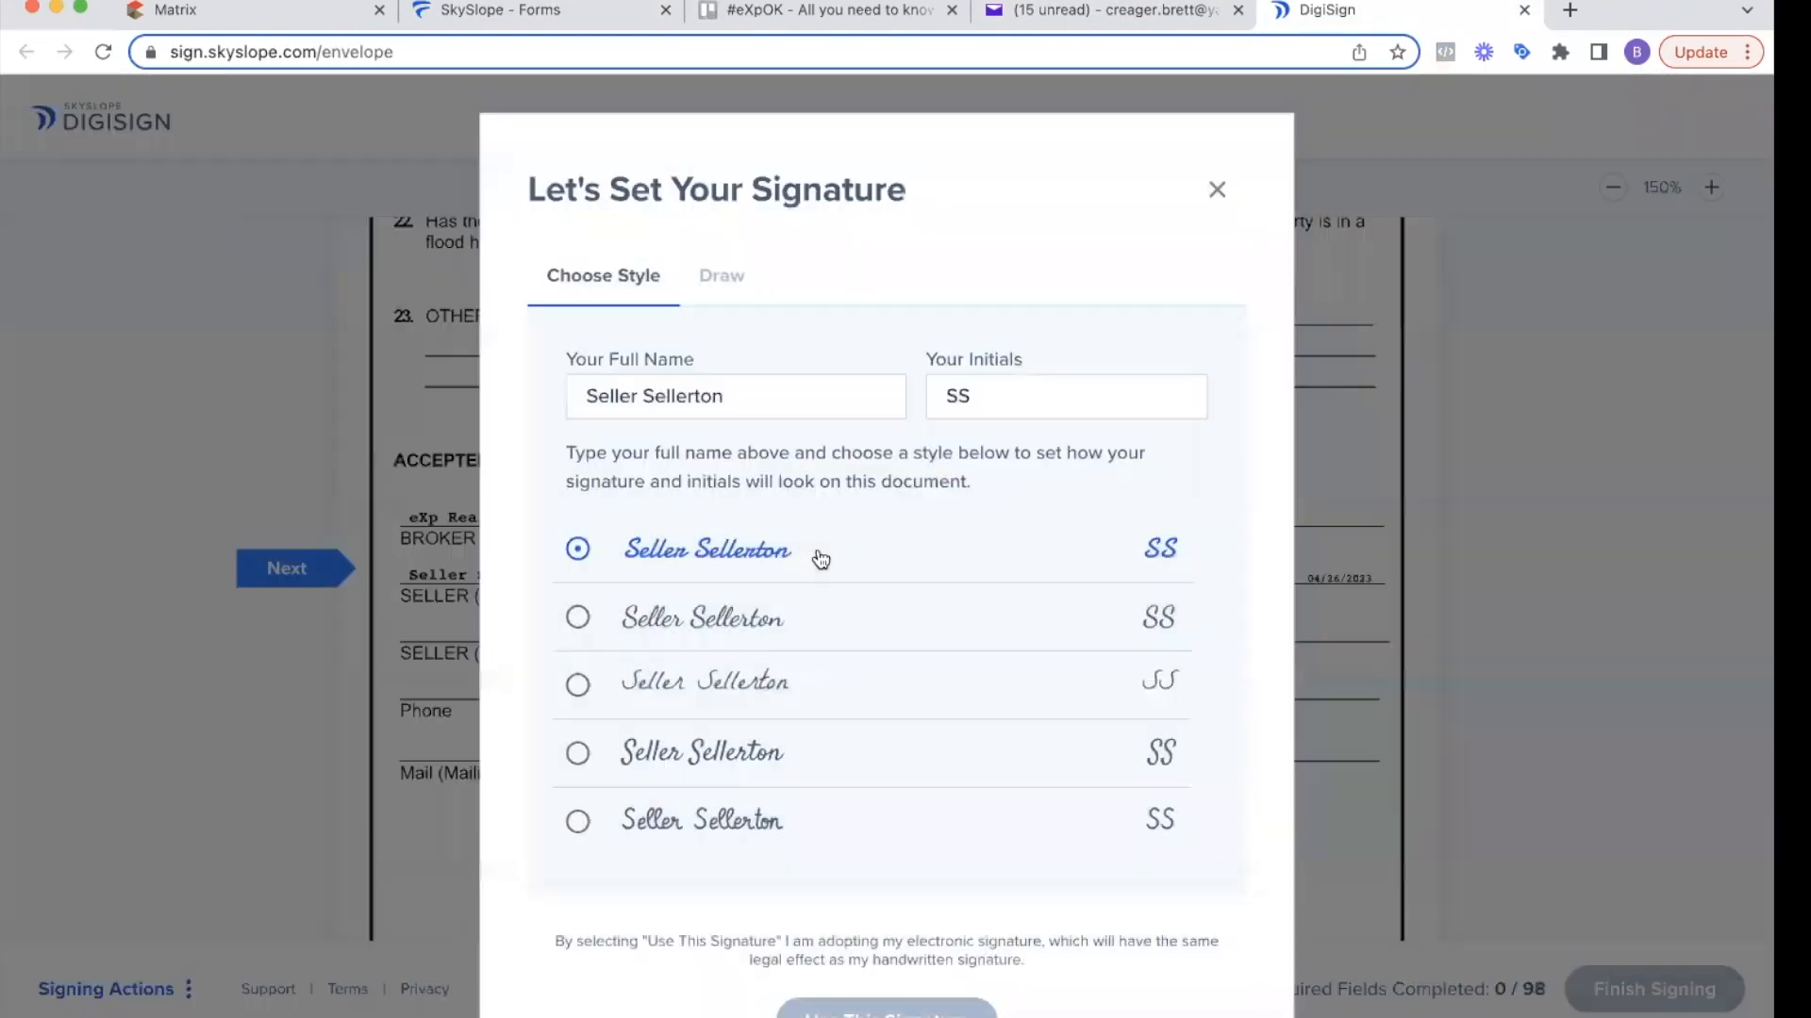
click(900, 1008)
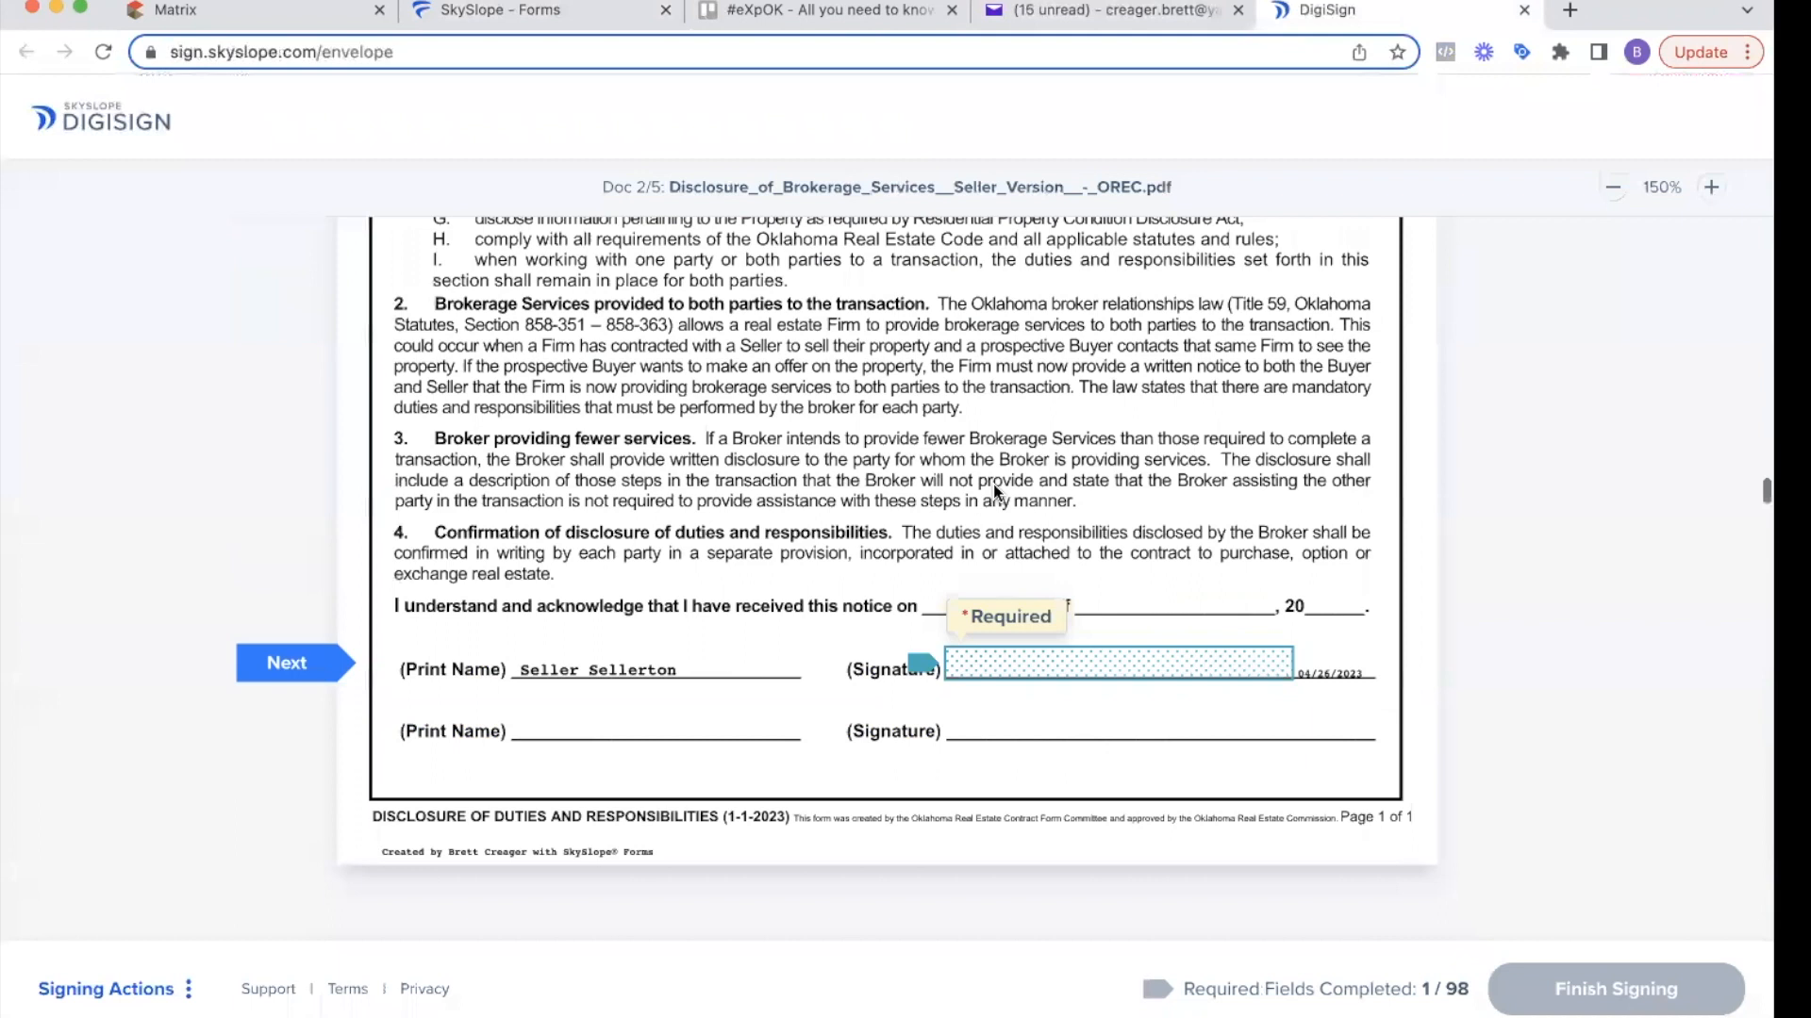
click(965, 562)
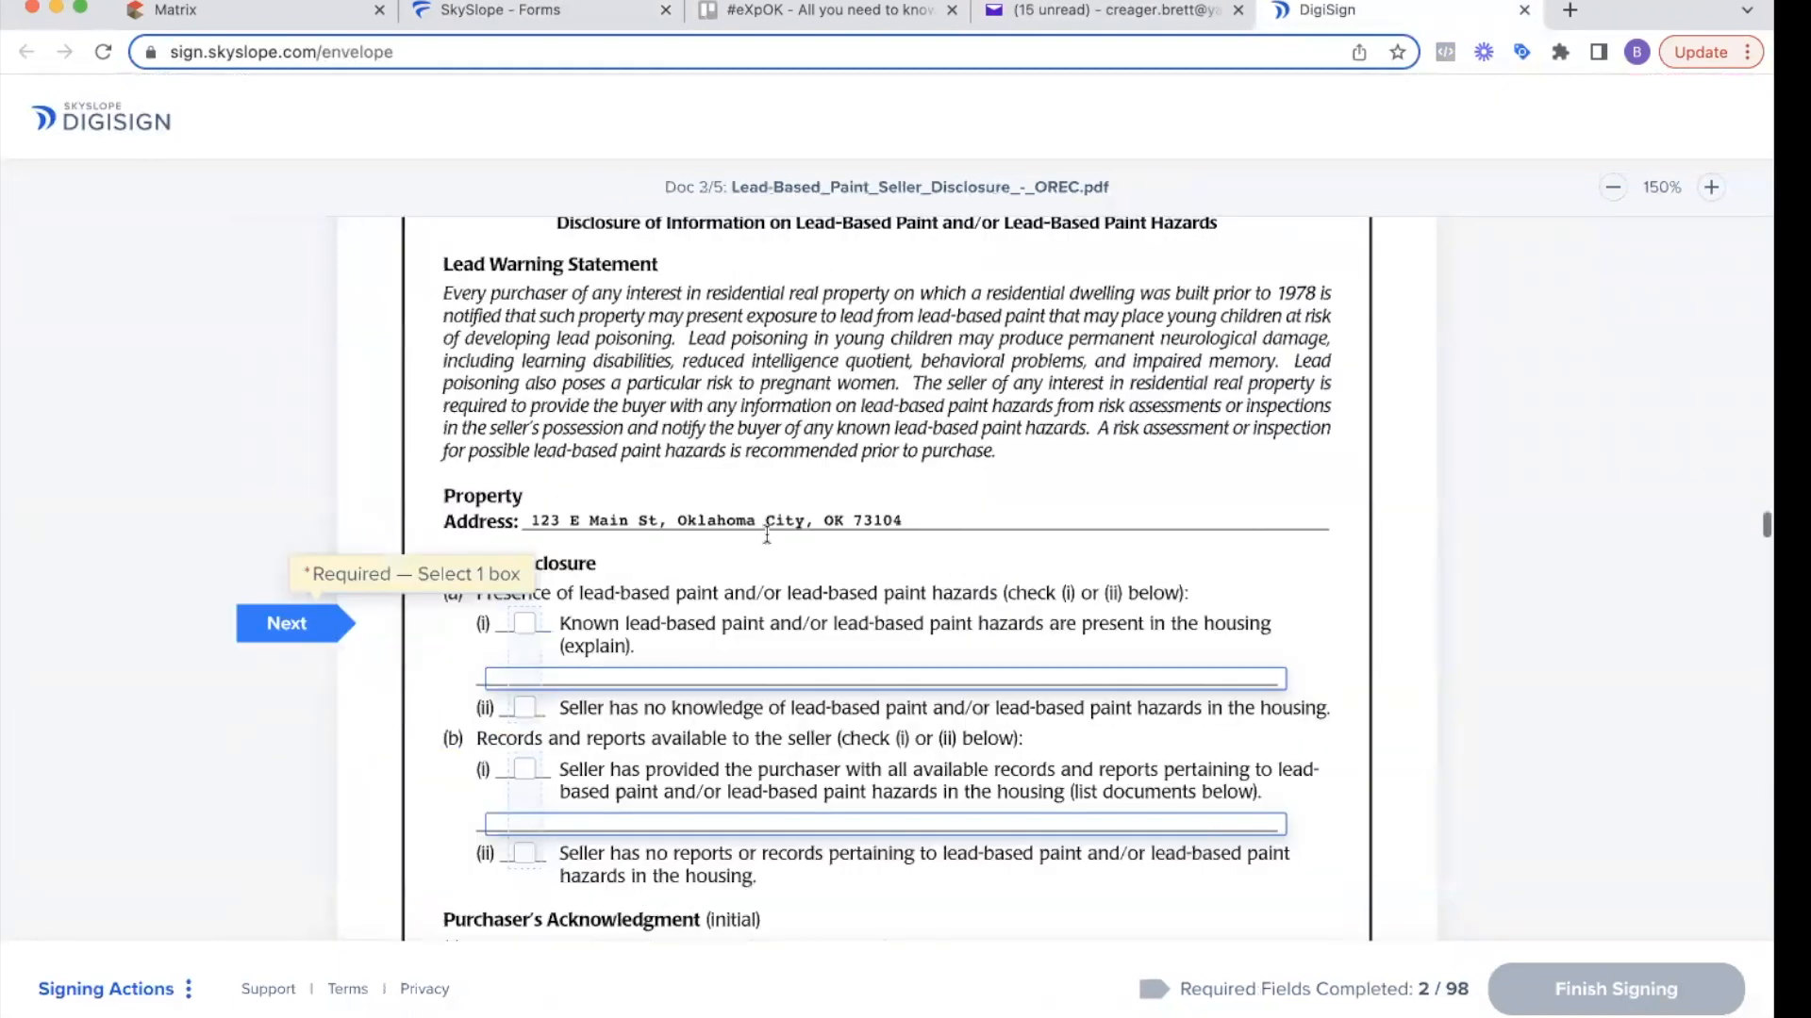
- Check option (i) under both (a) and (b) in the lead-based paint disclosure and complete its next required field
click(526, 487)
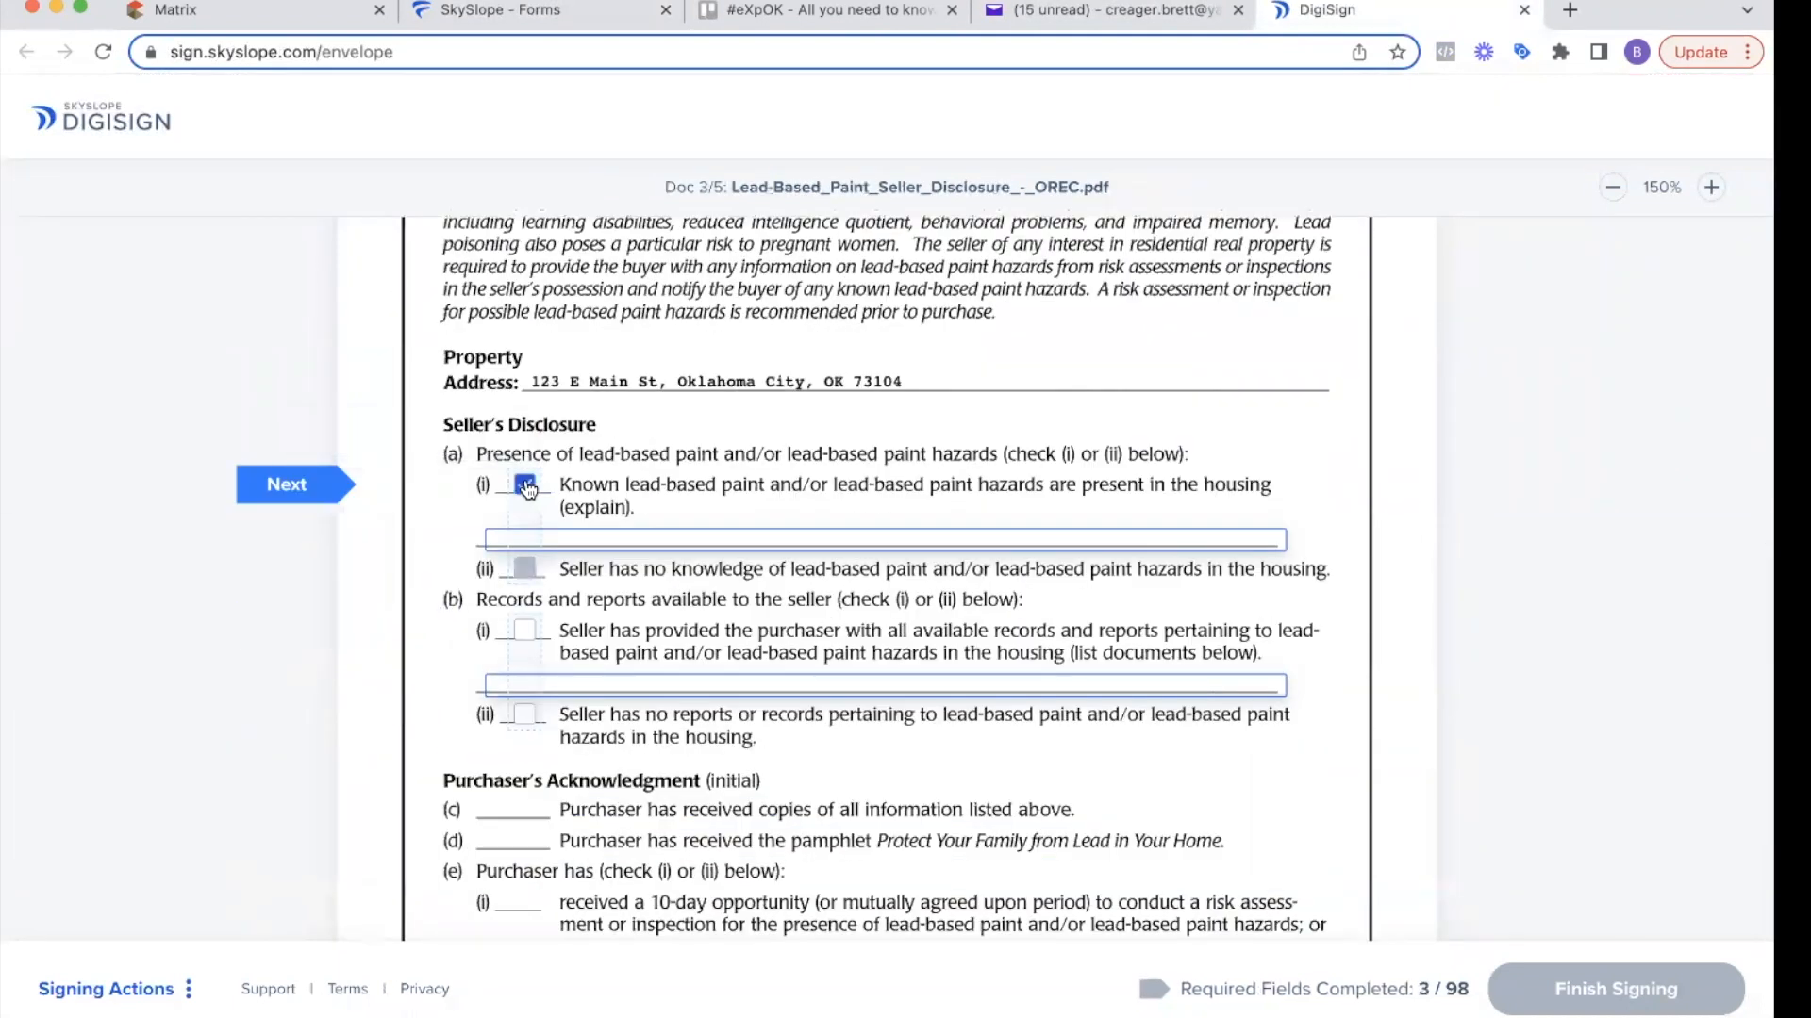
click(531, 630)
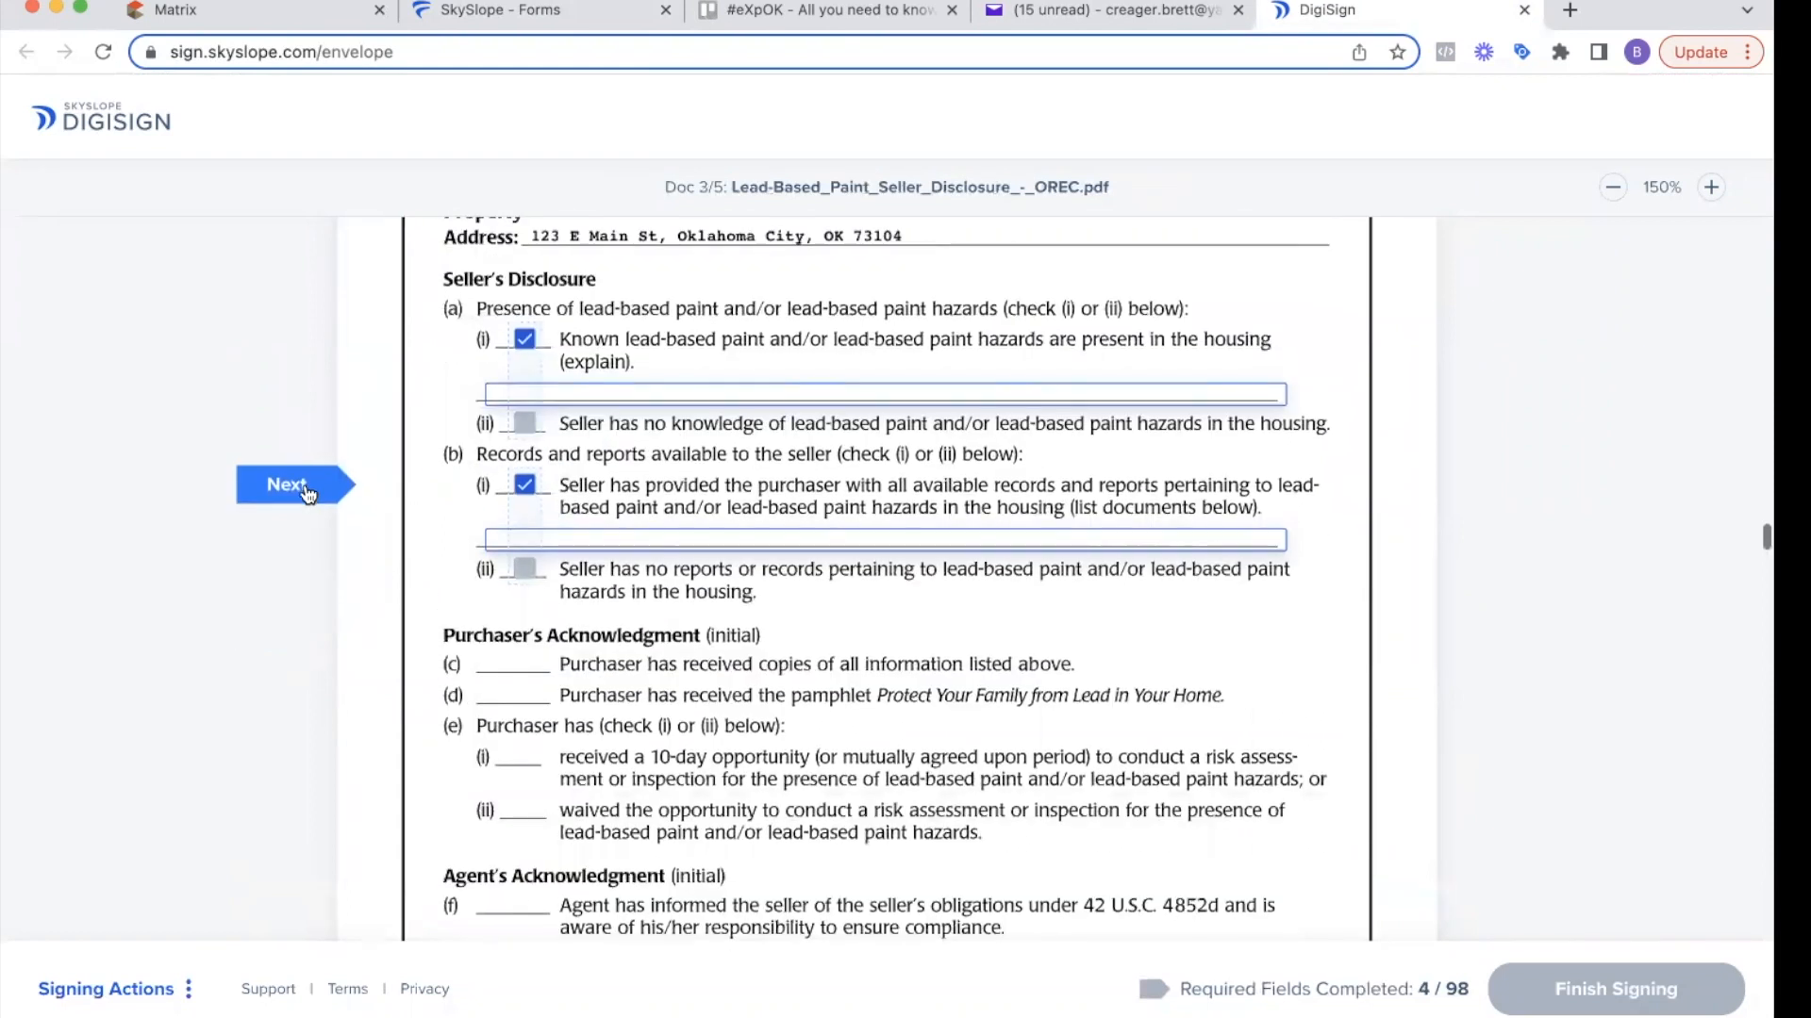
click(292, 567)
click(514, 589)
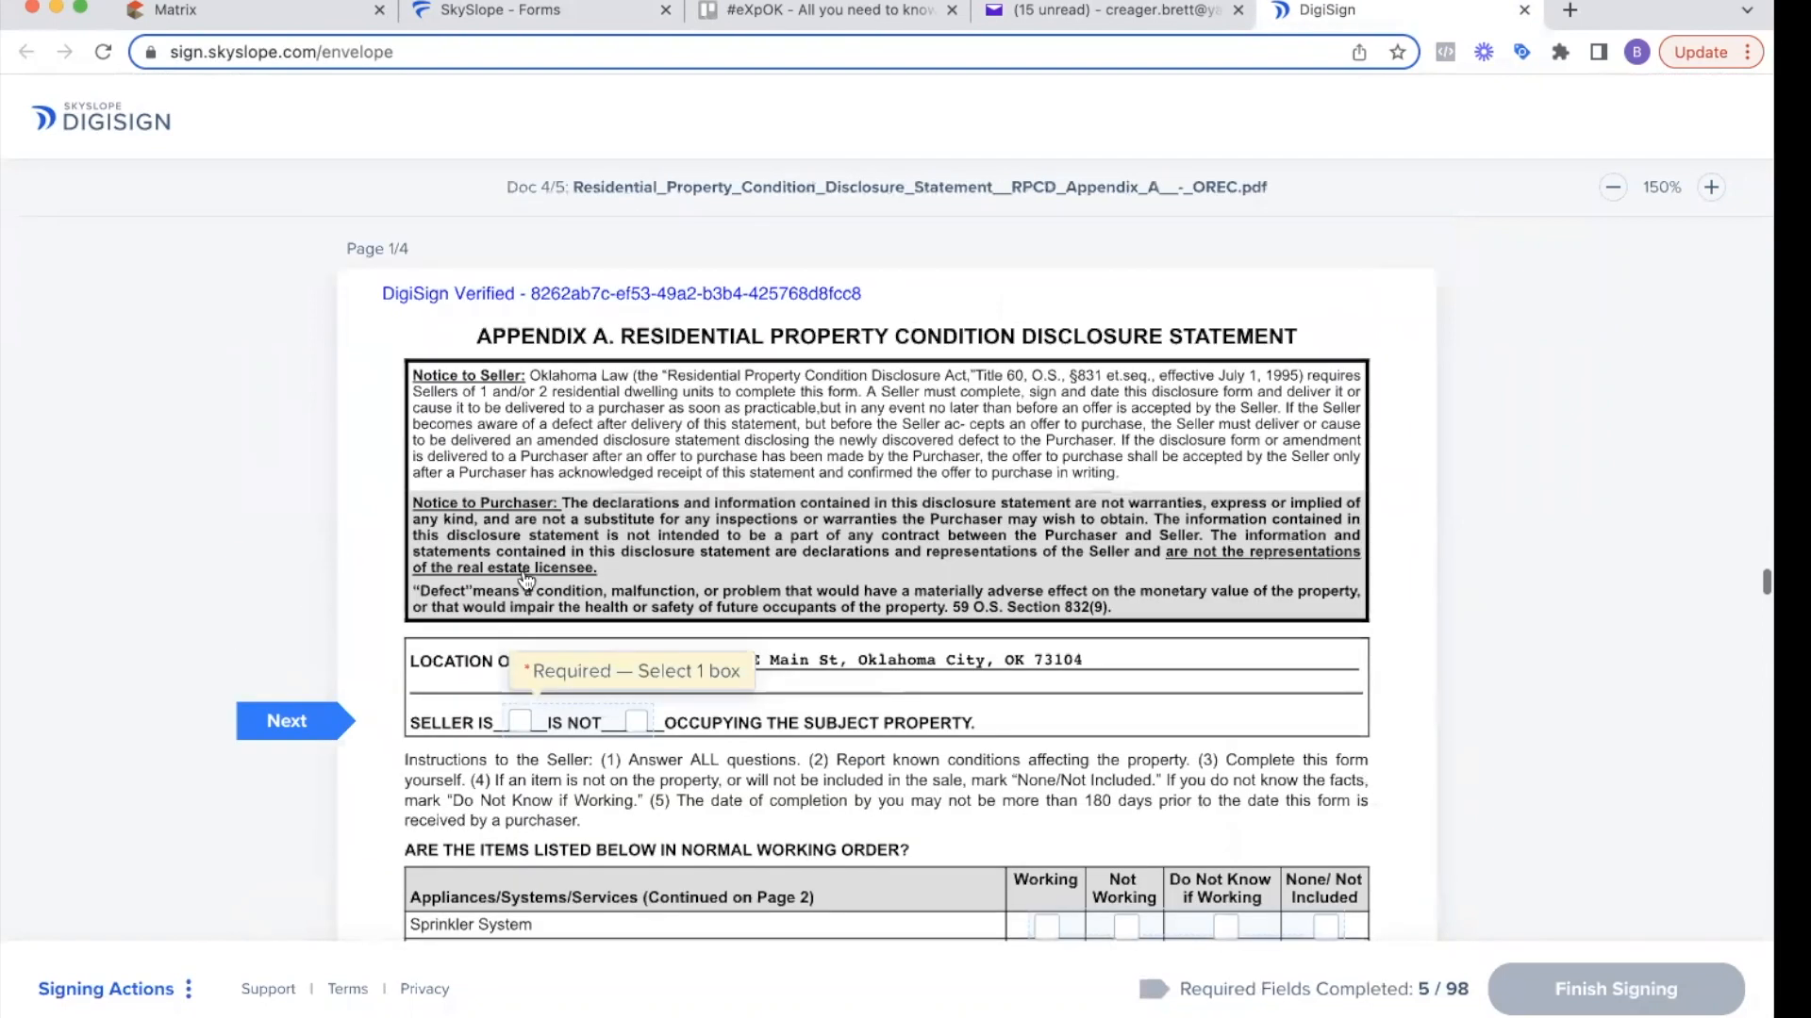
- In the property condition disclosure, mark that the seller is occupying the property and mark the listed appliances and systems as Working
click(519, 571)
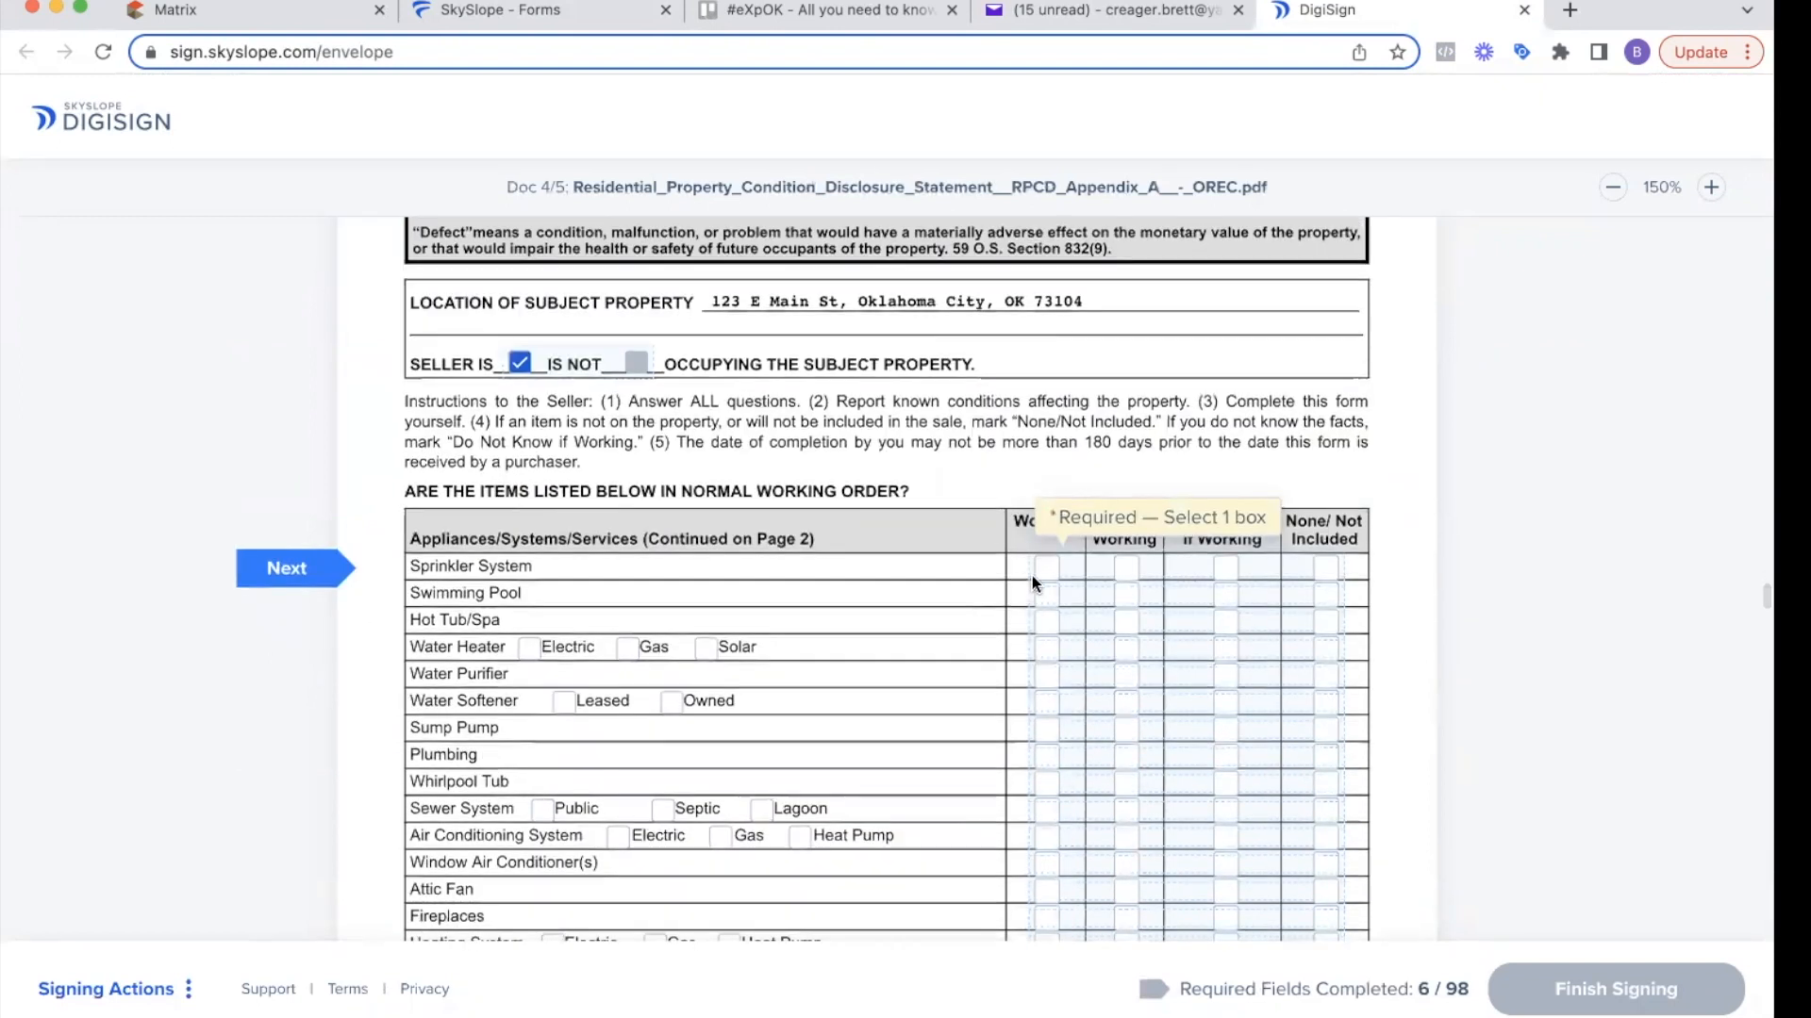
click(1044, 570)
click(1047, 596)
click(1047, 600)
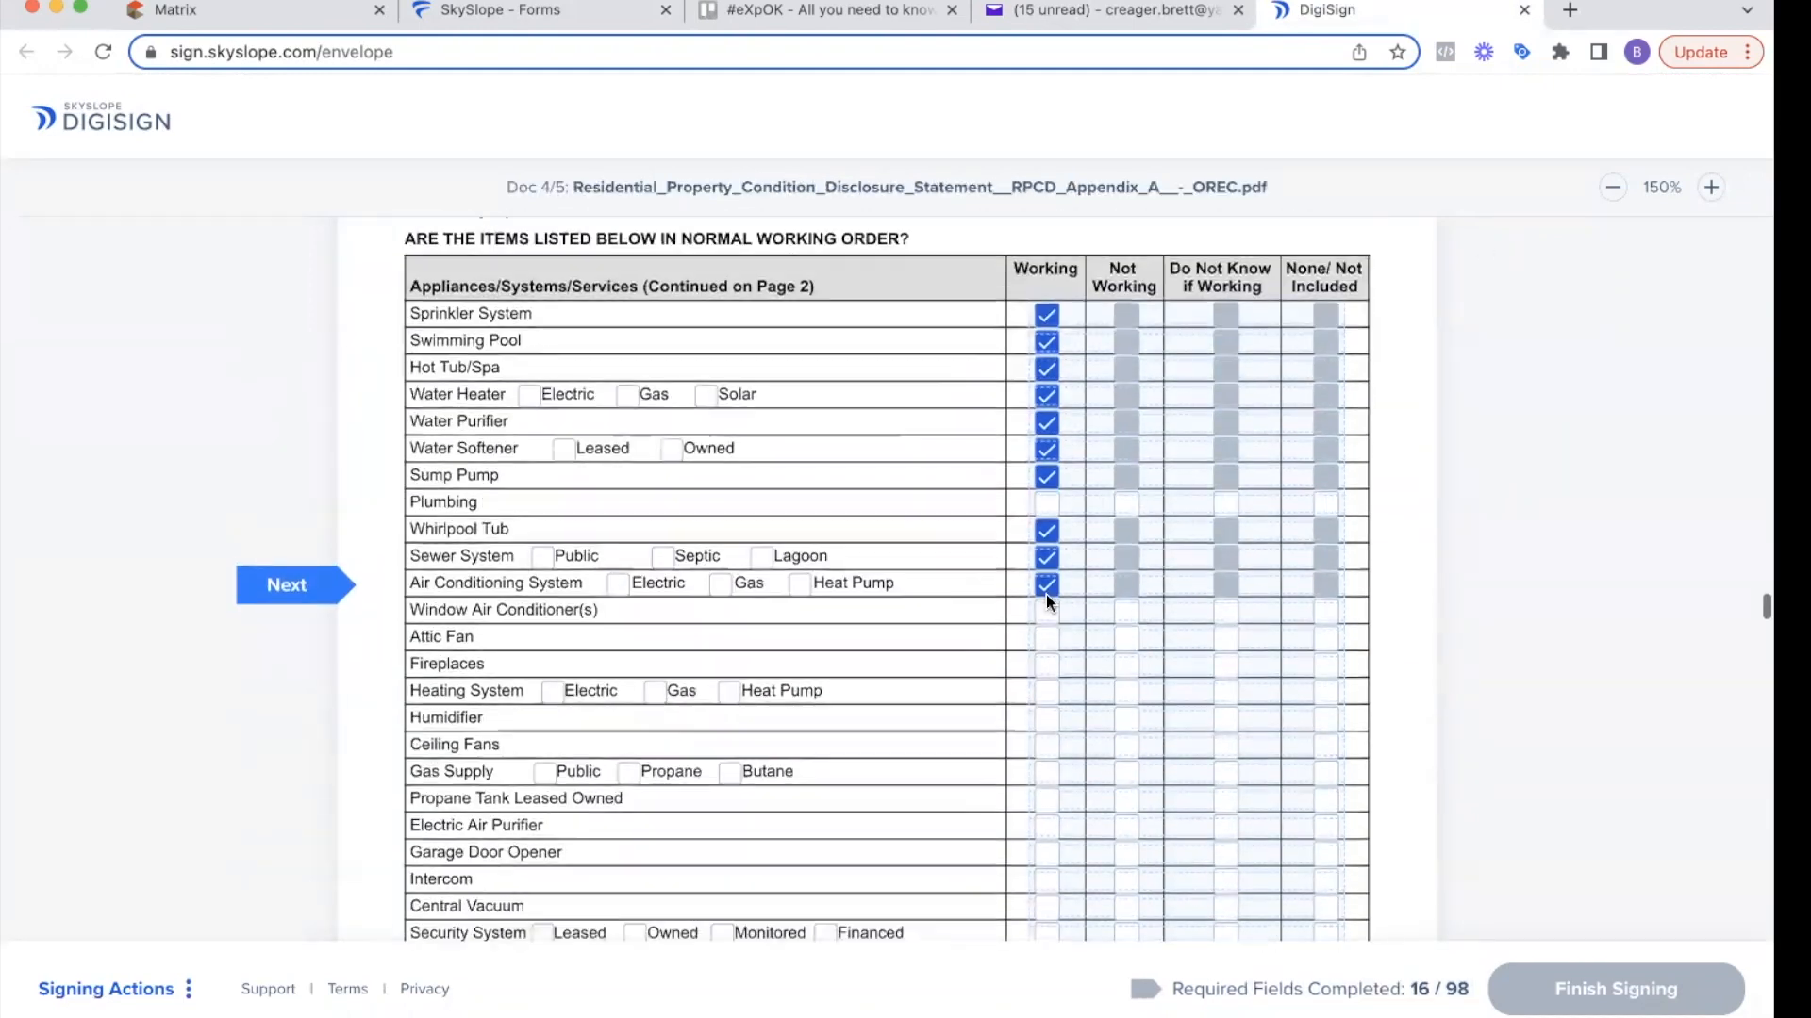
click(1047, 611)
scroll(1047, 604, down, 4)
scroll(1044, 596, down, 5)
click(1044, 594)
scroll(1044, 596, down, 5)
- Choose the required options after the appliances table and answer No to the disclosure questions leading into the Environmental section
click(687, 545)
click(633, 606)
click(1348, 624)
click(1347, 605)
scroll(1348, 620, down, 6)
click(1075, 365)
scroll(1346, 565, down, 5)
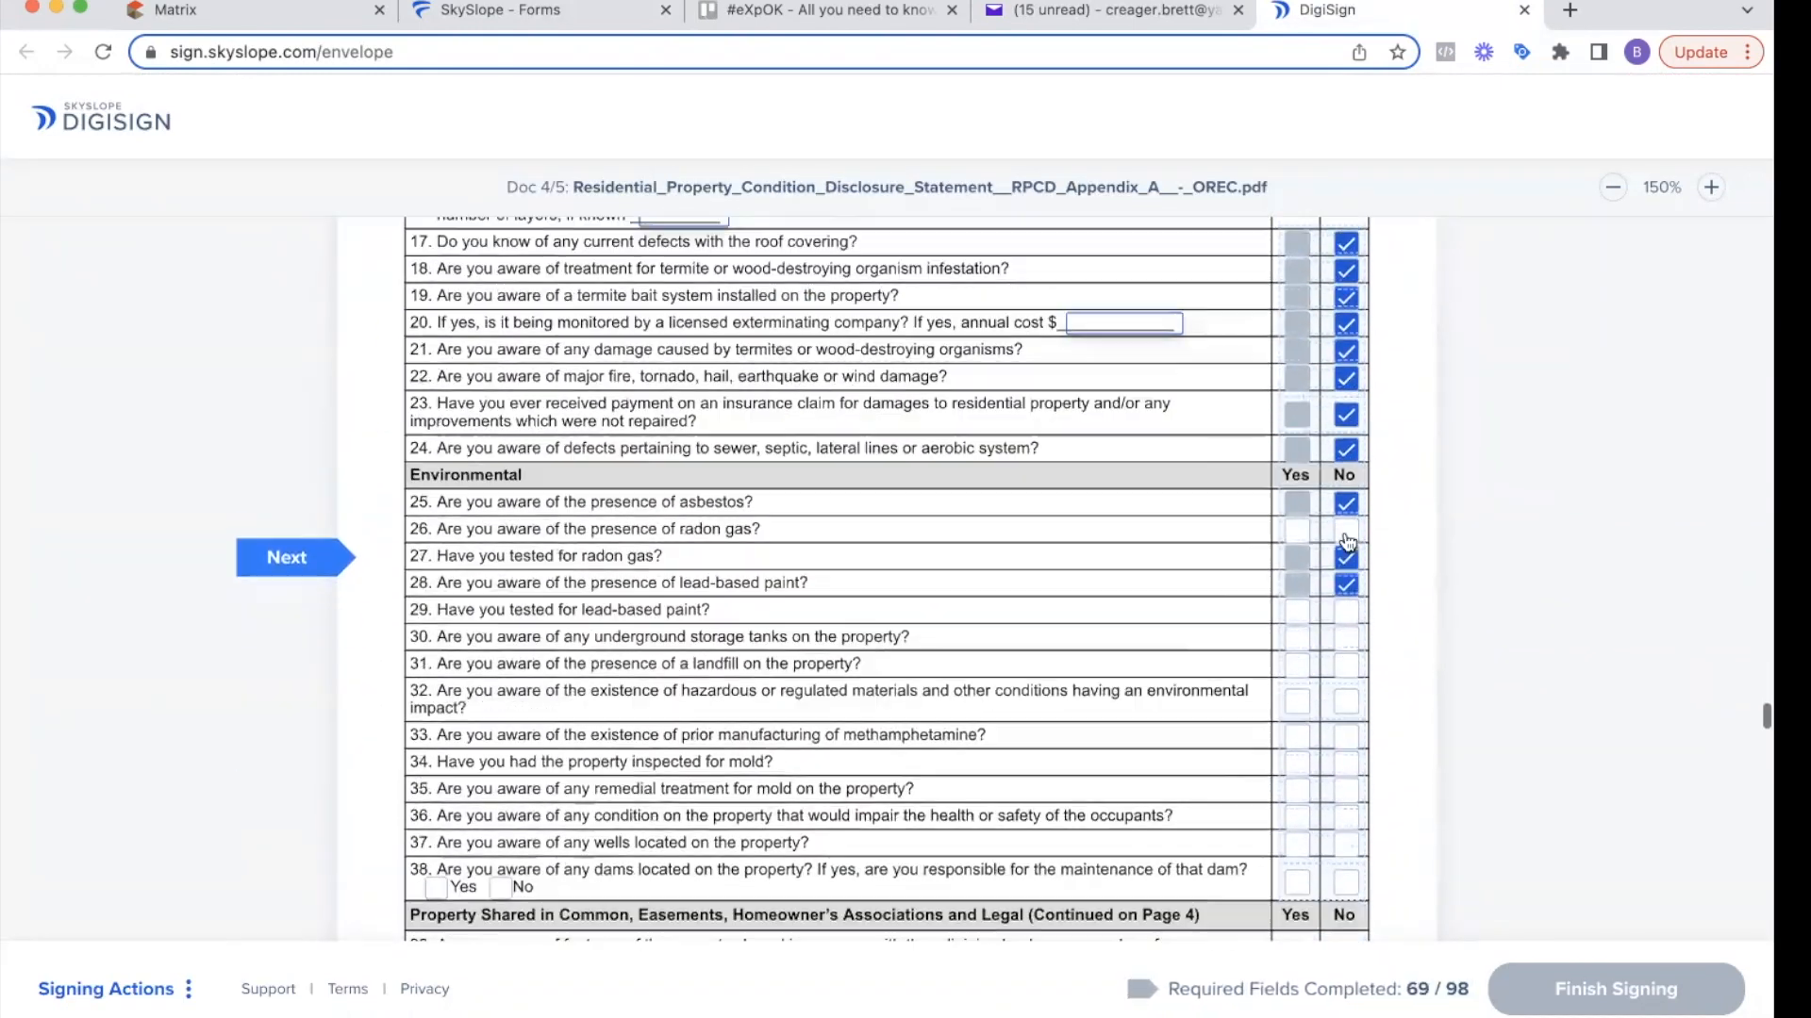
- Answer No to question 26 and the remaining environmental, shared-property, legal and miscellaneous questions through question 50
click(1346, 540)
scroll(1348, 604, down, 4)
scroll(1348, 627, down, 8)
click(1350, 618)
click(1346, 705)
click(1345, 808)
click(1346, 836)
scroll(1345, 755, down, 8)
- Choose monthly as the payment frequency under question 47 and finish signing the envelope
click(607, 569)
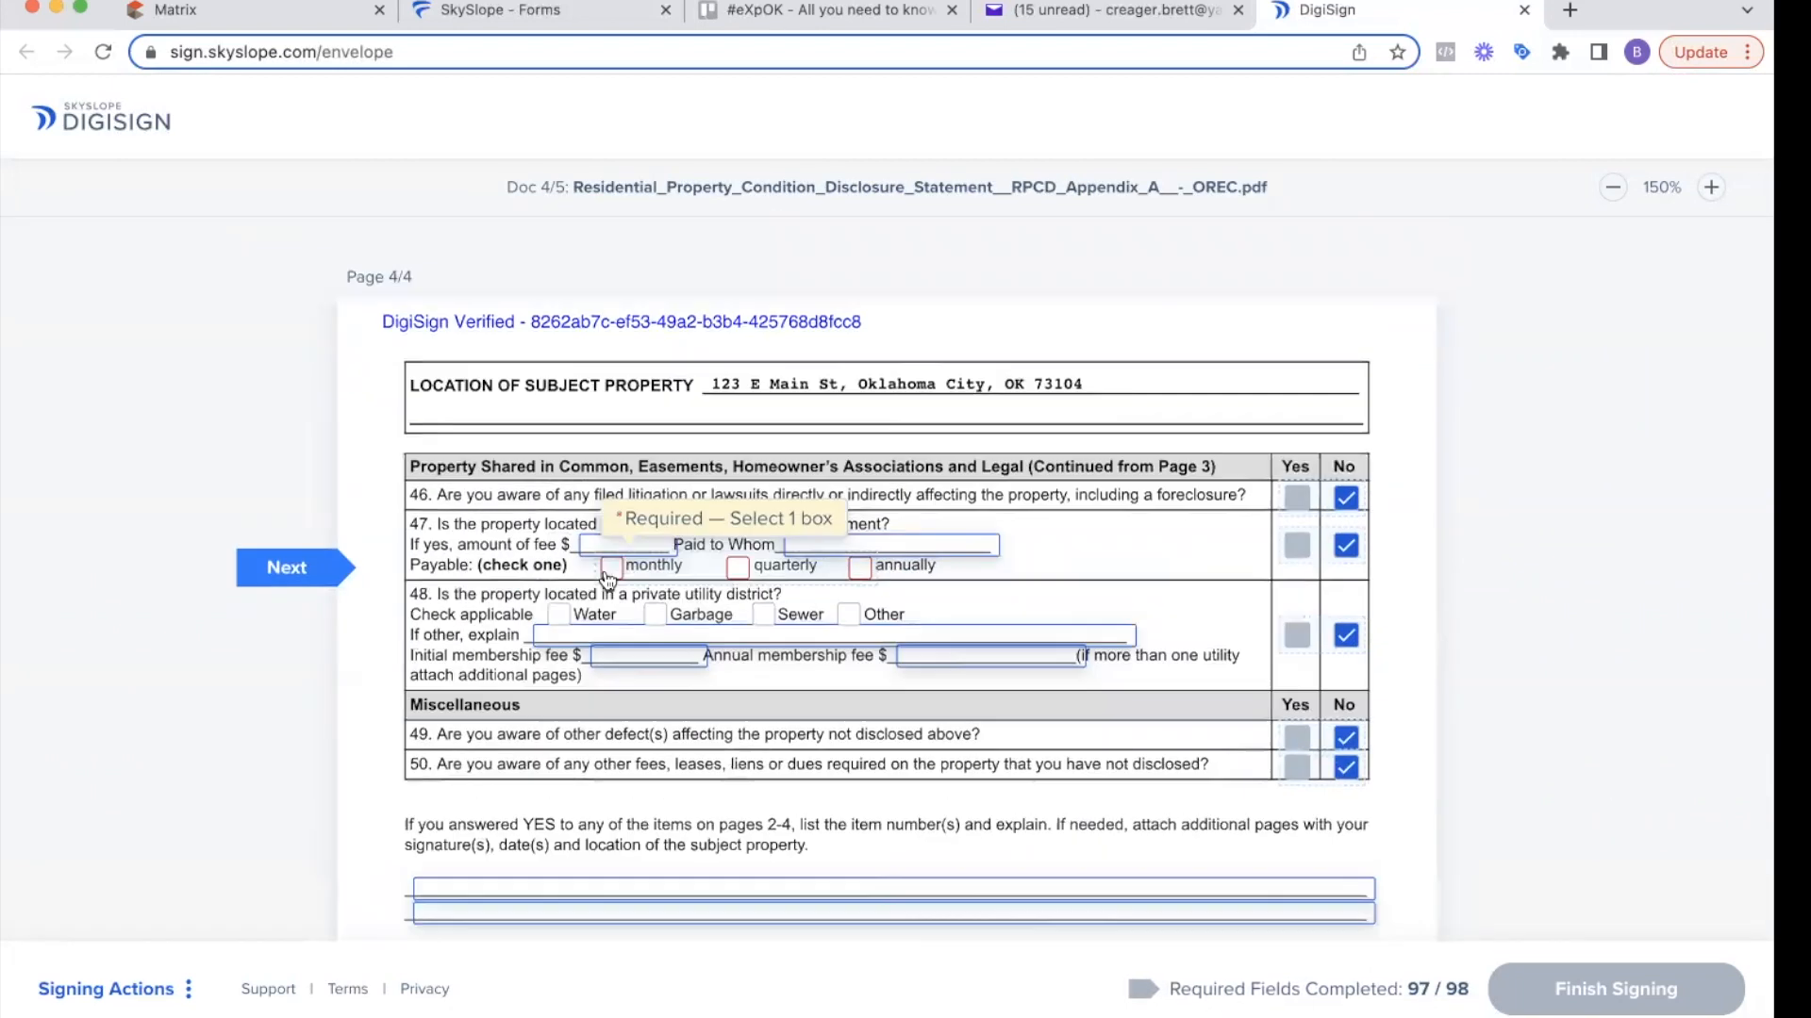
click(610, 569)
click(1556, 990)
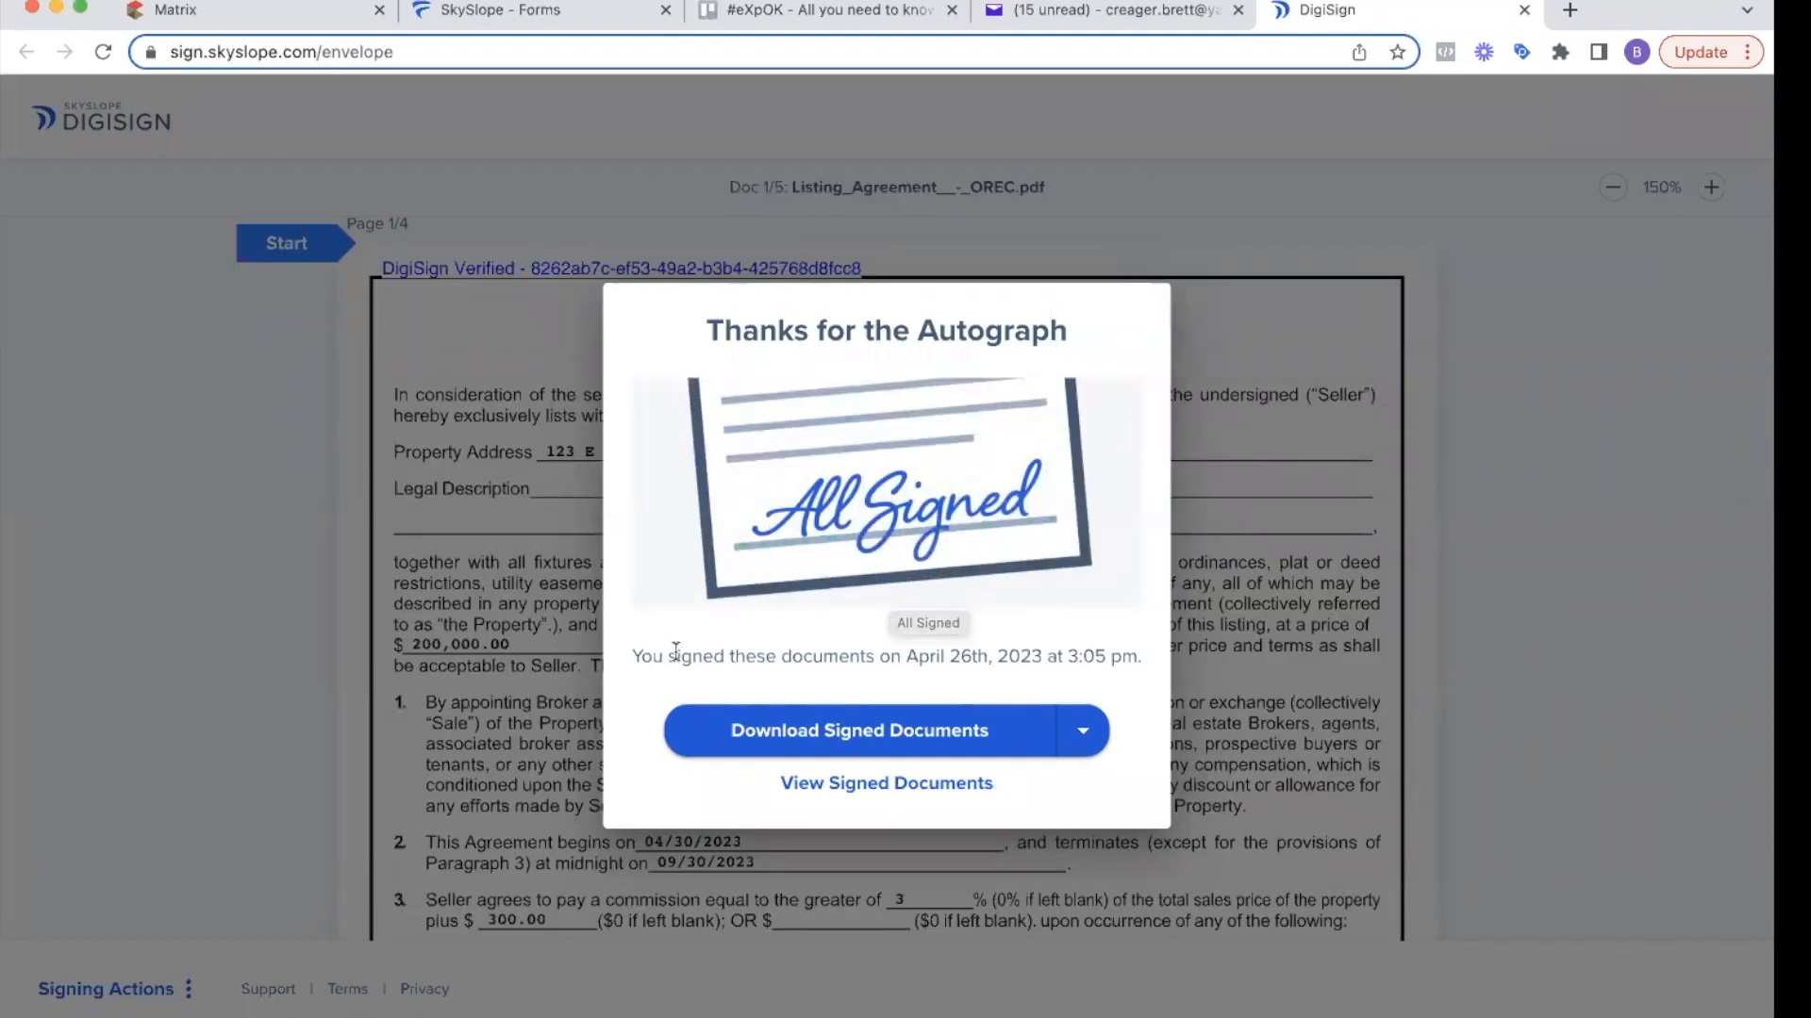
- Review the signing confirmation and close the DigiSign page
drag(701, 328, 1106, 739)
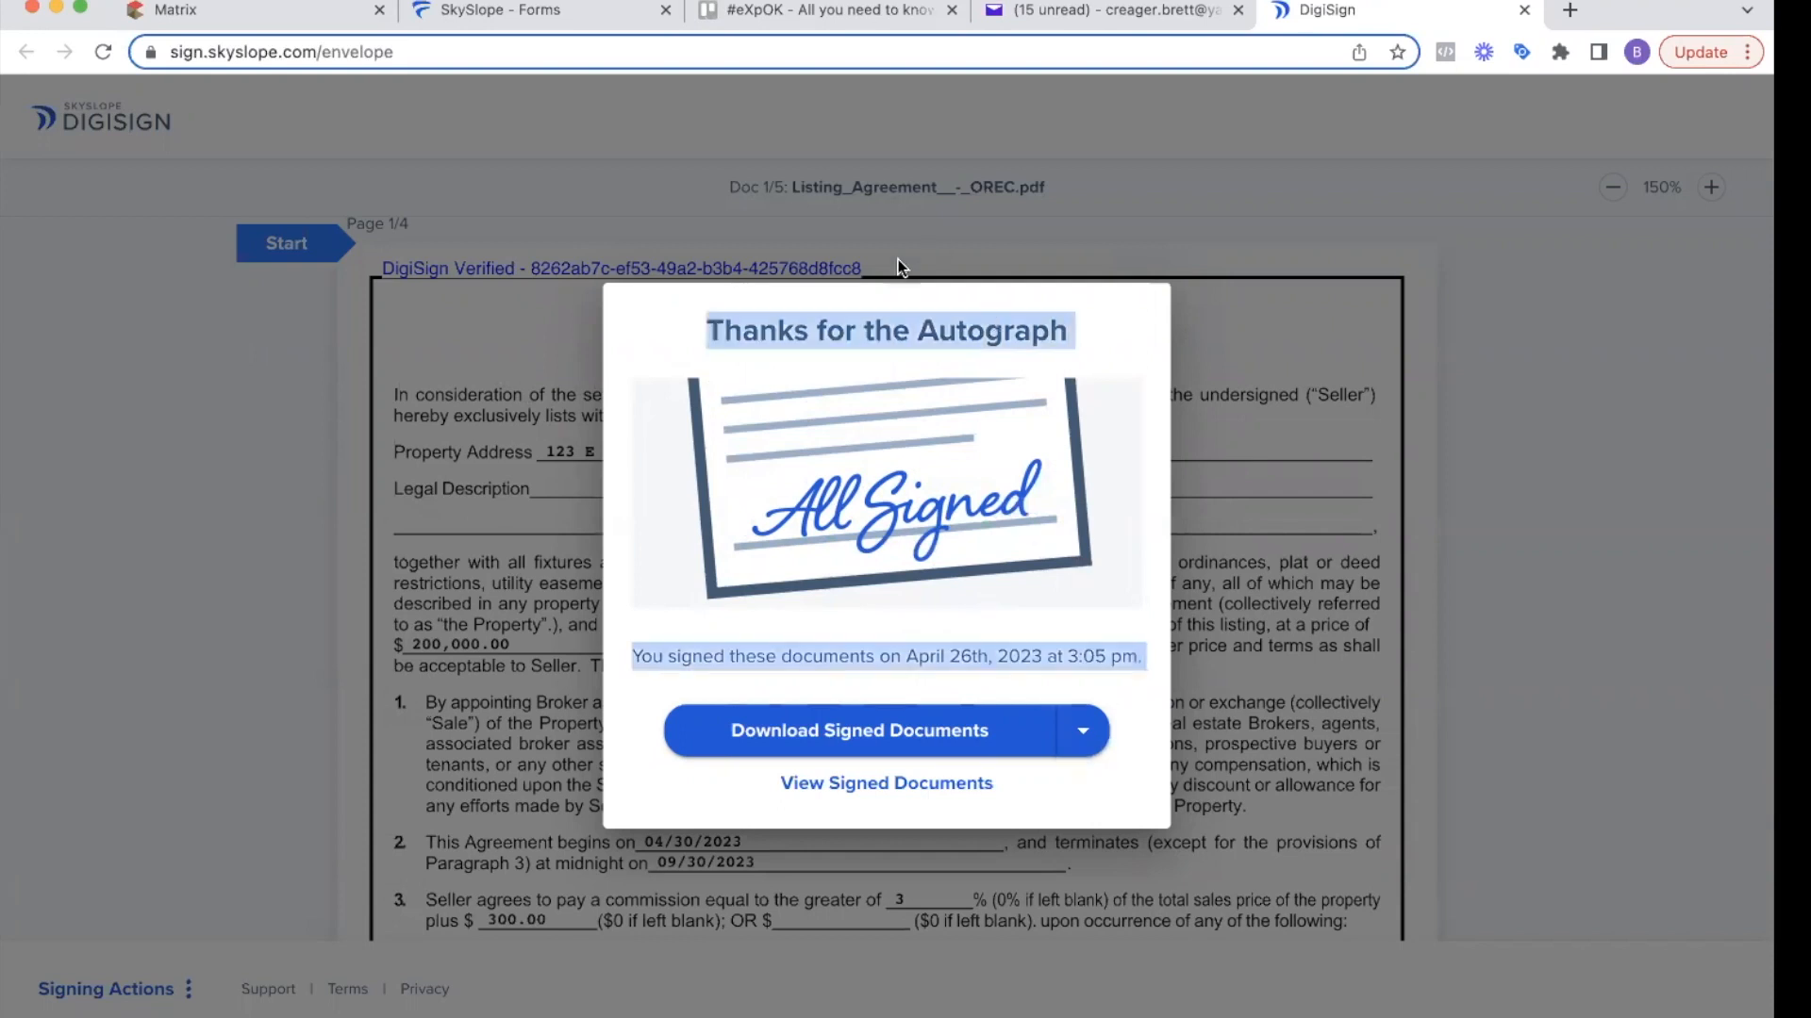
click(818, 318)
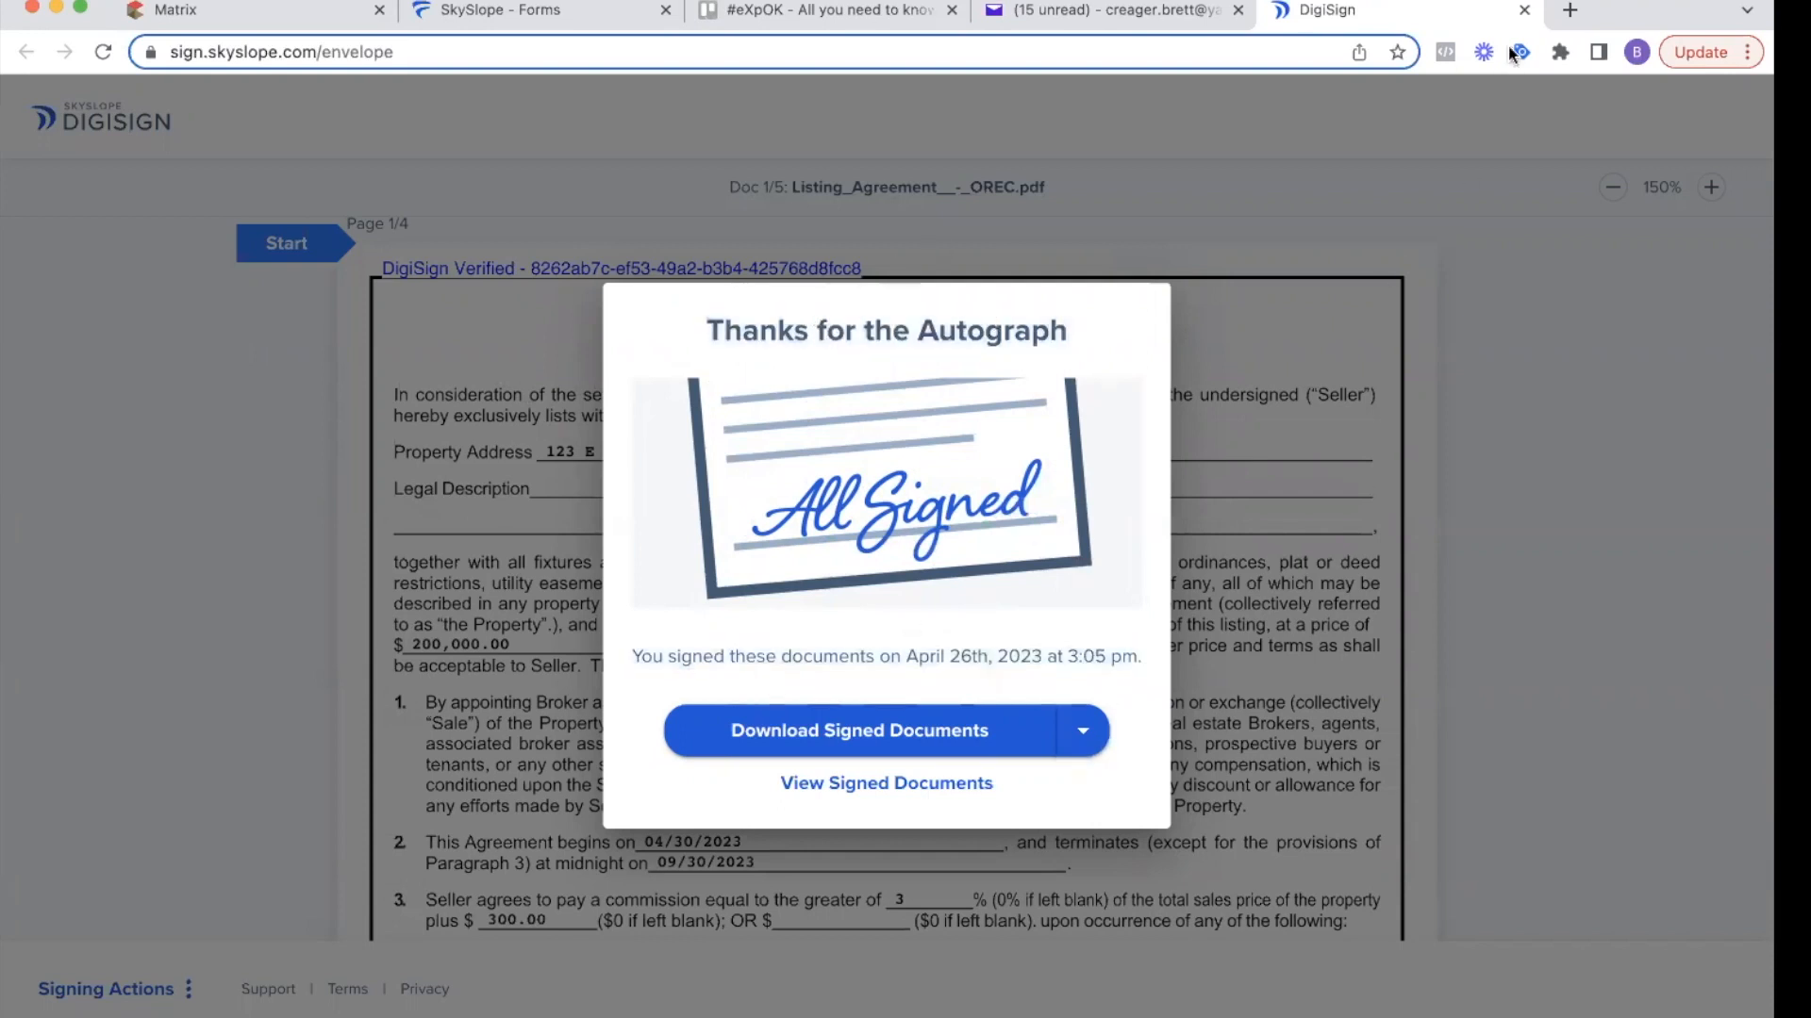
click(1524, 10)
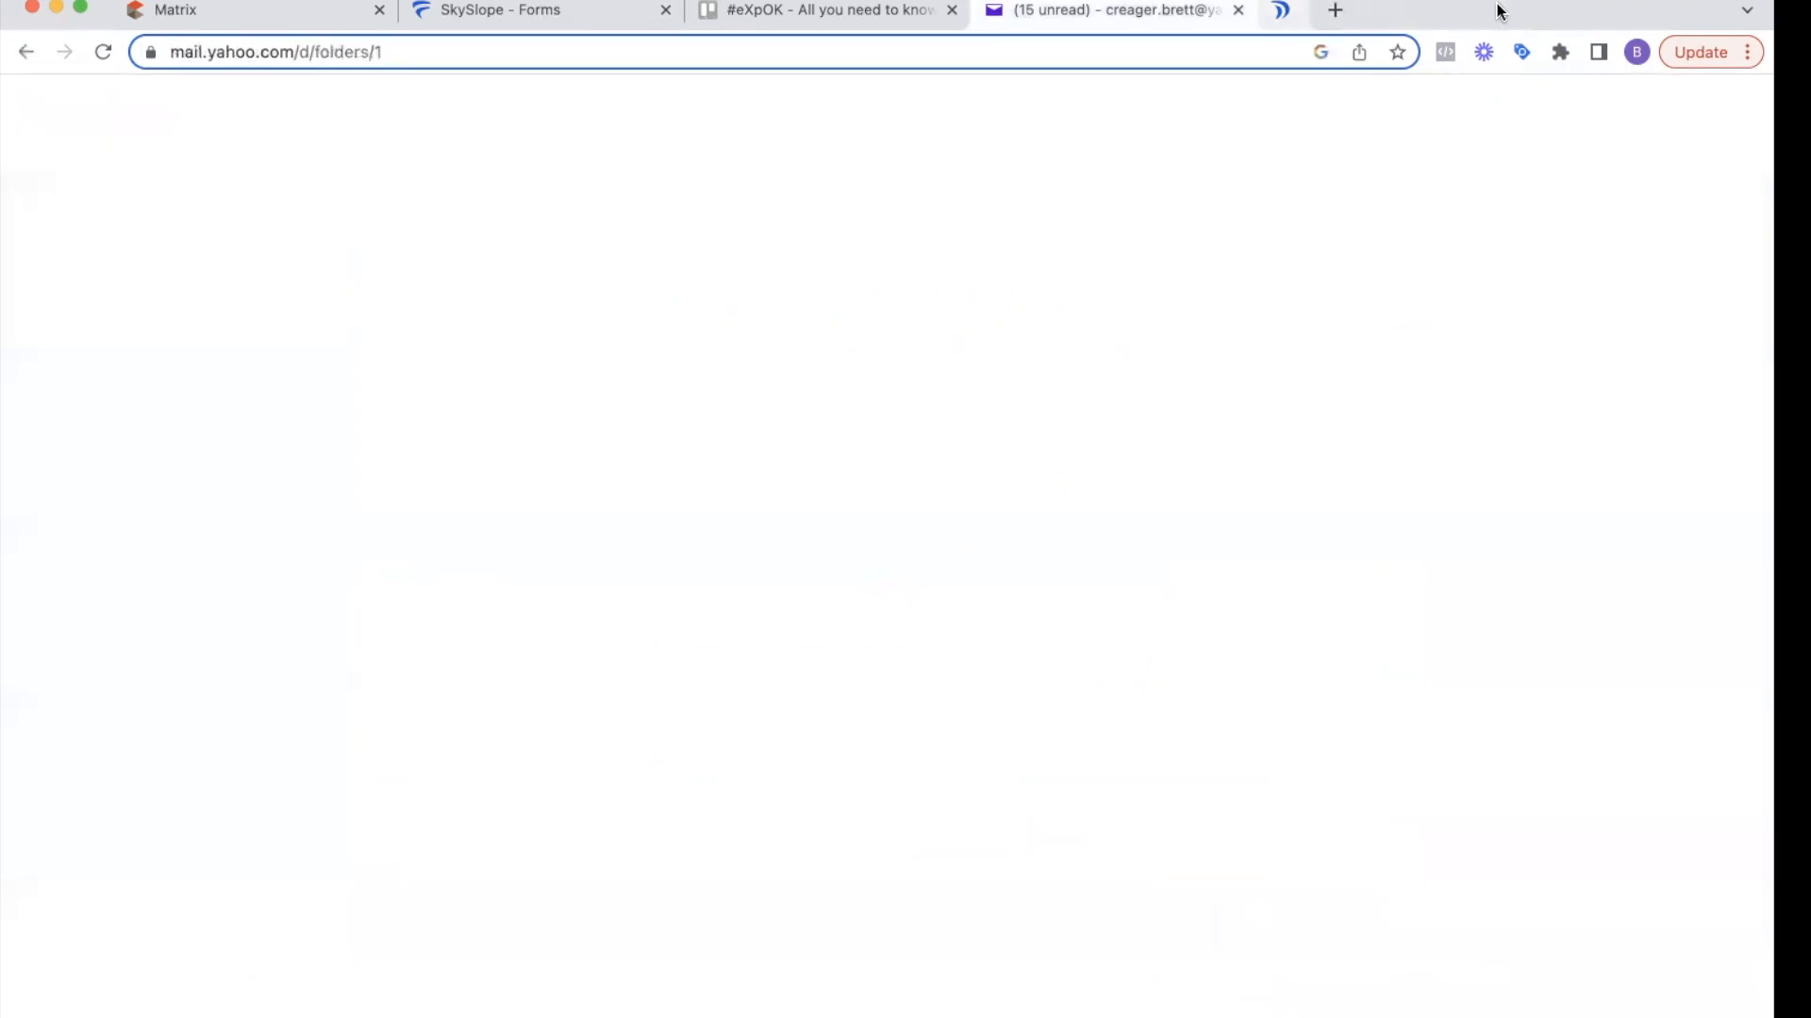
- Return to SkySlope Forms, check the envelope's status and view its download, certificate, history and print options
click(564, 17)
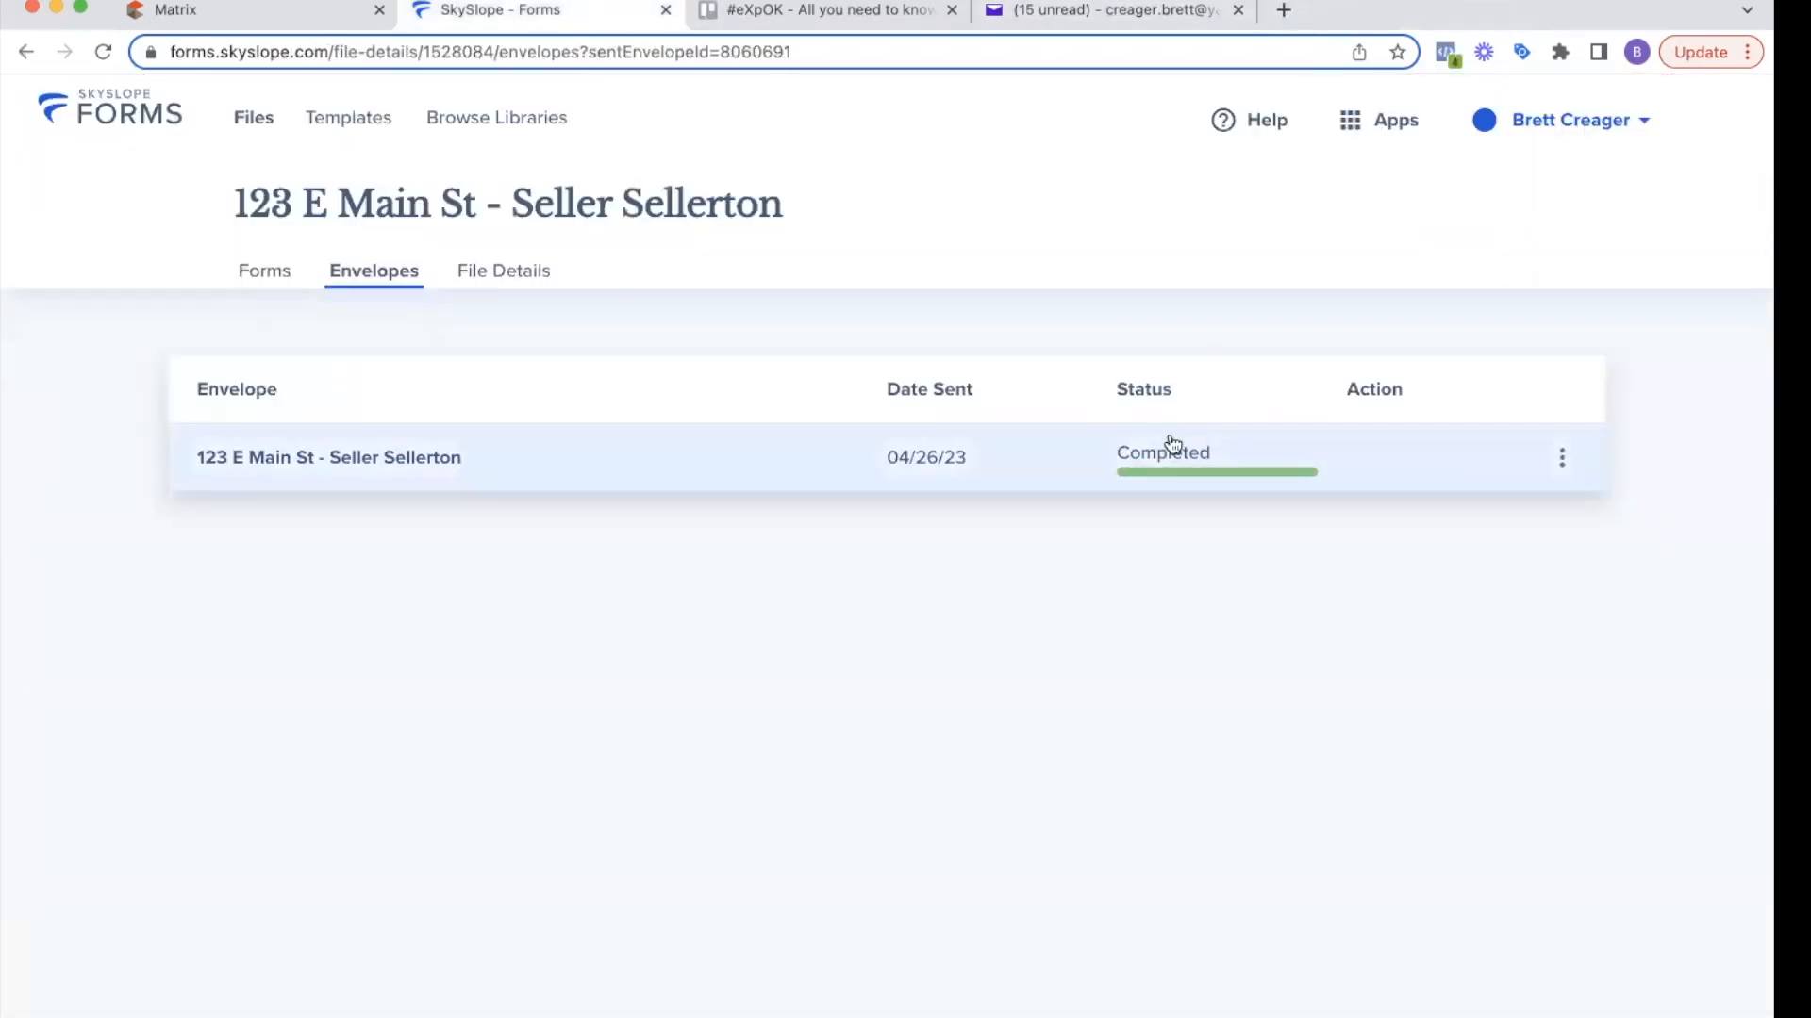
click(1562, 458)
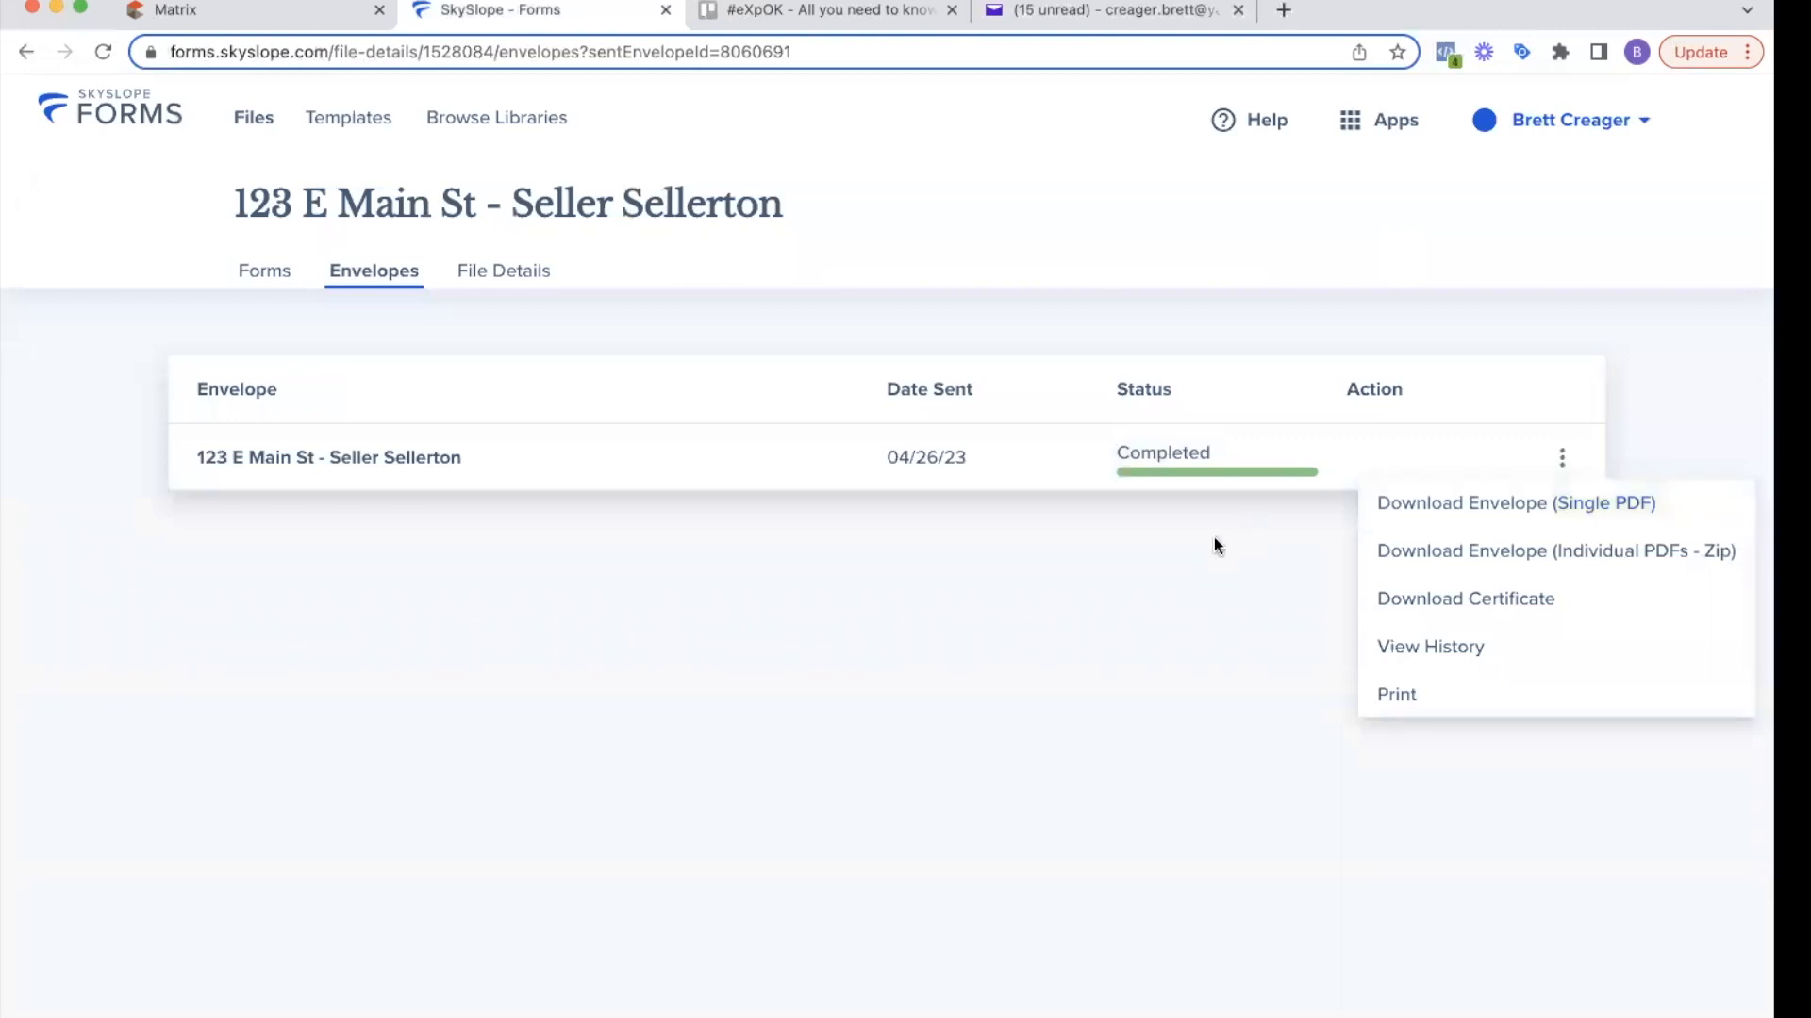
click(1152, 596)
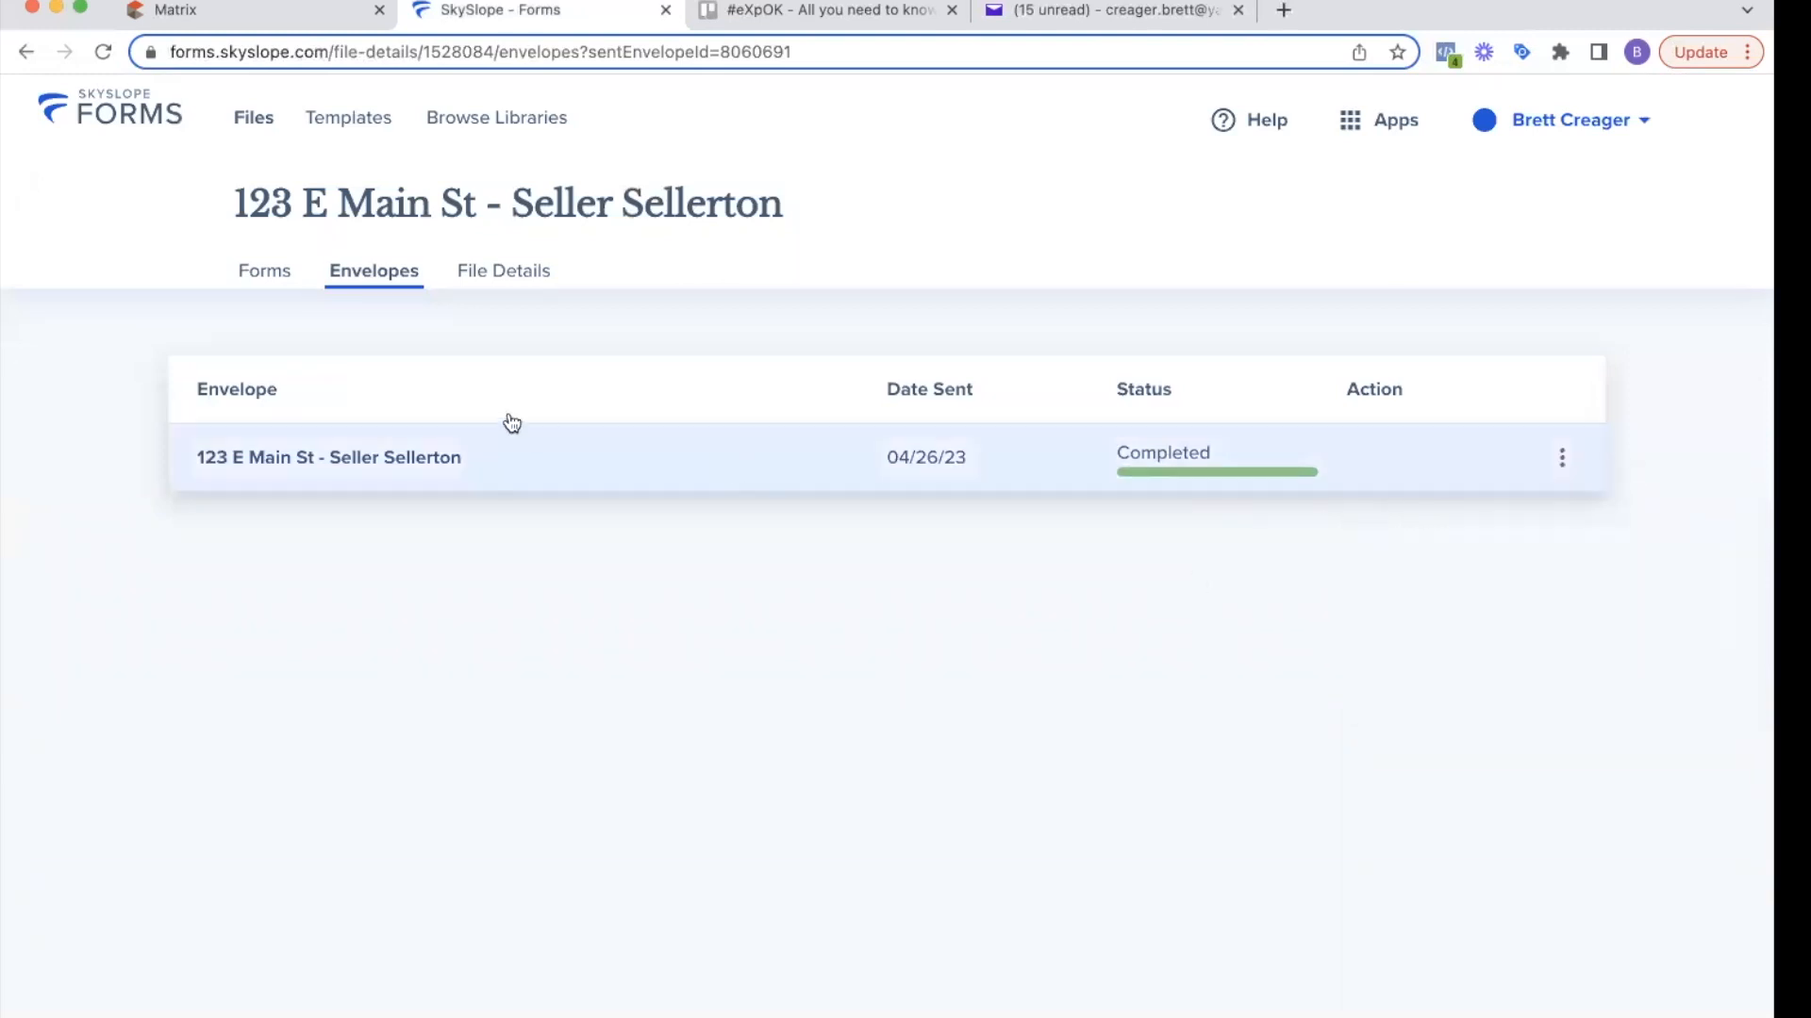